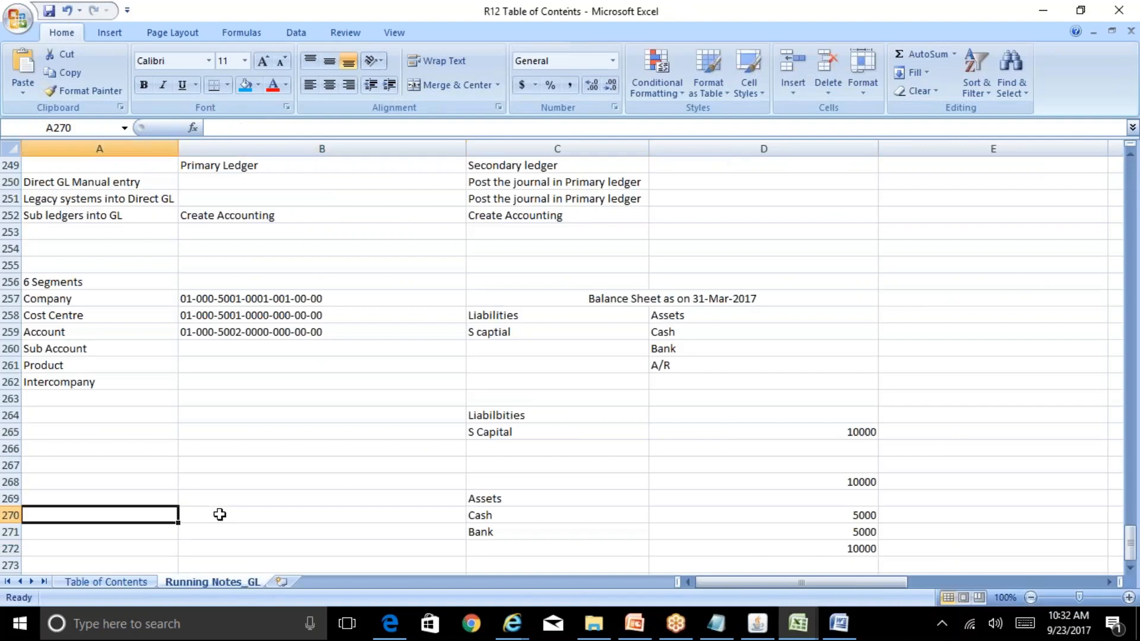
Step: Enter "110 - Finance dept" in cell B276, below the existing balance sheet notes
key(Down)
key(Down)
key(Down)
key(Down)
key(Down)
key(Down)
key(Down)
key(Down)
key(Down)
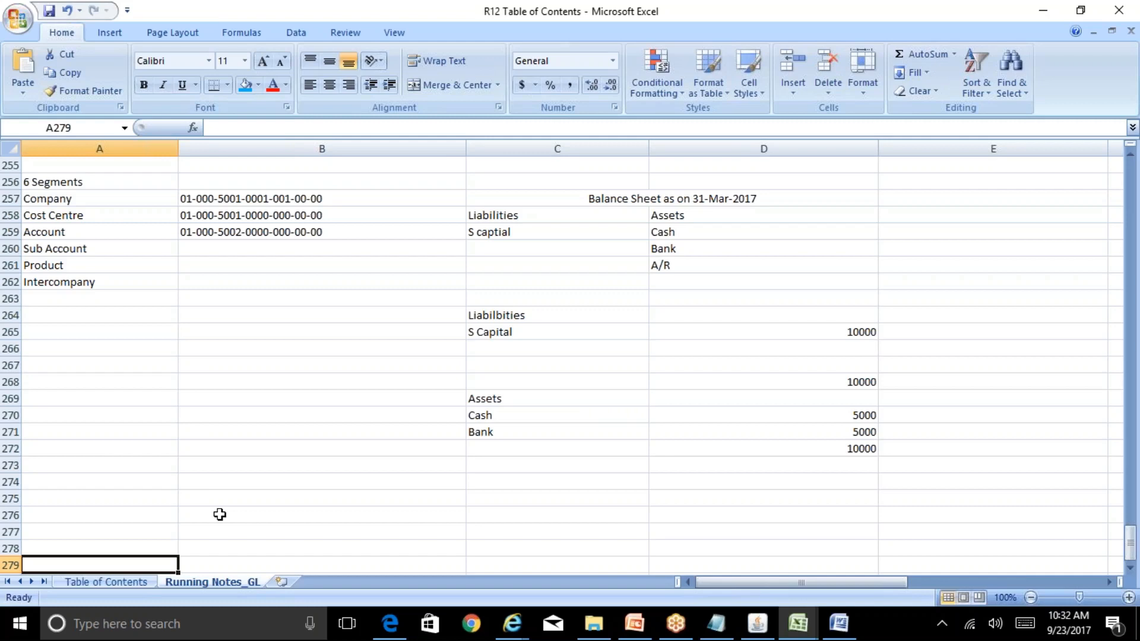
key(Right)
key(Up)
key(Up)
key(Up)
text(1)
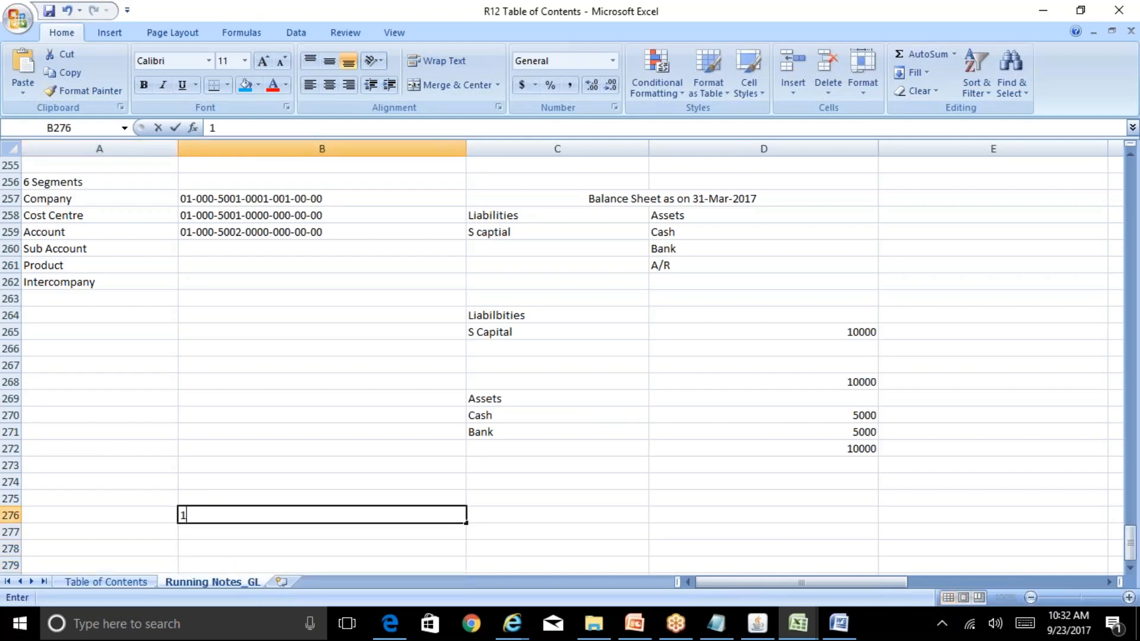
text(10 - Fin)
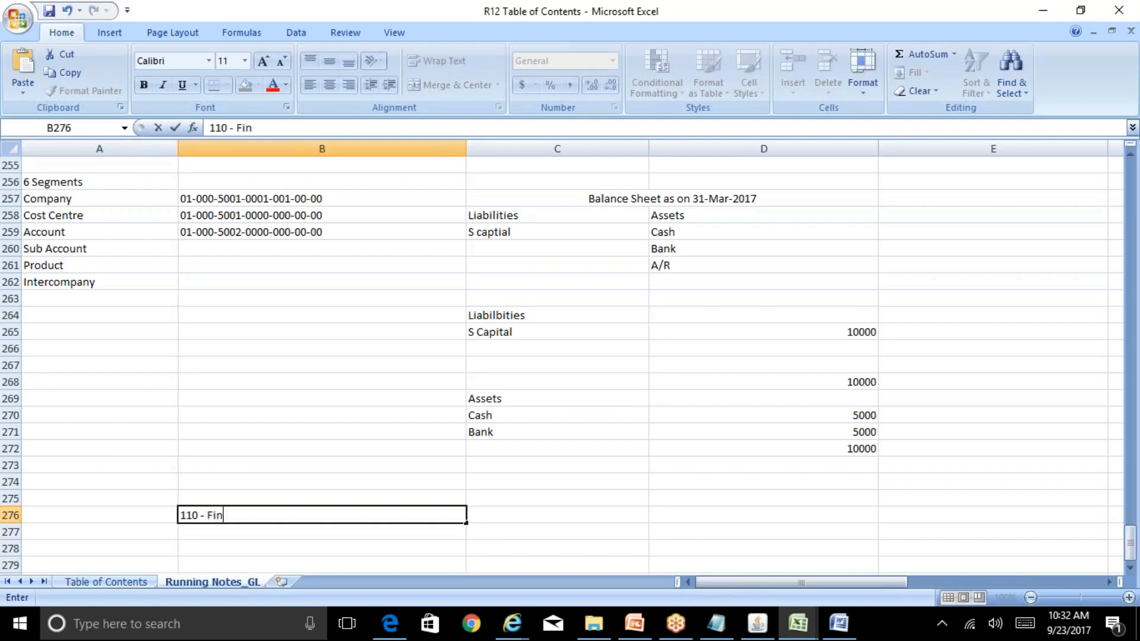
text(ancial)
key(BackSpace)
key(BackSpace)
key(BackSpace)
text(e dept)
key(Return)
Step: Add "120- Sales dept" in cell B277
text(120-)
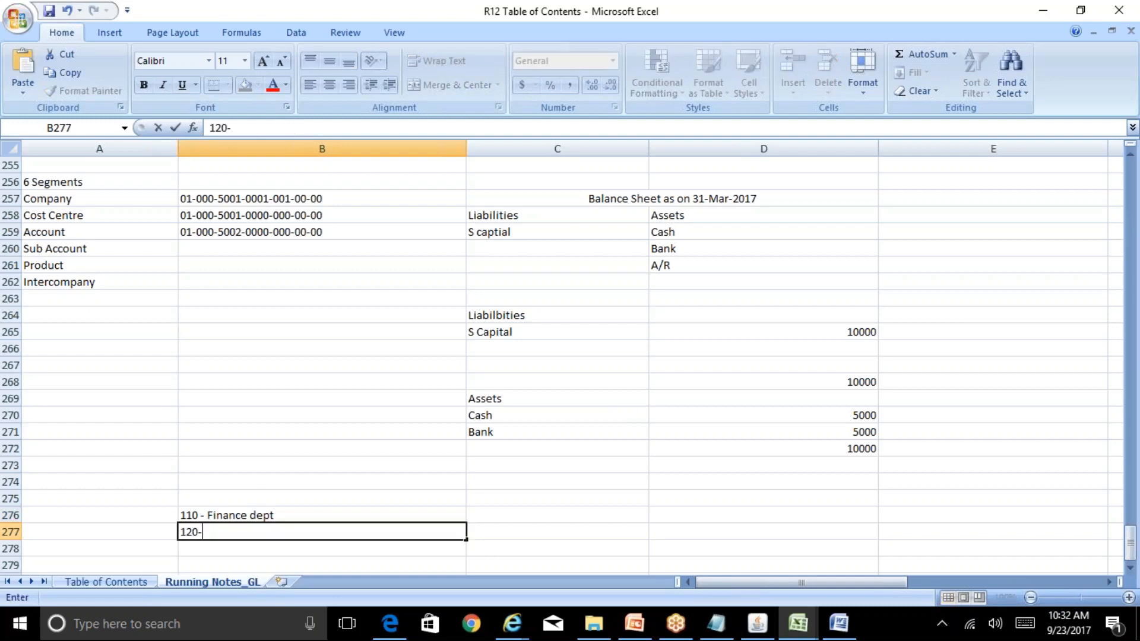
text( Sales dept)
key(Return)
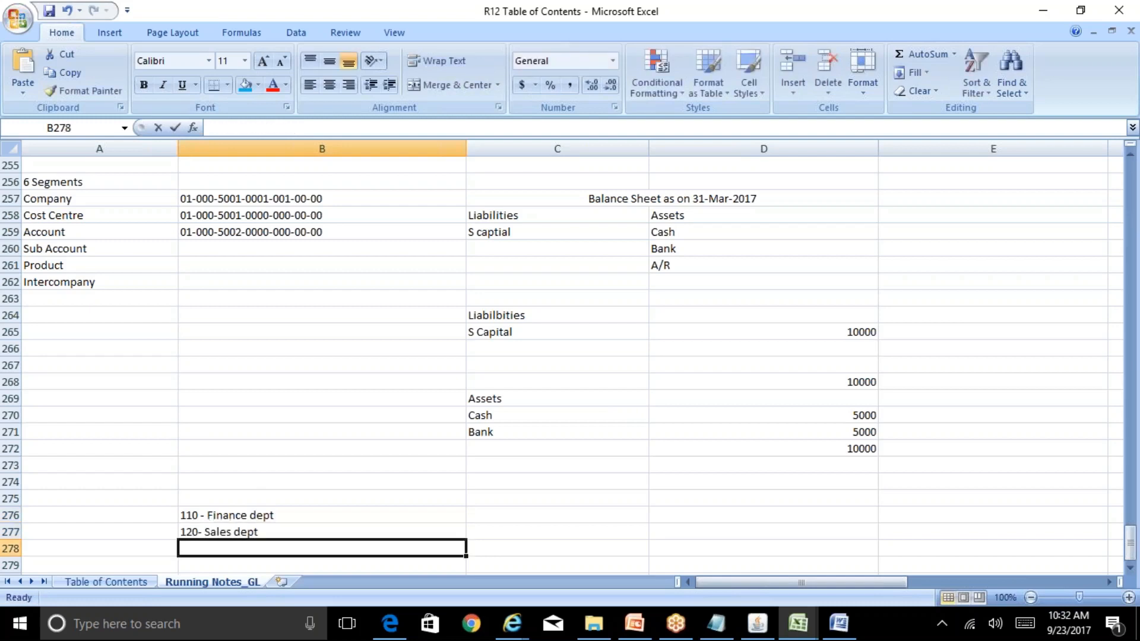
Step: Add "130- Purchases dept" in cell B278, below the Sales department entry
text(130)
key(Page_Down)
text(-)
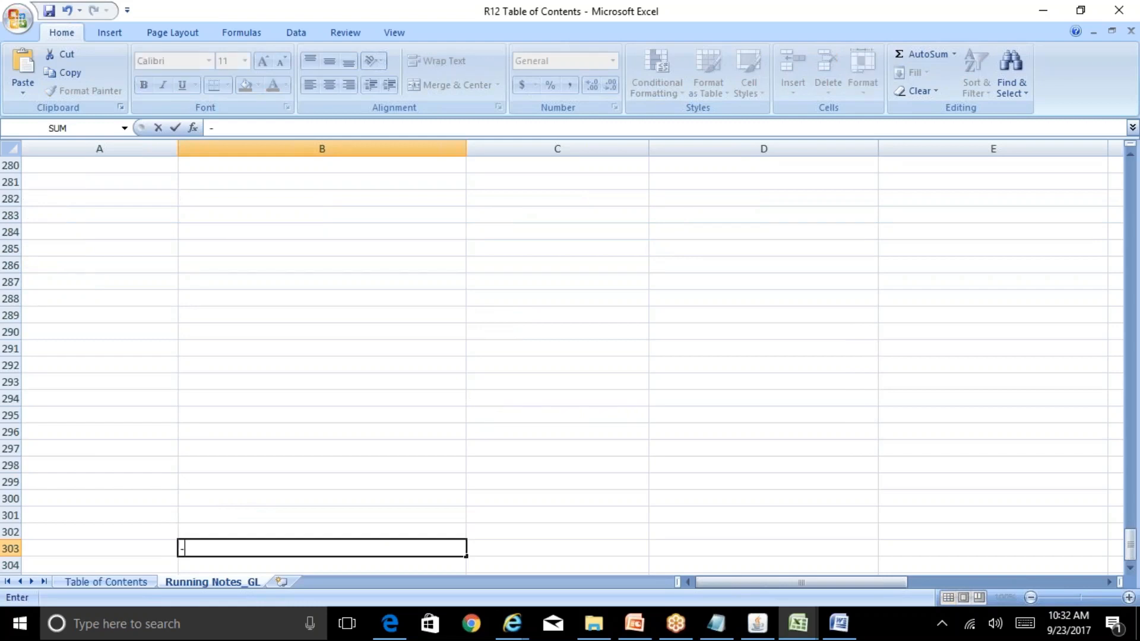
key(Escape)
key(Page_Up)
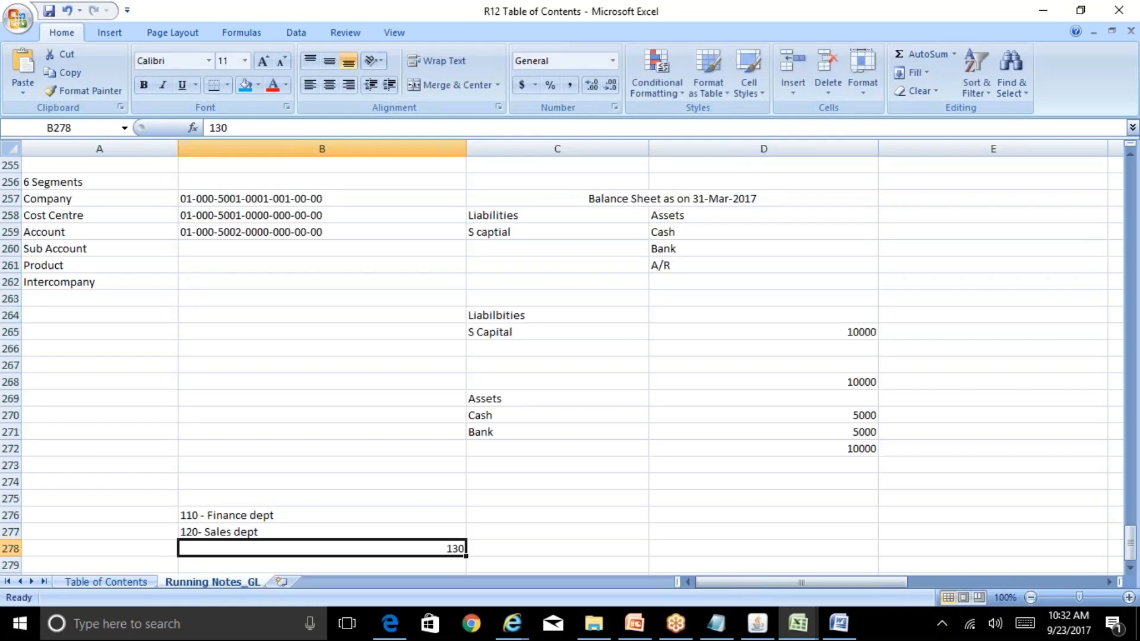
text(130-)
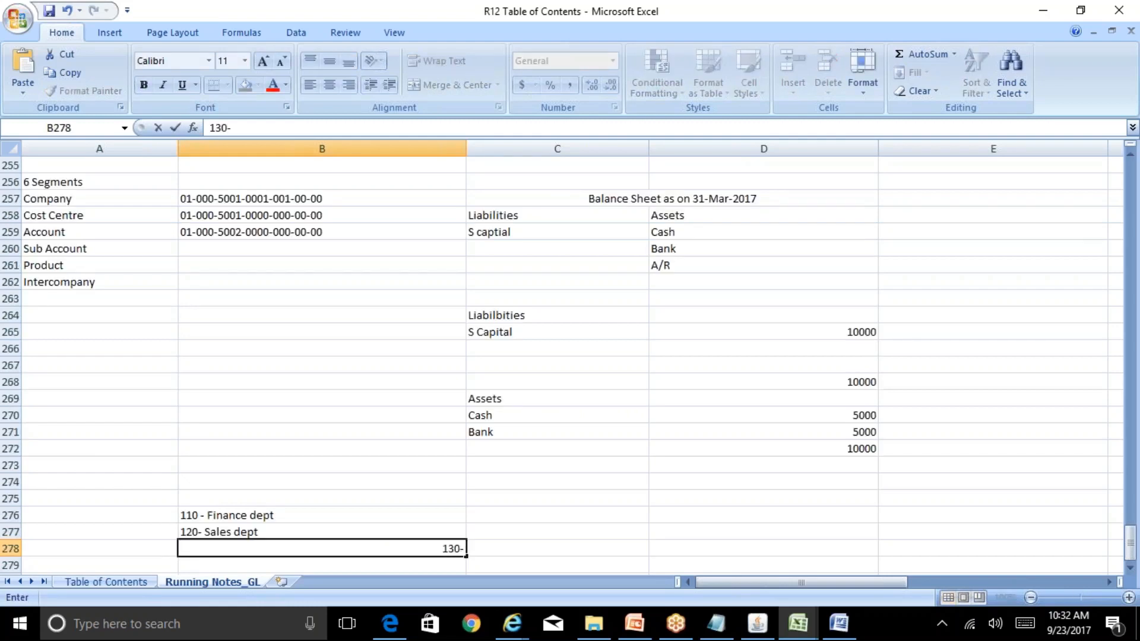
text( Purchases dept)
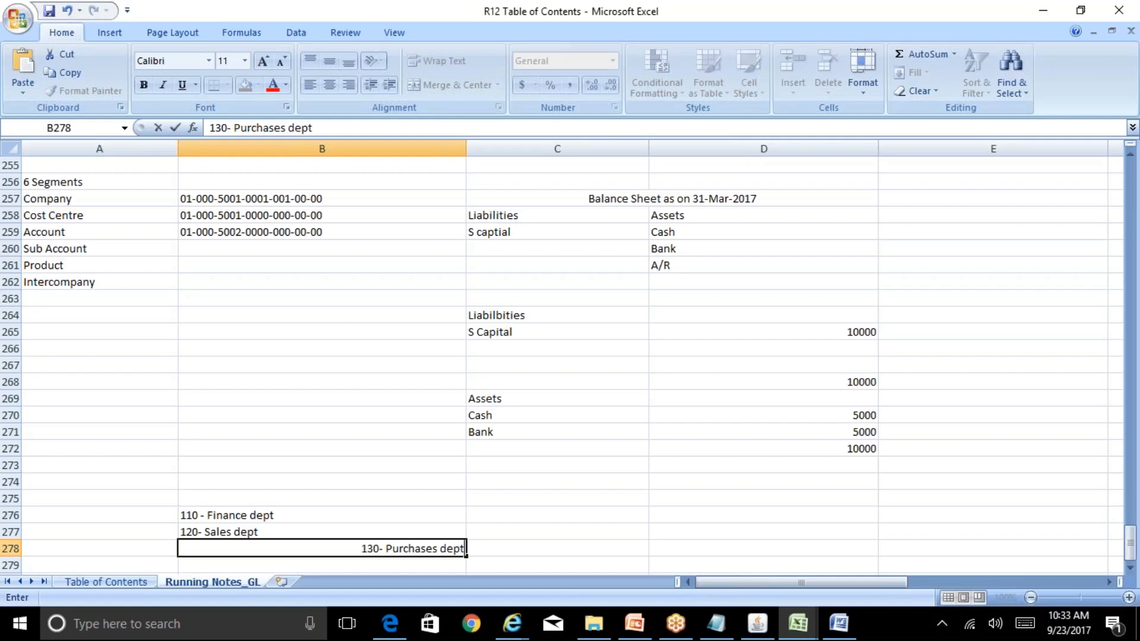
key(Return)
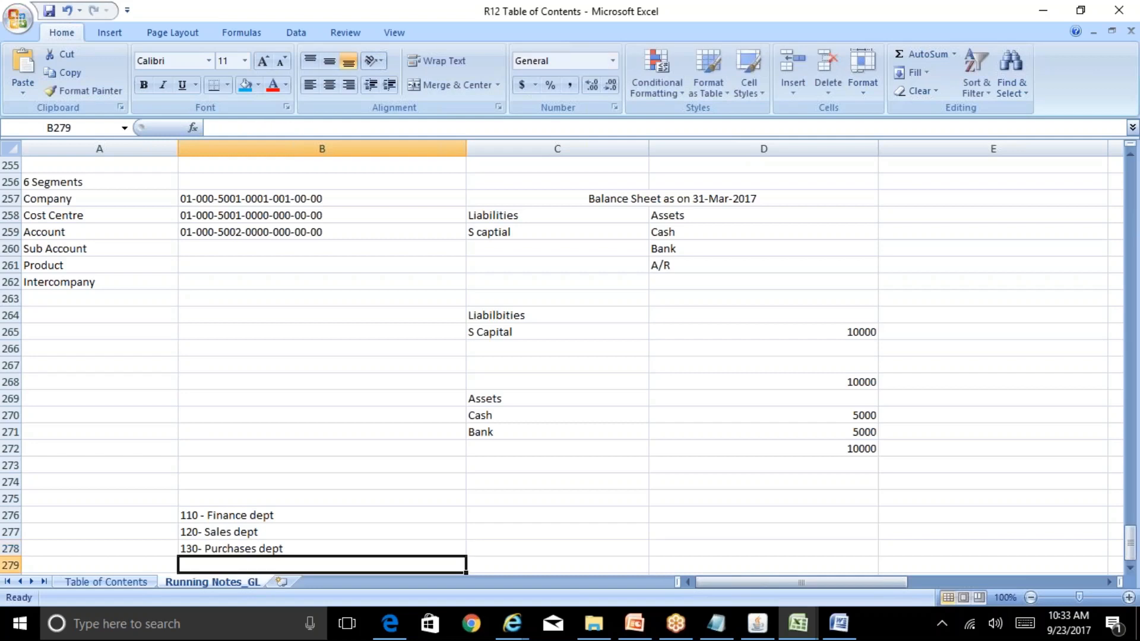
Step: Enter "100 - Corp dept" in cell B275, directly above the Finance department entry
click(309, 498)
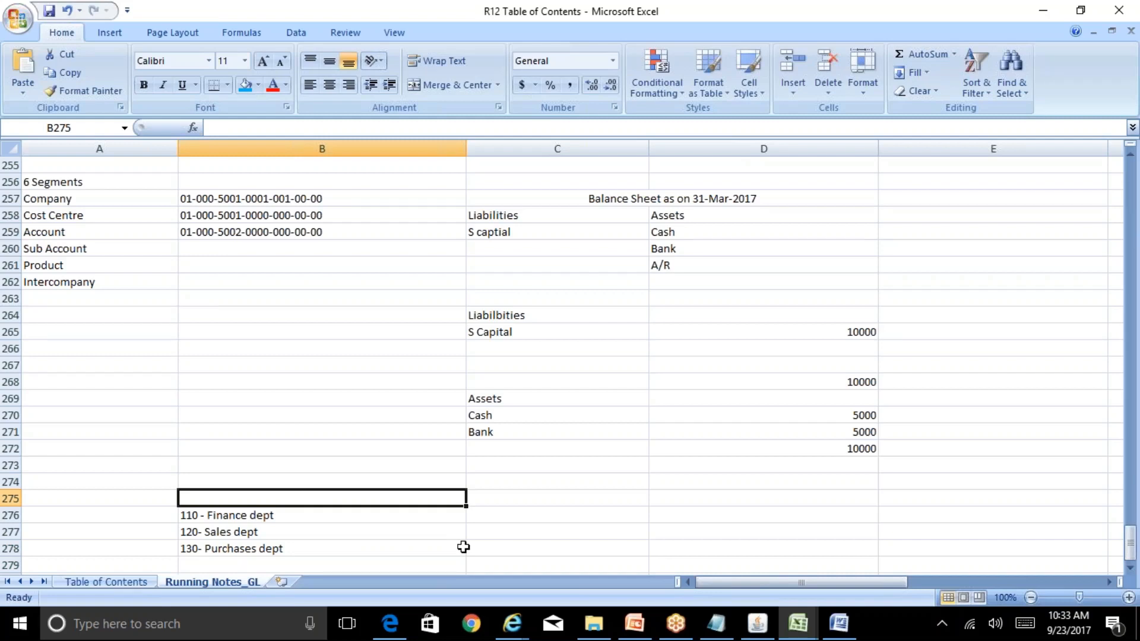
text(10)
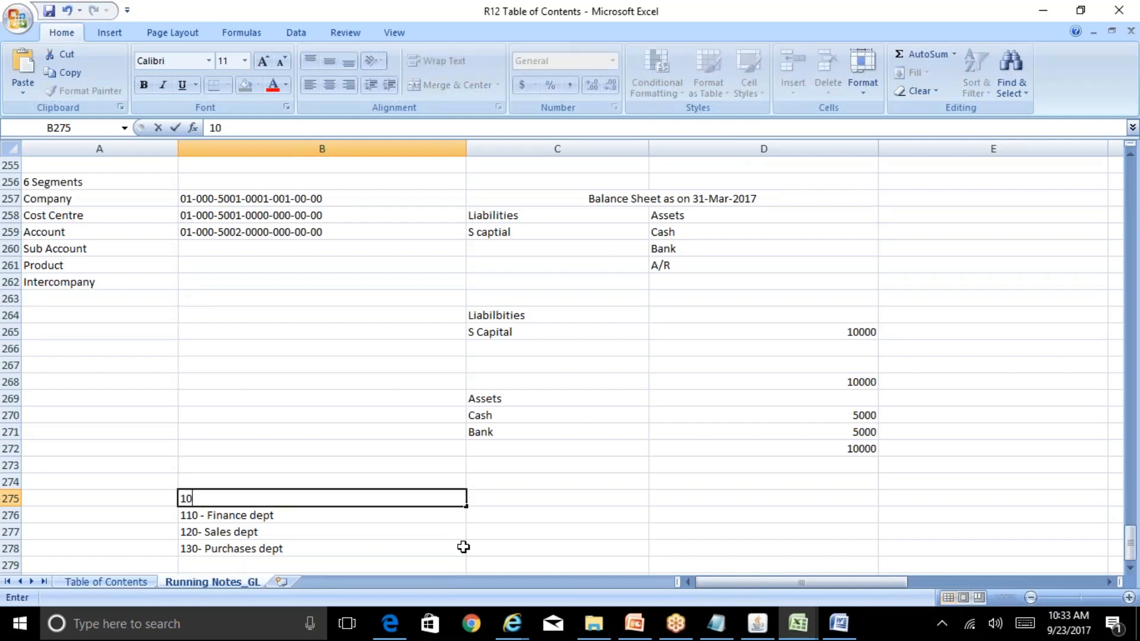
text(0 - Corp det)
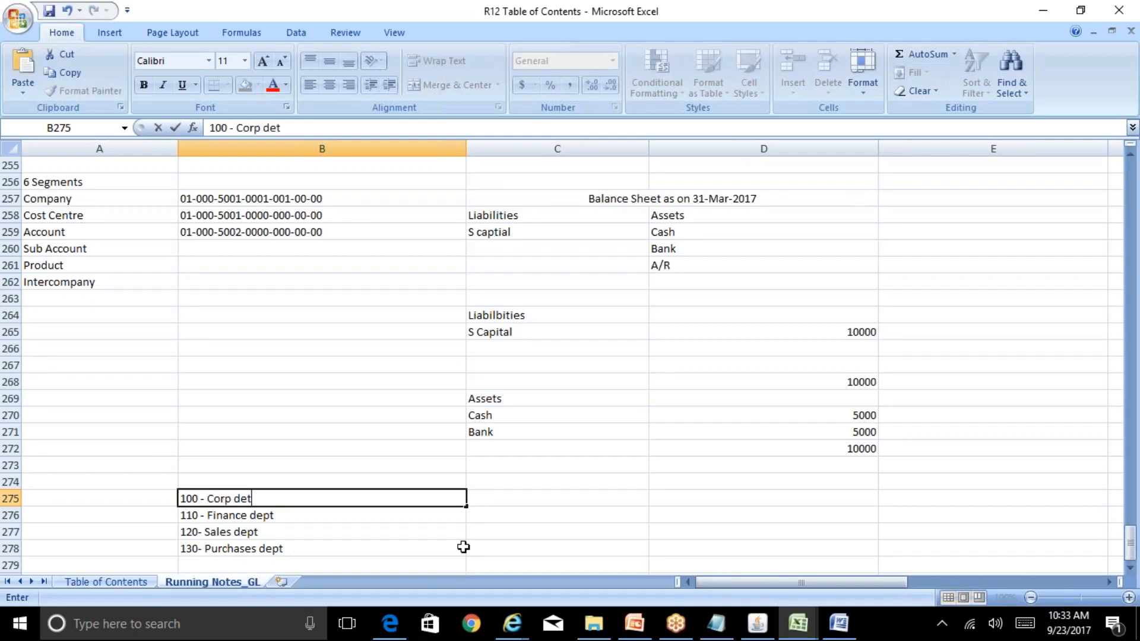
text(p)
key(BackSpace)
key(BackSpace)
text(pt)
key(Return)
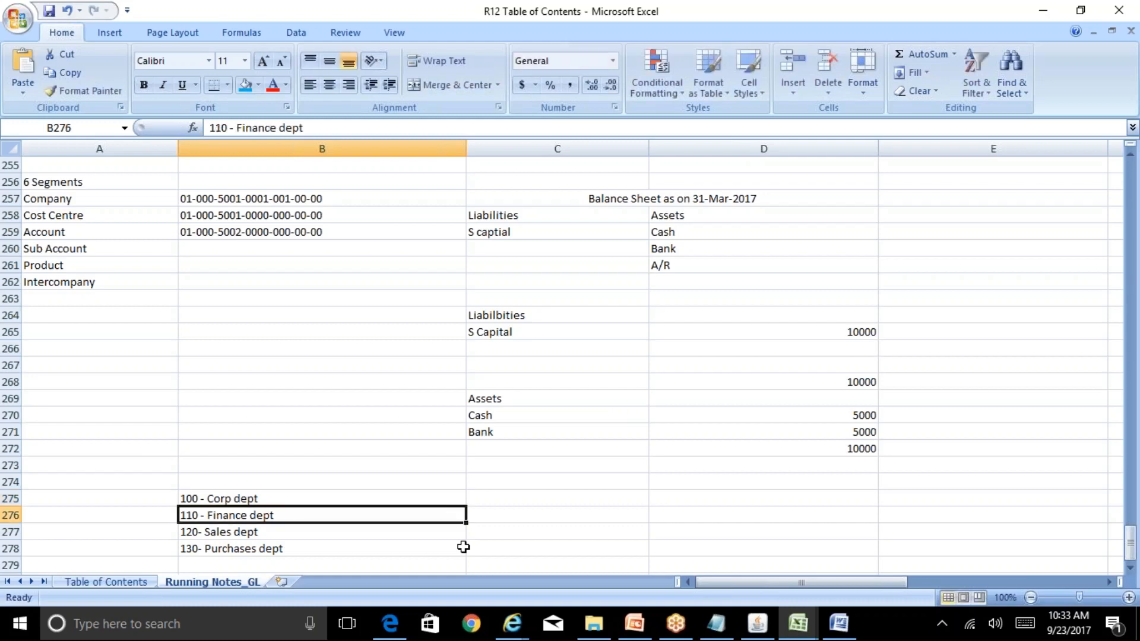
key(Up)
key(Right)
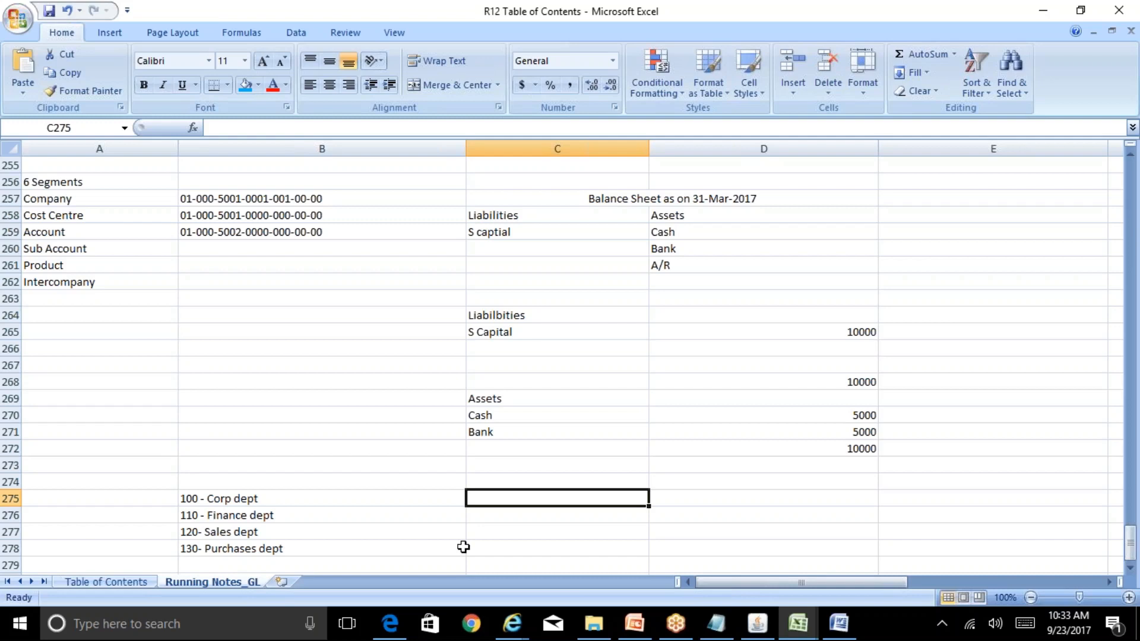
key(Down)
key(Left)
key(Down)
key(Down)
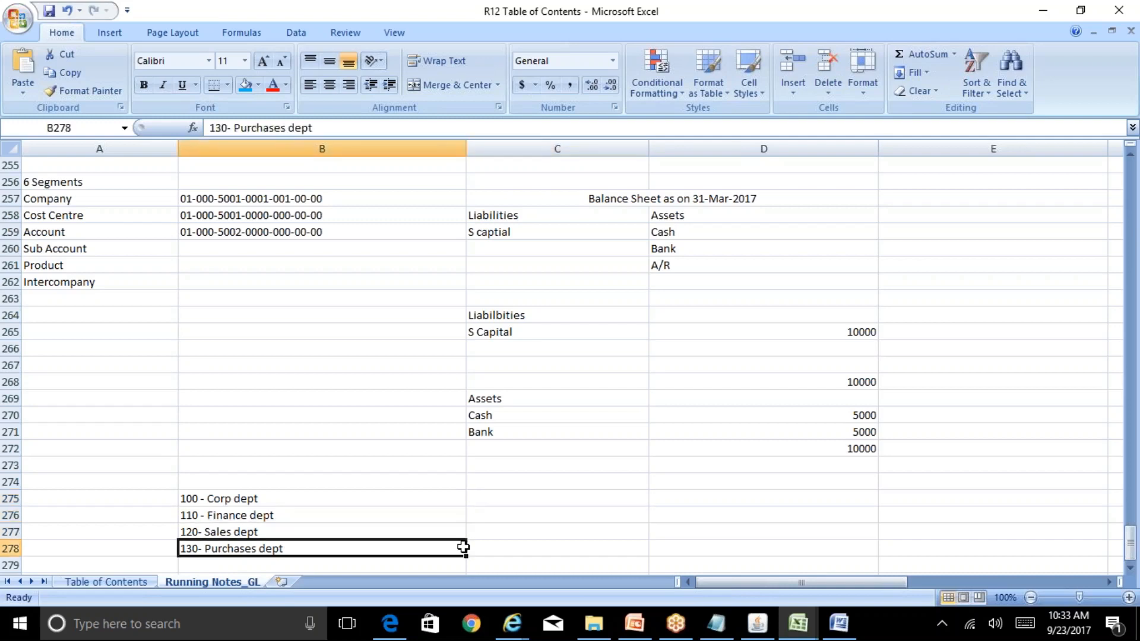
key(Up)
key(Up)
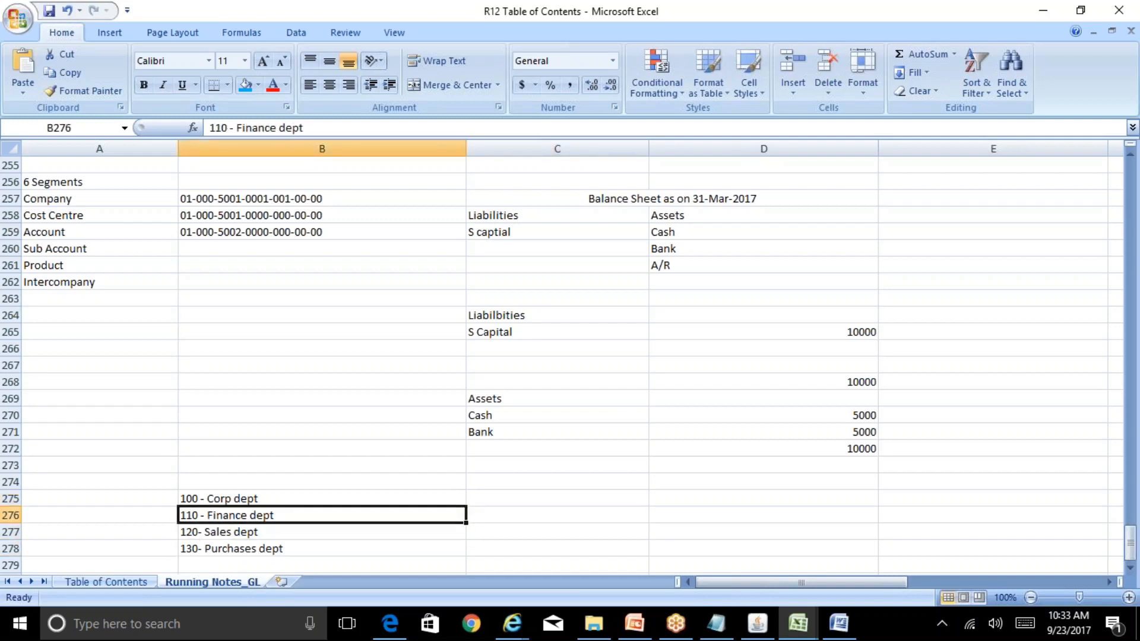
Step: Enter the allocation percentages in C276:C278: 45% for Finance, 25% for Sales and 30% for Purchases
key(Right)
text(45)
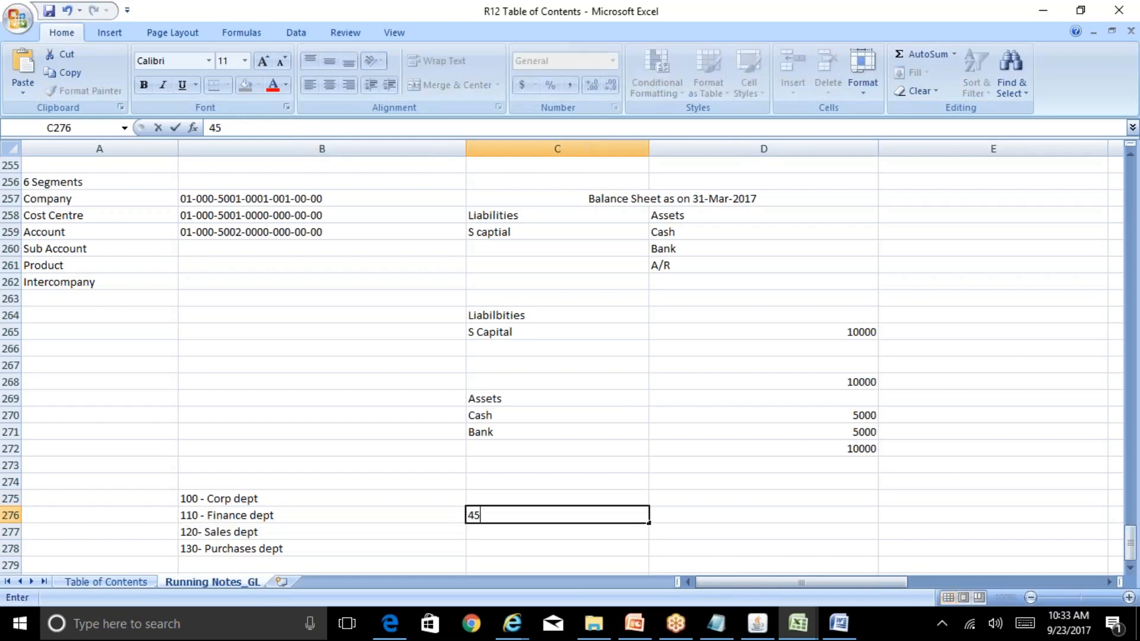
text(%)
key(Return)
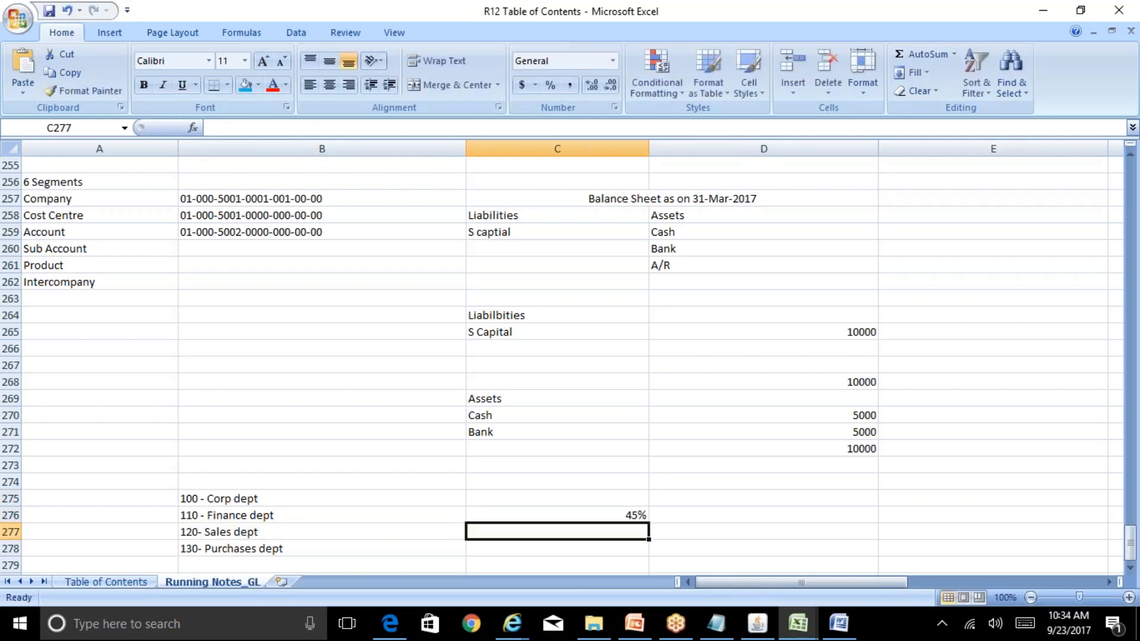
text(25%)
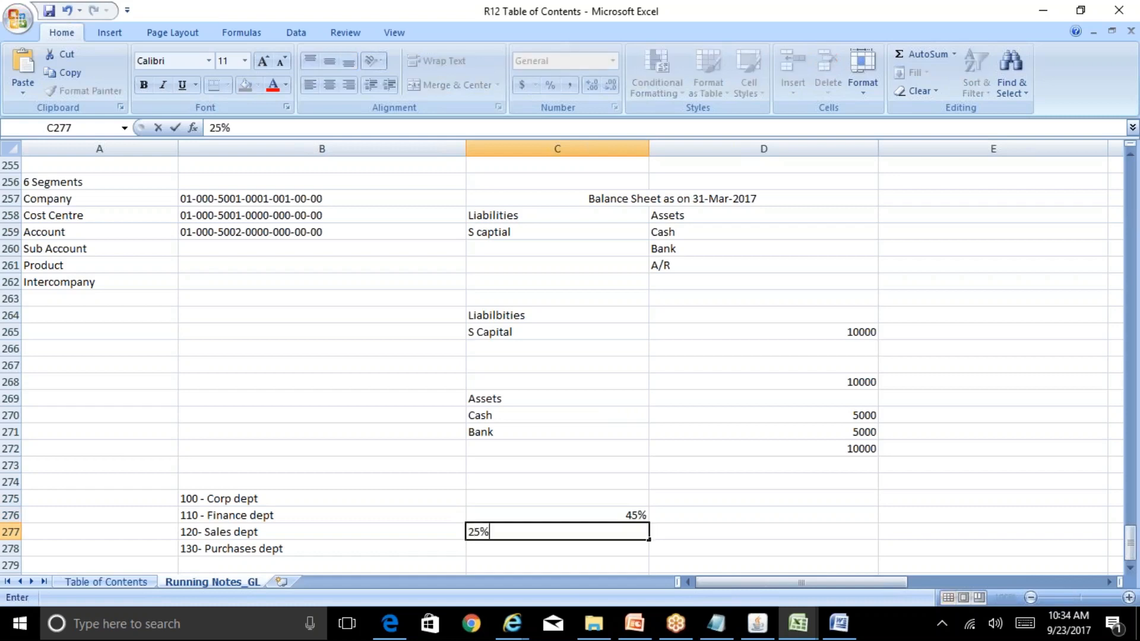
key(Return)
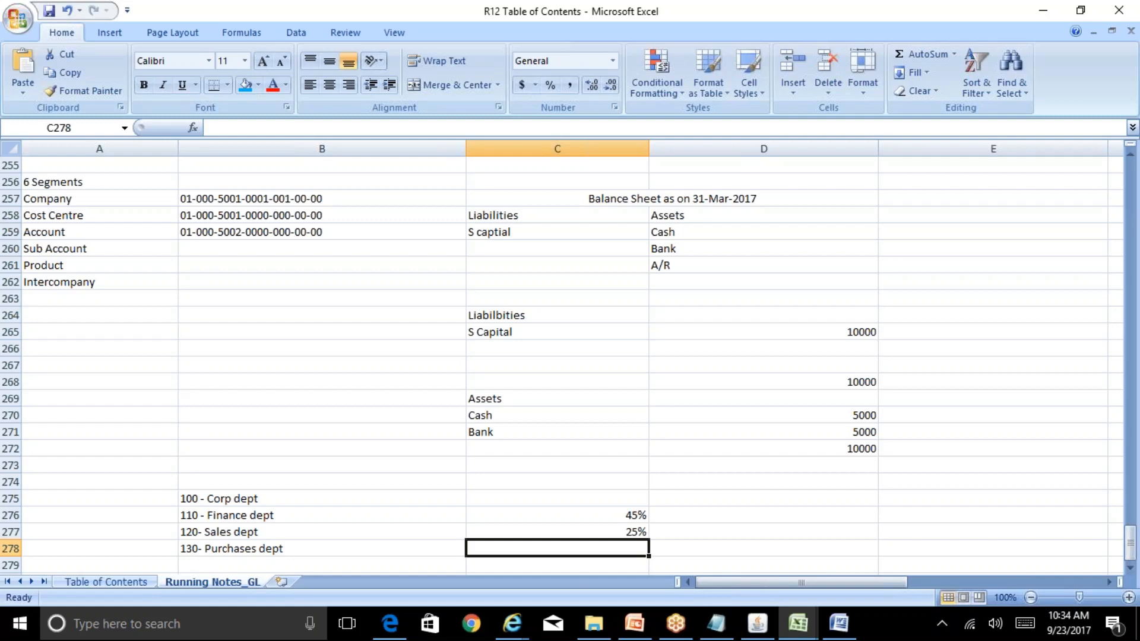
text(30%)
key(Return)
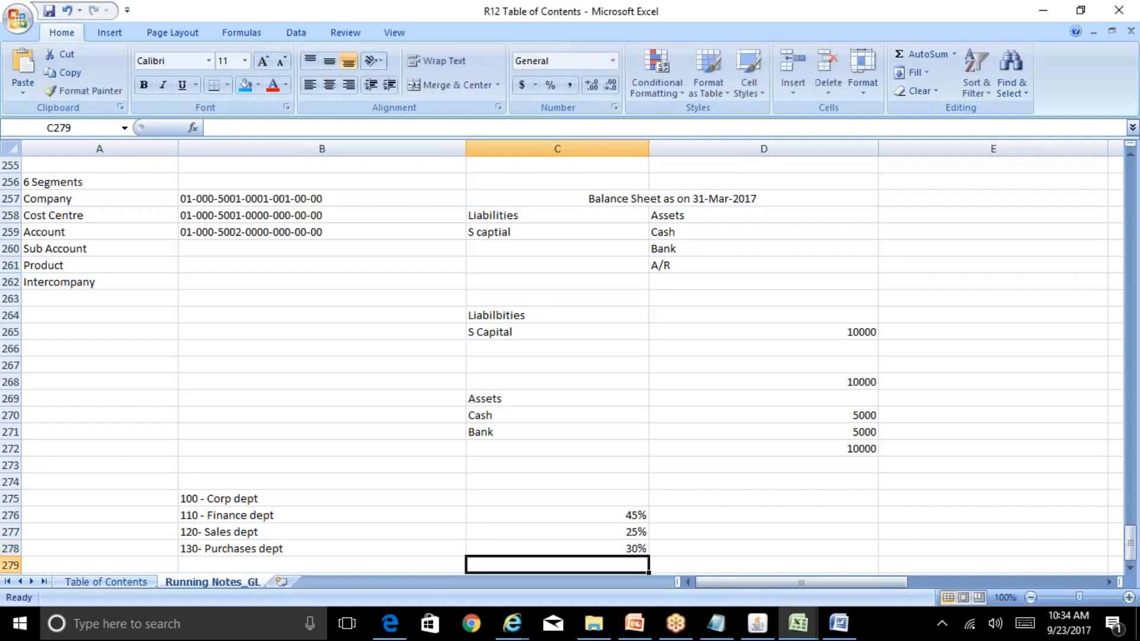
Step: Enter the amount 50000 for the Corp dept in cell C275
key(Up)
key(Up)
key(Up)
key(Up)
text(5)
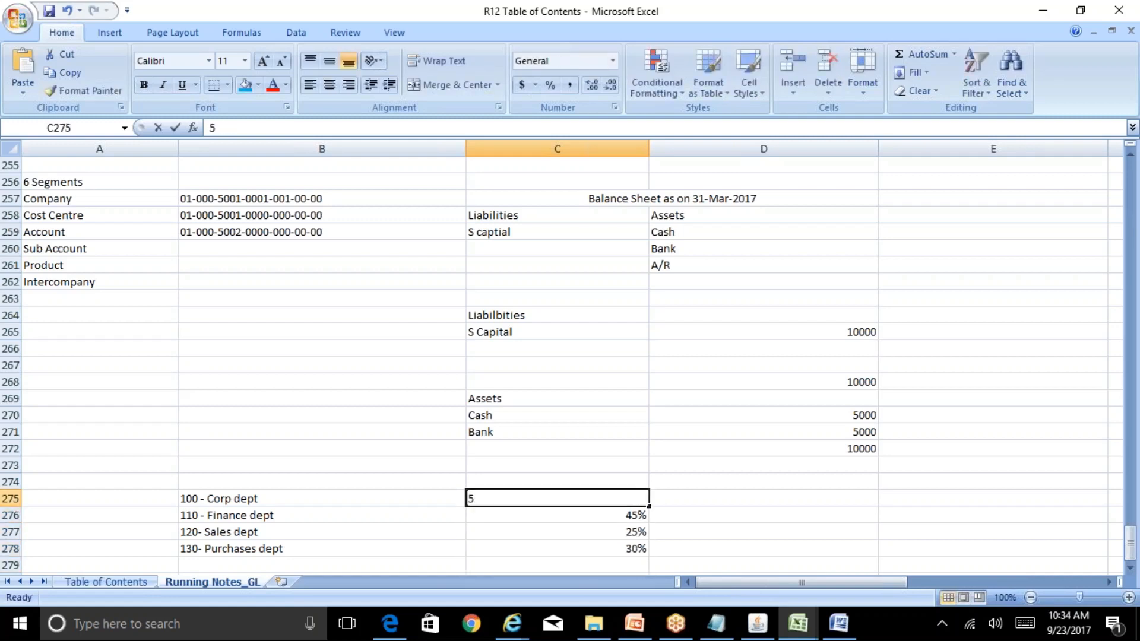
text(0000)
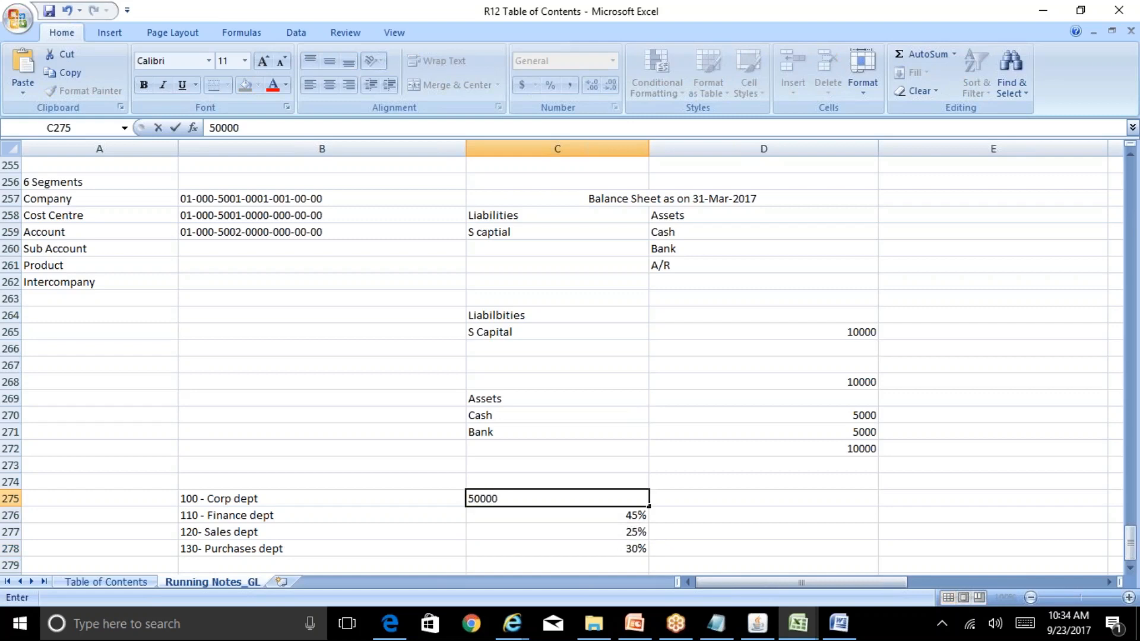
key(Right)
key(Left)
key(Down)
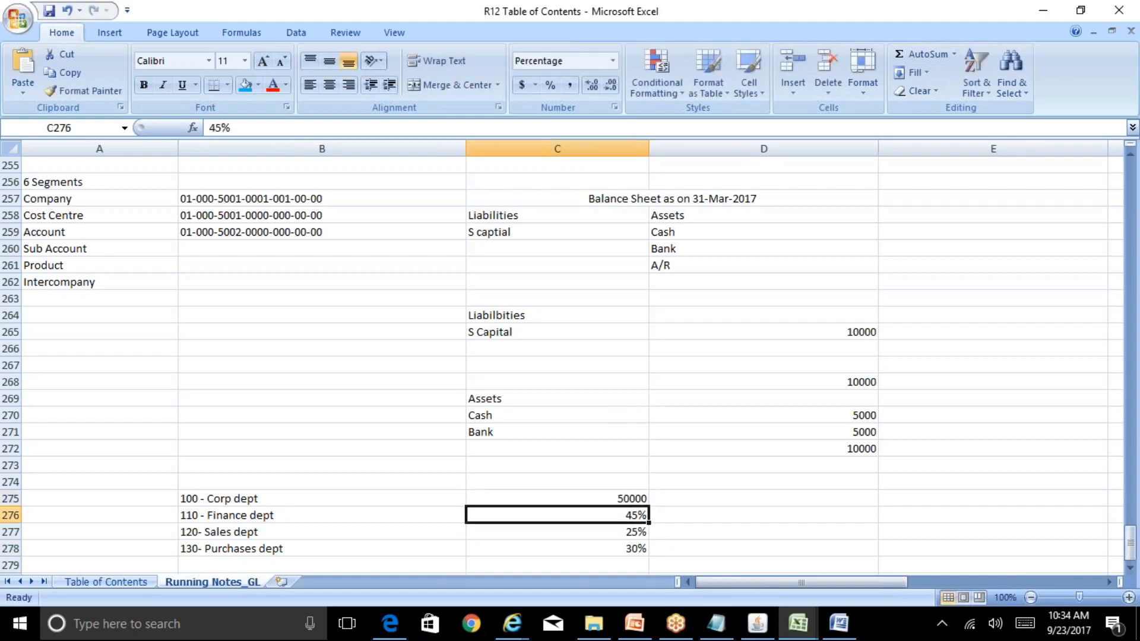
key(Down)
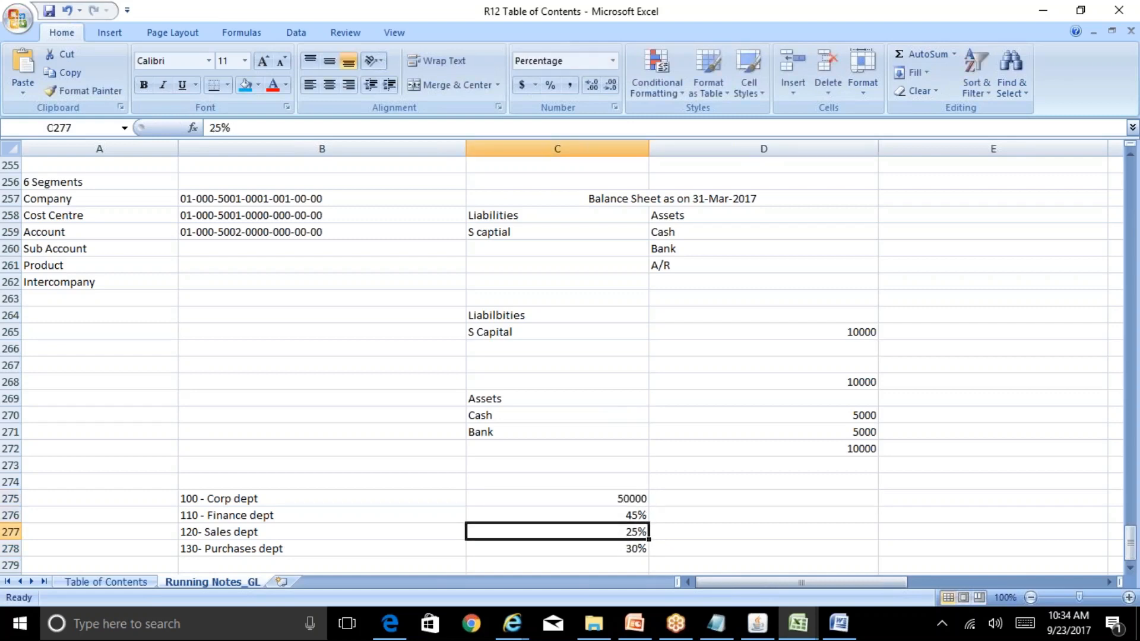
key(Down)
key(Up)
key(Up)
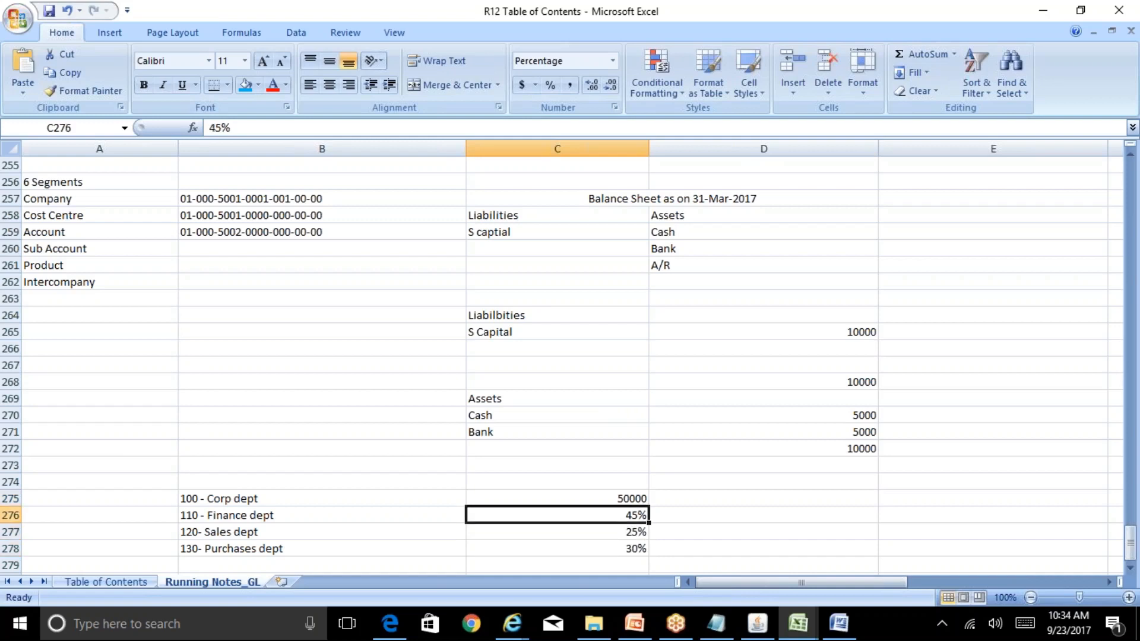
key(Down)
key(Down)
key(Up)
key(Up)
Step: Calculate the Finance department's share in D276 with the formula =C275*C276
key(Right)
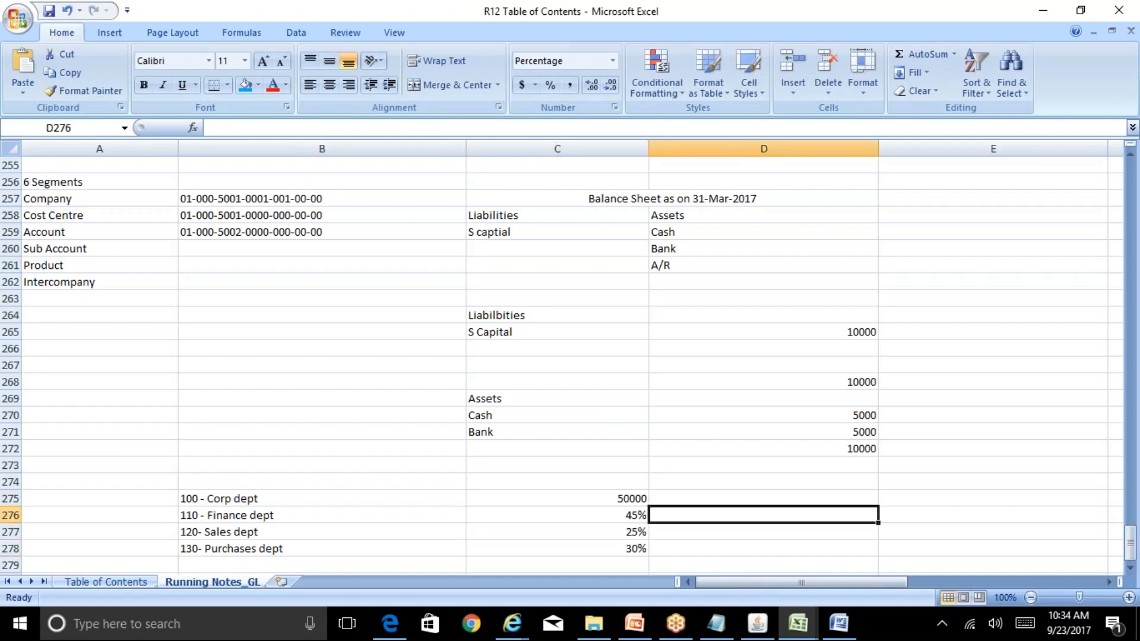
text(=)
key(Up)
key(Left)
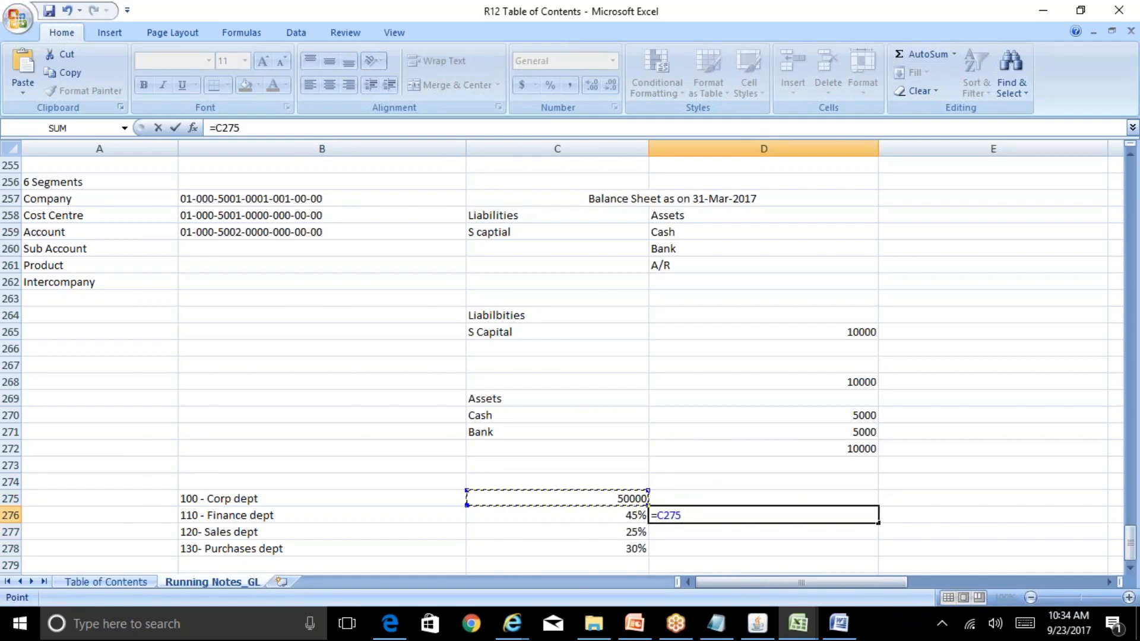
text(*)
key(Left)
key(Return)
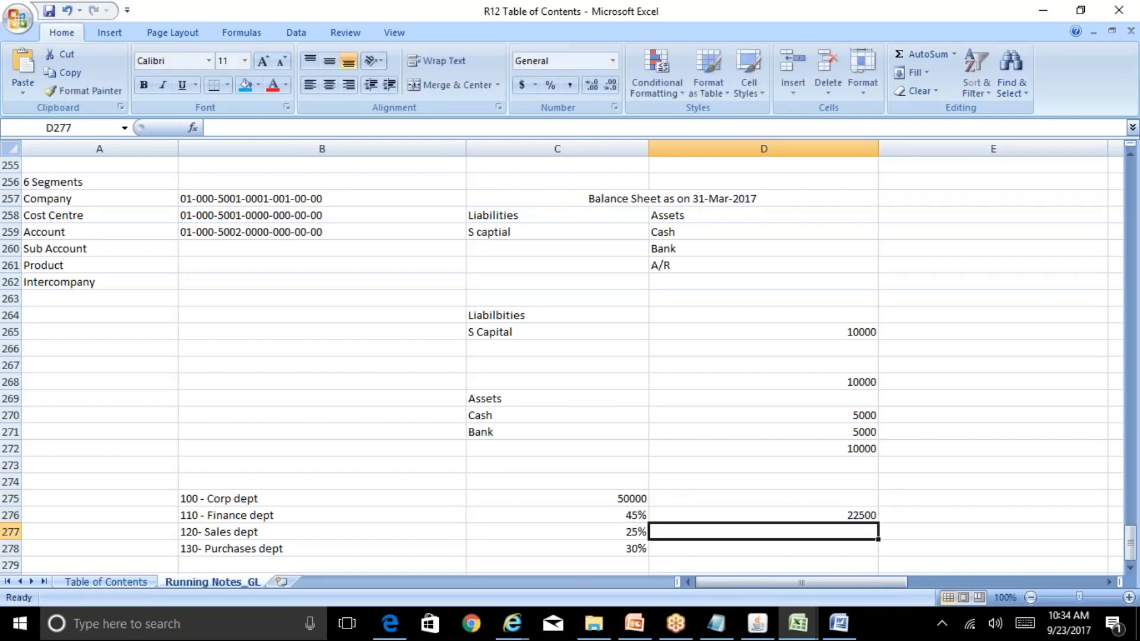
key(Up)
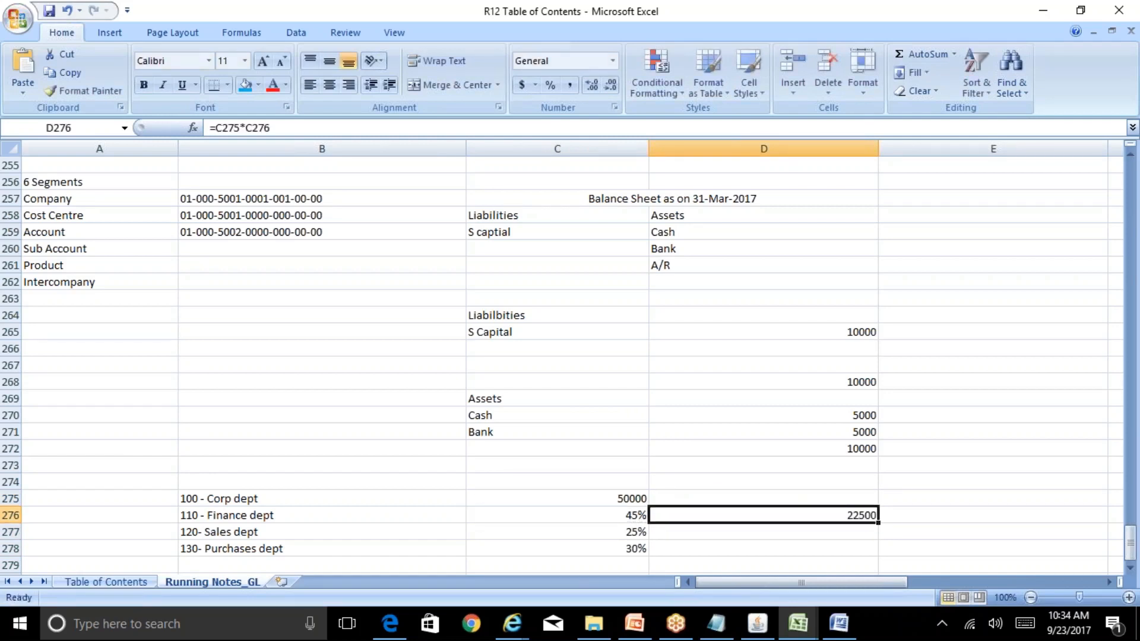
Step: Calculate the Sales department's share in D277 by multiplying the Corp amount in C275 by the percentage in C277
key(Down)
text(=)
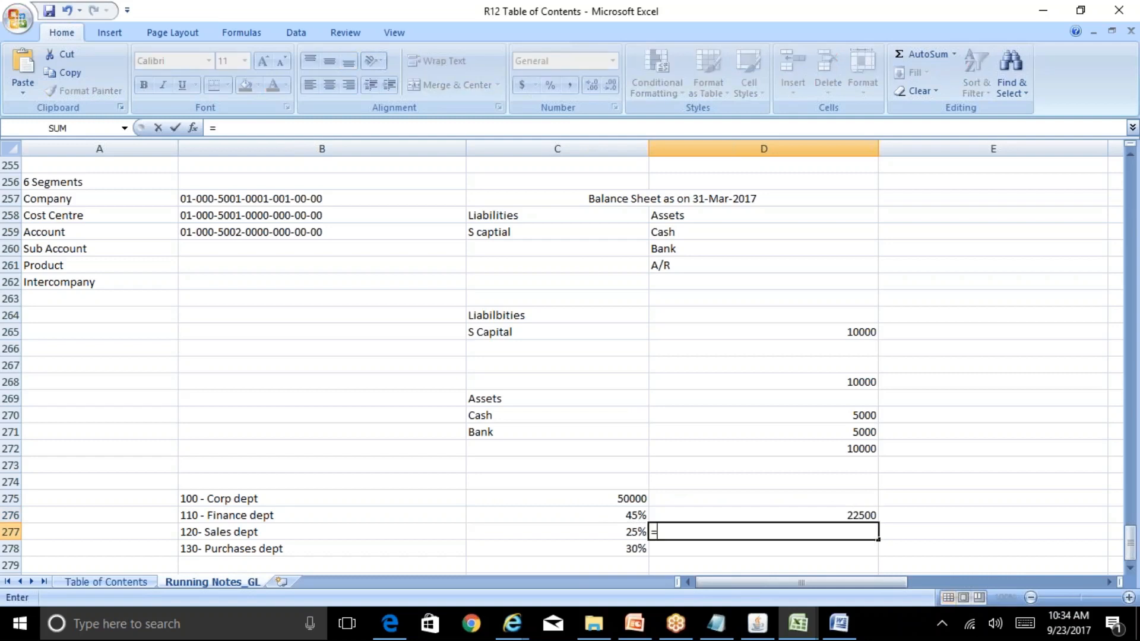
key(Up)
key(Up)
key(Left)
text(*)
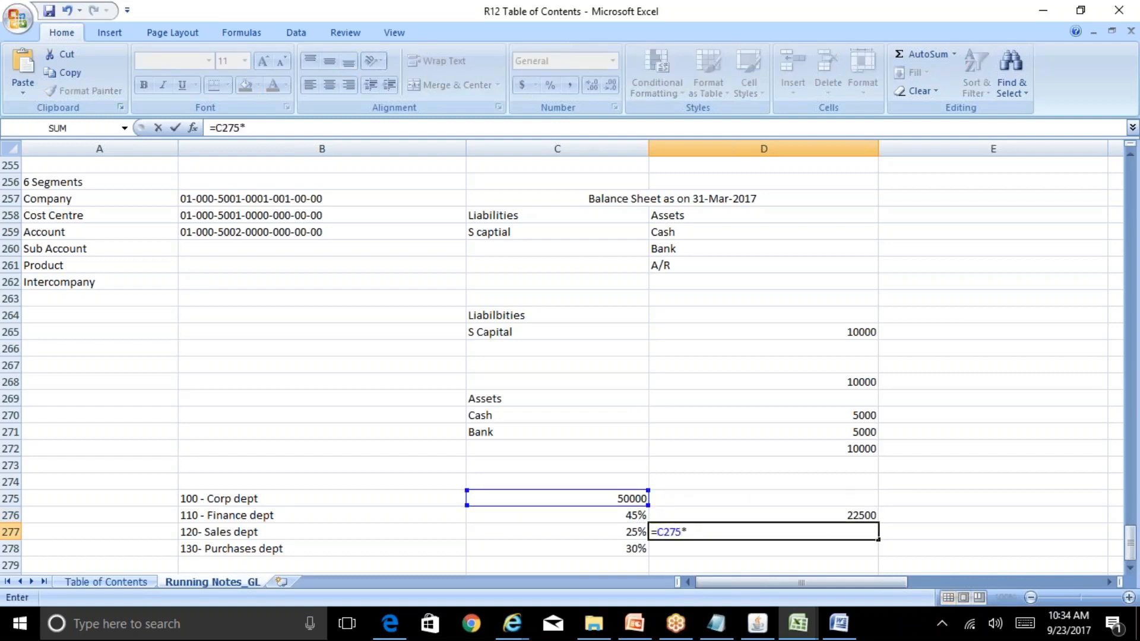
key(Left)
key(Return)
Step: Calculate the Purchases department's share in D278 by multiplying the Corp amount in C275 by the percentage in C278
text(=)
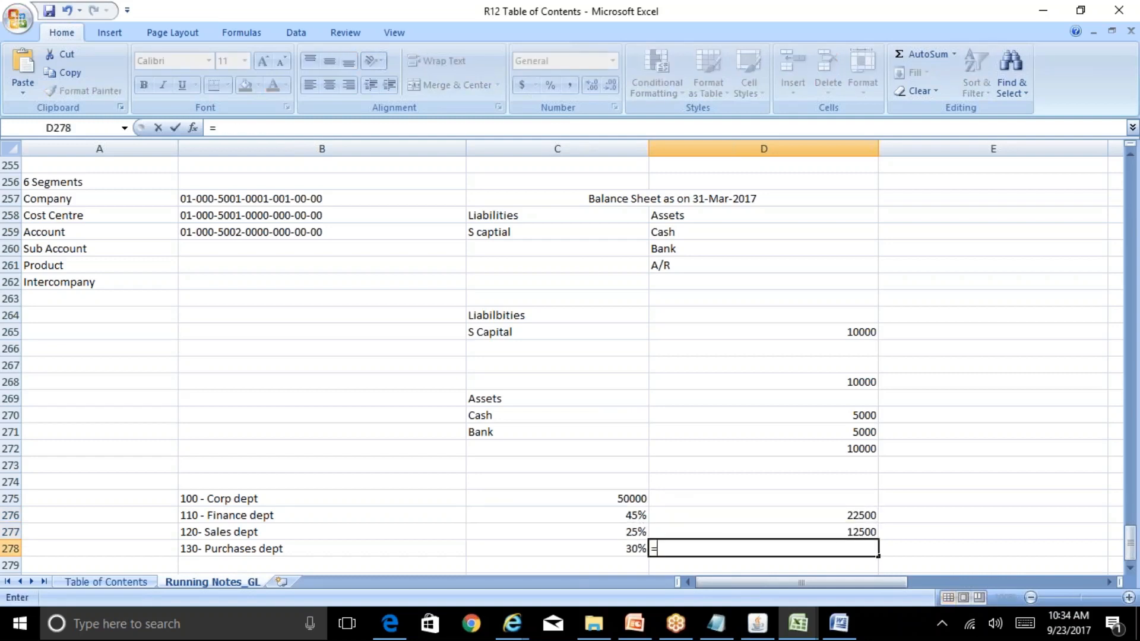
key(Left)
key(Up)
key(Up)
key(Up)
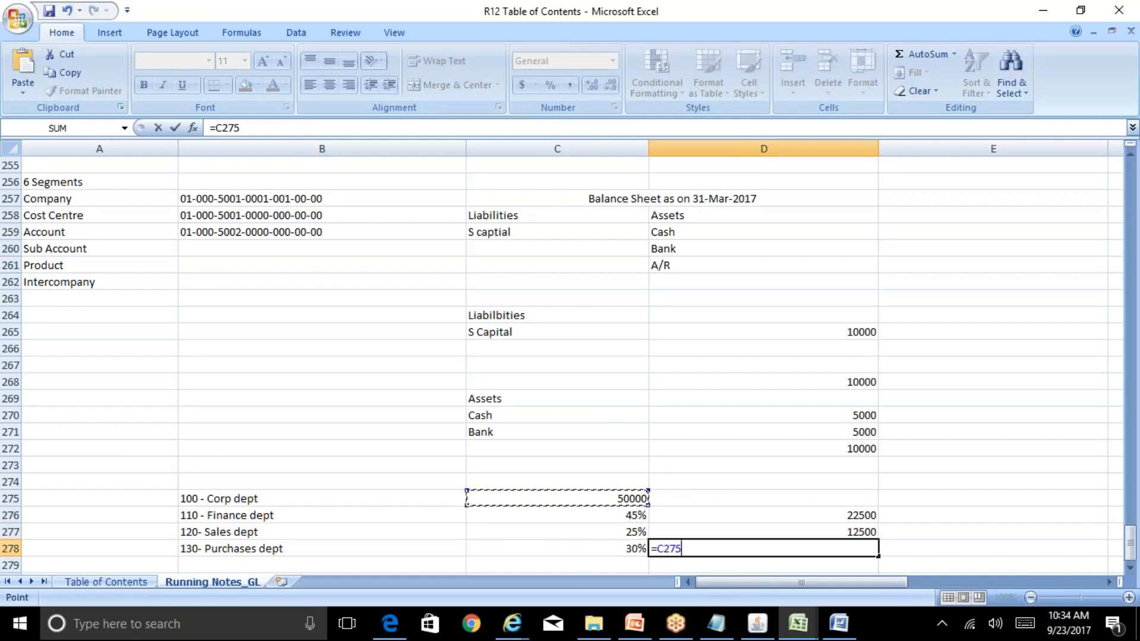
text(*)
key(Left)
key(Return)
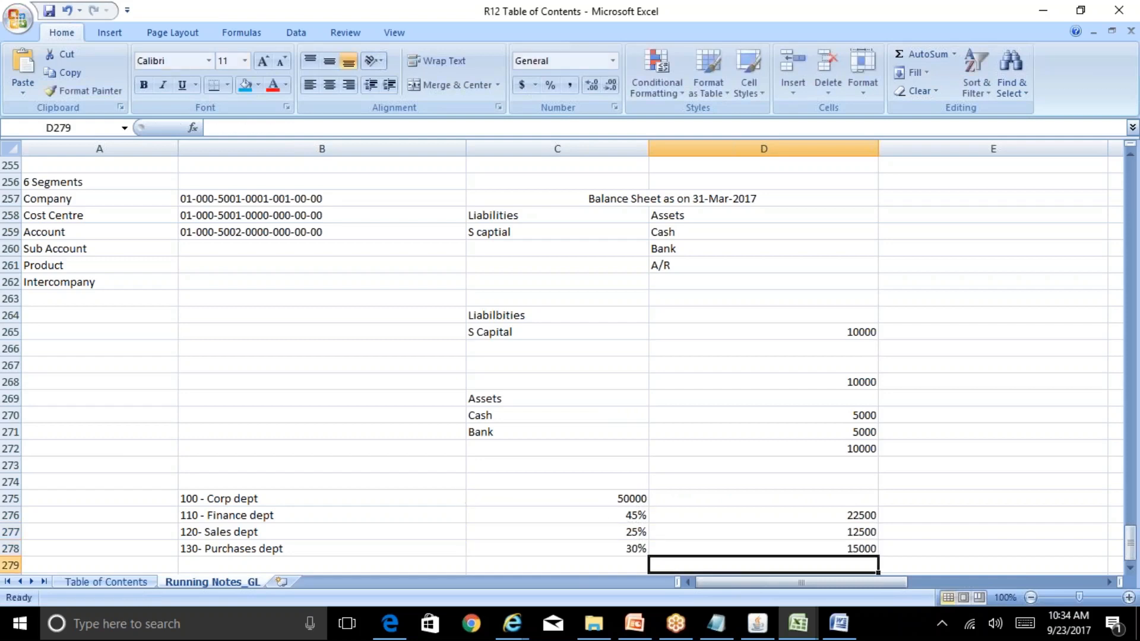
Step: Check the sum of the three allocated department amounts in D276:D278
key(Up)
key(Up)
key(Up)
key(shift+Down)
key(shift+Down)
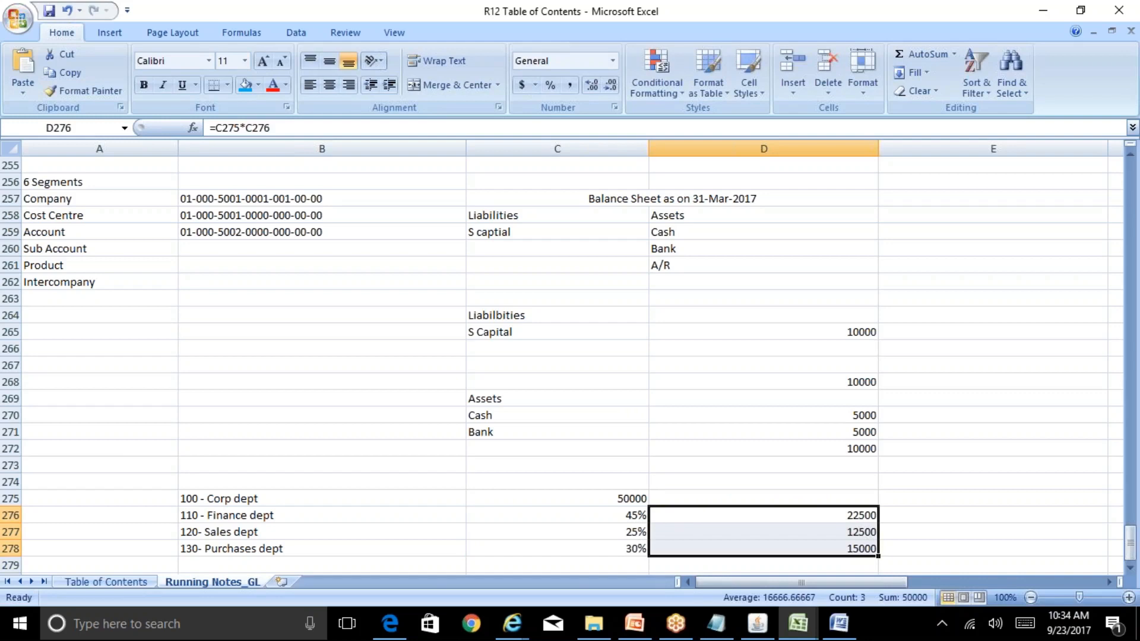
key(Up)
key(Left)
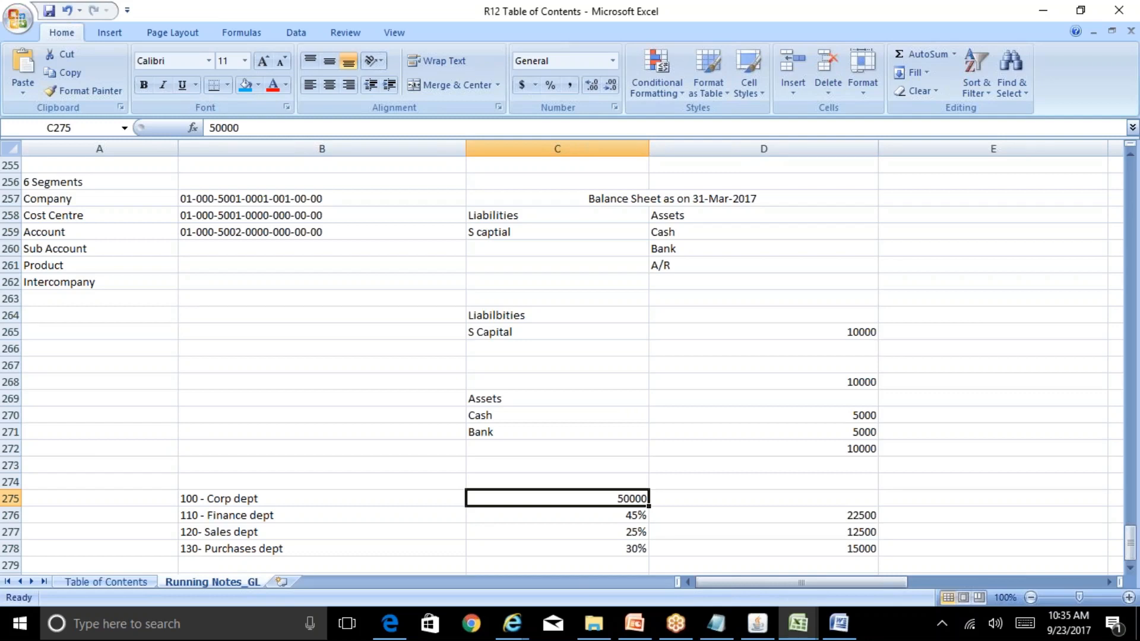
Step: Review the Corp amount, the allocation percentages and the department labels in B275:C278
key(Down)
key(Down)
key(Down)
key(Down)
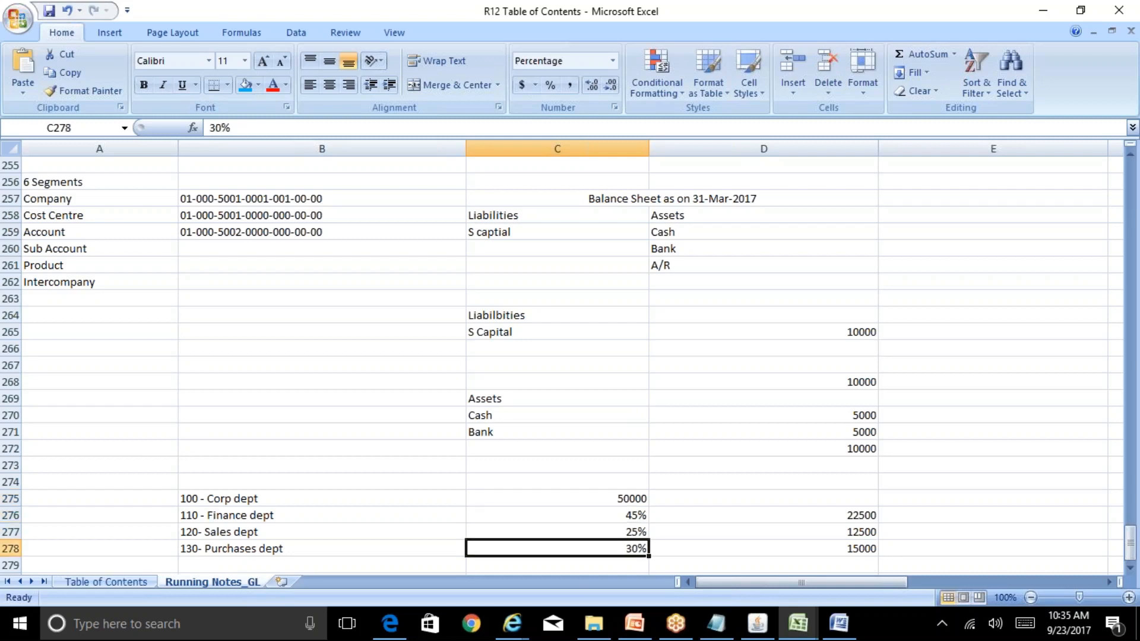
key(Up)
key(Up)
key(Up)
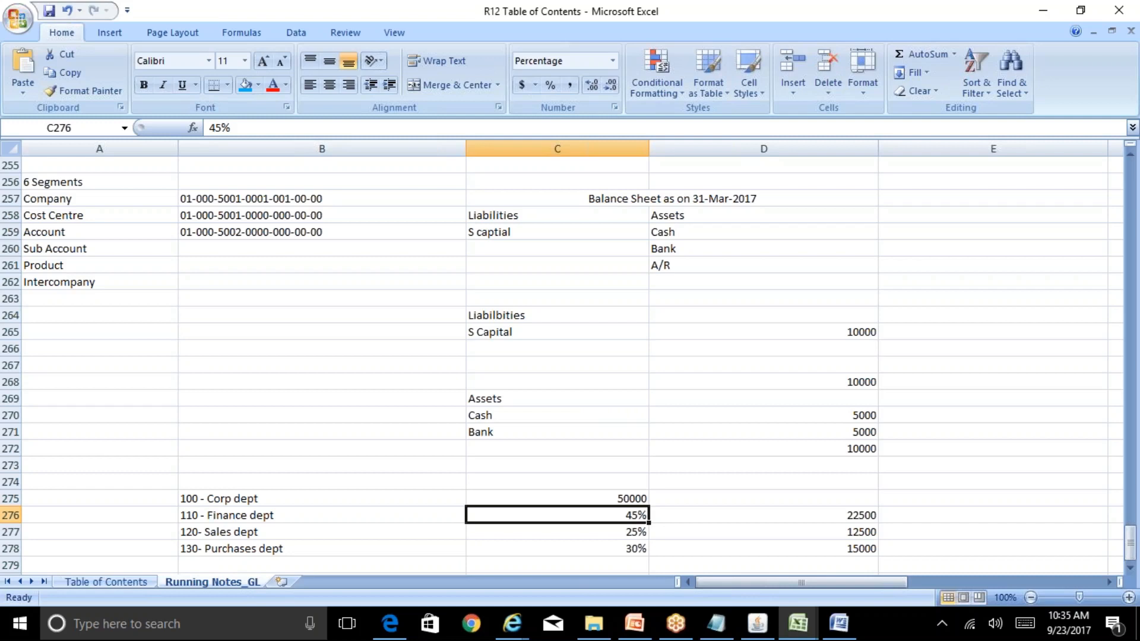
key(Down)
key(Down)
key(Down)
key(Down)
key(Down)
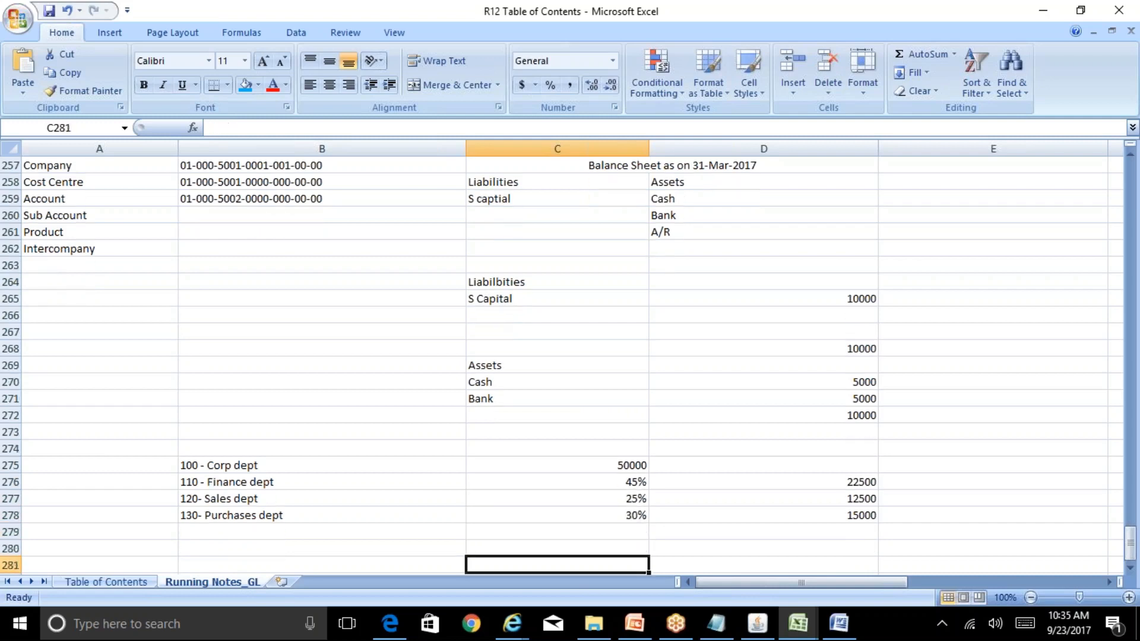
key(Up)
key(Left)
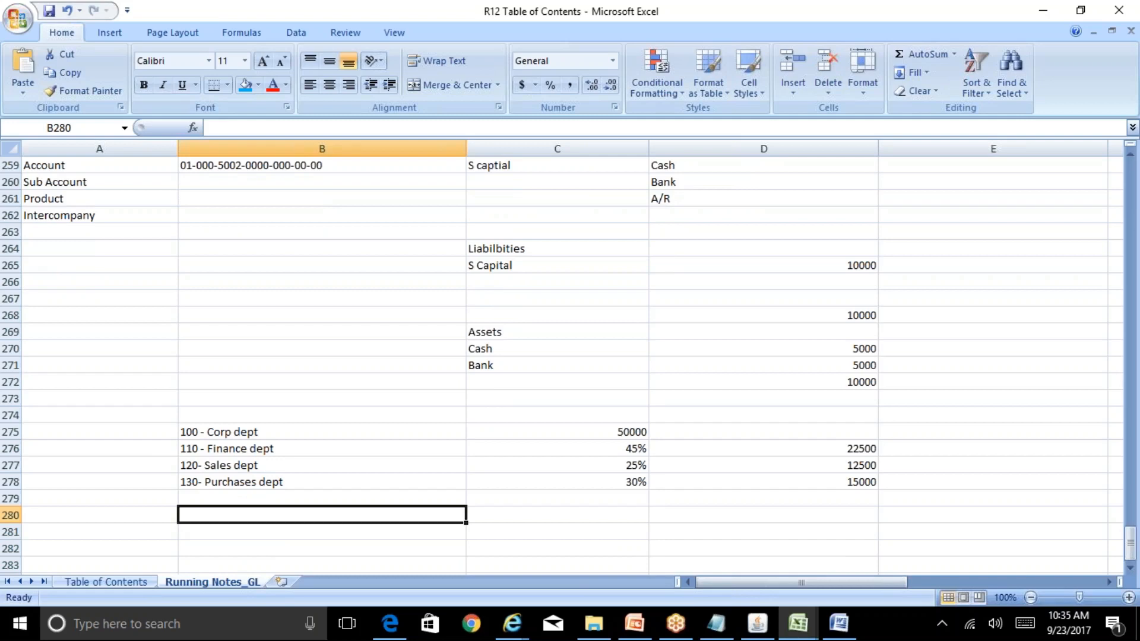
key(Up)
key(Up)
key(Up)
key(Up)
key(Up)
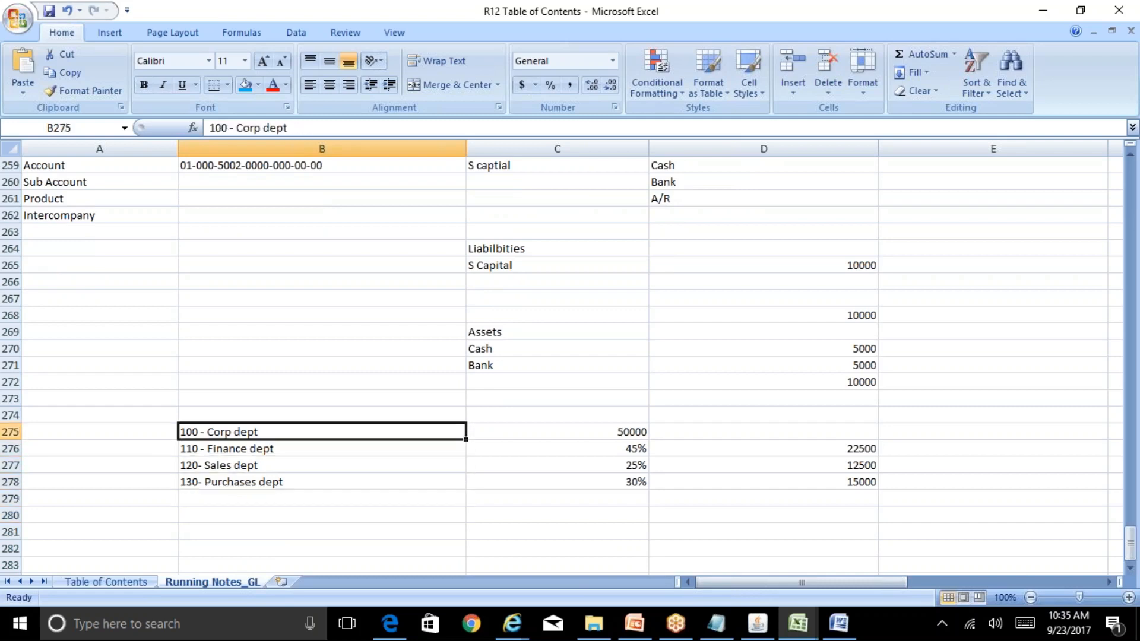
key(Down)
key(Down)
key(Down)
key(Down)
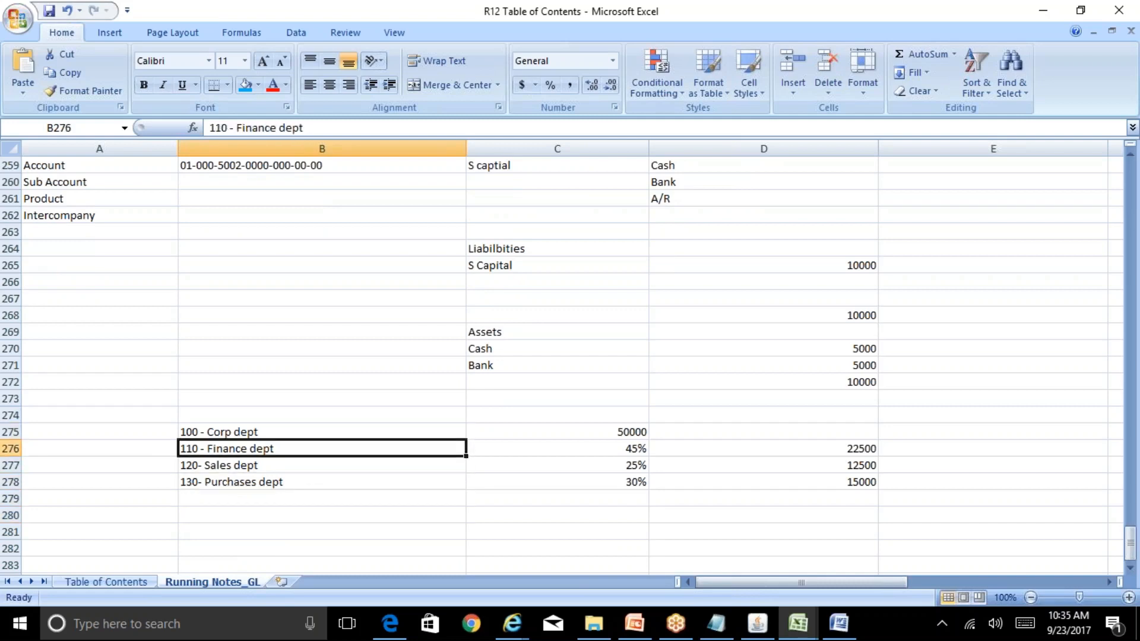
key(Up)
key(Up)
key(Up)
Step: Enter the Finance department's rent account 01-110-Rent-000-0000 in B280 below the allocation table
key(Down)
key(Down)
key(Down)
key(Down)
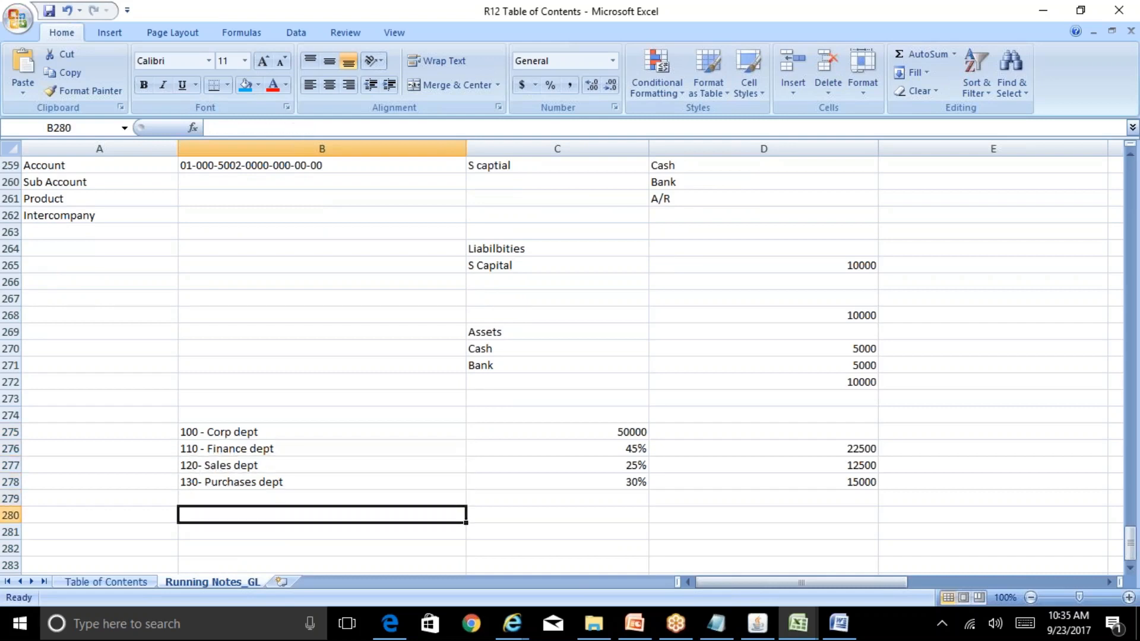
text(RE)
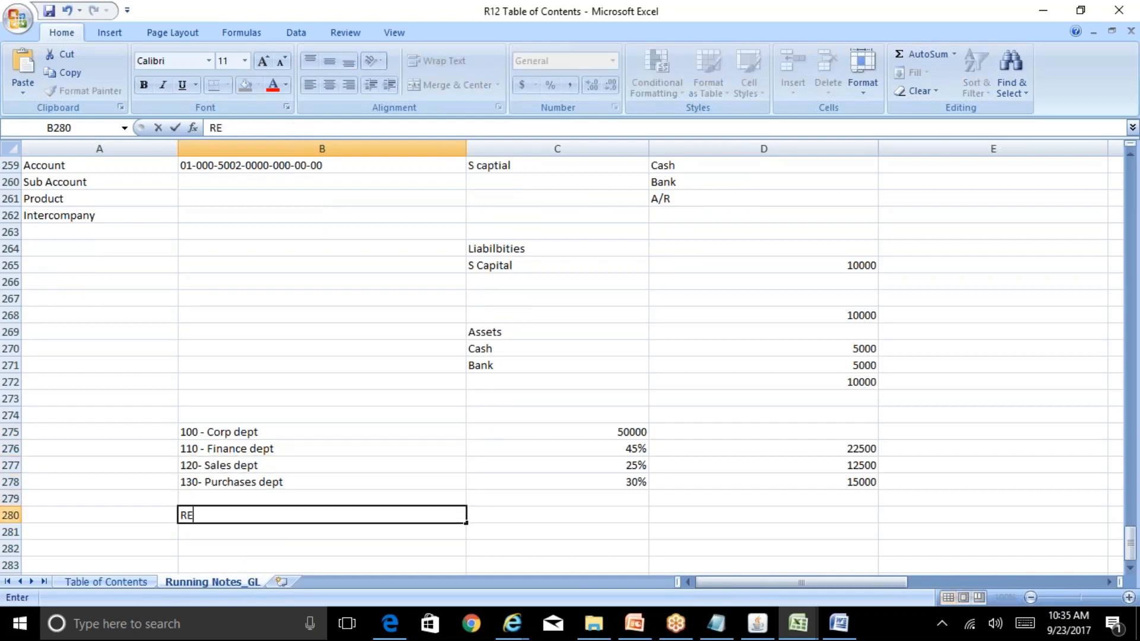
key(Escape)
text(01-110-Rent-)
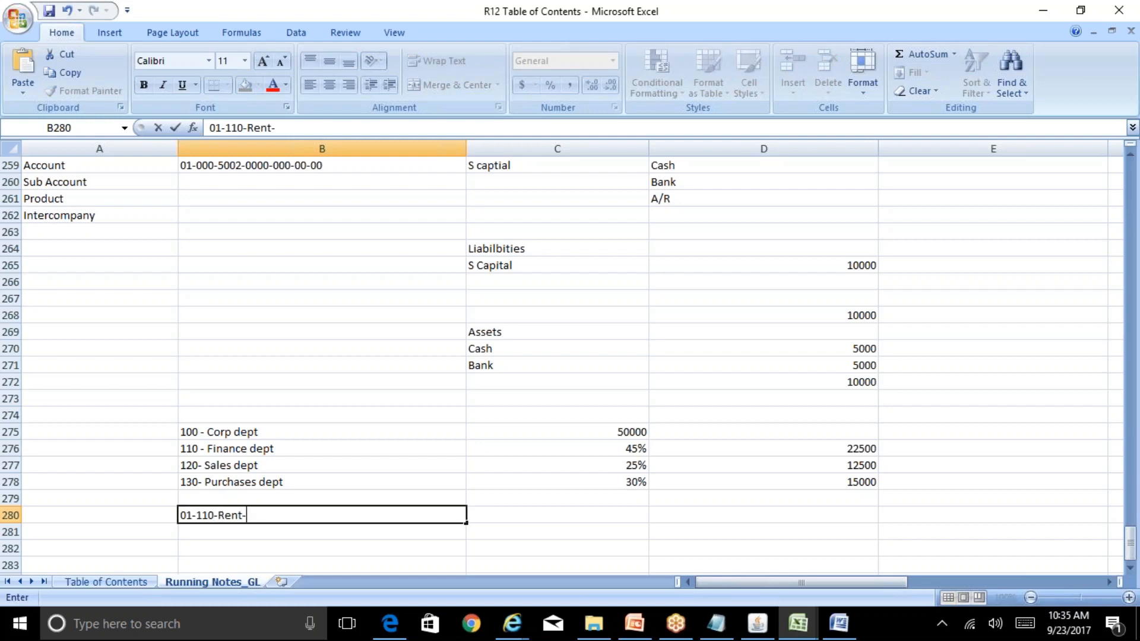
text(000-0000)
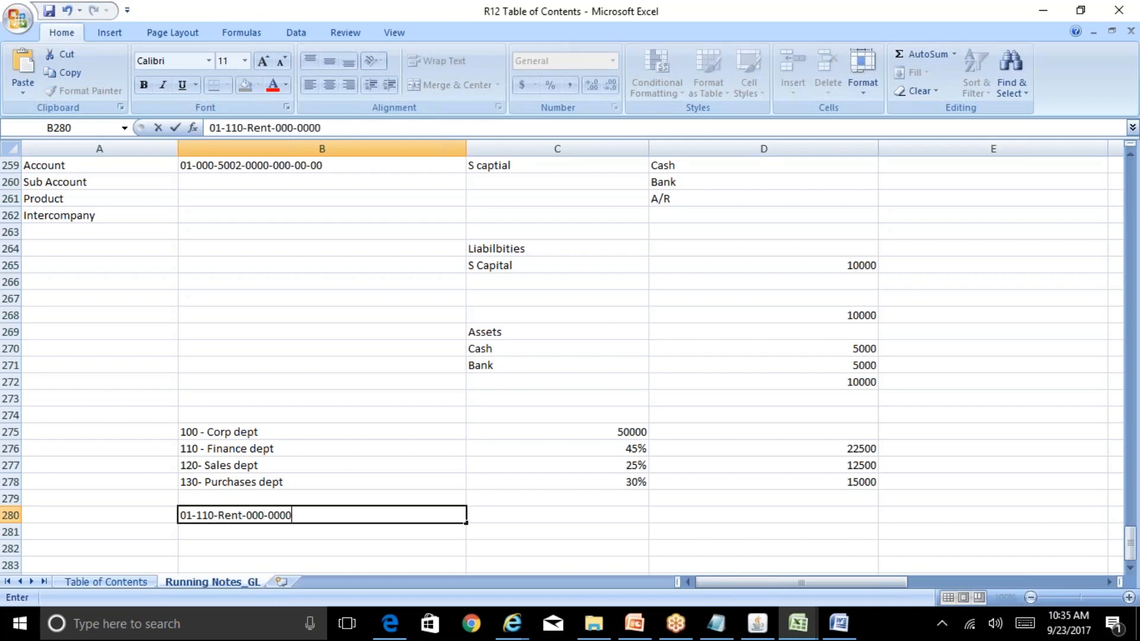
key(Return)
Step: Mark the 01-110 rent line as Dr in C280, with amounts 22500 in D280 and 12500 in D281
key(Up)
key(Tab)
text(Dr)
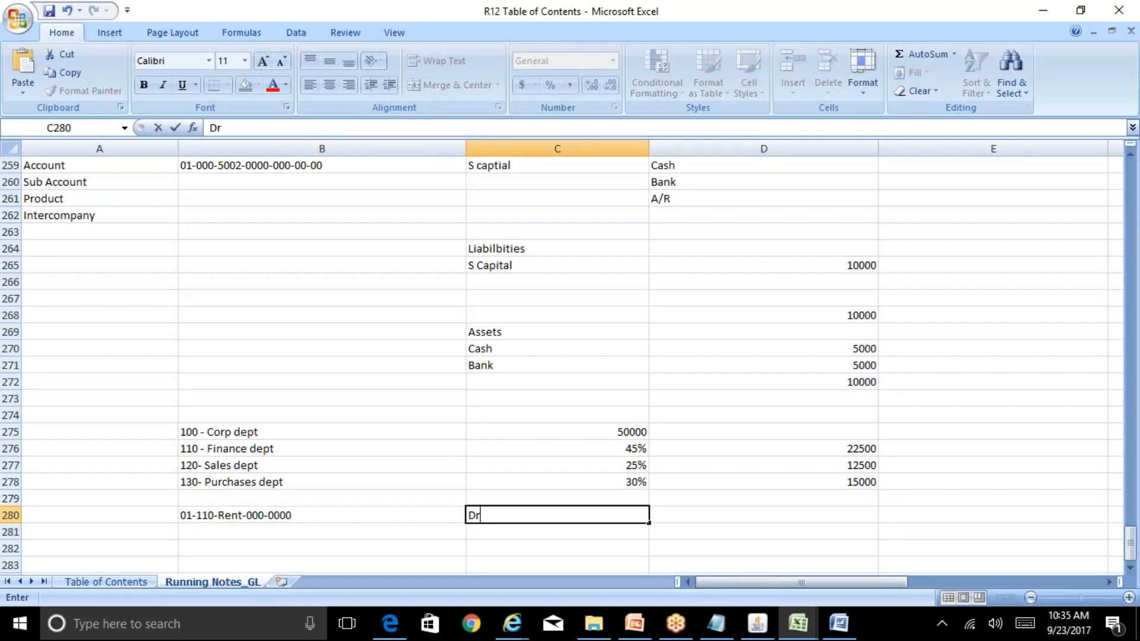
key(Tab)
text(22500)
key(Return)
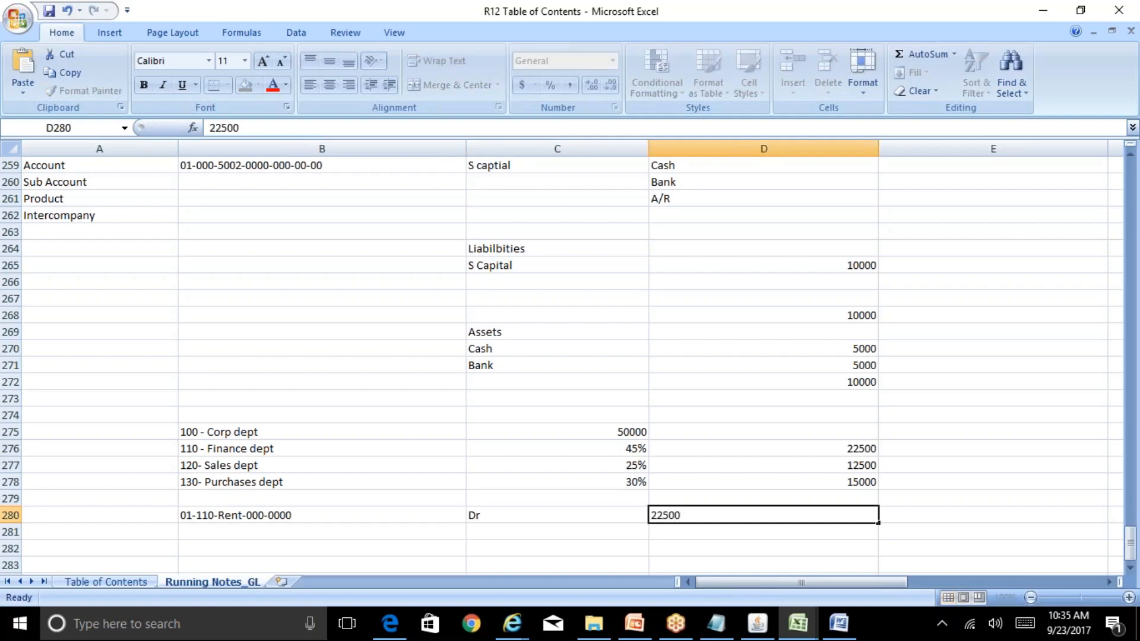
text(12500)
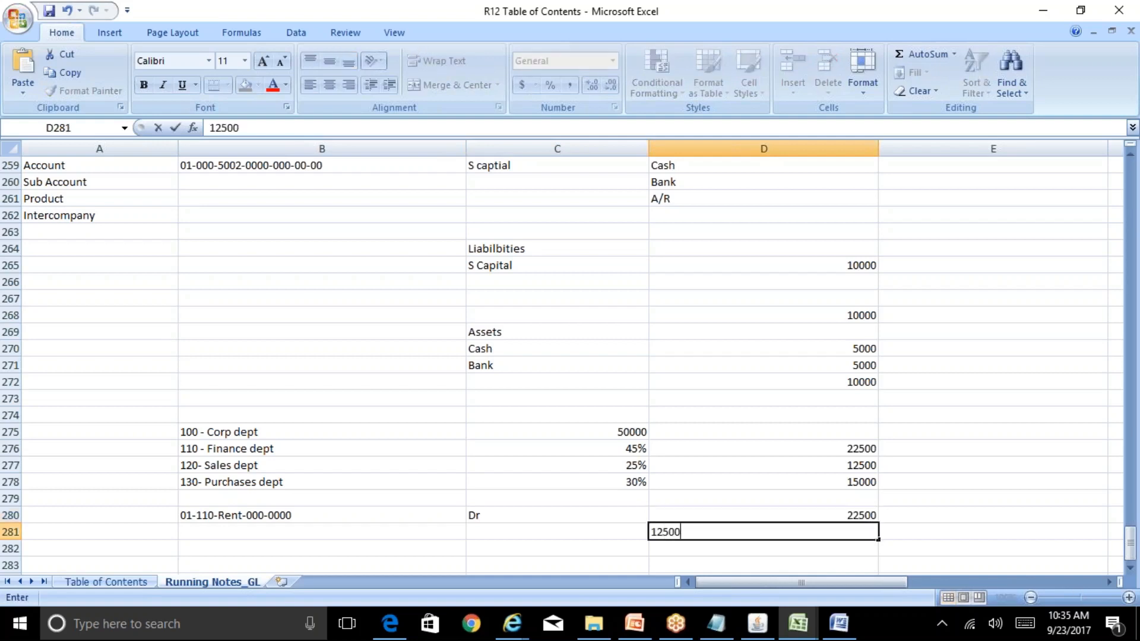
Step: Copy the rent account from B280 to B281 and change it to 01-120-Rent-000-0000 for the Sales department
key(Left)
key(Left)
key(Up)
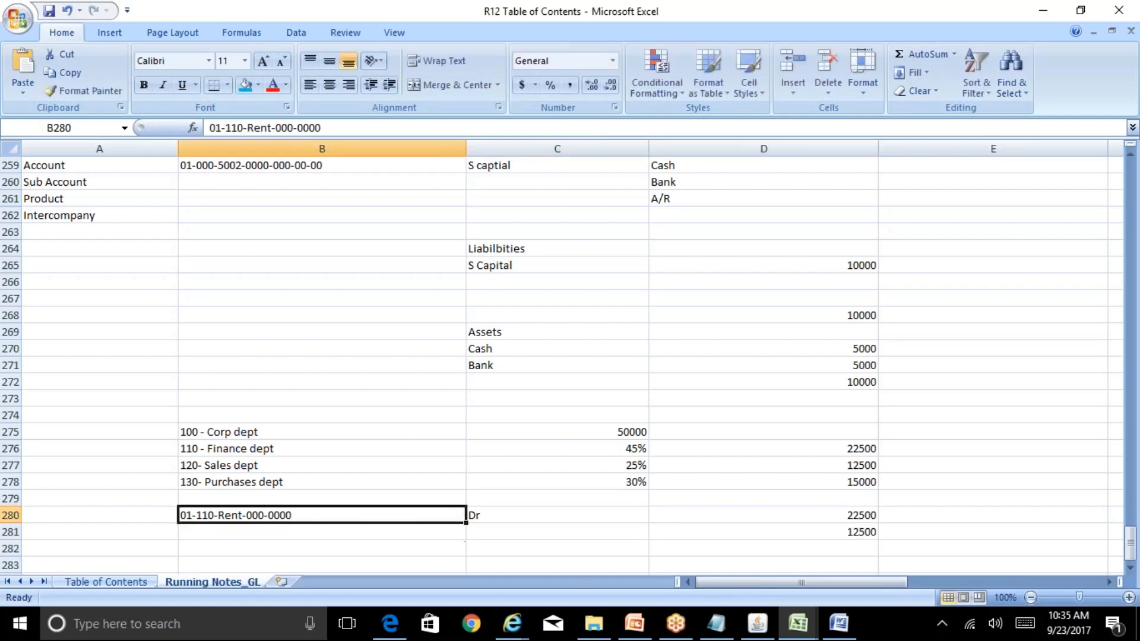
key(ctrl+c)
key(Down)
key(ctrl+v)
key(F2)
key(Left)
key(Left)
key(Left)
key(Left)
key(Left)
key(Left)
key(Left)
key(Left)
key(Left)
key(Left)
key(Left)
key(Left)
key(Left)
key(Left)
key(Left)
key(Left)
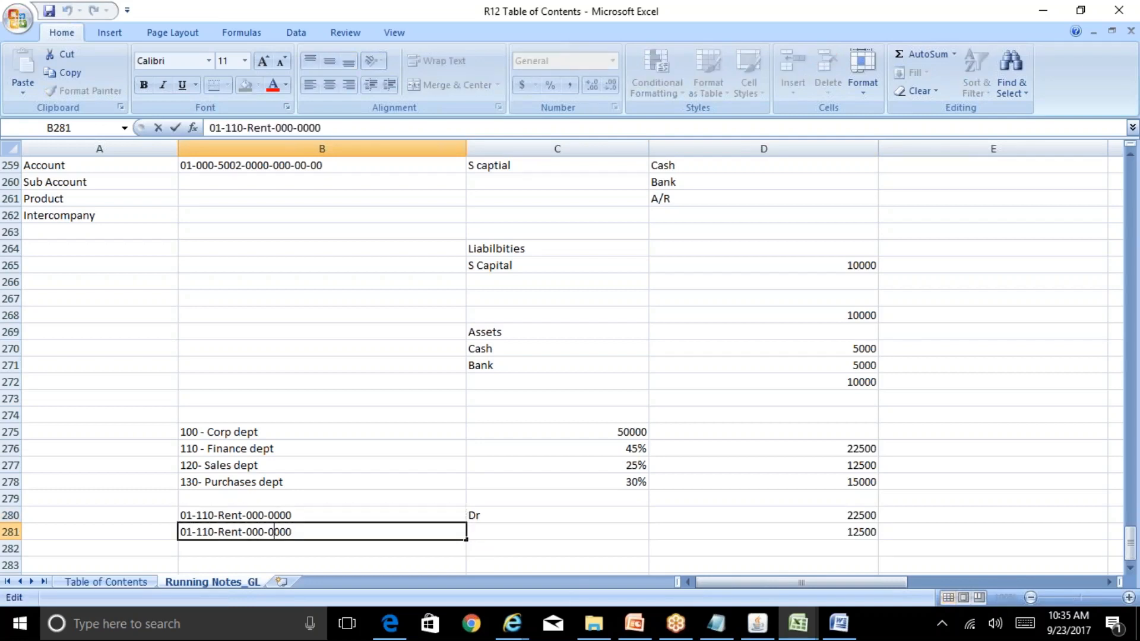
key(shift+Right)
text(2)
key(Return)
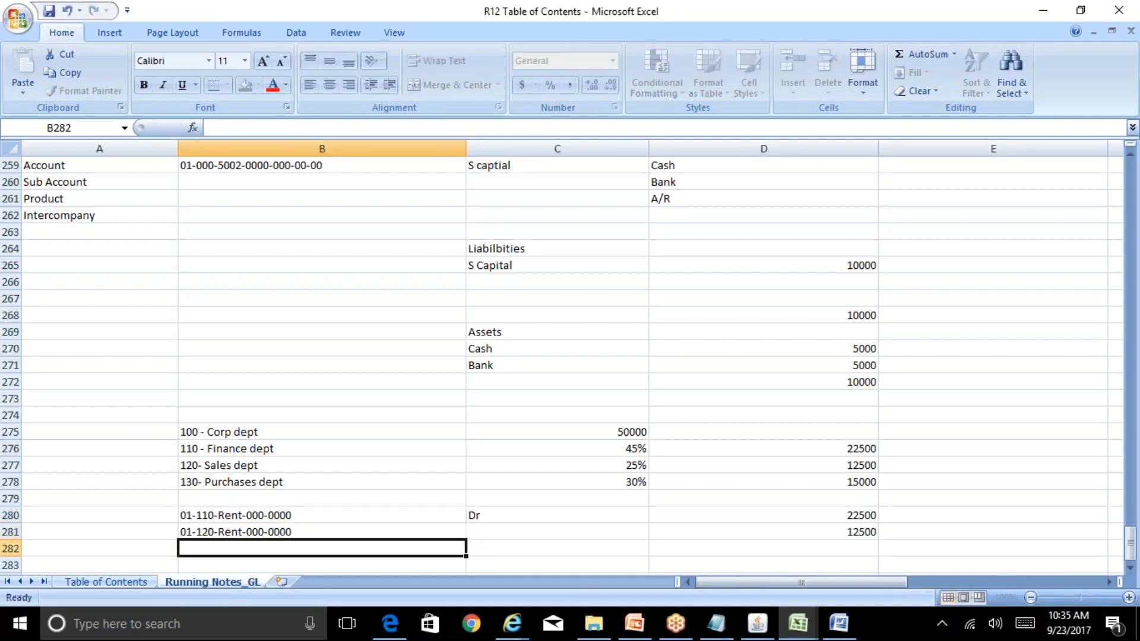
Step: Copy the rent account from B281 to B282 and change it to 01-130-Rent-000-0000 for the Purchases department
key(Up)
key(ctrl+c)
key(Down)
key(ctrl+v)
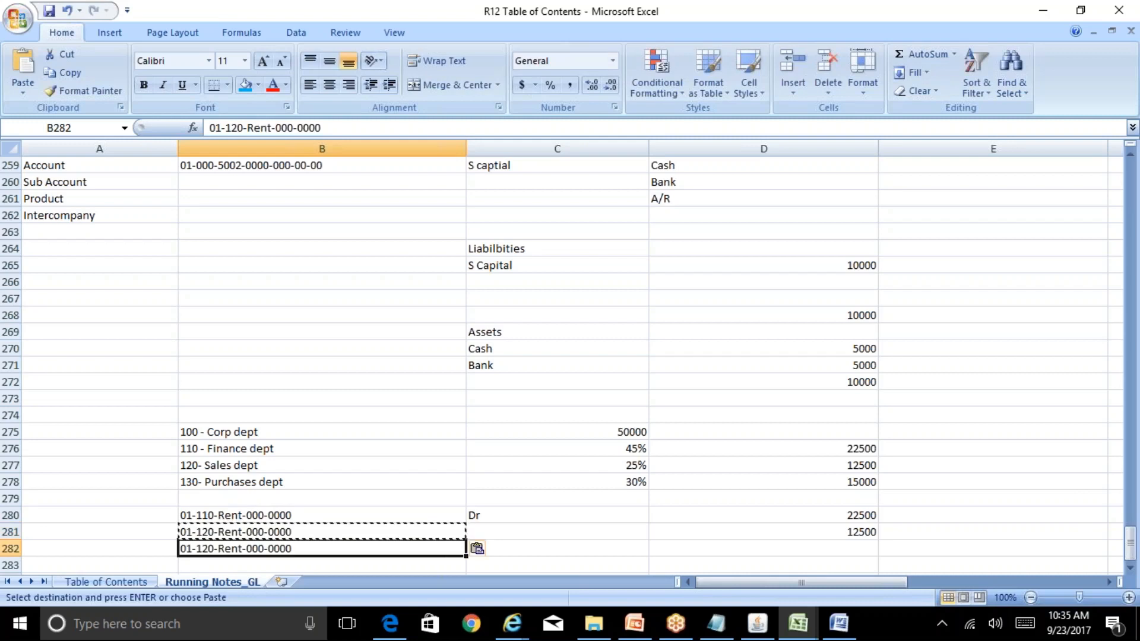
key(F2)
key(Left)
key(Left)
key(Left)
key(Left)
key(Left)
key(Left)
key(Left)
key(Left)
key(Left)
key(Left)
key(Left)
key(Left)
key(Left)
key(Left)
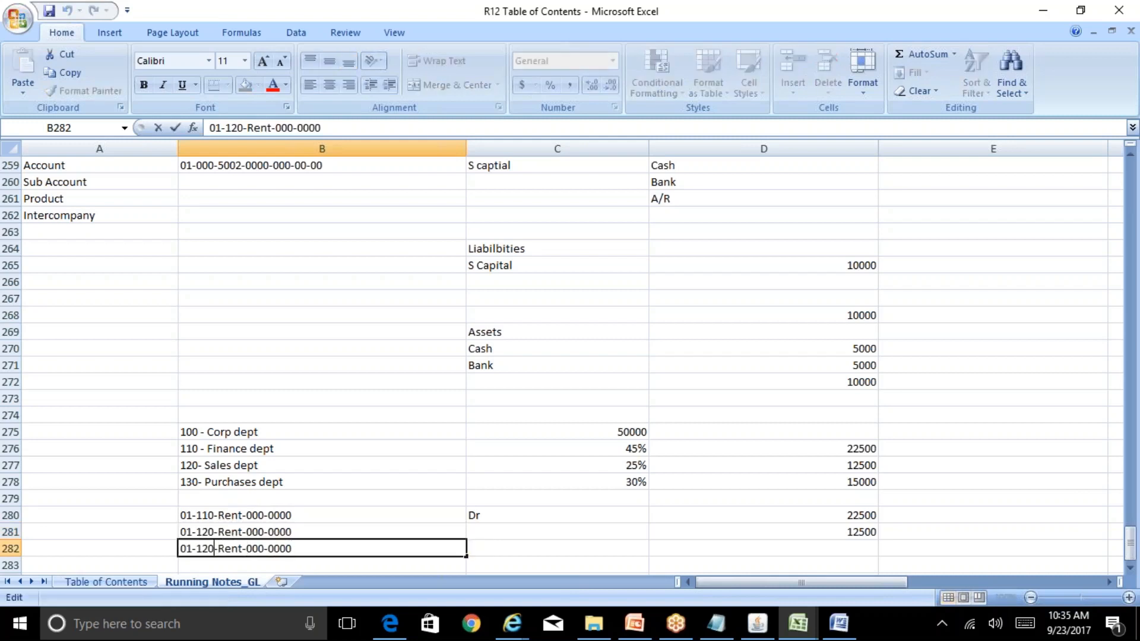
key(Left)
key(shift+Left)
text(3)
key(Return)
key(Up)
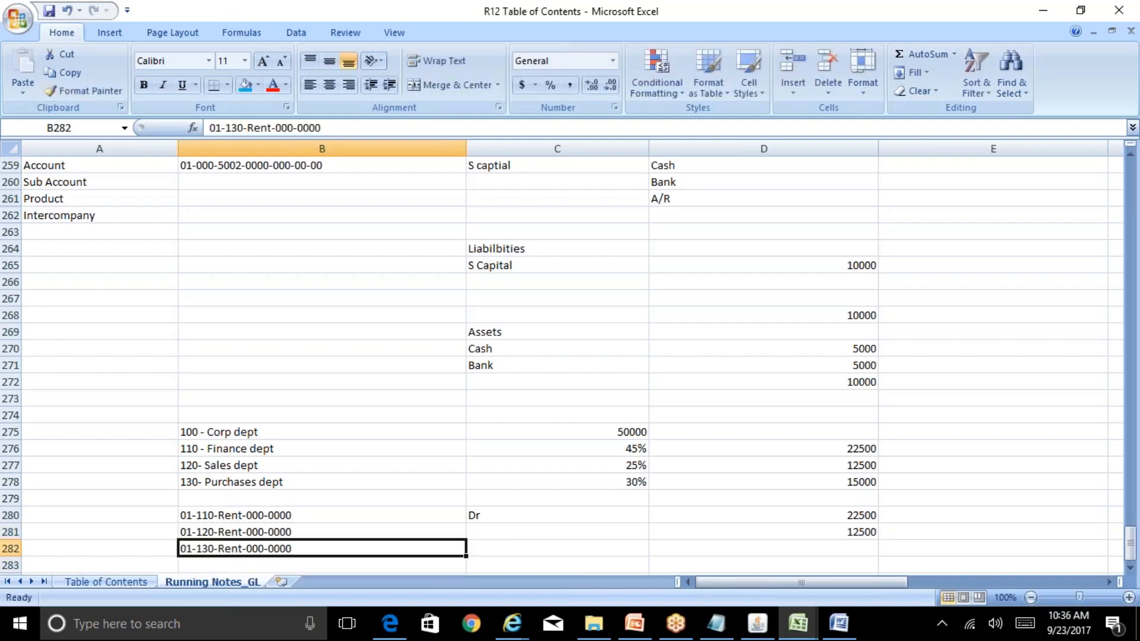
Step: Mark the Sales and Purchases rent lines as Dr in C281:C282 and enter 15000 in D282
key(Right)
key(Up)
text(Dr)
key(Return)
text(Dr)
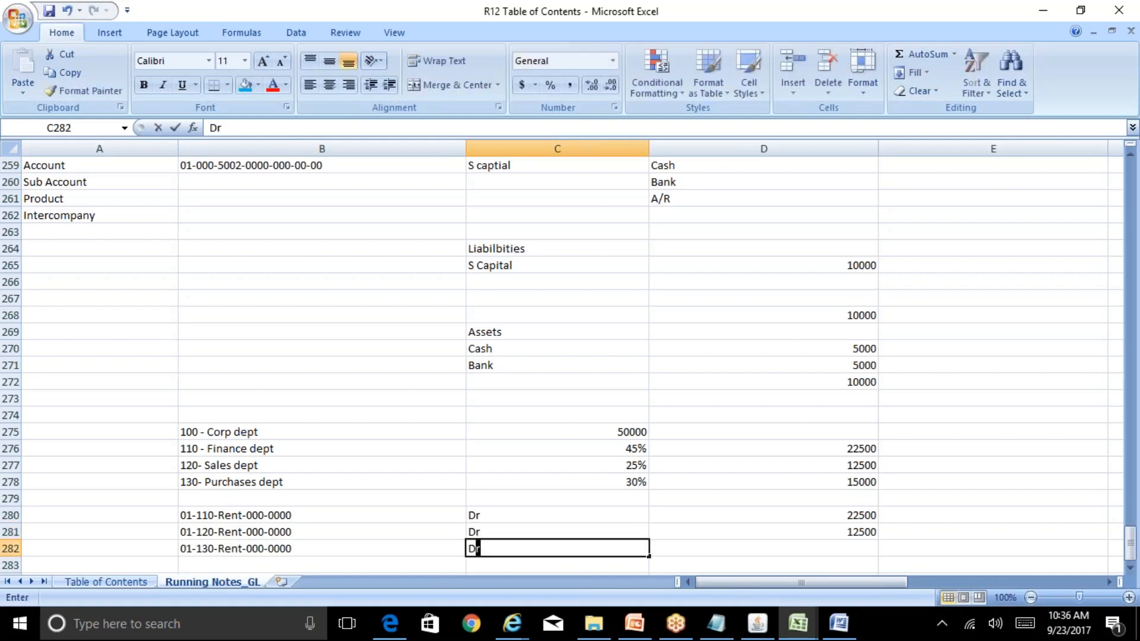
key(Tab)
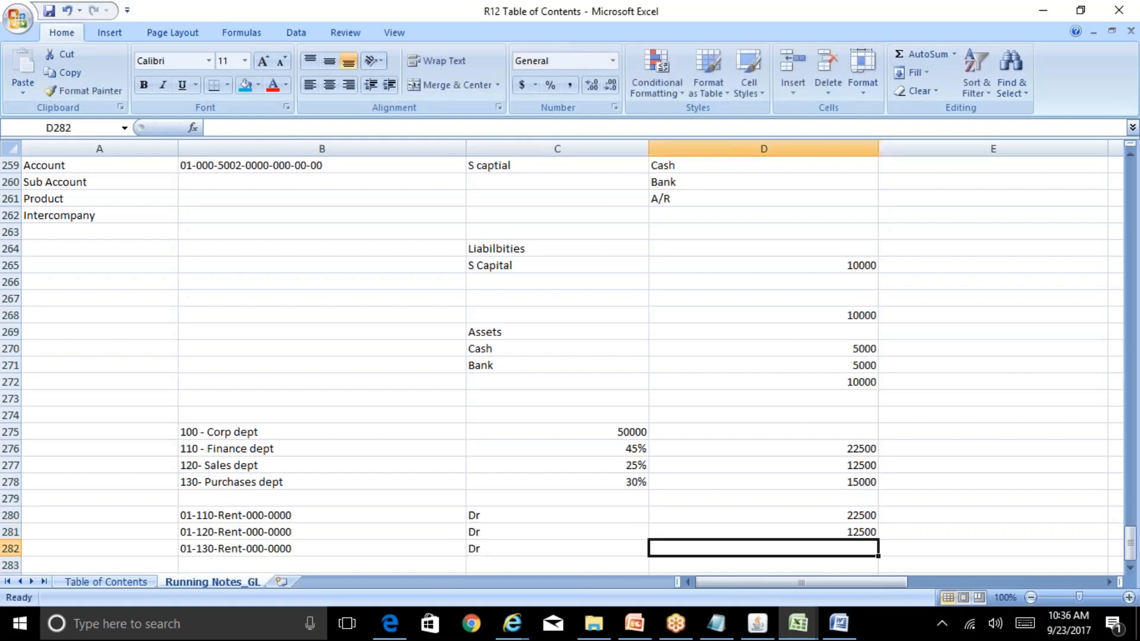
text(15000)
key(Return)
key(Return)
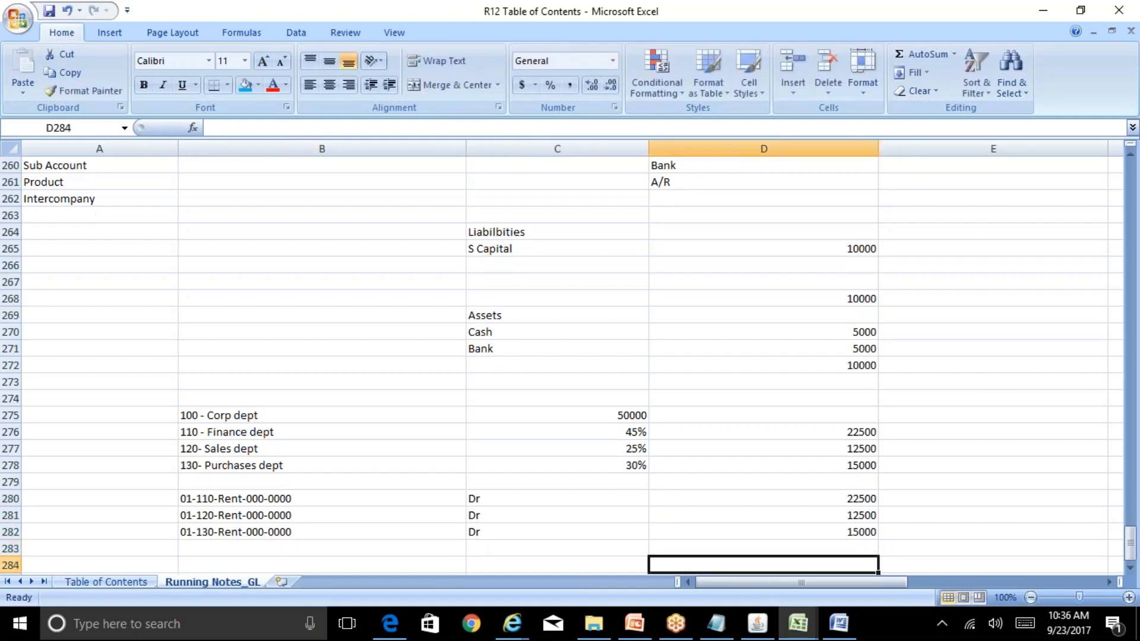
Step: Enter the offsetting credit line in row 283 with the amount 50000 in E283 and Cr in C283
key(Up)
key(Right)
text(50000)
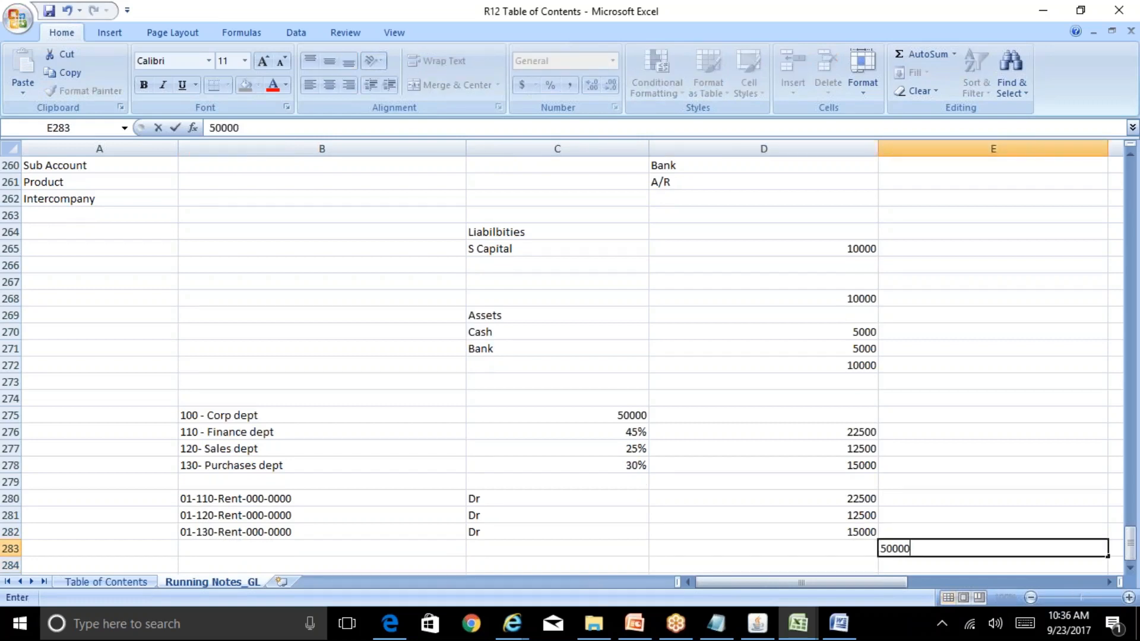
key(Left)
key(Left)
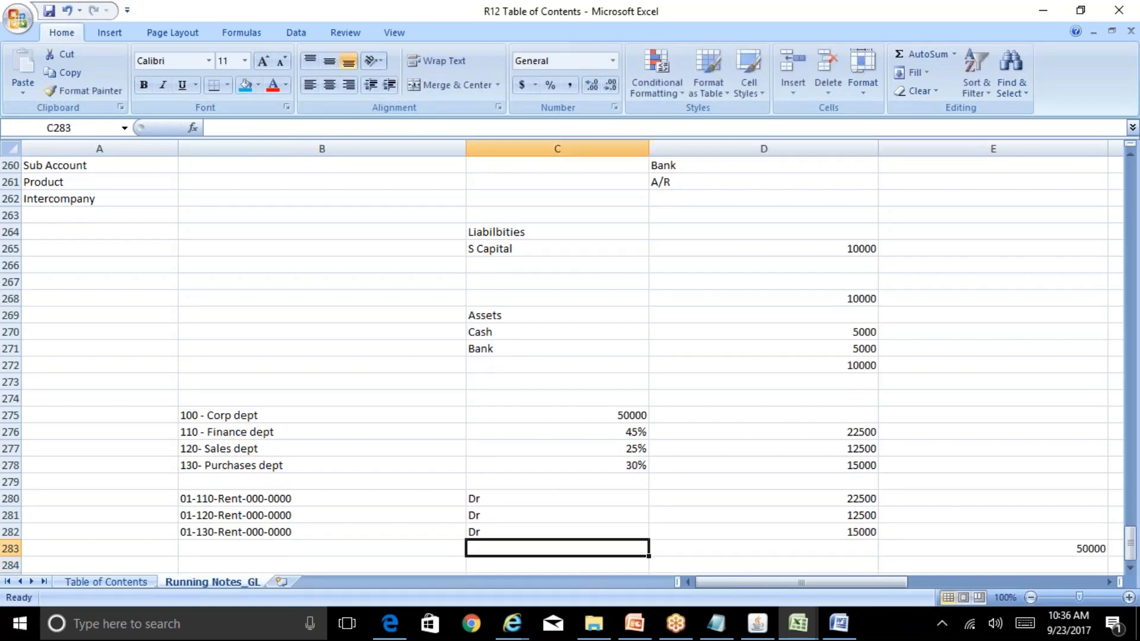
text(Cr)
Step: Copy the rent account from B282 to B283 and change it to 01-100-Rent-000-0000 for the Corp department
key(Left)
key(Left)
key(Right)
key(Up)
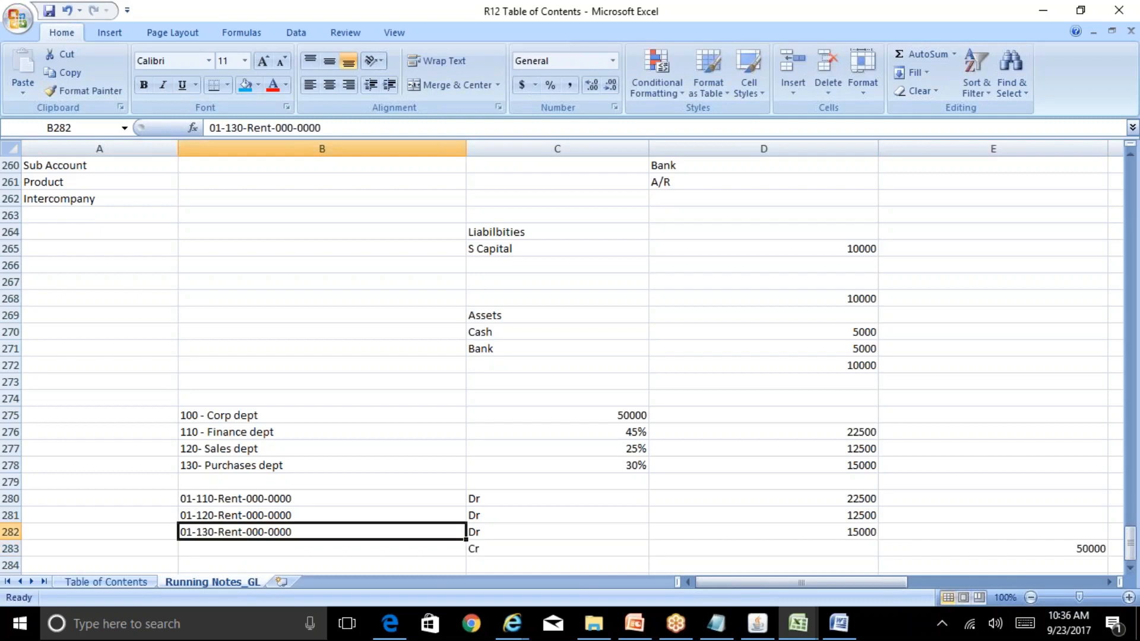
key(ctrl+c)
key(Down)
key(ctrl+v)
key(Left)
key(Left)
key(Left)
key(Left)
key(Left)
key(Left)
key(Left)
key(Left)
key(Left)
key(Left)
key(Left)
key(Left)
key(Left)
key(Left)
key(Left)
key(Left)
key(Left)
key(Left)
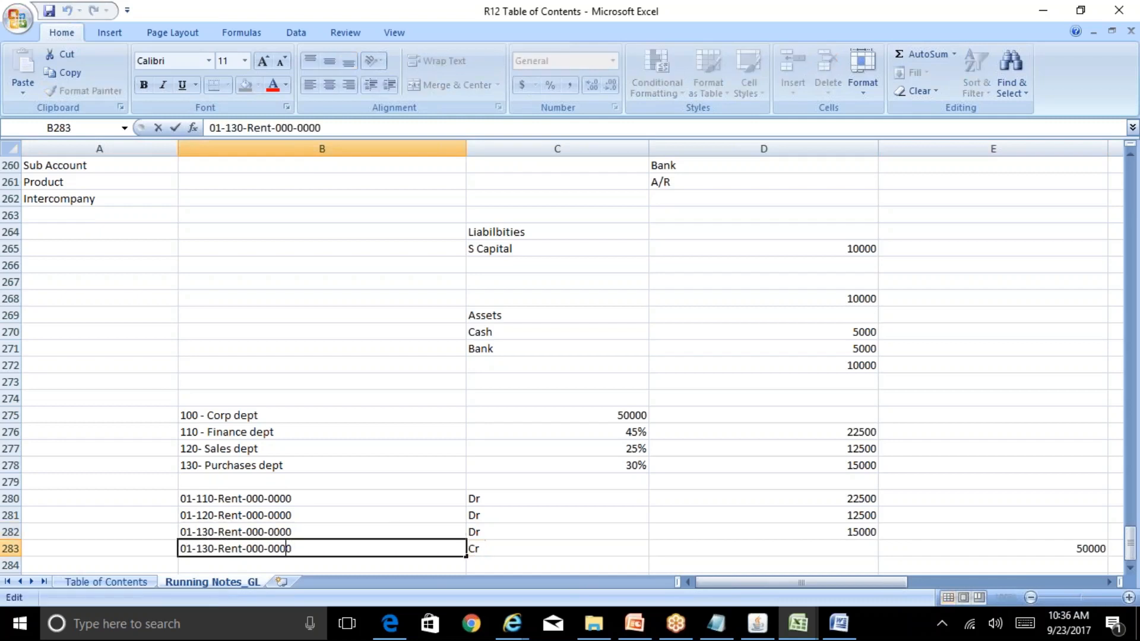
key(Right)
text(0)
key(Delete)
key(Return)
key(Up)
key(Right)
key(Right)
key(Right)
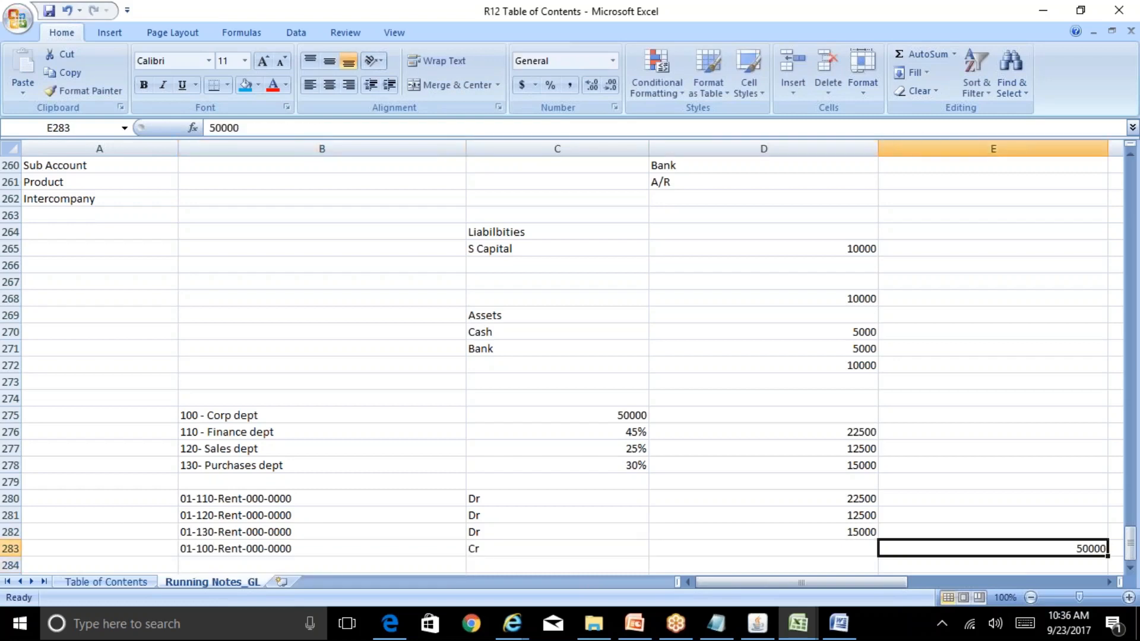
key(Down)
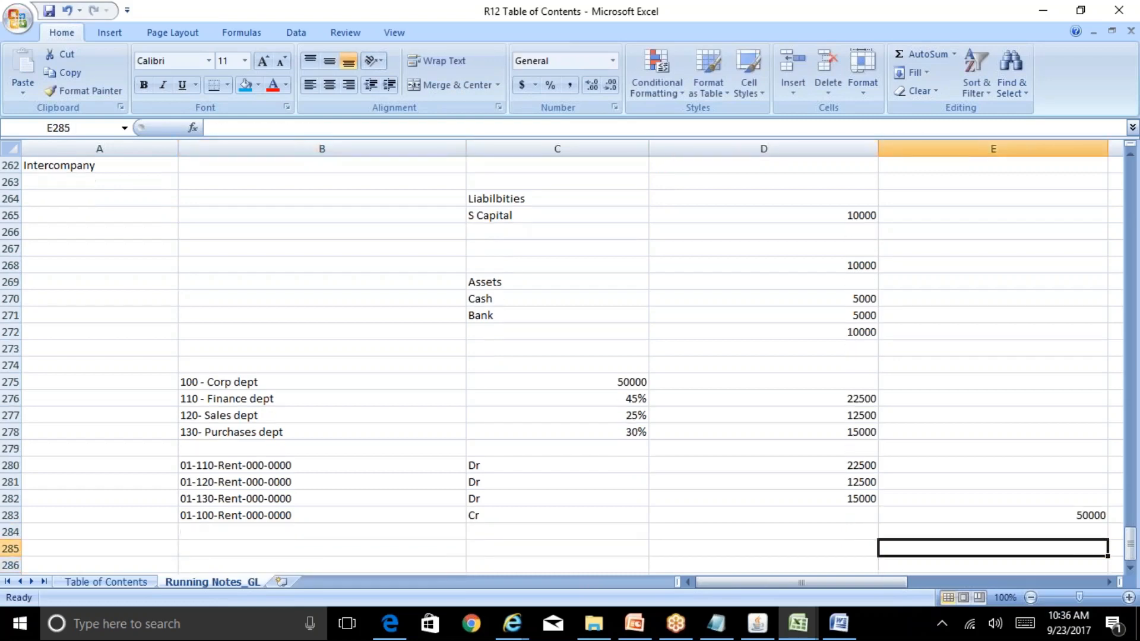
Step: Review the rent journal lines in rows 280 to 283, checking the department accounts and their debit amounts
key(Up)
key(Left)
key(Left)
key(Left)
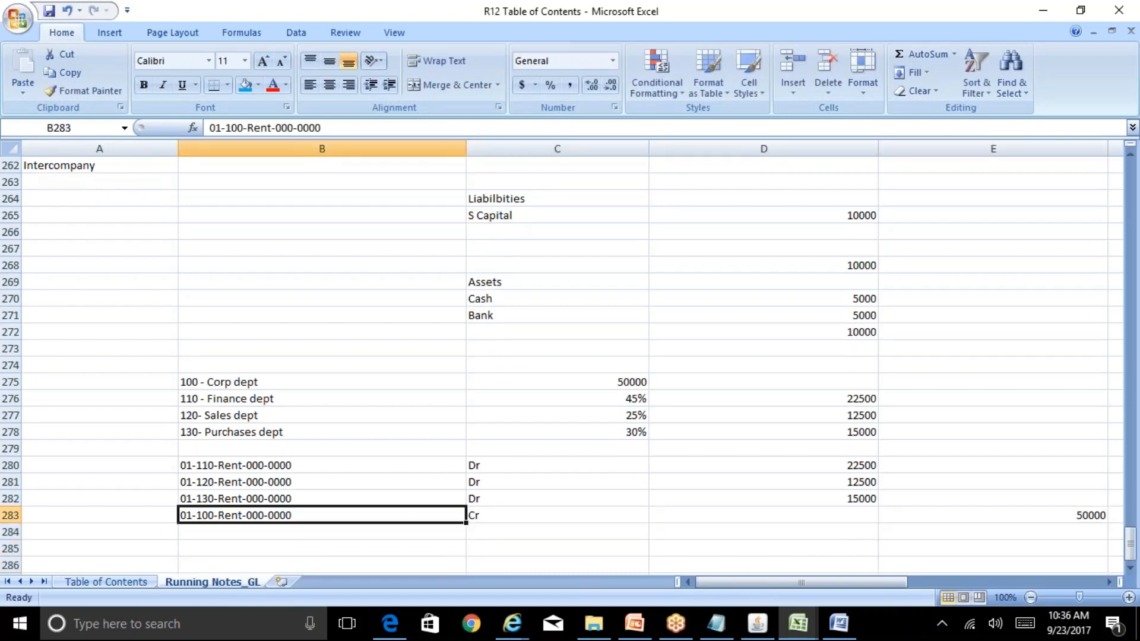
key(Up)
key(Up)
key(Up)
key(Down)
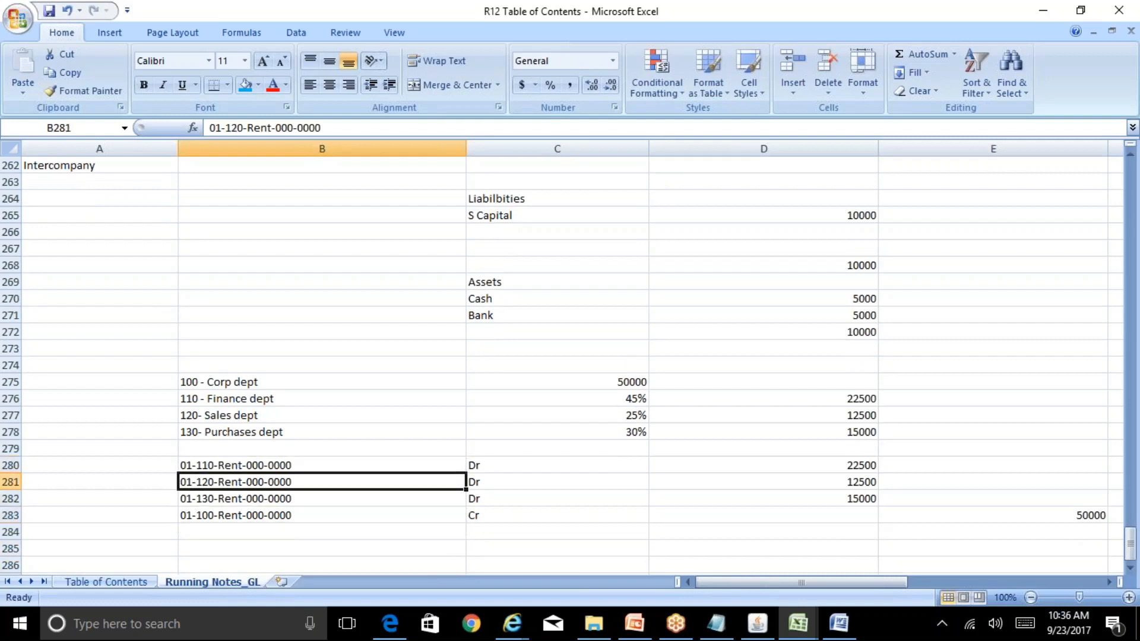
key(Down)
key(Right)
key(Right)
key(Up)
key(Up)
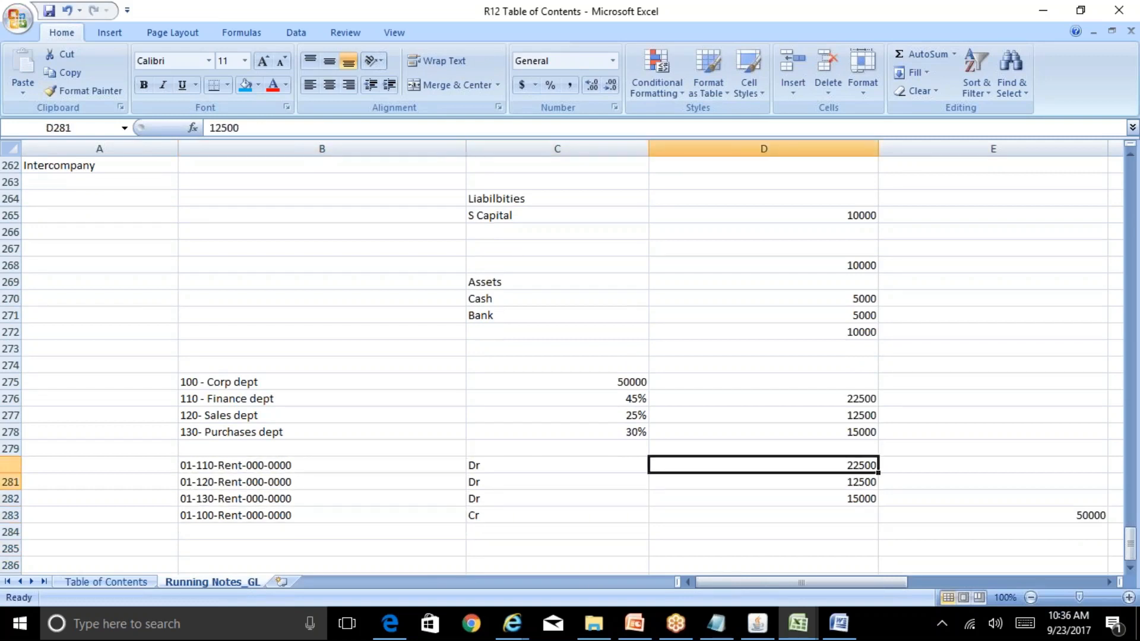
Step: Compare the department percentages in C276:C278 with the Dr and Cr markers of the journal lines in C280:C283
key(Left)
key(Up)
key(Up)
key(Up)
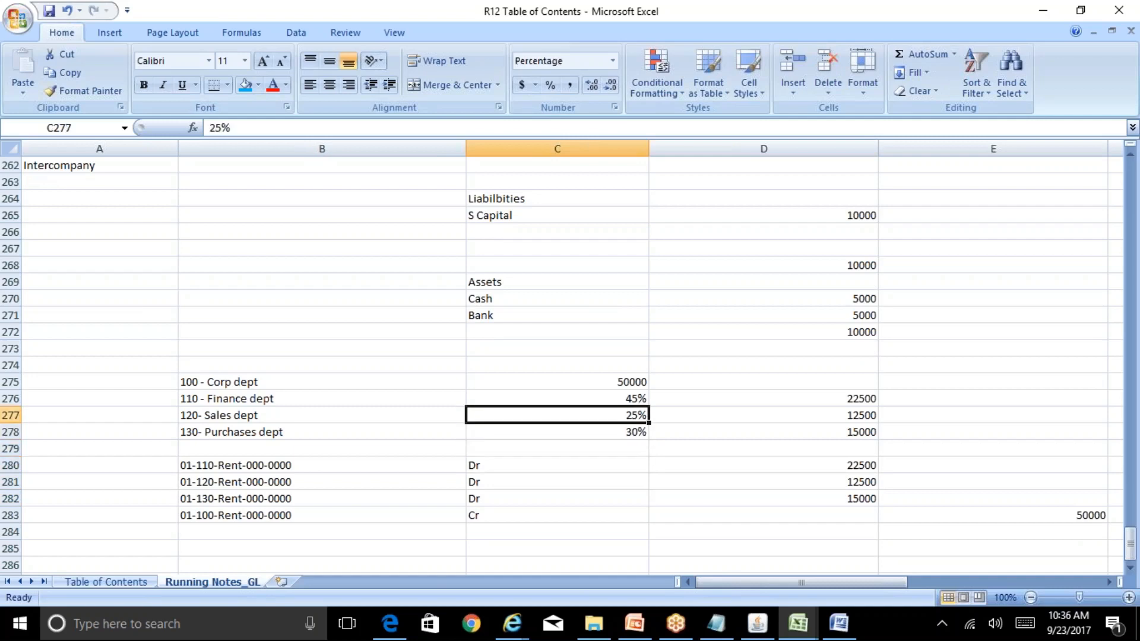
key(Up)
key(Up)
key(Down)
key(Down)
key(Down)
key(Down)
key(Down)
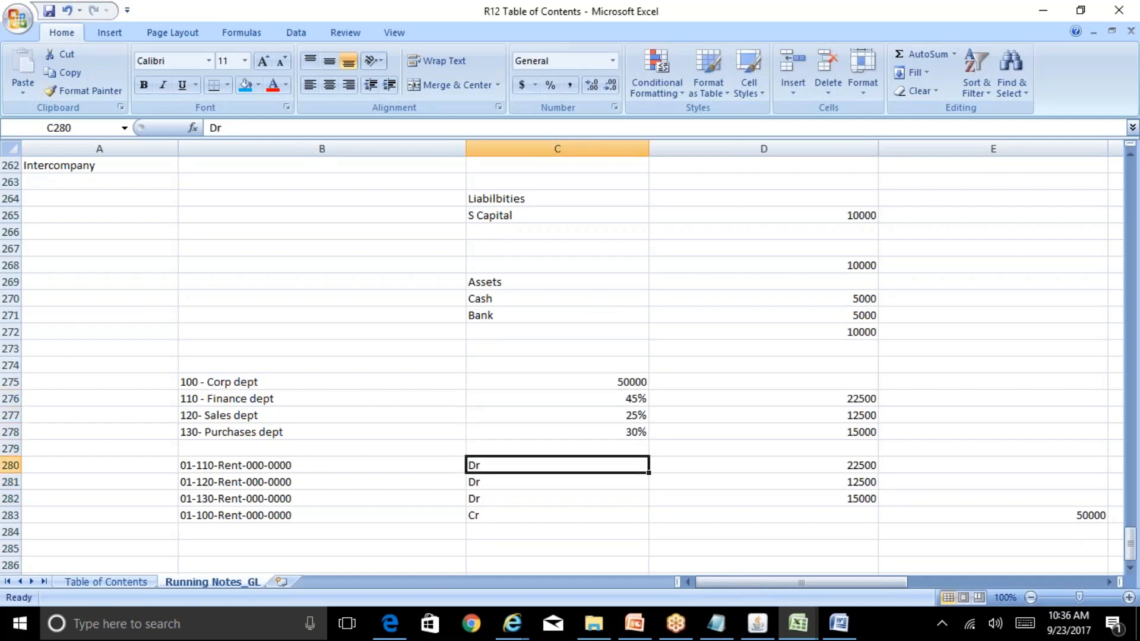
key(Down)
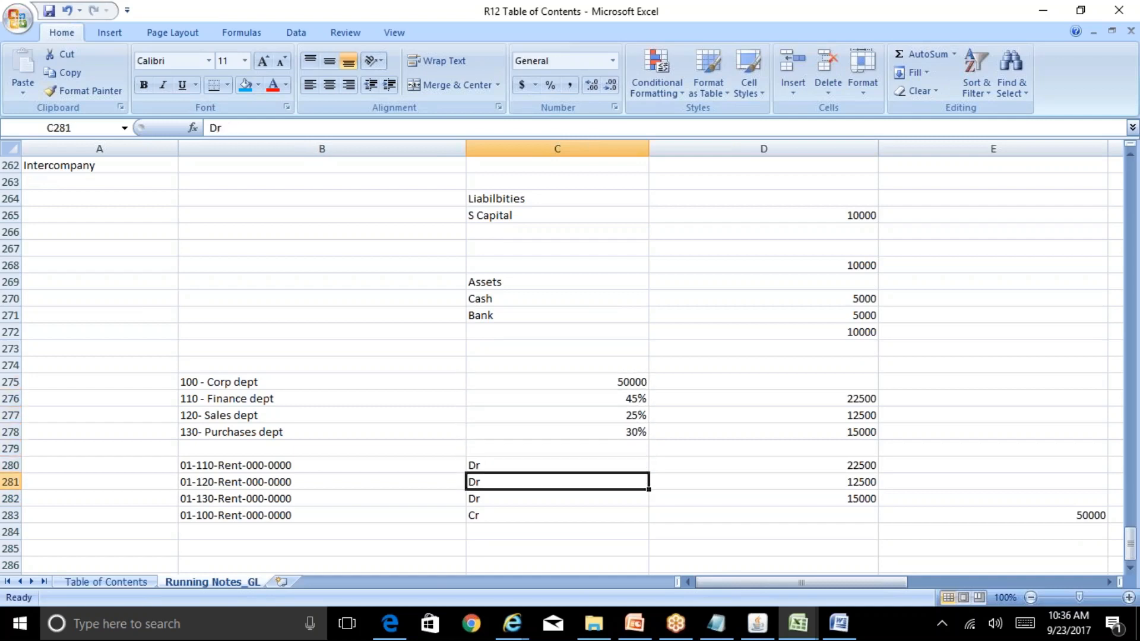
key(Down)
key(Down)
Step: Trace the Corp department cost in C275 through the allocation percentages to the debit amounts in column D
key(Up)
key(Up)
key(Up)
key(Up)
key(Up)
key(Up)
key(Up)
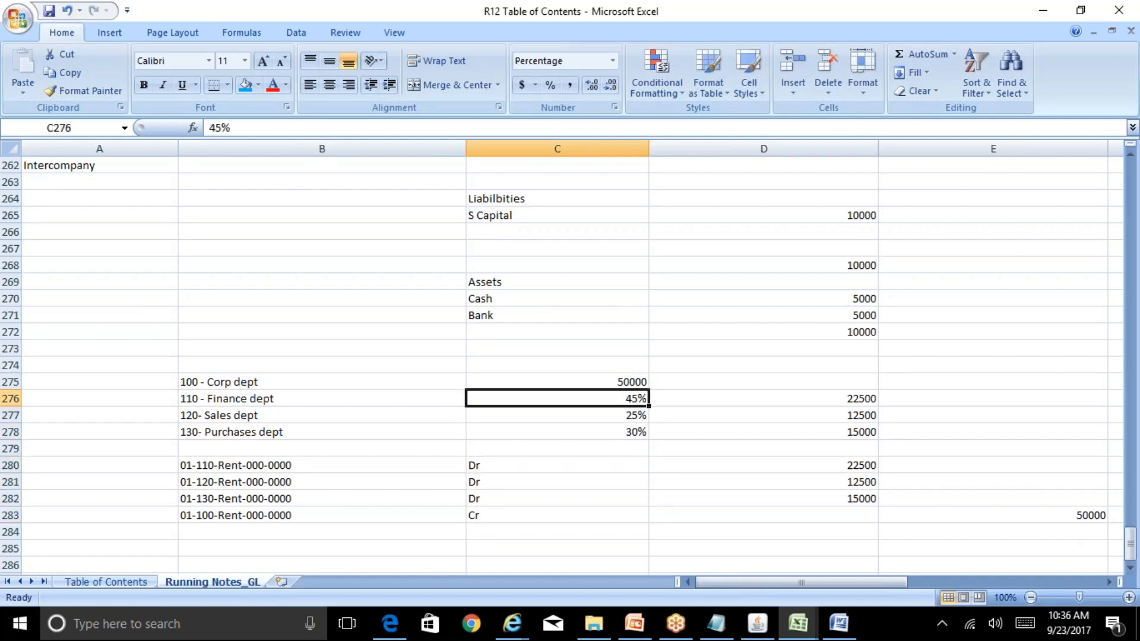
key(Up)
key(Up)
key(Down)
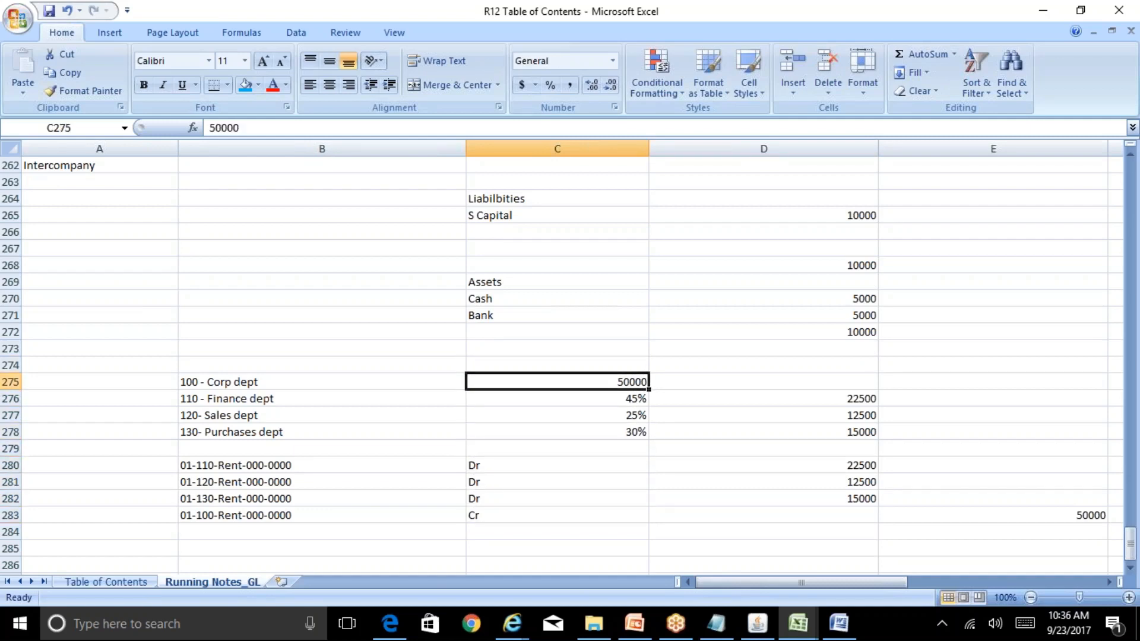
key(Down)
key(Down)
key(Down)
key(Down)
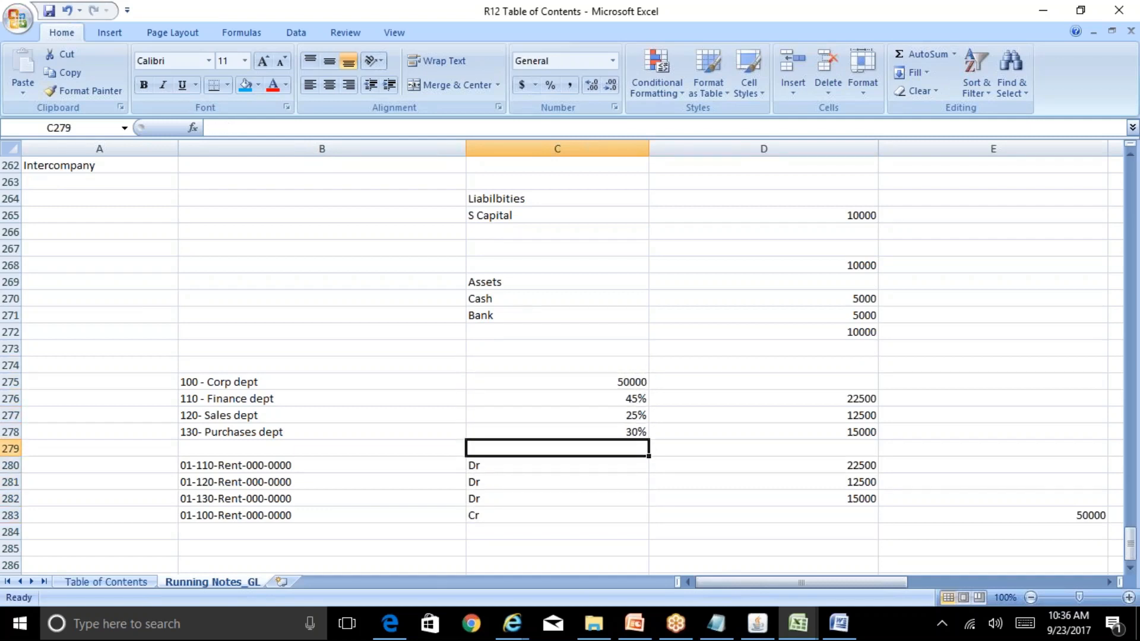
key(Down)
key(Down)
key(Right)
key(Up)
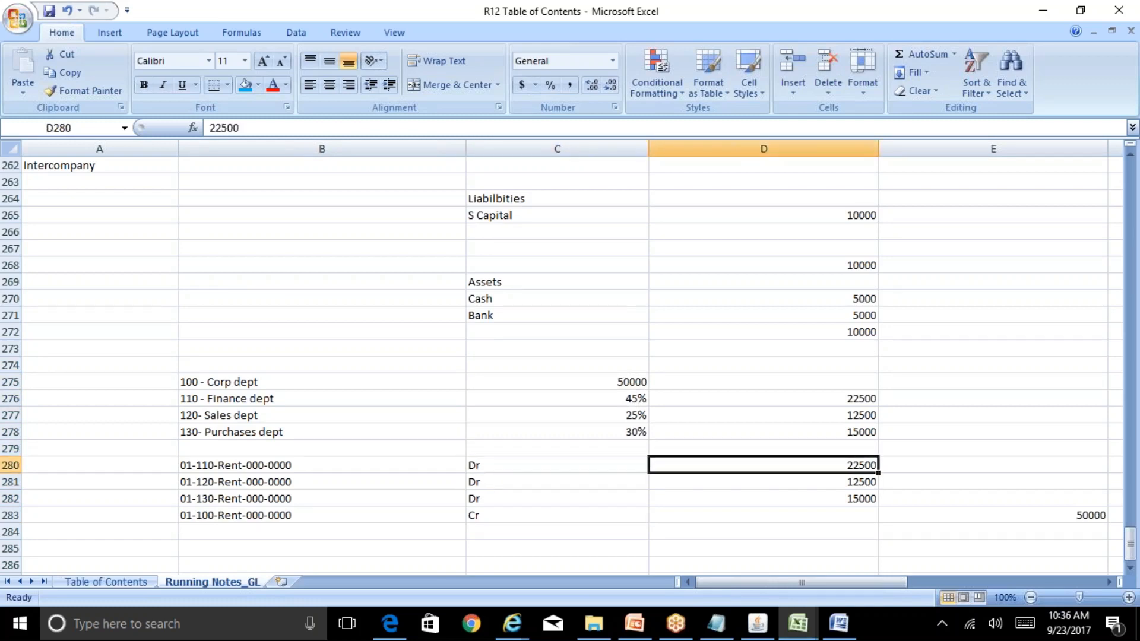
Step: Select the complete rent allocation journal in B280:E283 to examine its accounts, debits and credit together
key(Down)
key(Up)
key(Left)
key(Left)
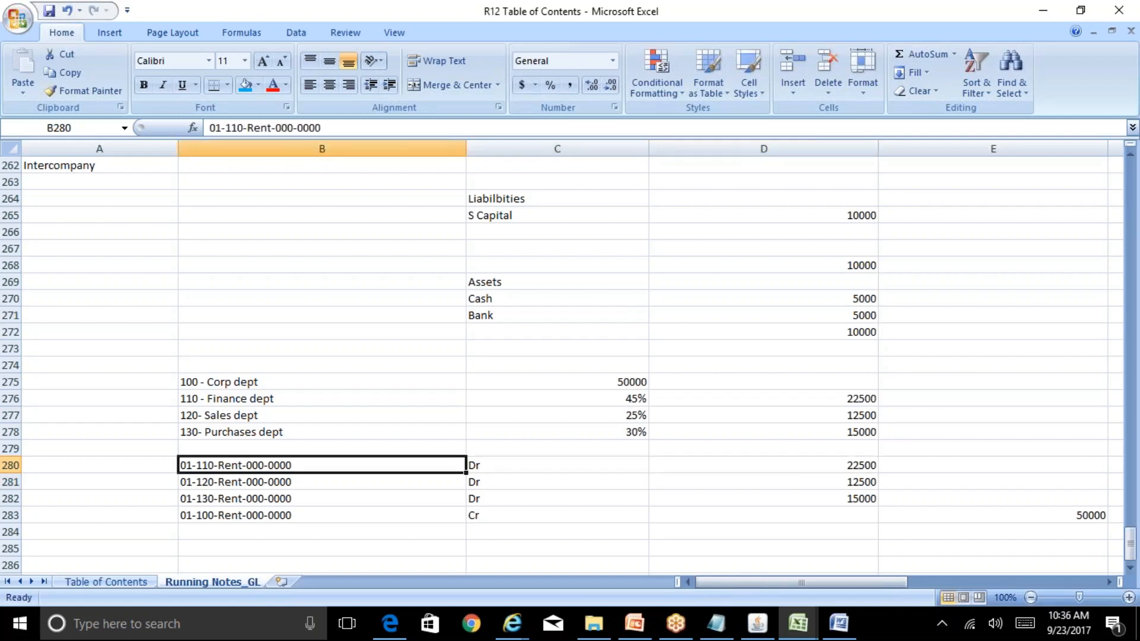
key(shift+Down)
key(shift+Down)
key(shift+Down)
key(shift+Right)
key(shift+Right)
key(shift+Right)
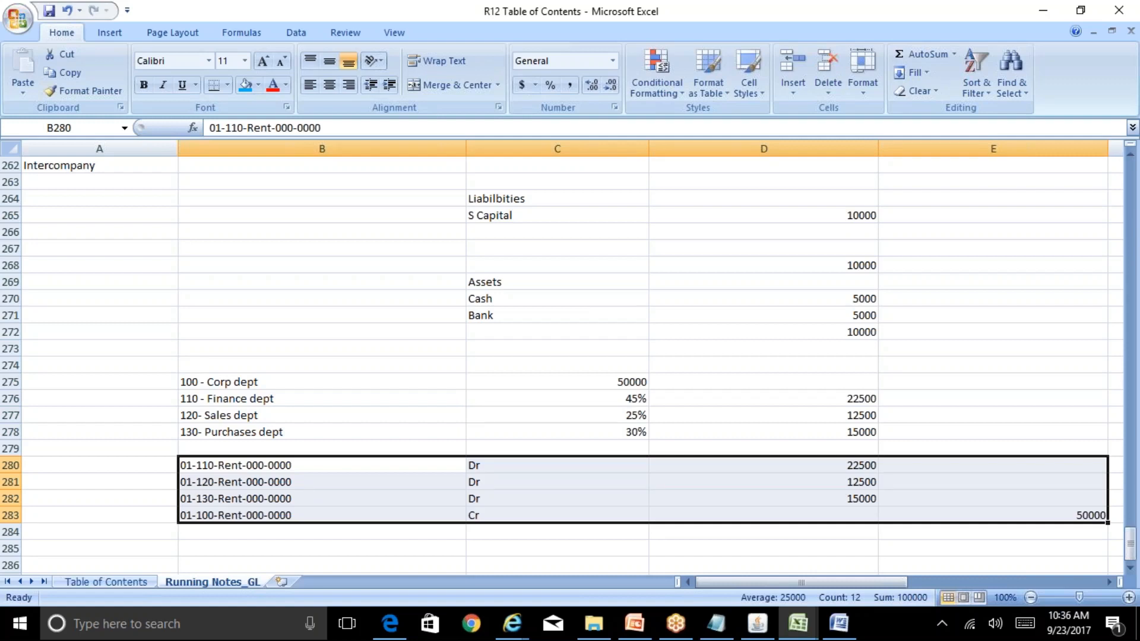
Step: Review the list of Corp, Finance, Sales and Purchases departments in B275:B278
click(301, 419)
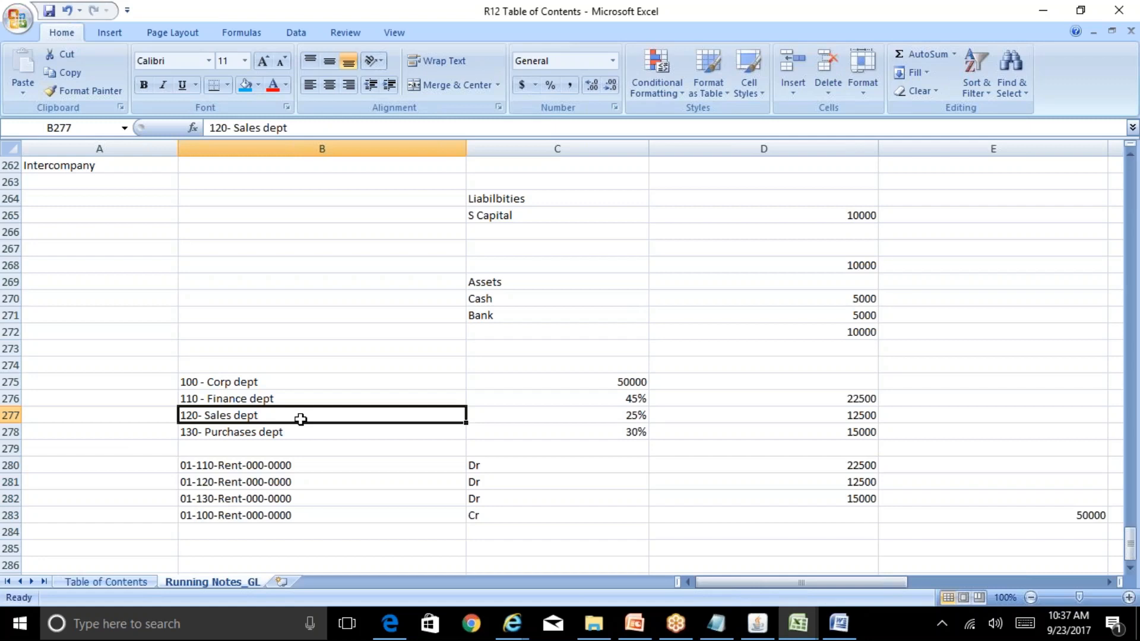
click(252, 380)
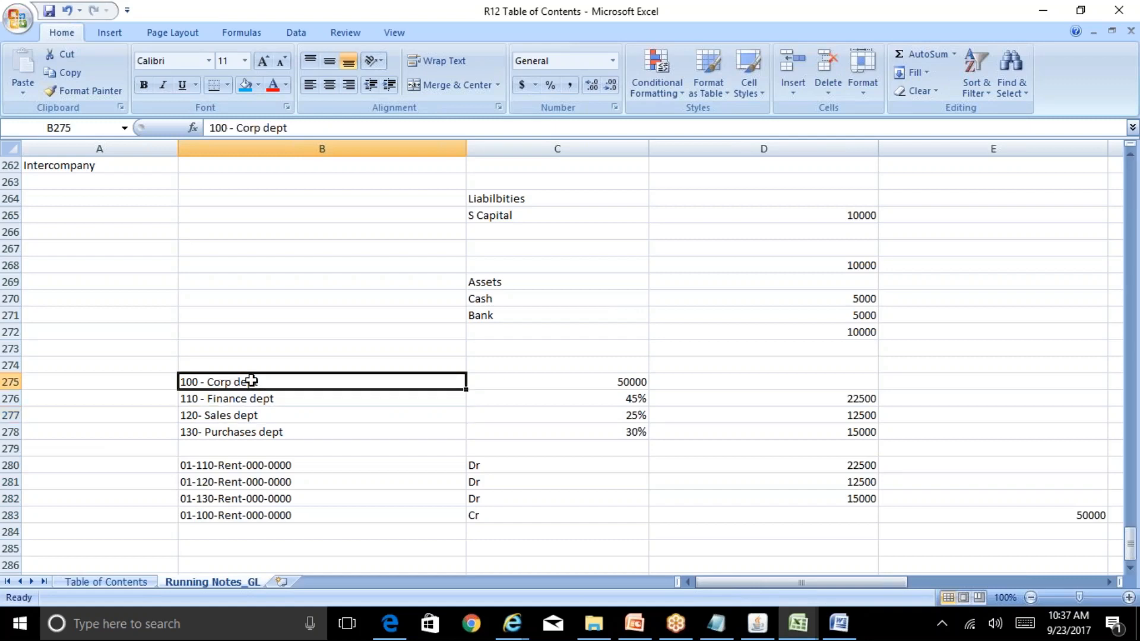
key(Down)
key(Down)
key(Down)
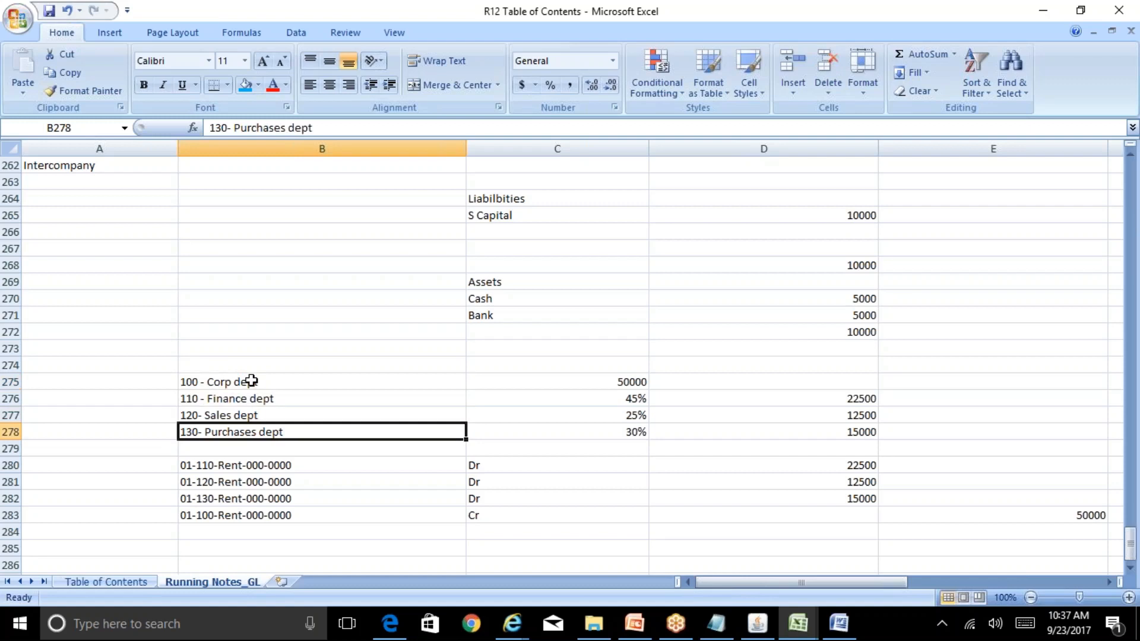
key(Up)
key(Up)
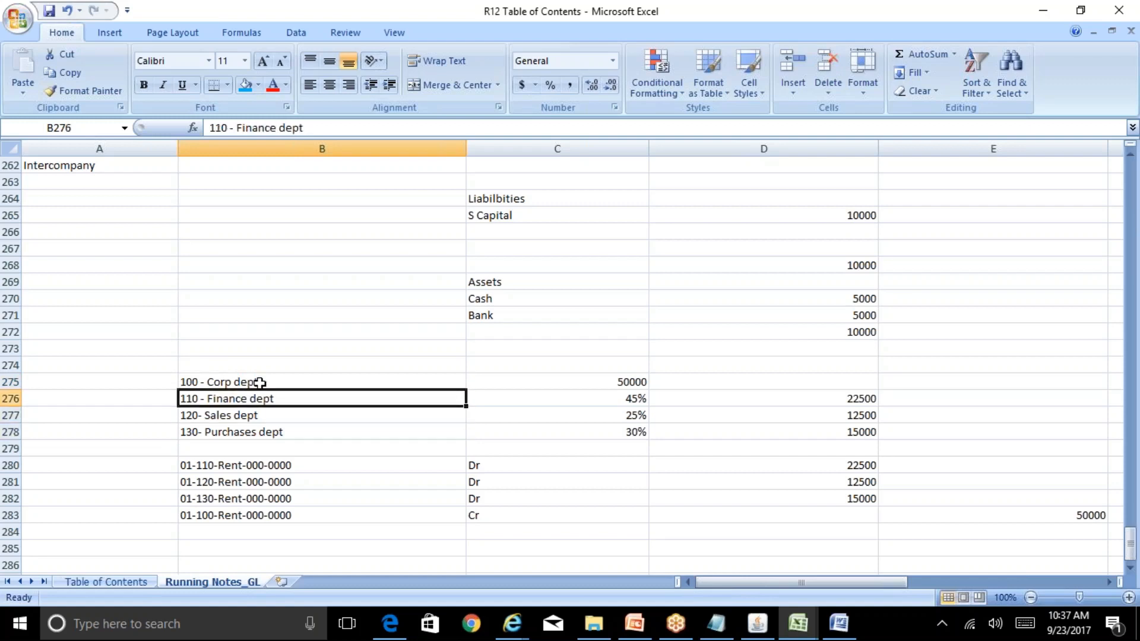
Step: Switch to Oracle Applications and open the Define MassAllocation form from the journal definition functions
click(769, 624)
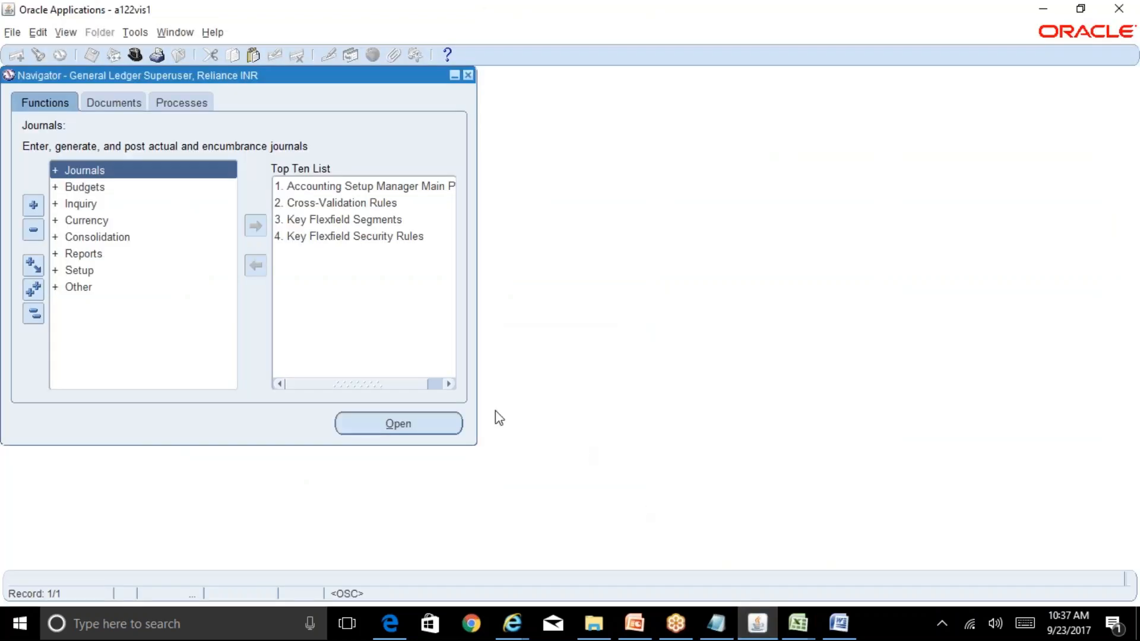
double_click(119, 169)
double_click(125, 256)
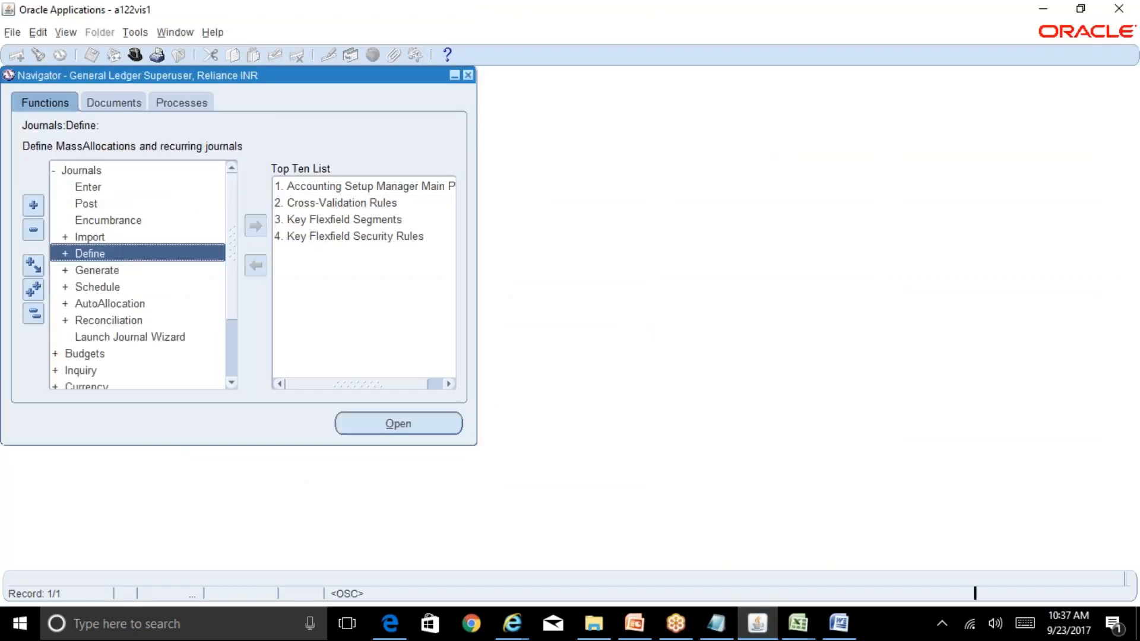
double_click(168, 272)
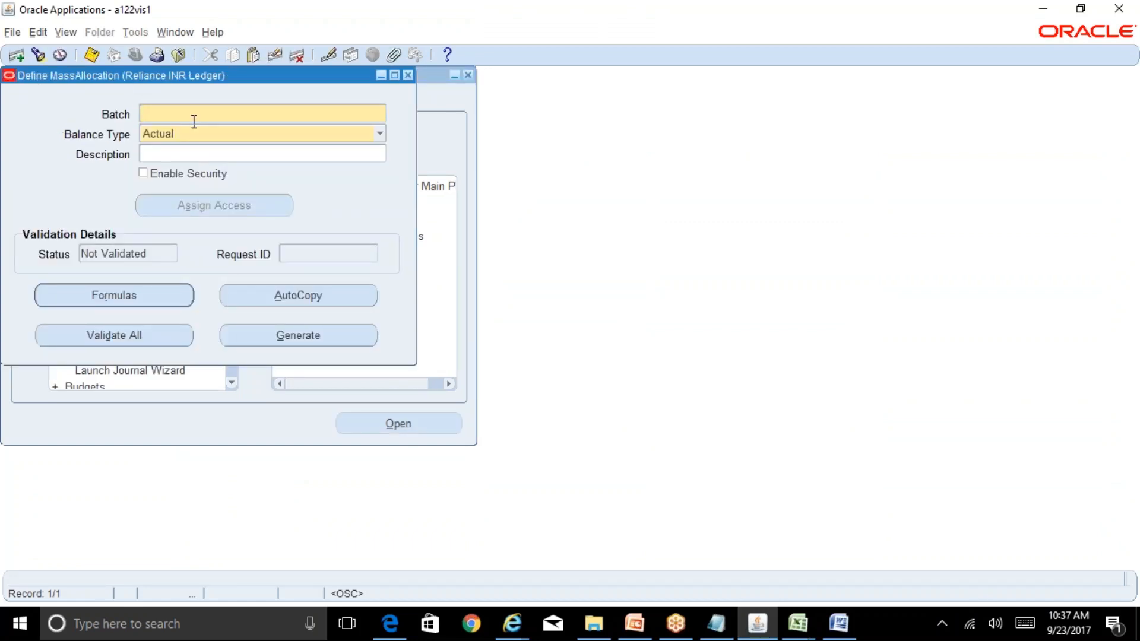
Step: Switch to the BR100_Financials_GL workbook in Excel and copy the batch name Reliance Rent Allocation Batch from B9
click(799, 622)
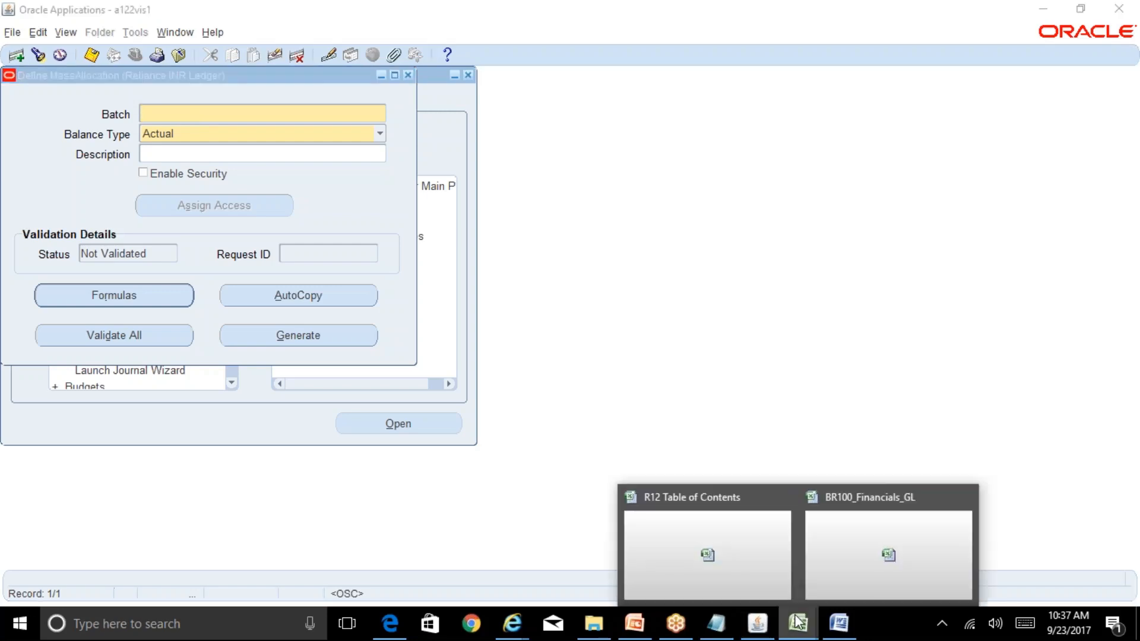
click(860, 558)
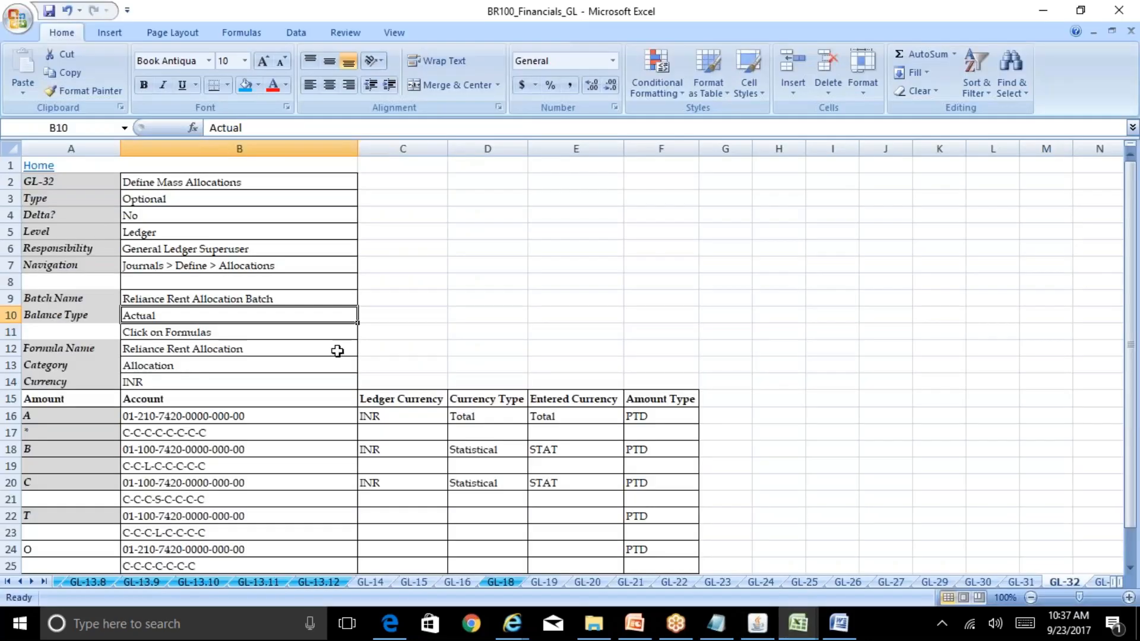
click(264, 300)
click(369, 127)
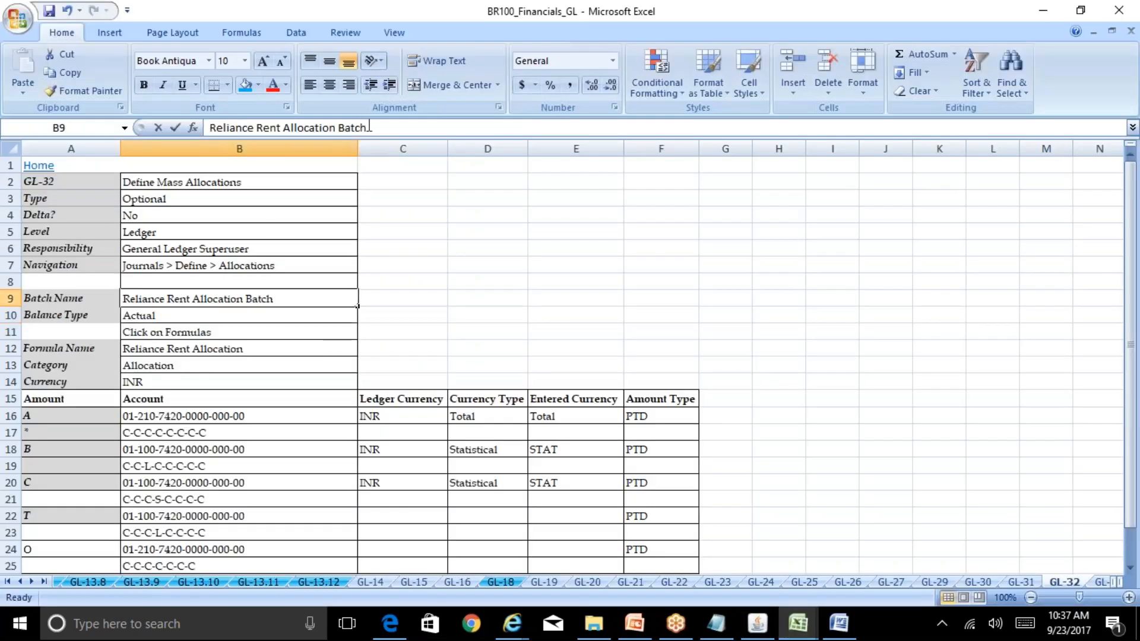
drag(369, 127, 209, 127)
key(ctrl+c)
click(267, 265)
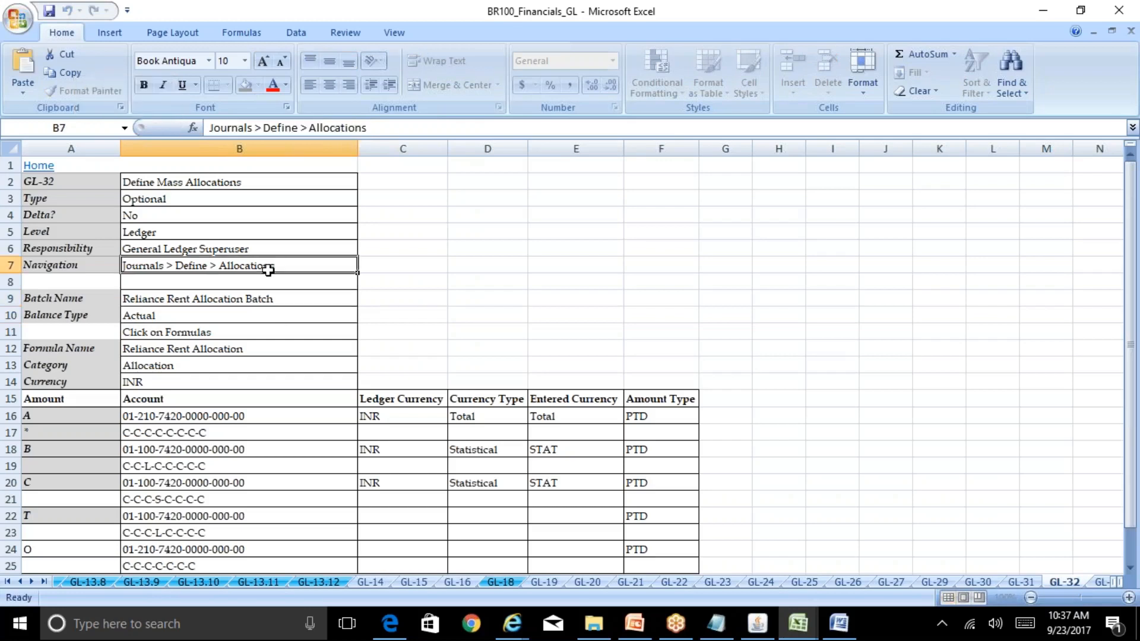
Step: Return to Oracle Applications and paste Reliance Rent Allocation Batch as the MassAllocation batch name
click(757, 623)
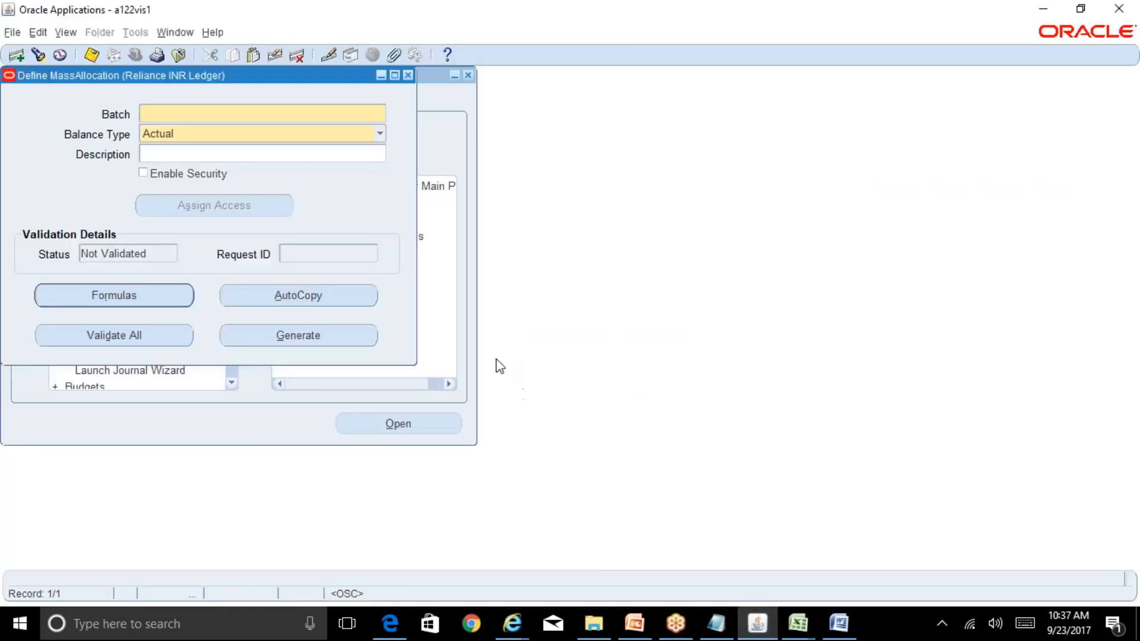
key(ctrl+v)
click(273, 156)
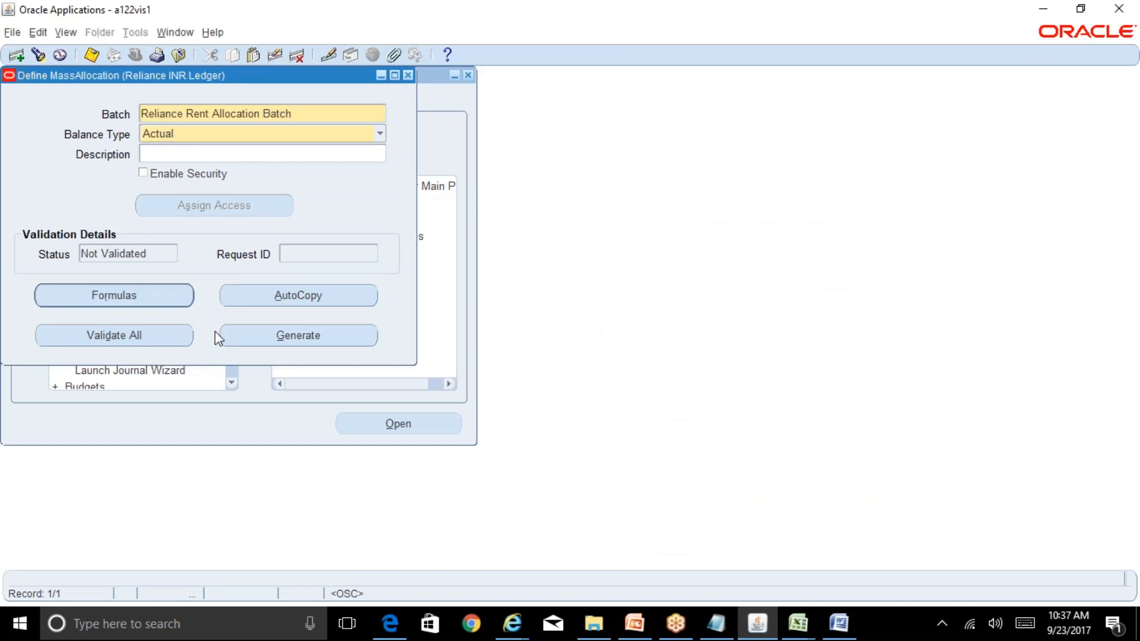
Step: Open the formulas of the rent allocation batch and name the formula Rent Allocation Journal
click(180, 296)
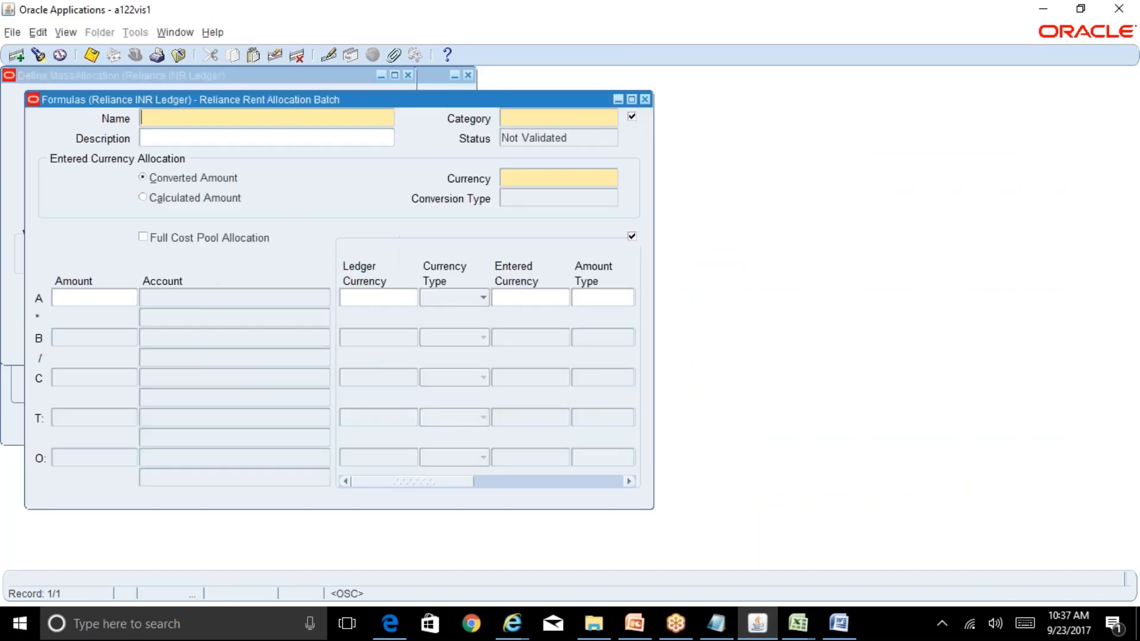
drag(508, 105, 768, 159)
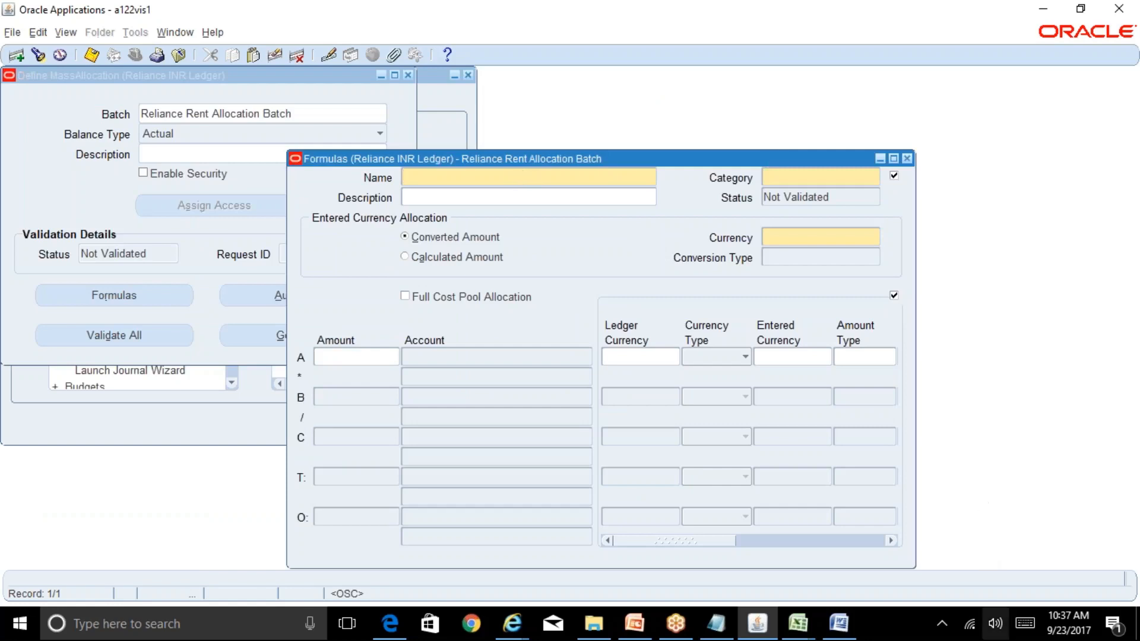
click(797, 623)
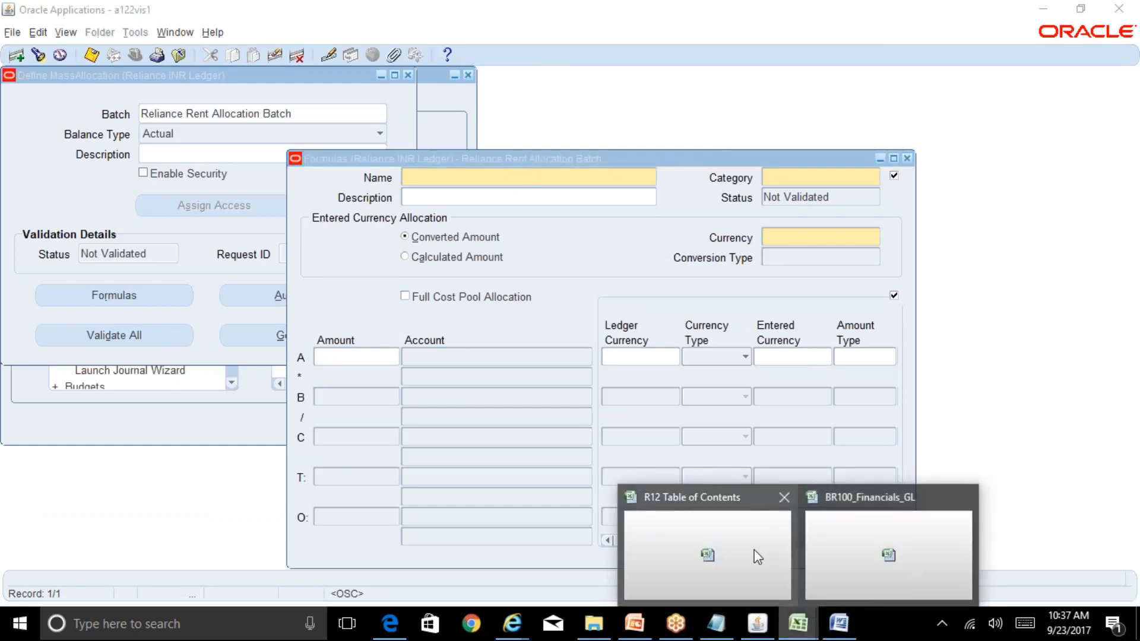
click(706, 554)
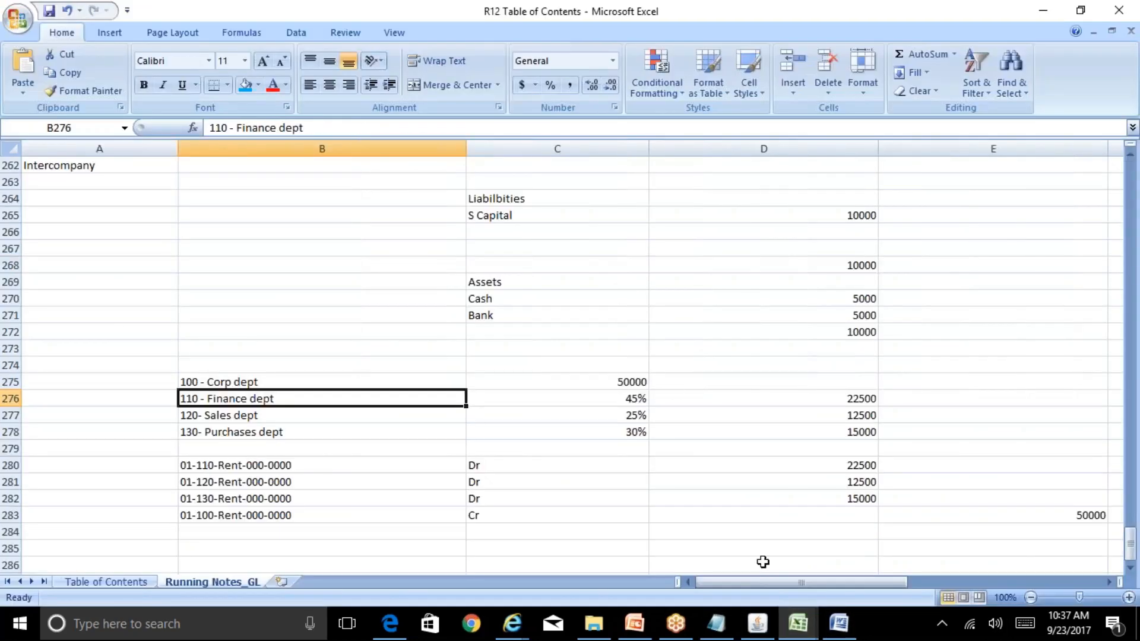
click(758, 632)
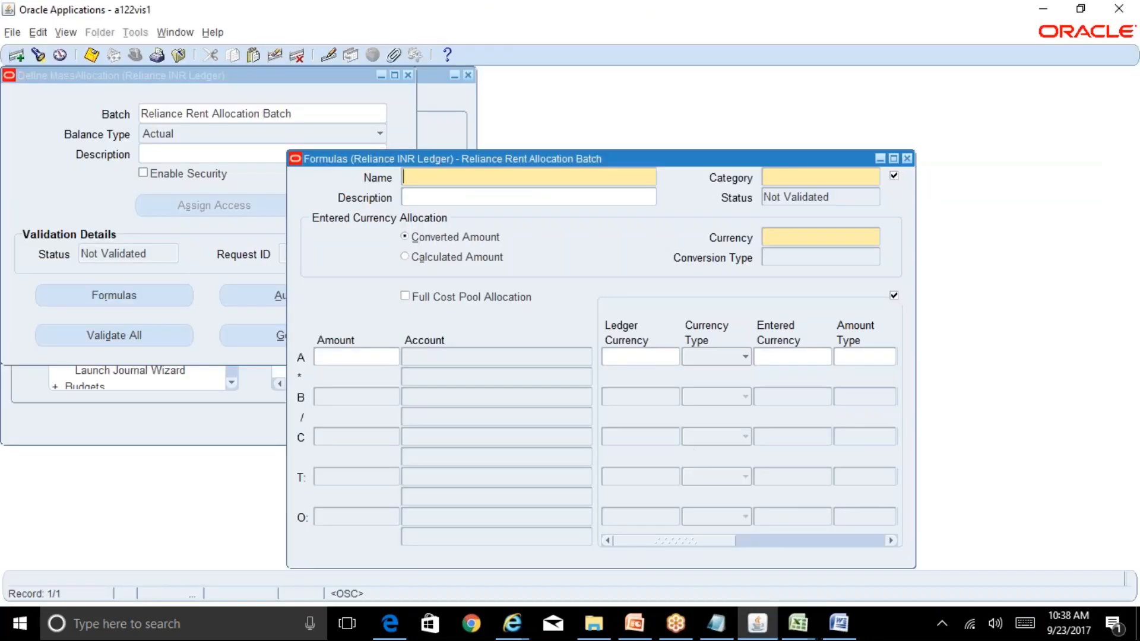
text(Rent Allocation Journal)
Step: Set the formula's category to Allocation and its currency to INR
click(840, 177)
text(allocation)
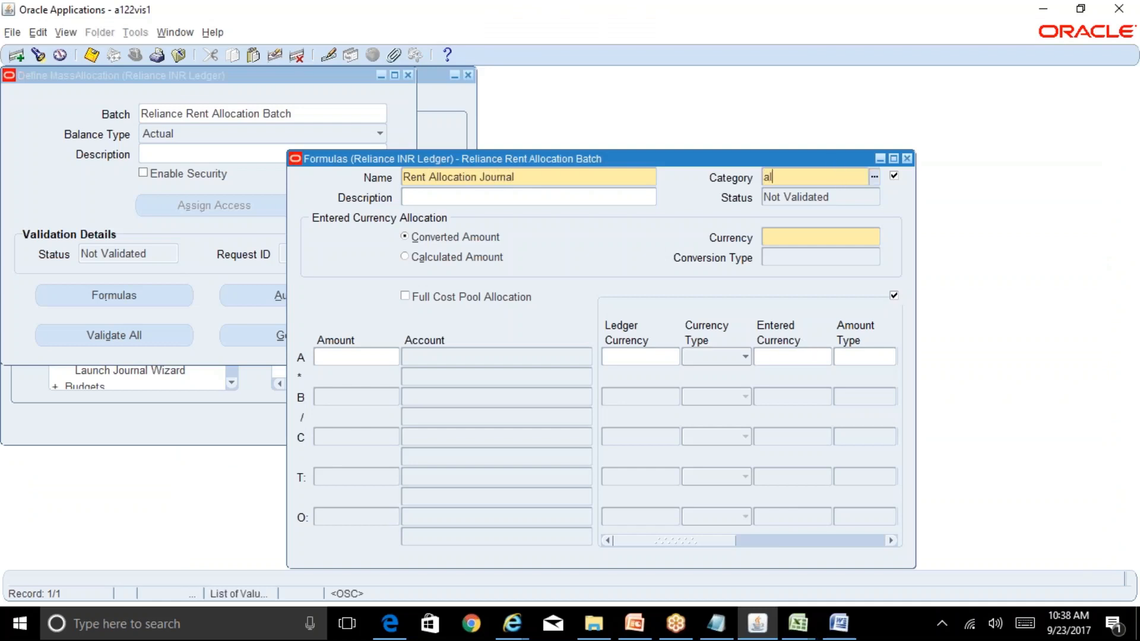
key(Tab)
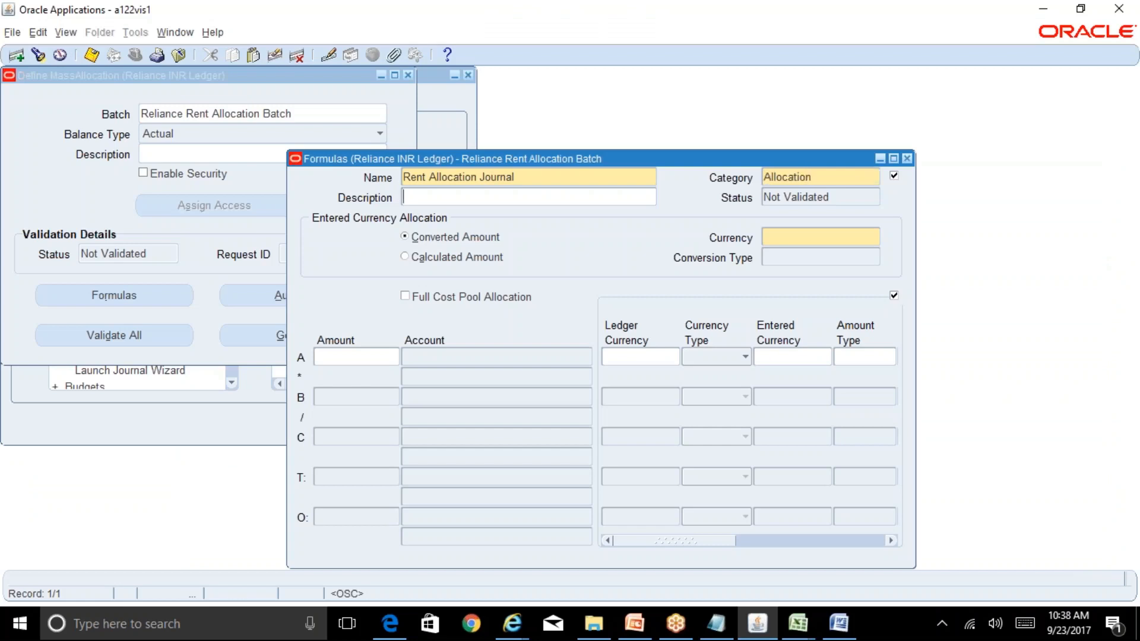
click(816, 240)
text(inr)
click(356, 356)
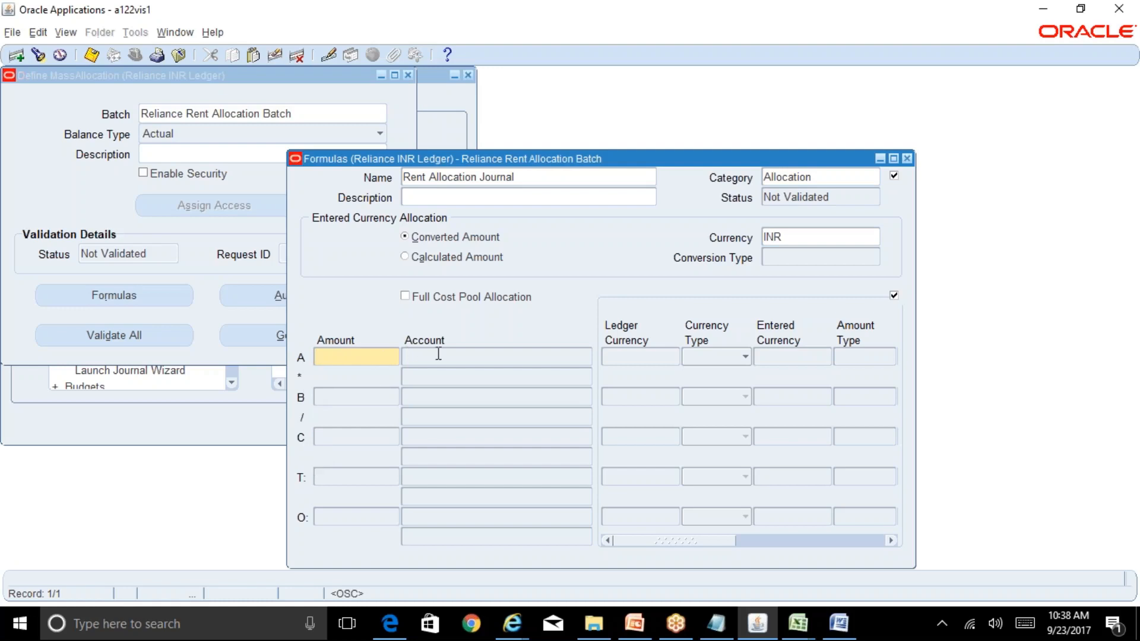
Step: Check the Corp dept entry in the R12 Table of Contents workbook, and open the line A account entry in Oracle Applications
click(798, 623)
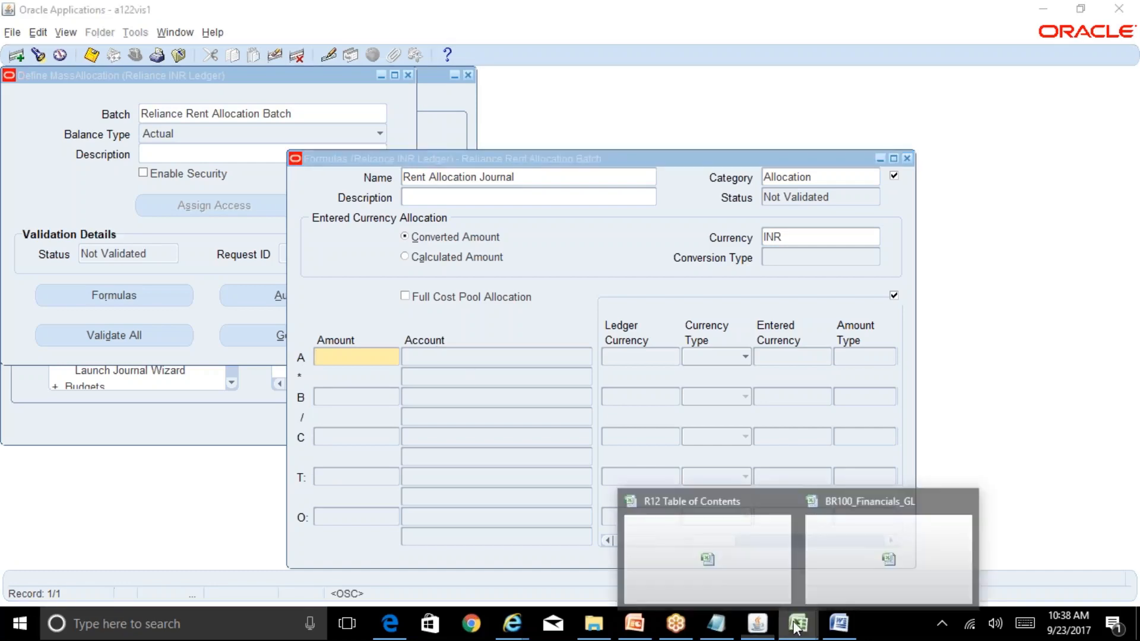
click(768, 570)
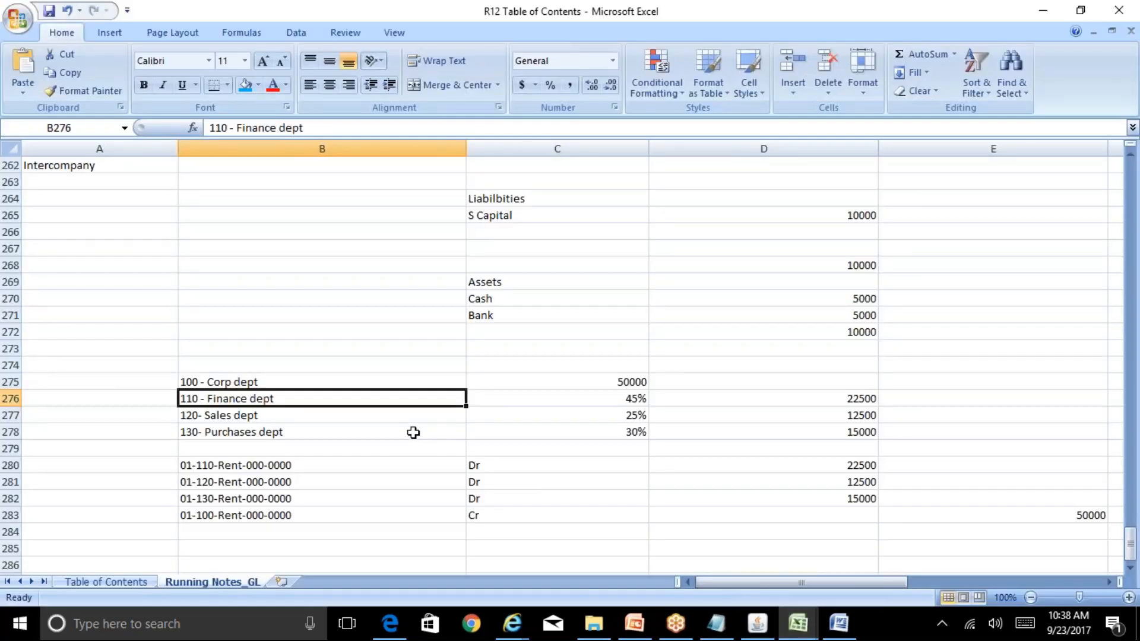
key(Up)
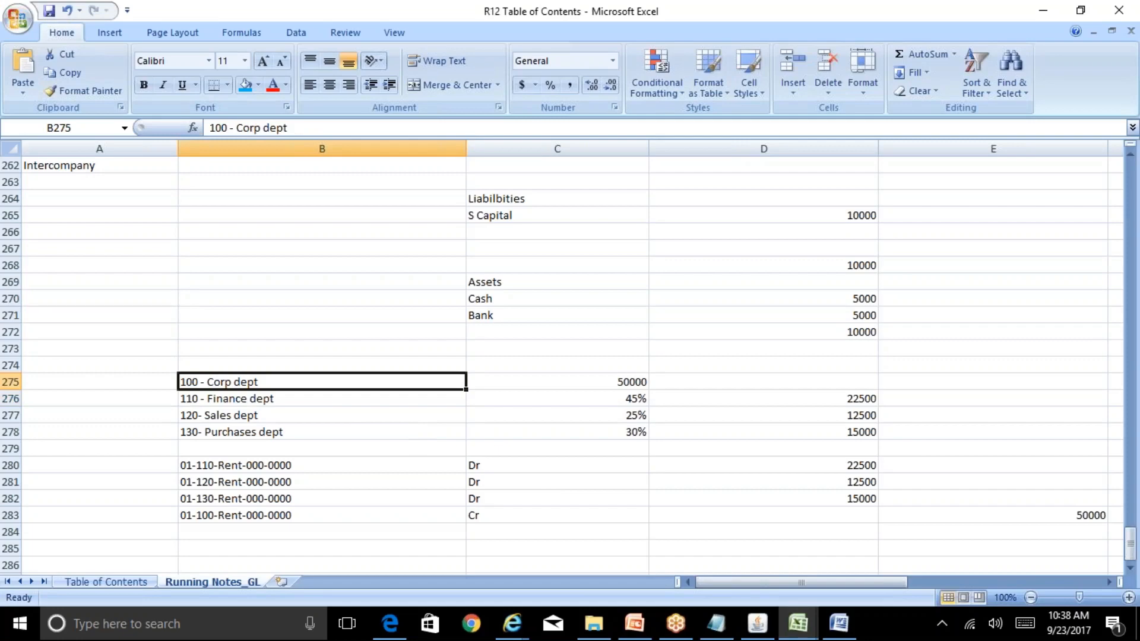
click(758, 624)
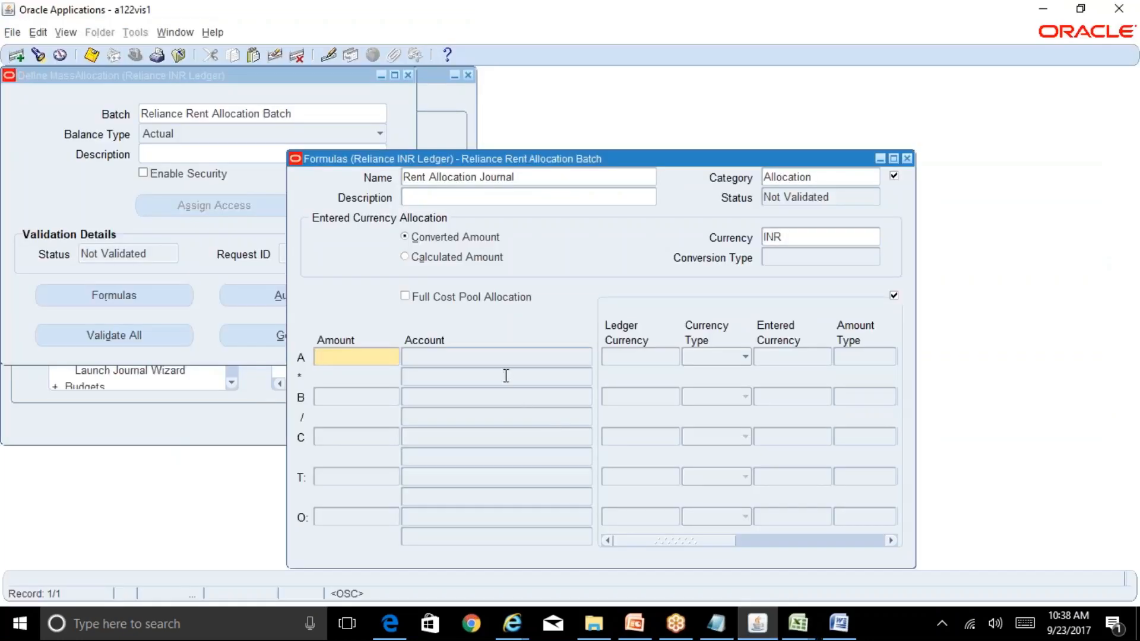
click(550, 358)
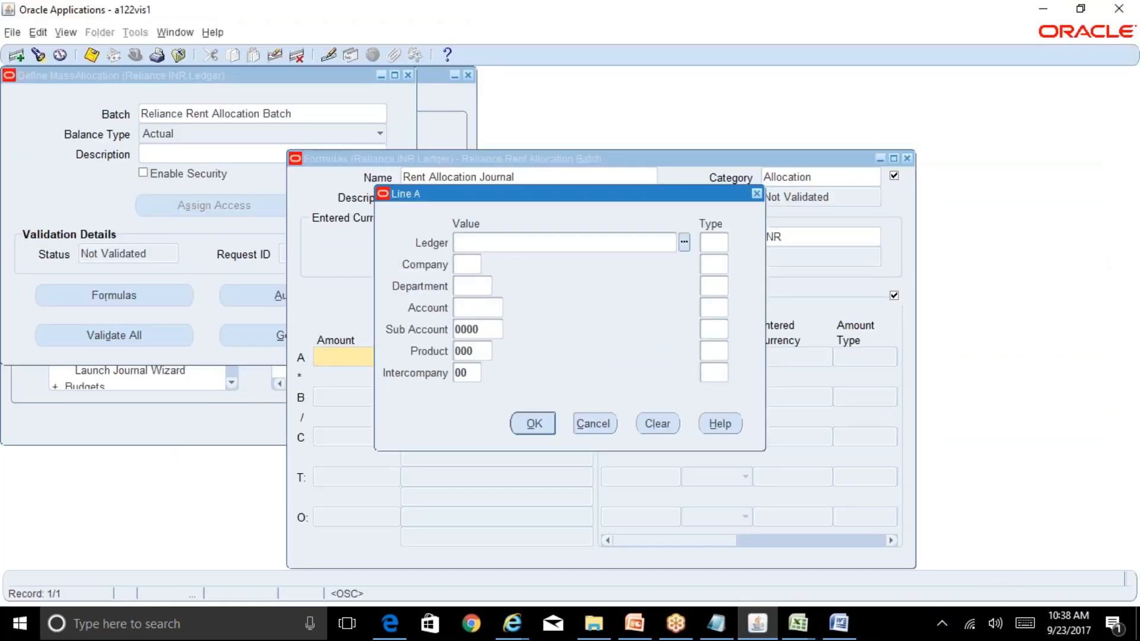
Step: Switch to the BR100_Financials_GL workbook in Excel and examine the accounts and segment types of formula rows A to O in B16:B25
click(797, 622)
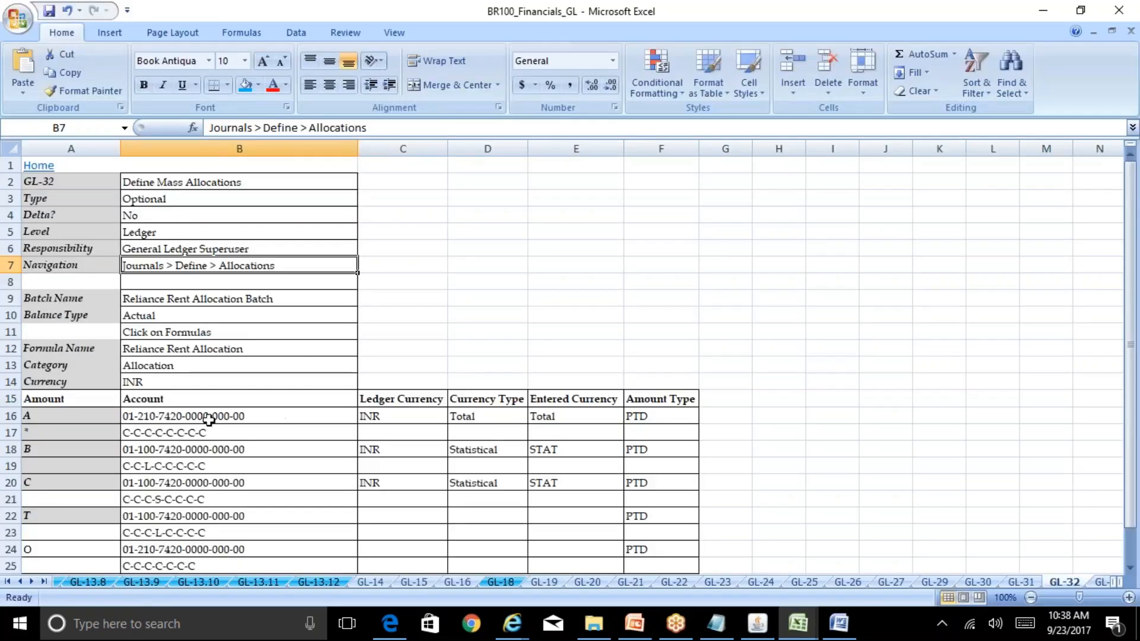
click(198, 419)
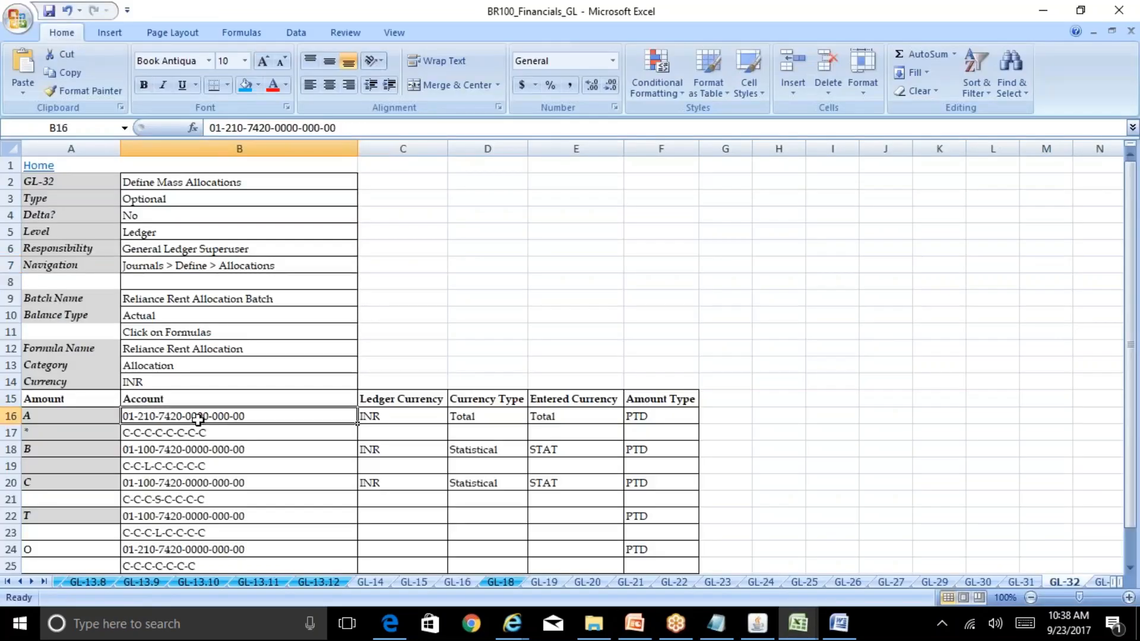
key(Down)
key(Down)
key(Down)
key(Down)
key(Down)
key(Down)
key(Down)
key(Down)
key(Down)
key(Down)
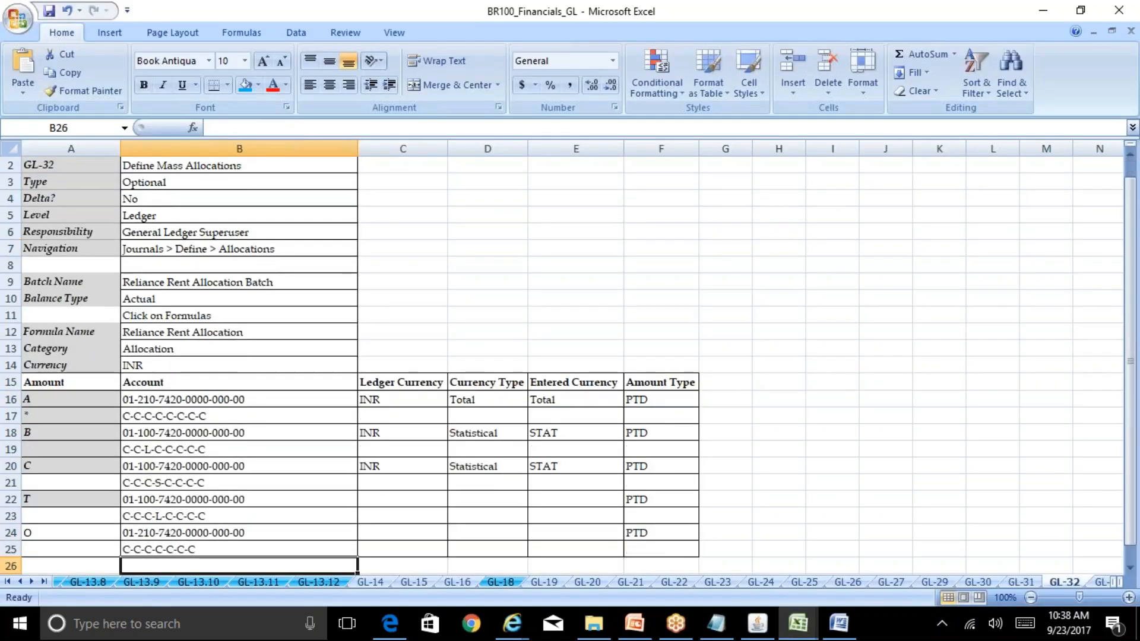
key(Up)
key(Up)
key(Up)
key(Up)
key(Up)
key(Up)
key(Up)
key(Up)
key(Up)
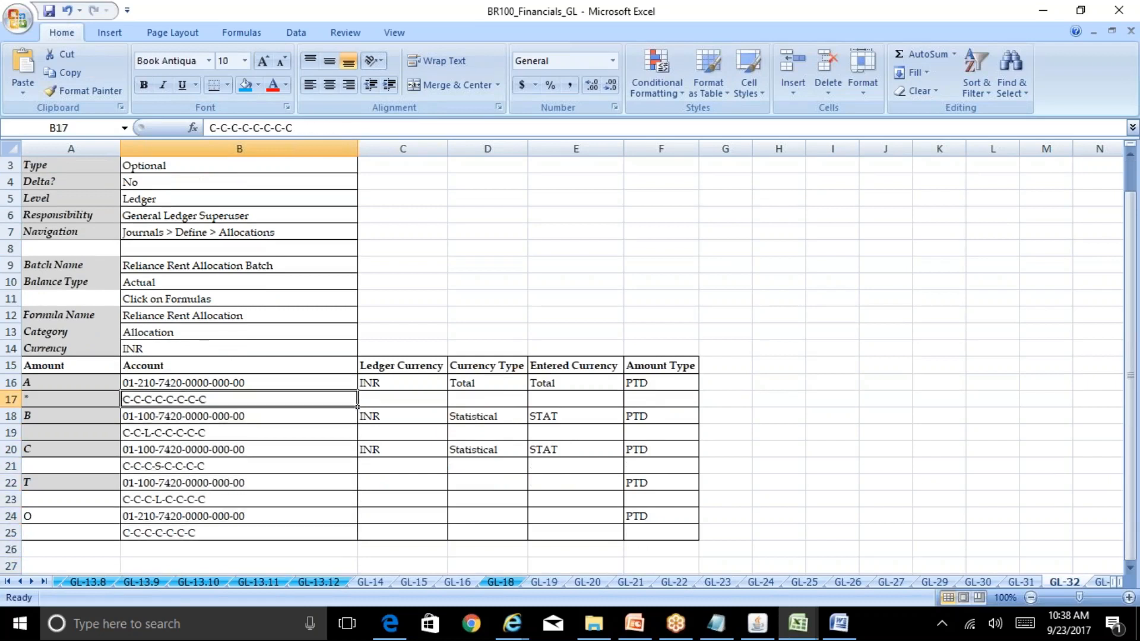
key(Up)
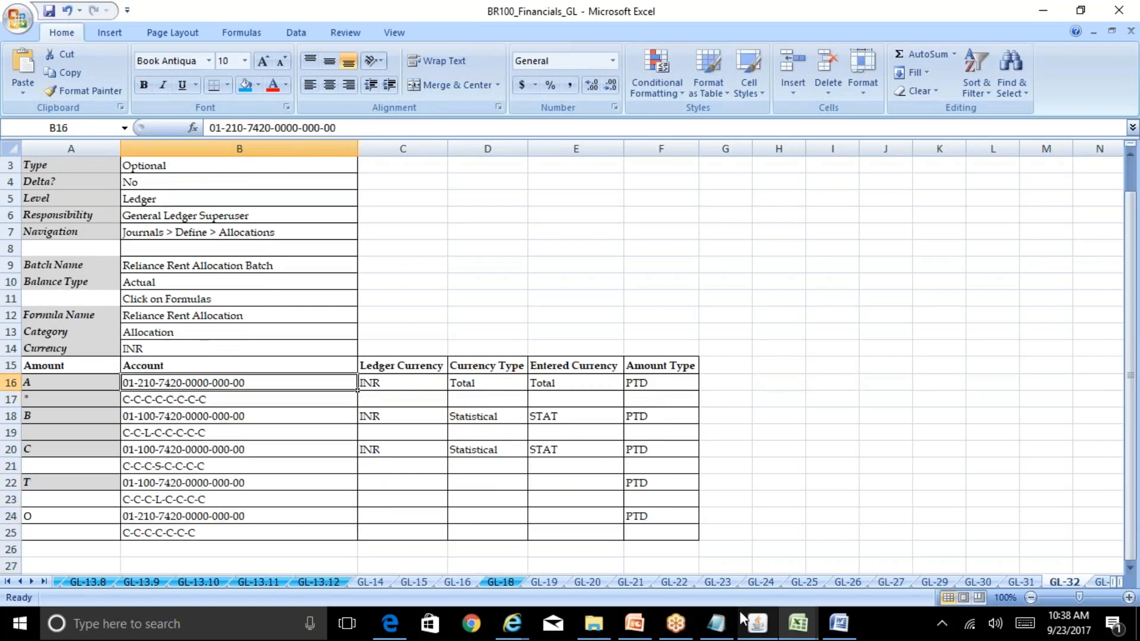
Step: Switch to the R12 Table of Contents workbook and change the Corp dept code in B275 to 210
mouse_move(740, 611)
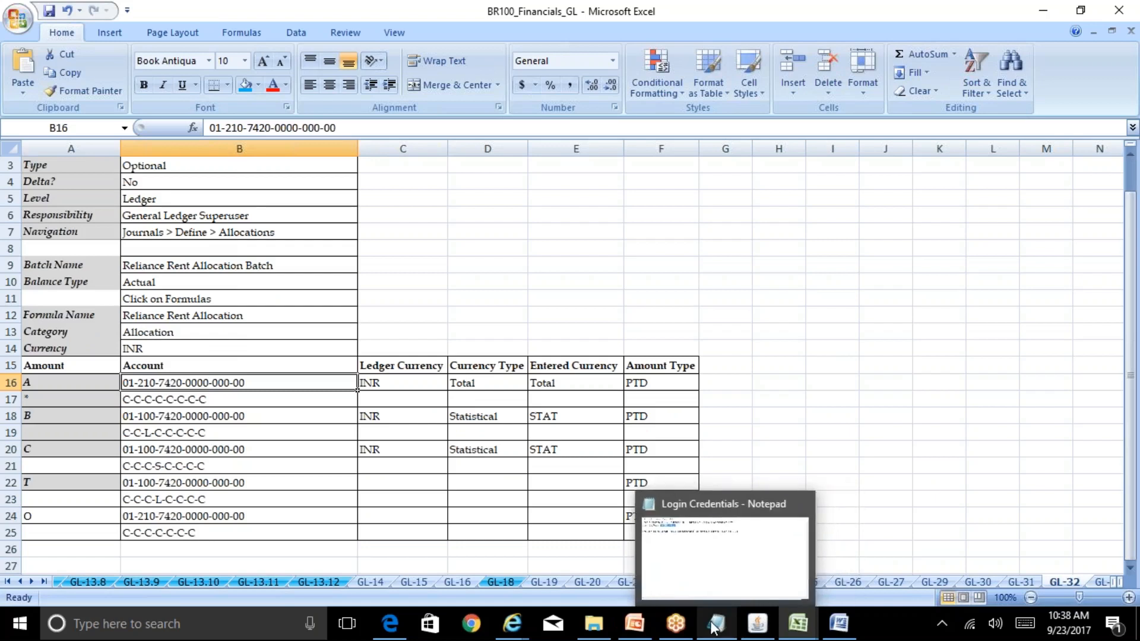
mouse_move(797, 623)
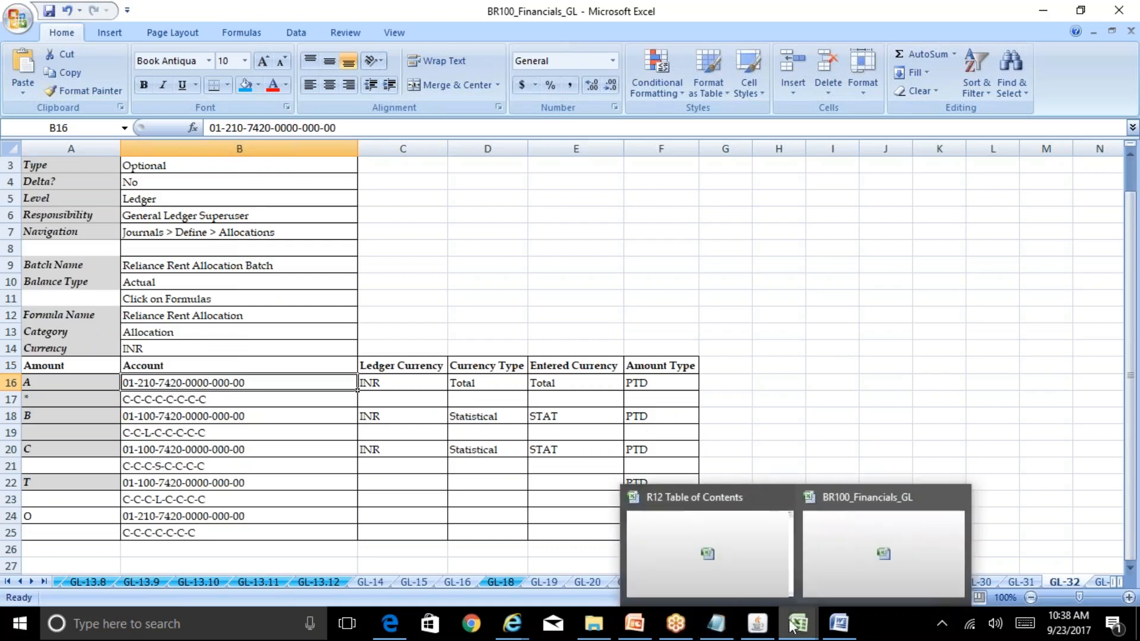
click(832, 571)
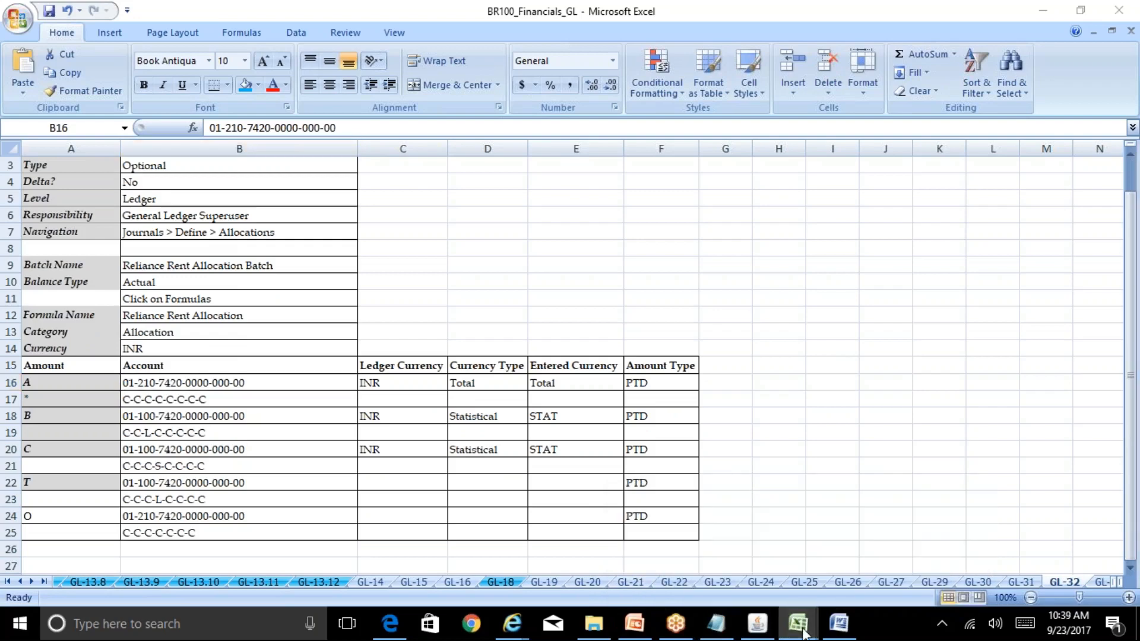
click(725, 551)
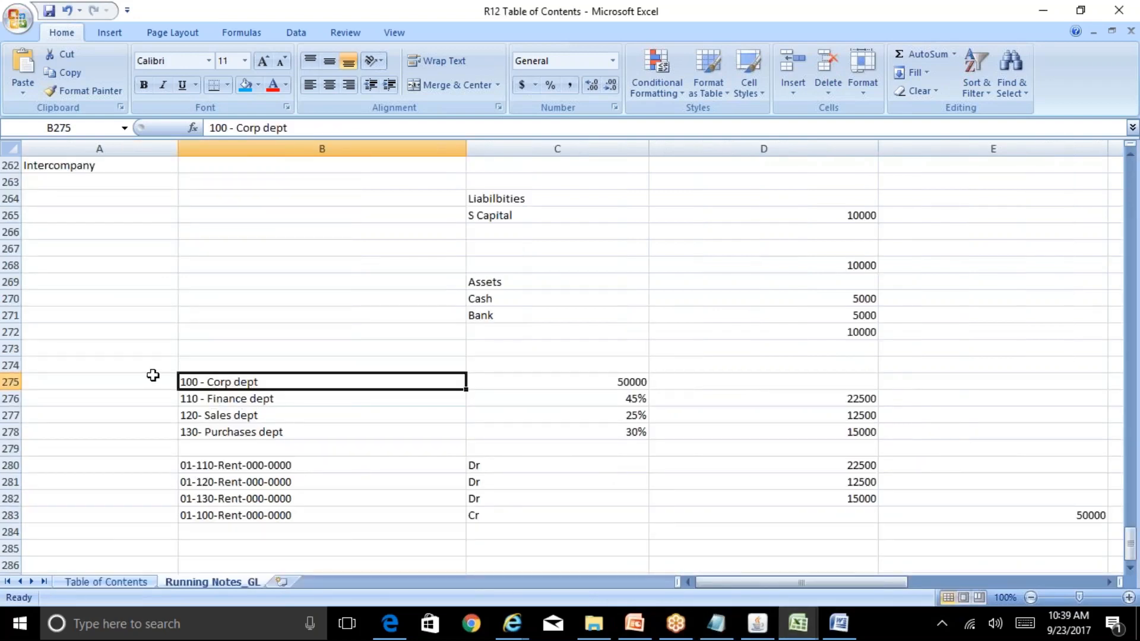
click(236, 397)
key(Up)
key(F2)
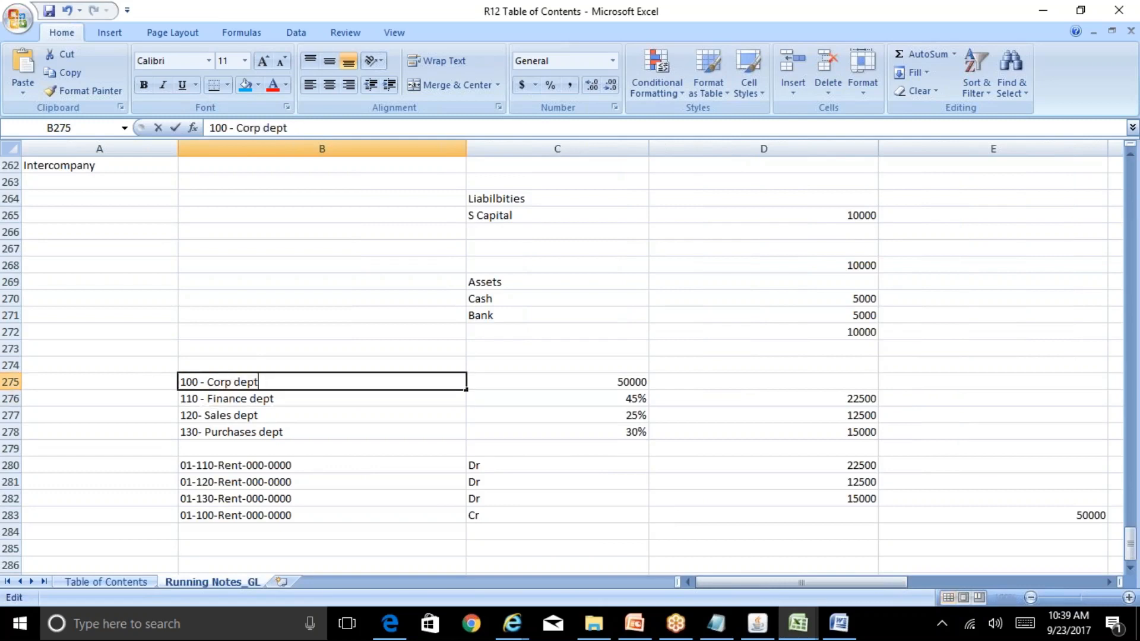
key(Home)
key(shift+Right)
key(shift+Right)
key(shift+Right)
text(210)
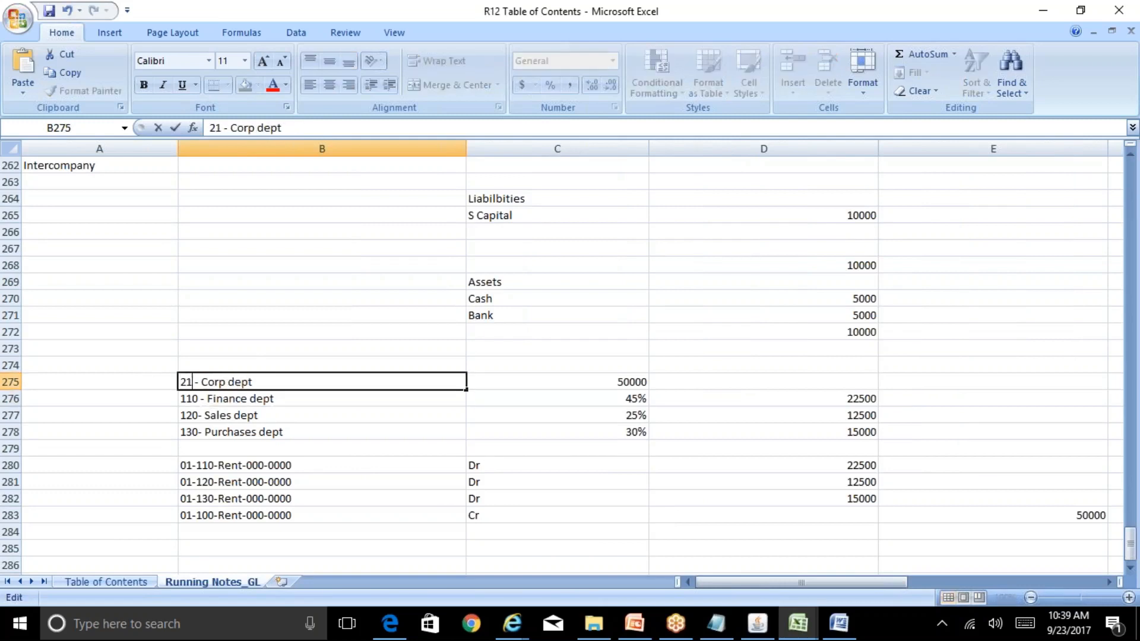
key(Return)
Step: Change the department segment of the credit line account in B283 so it reads 01-210-Rent-000-0000
key(Down)
key(Down)
key(Down)
key(Down)
key(Down)
key(Down)
key(Down)
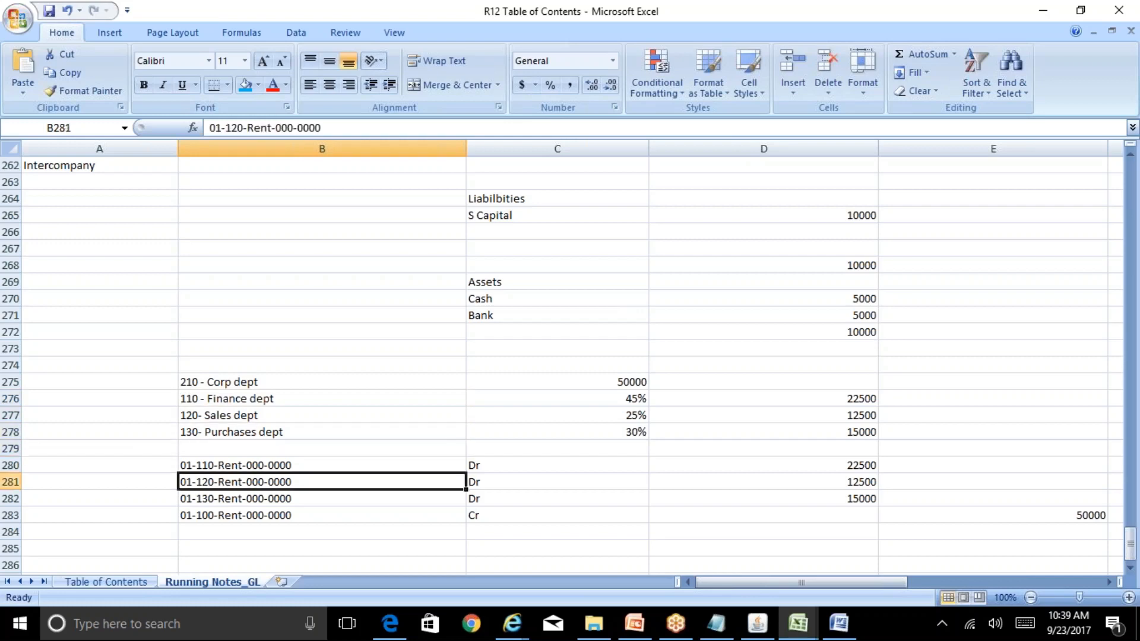
key(F2)
key(Left)
key(Left)
key(Left)
key(Left)
key(Left)
key(Left)
key(Left)
key(Left)
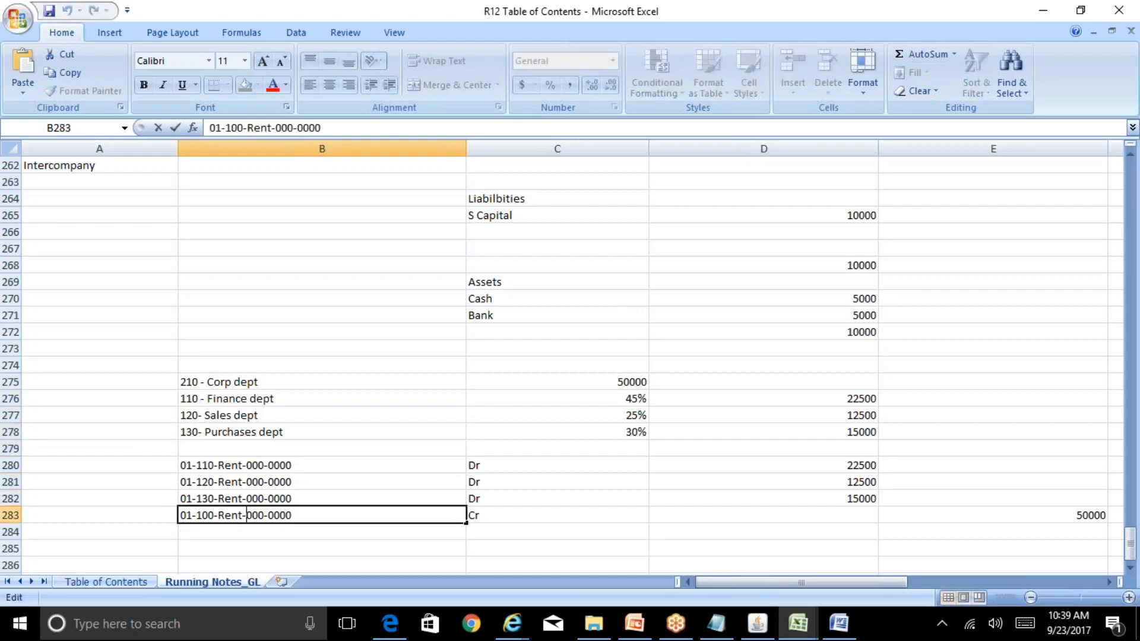
key(Left)
key(Left)
key(shift+Left)
key(shift+Left)
key(shift+Left)
text(210)
key(Return)
Step: Review the department list in B275:B278 against the rent journal accounts listed below it
key(Up)
key(Up)
key(Up)
key(Up)
key(Up)
key(Up)
key(Up)
key(Up)
key(Up)
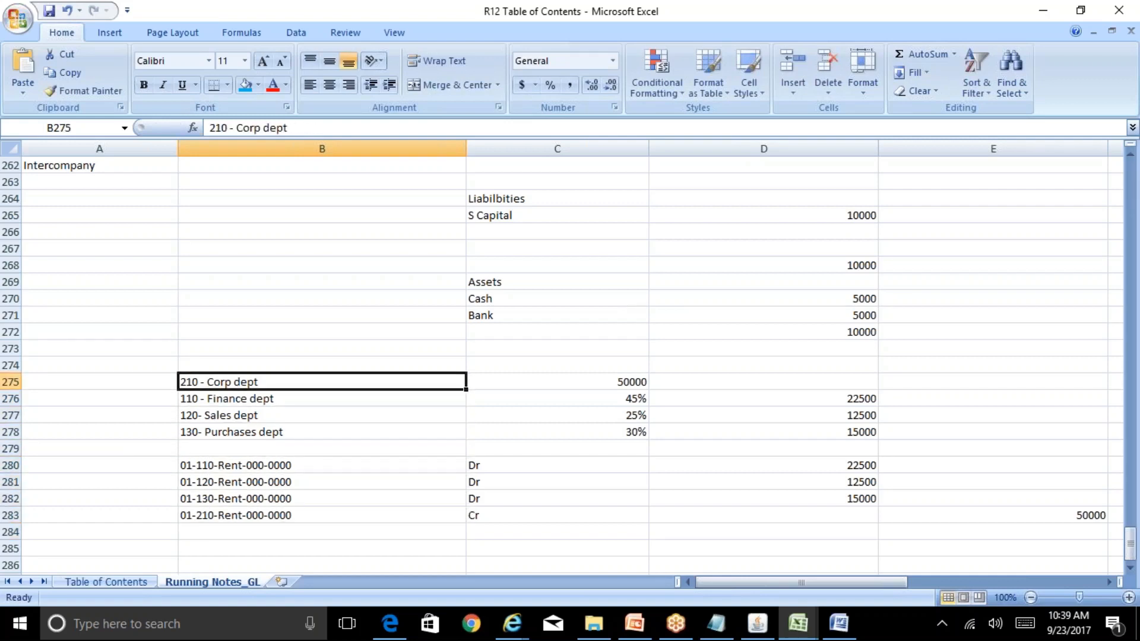
key(Down)
key(Down)
key(Down)
key(Down)
key(Down)
key(Down)
key(Down)
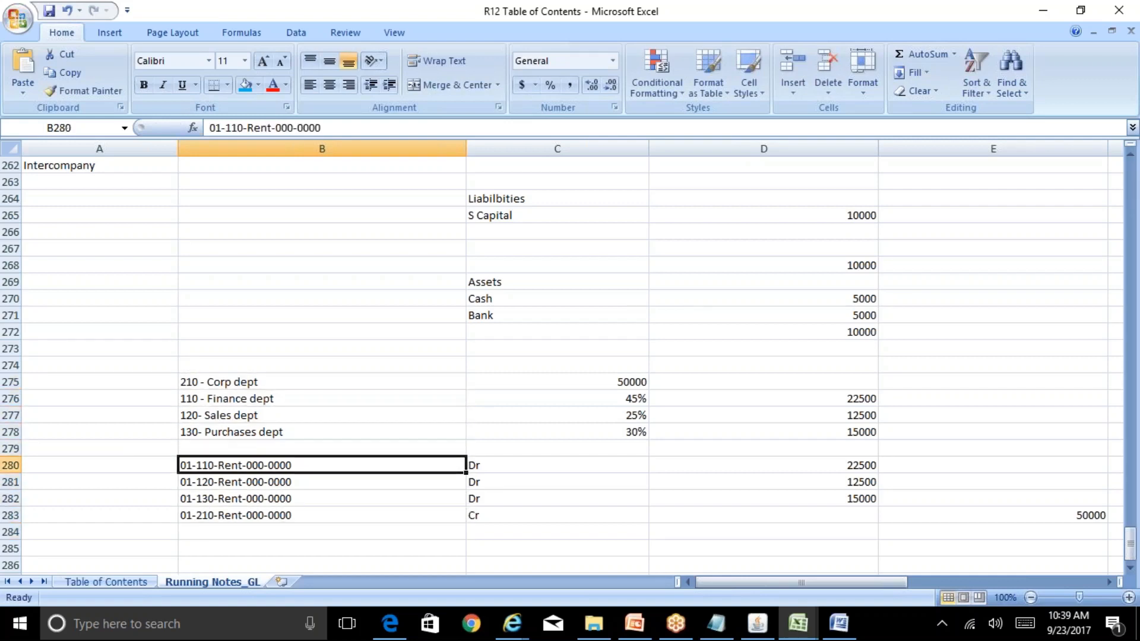
key(Down)
key(Up)
key(Up)
key(Up)
key(Up)
key(Up)
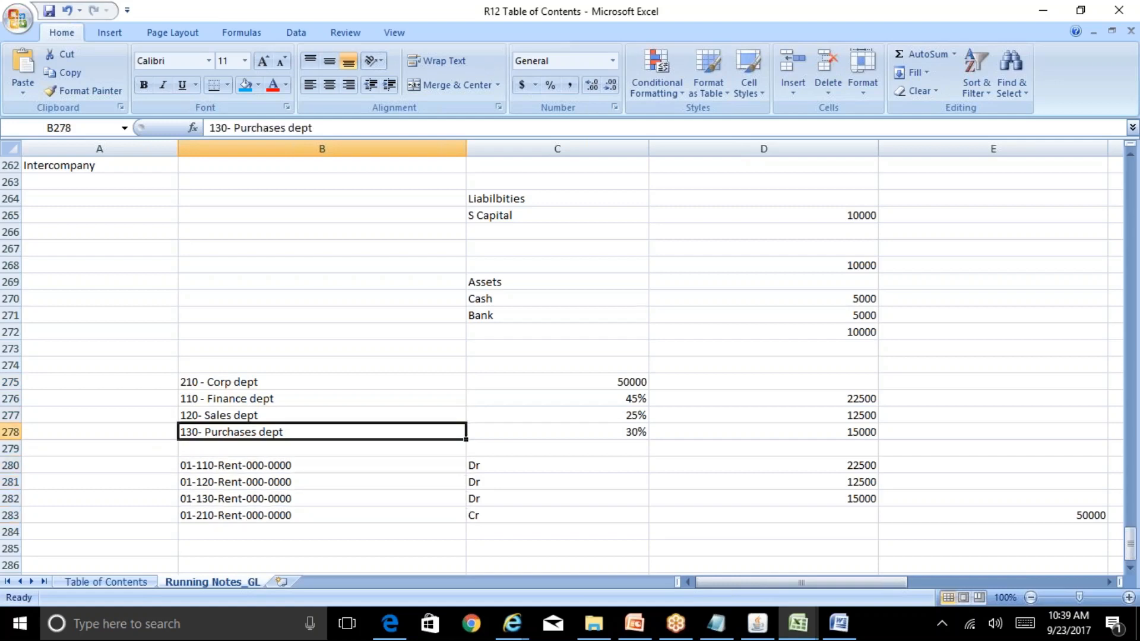
key(Up)
key(Up)
key(Down)
key(Down)
key(Up)
key(Up)
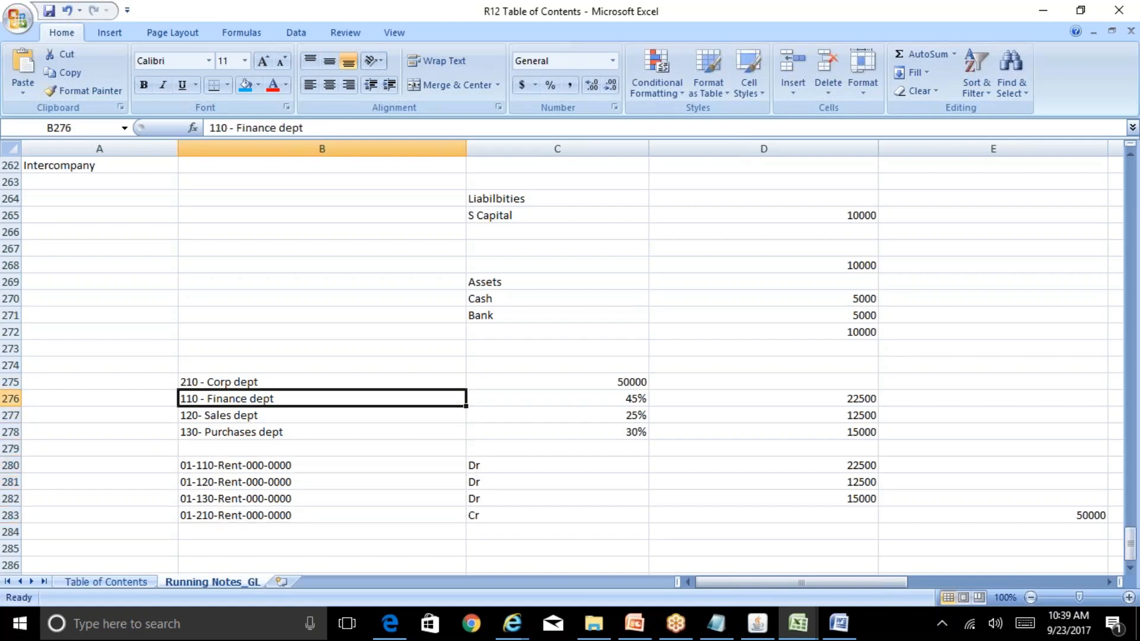
Step: Enter 100 Parent Dept in A276, beside the Finance dept row, as the parent of the Finance, Sales and Purchases departments
key(Left)
text(1)
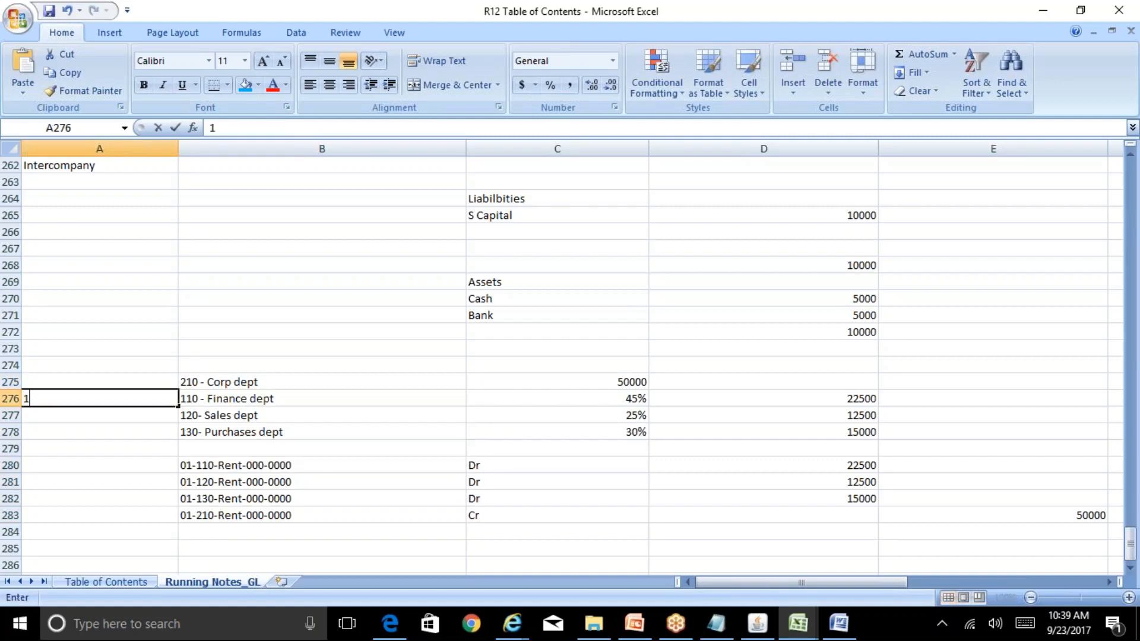
text(00  Do)
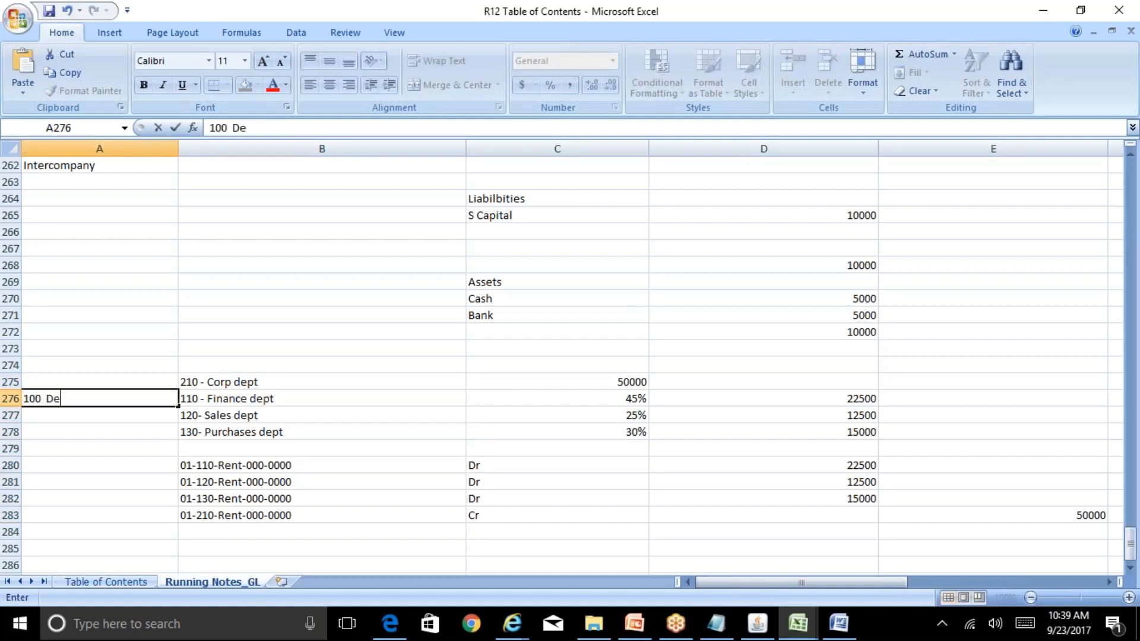
key(BackSpace)
key(BackSpace)
text(Parent Dept)
key(Return)
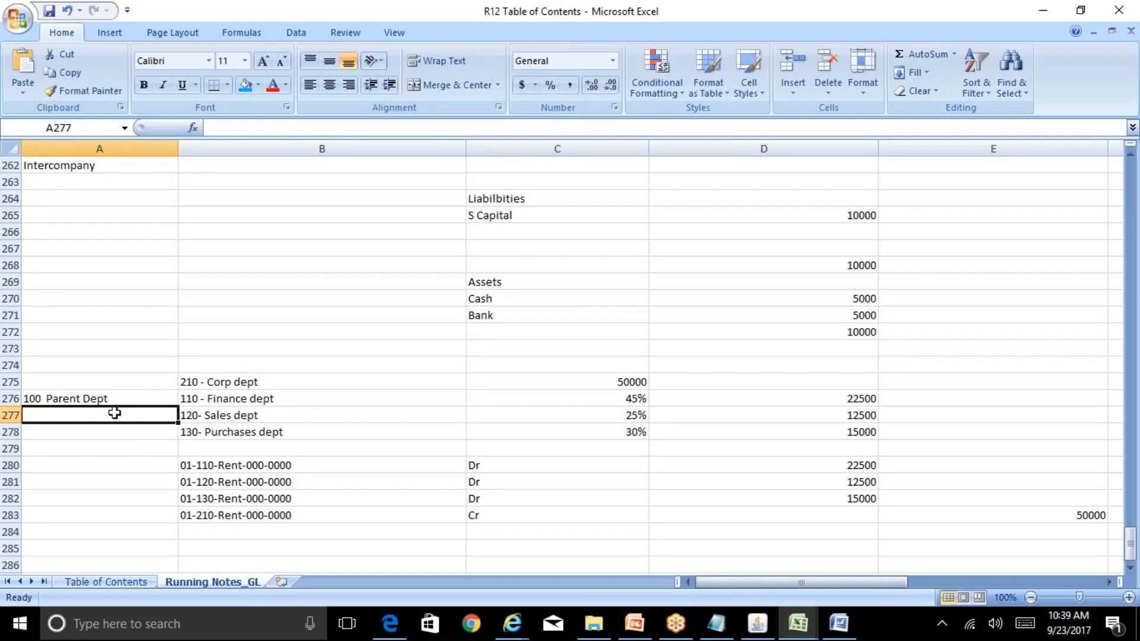
click(100, 398)
click(223, 395)
click(234, 432)
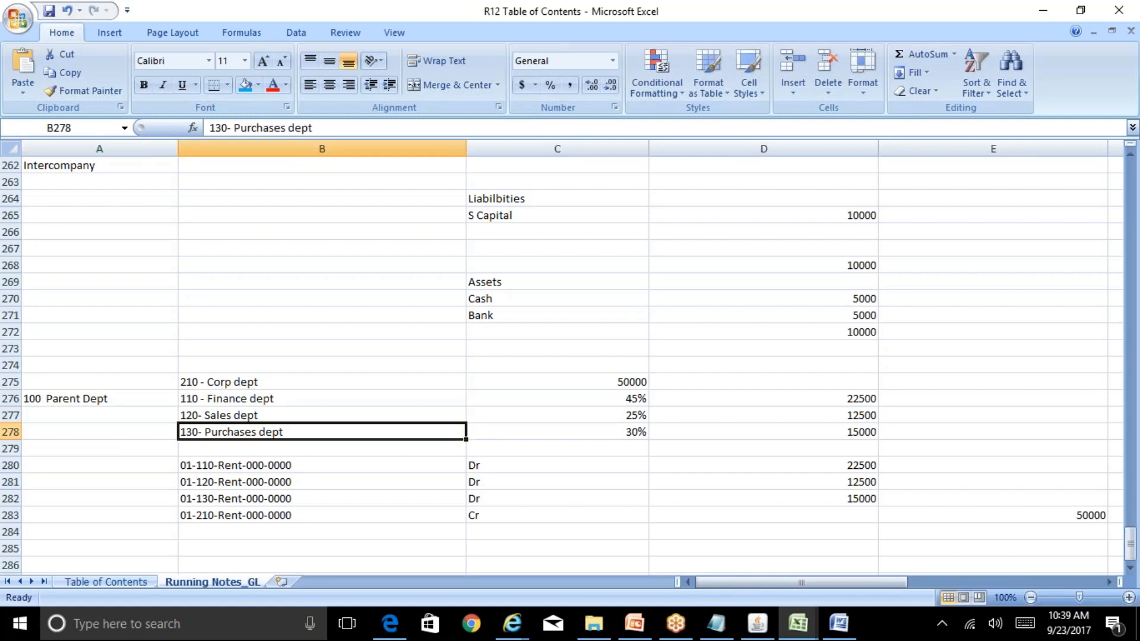
Step: Check row A's account in the BR100_Financials_GL workbook, and set Line A's company to 01 and department to 210 in Oracle Applications
click(757, 624)
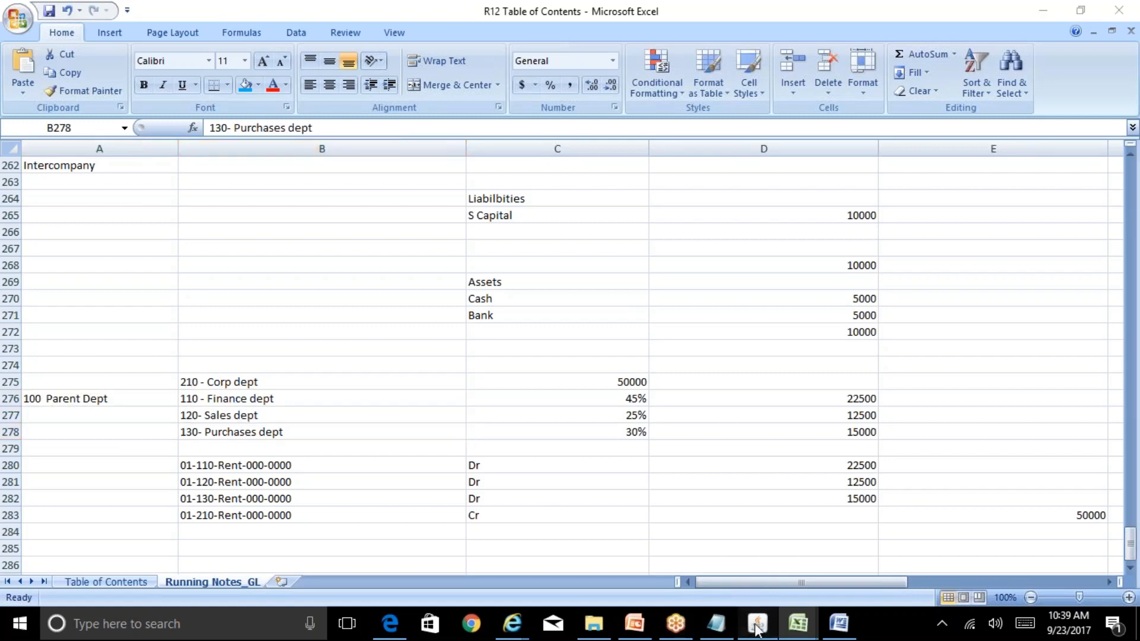
click(802, 623)
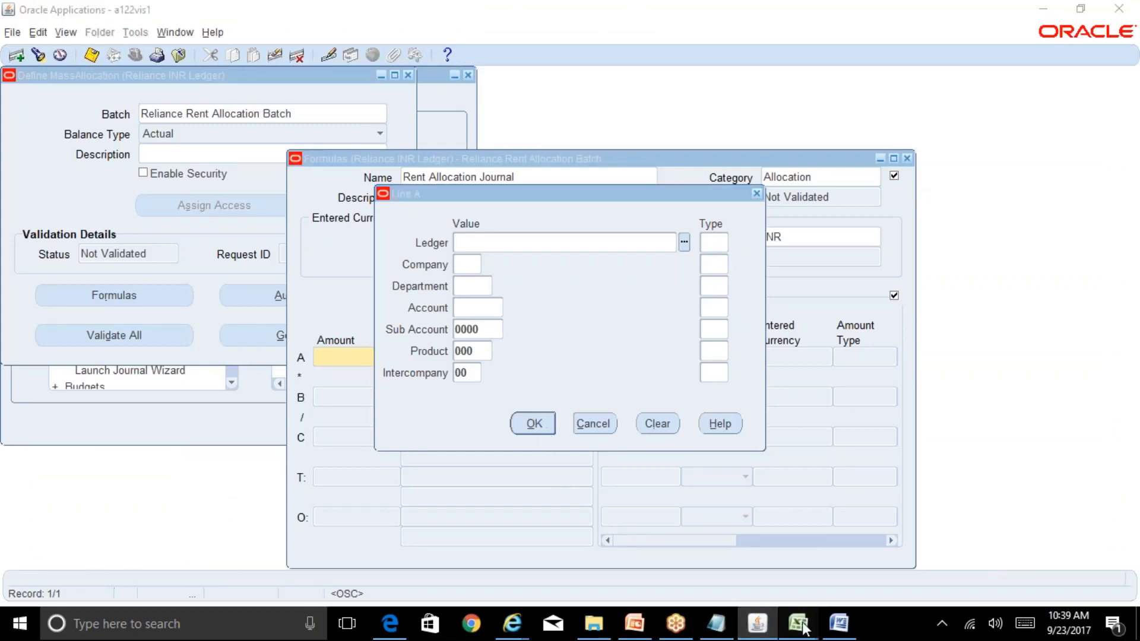
click(884, 561)
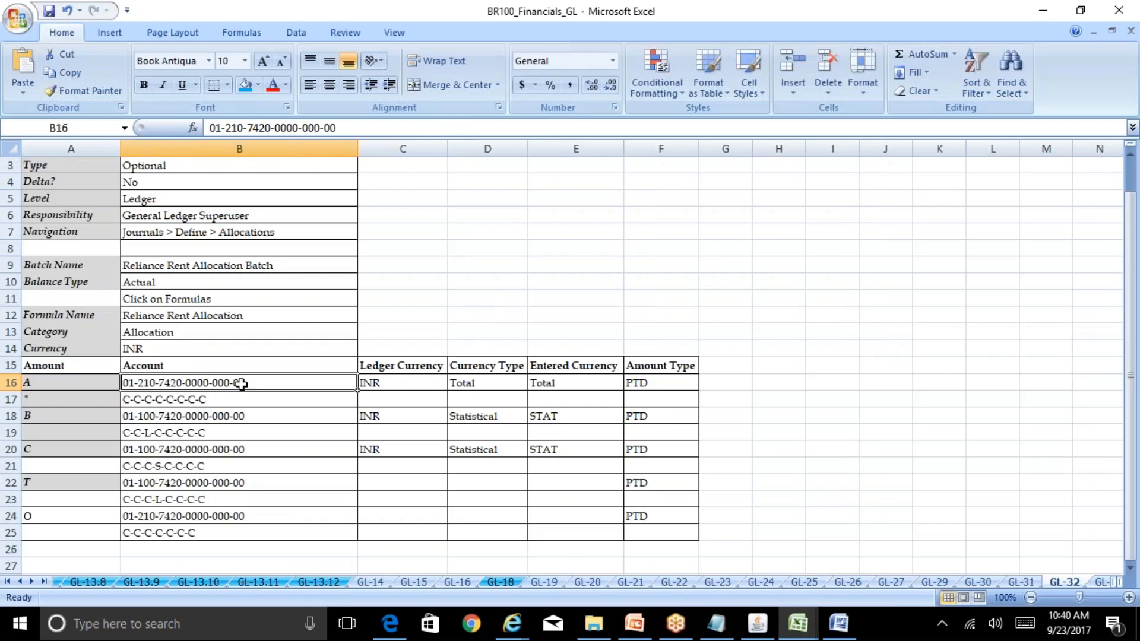
click(749, 623)
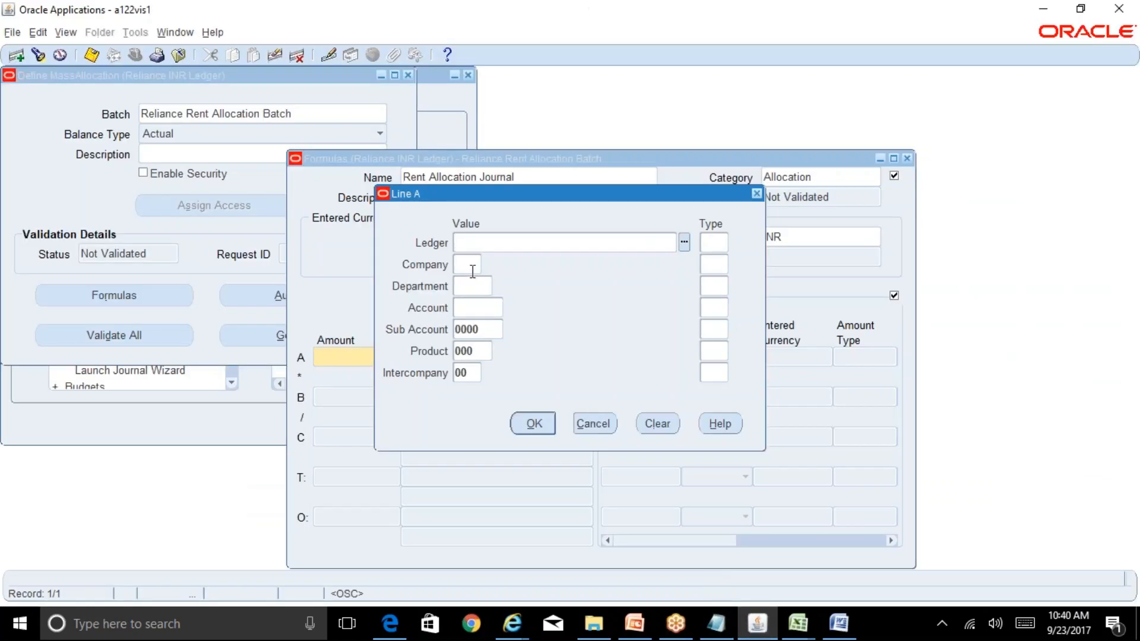
text(01)
key(Tab)
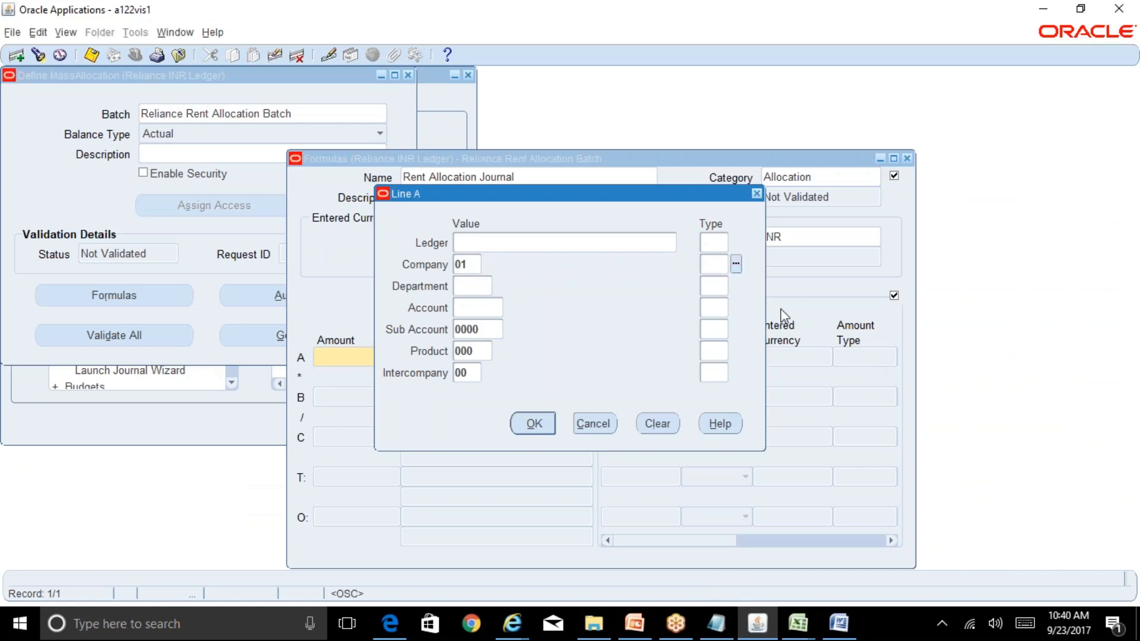
click(473, 285)
text(210)
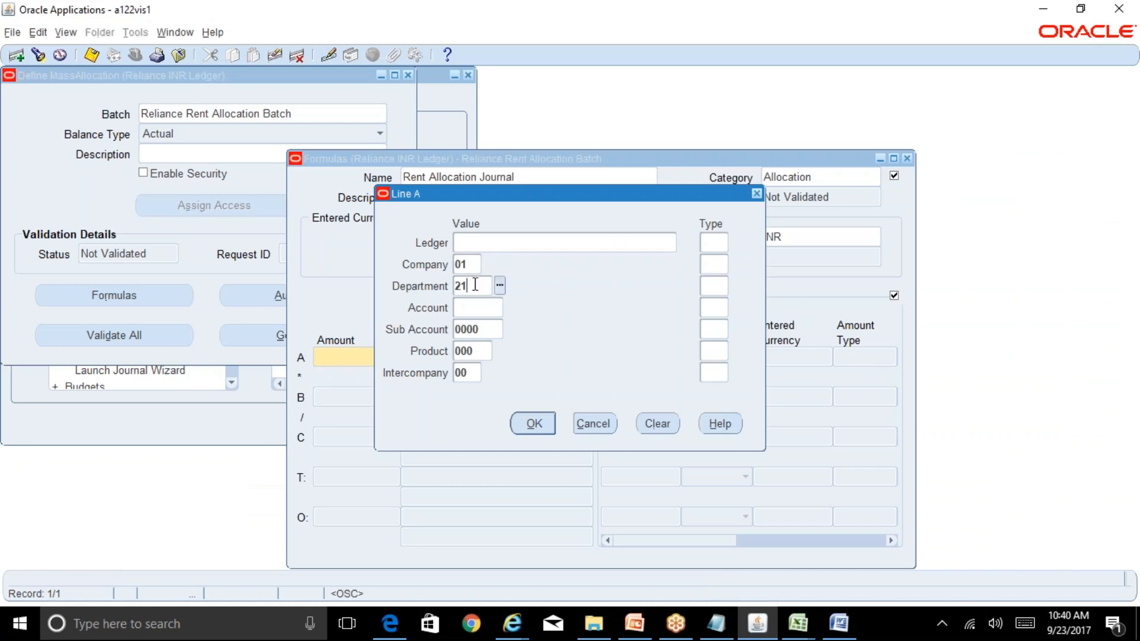
key(Tab)
Step: Check row A's account in the BR100_Financials_GL workbook, and set Line A's account segment to 7420 in Oracle Applications
click(469, 310)
click(792, 627)
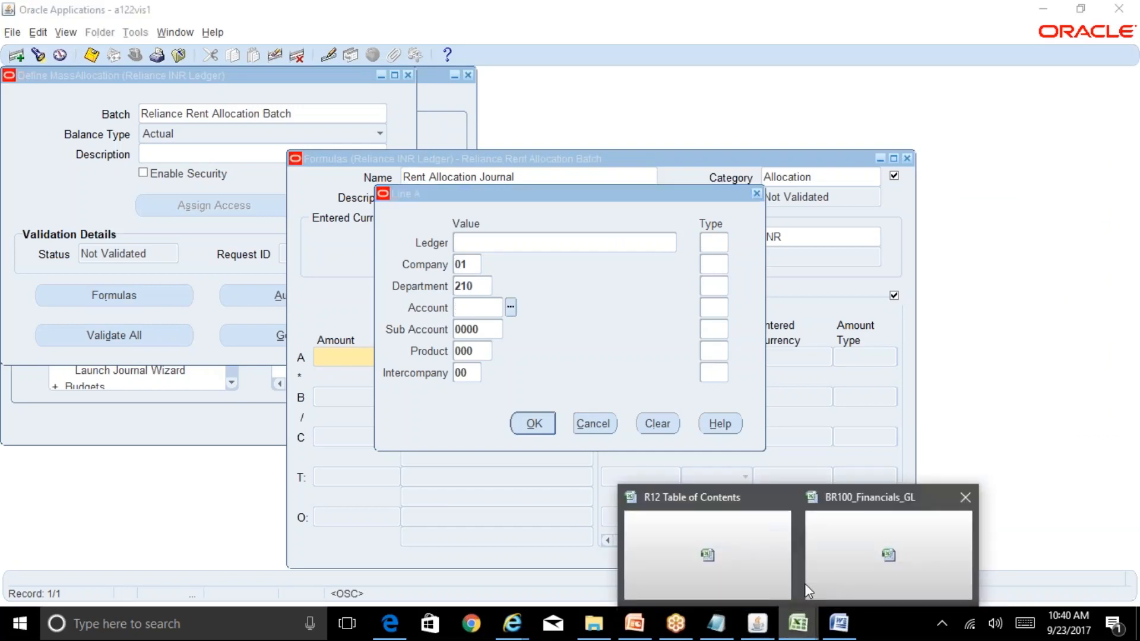
click(835, 561)
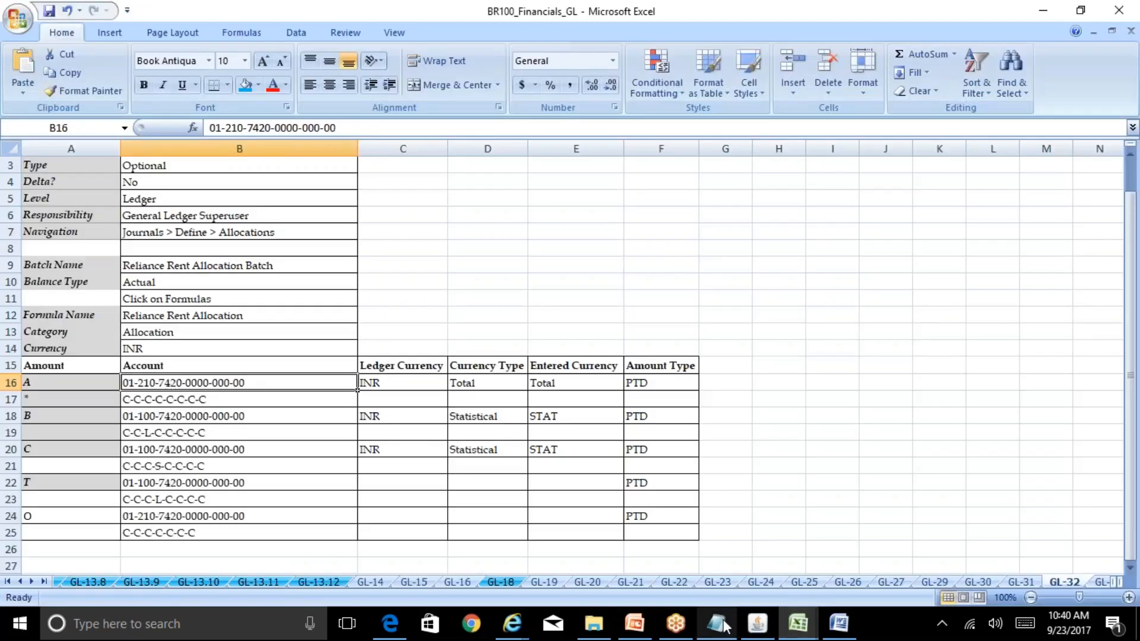
key(alt+Tab)
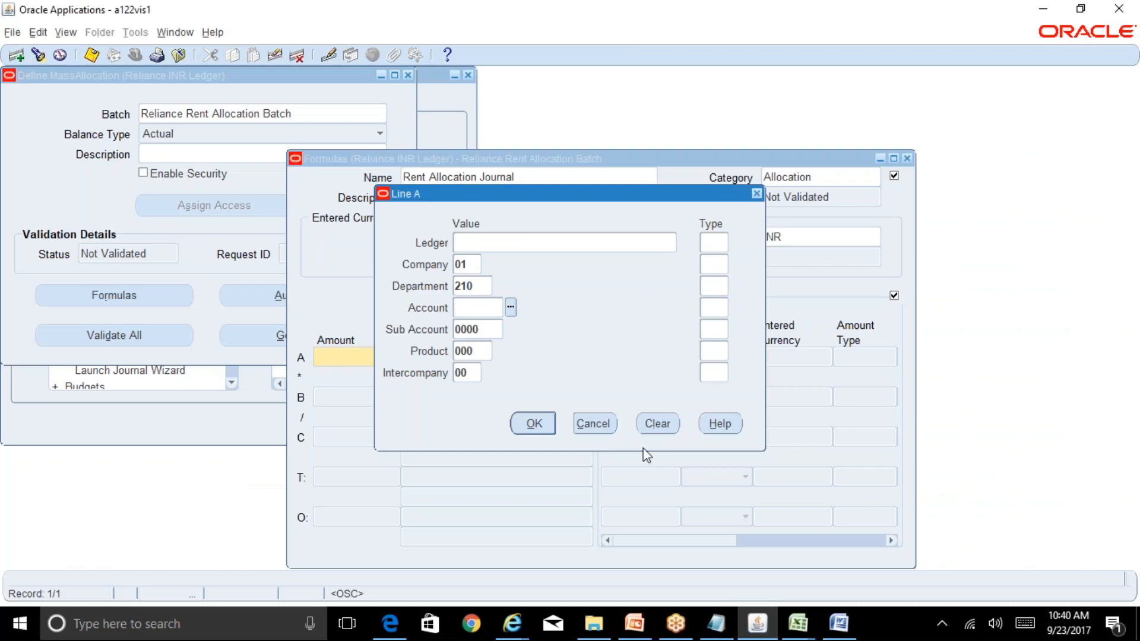
text(7420)
key(Tab)
Step: Set the type of Line A's company, department and account segments to C (Constant)
click(715, 265)
text(C)
key(Tab)
click(717, 288)
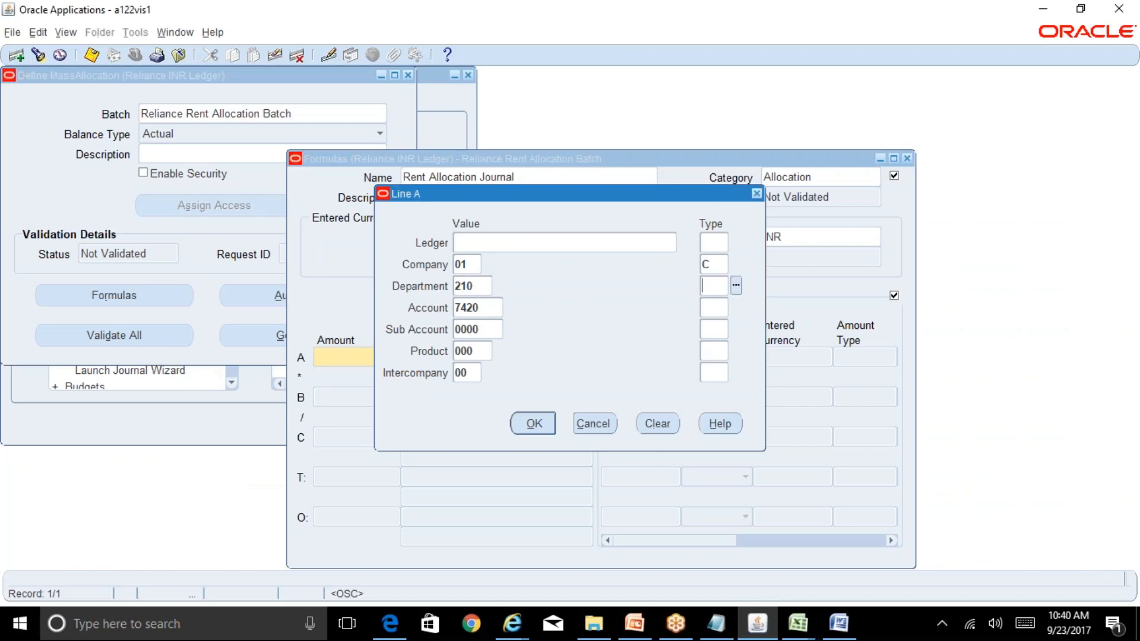
text(C)
key(Tab)
click(714, 307)
click(736, 307)
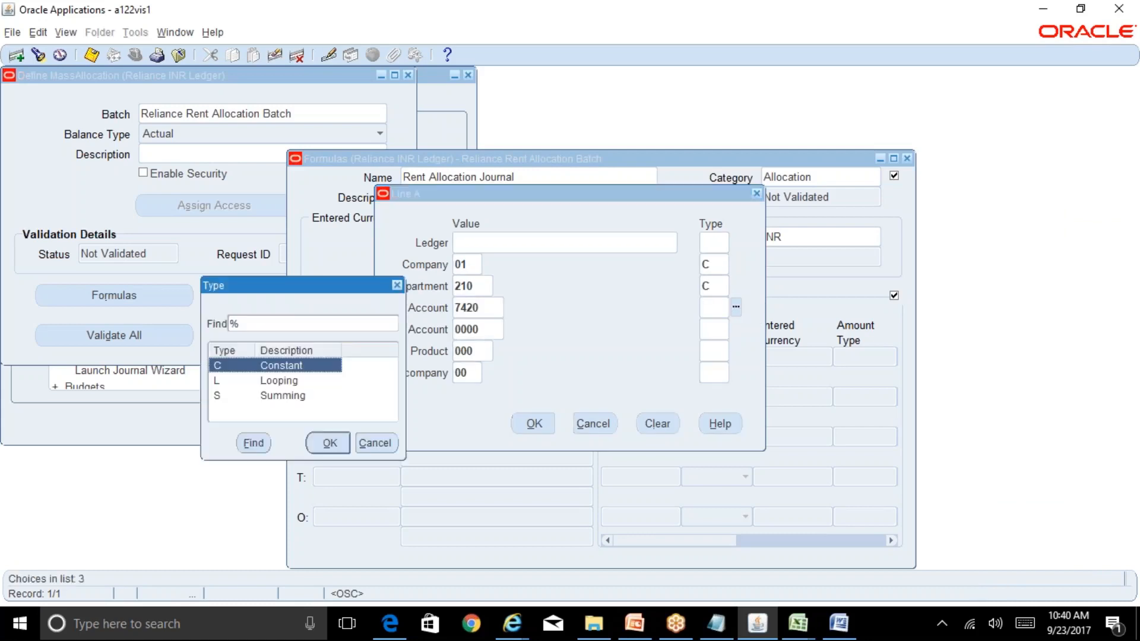
click(391, 444)
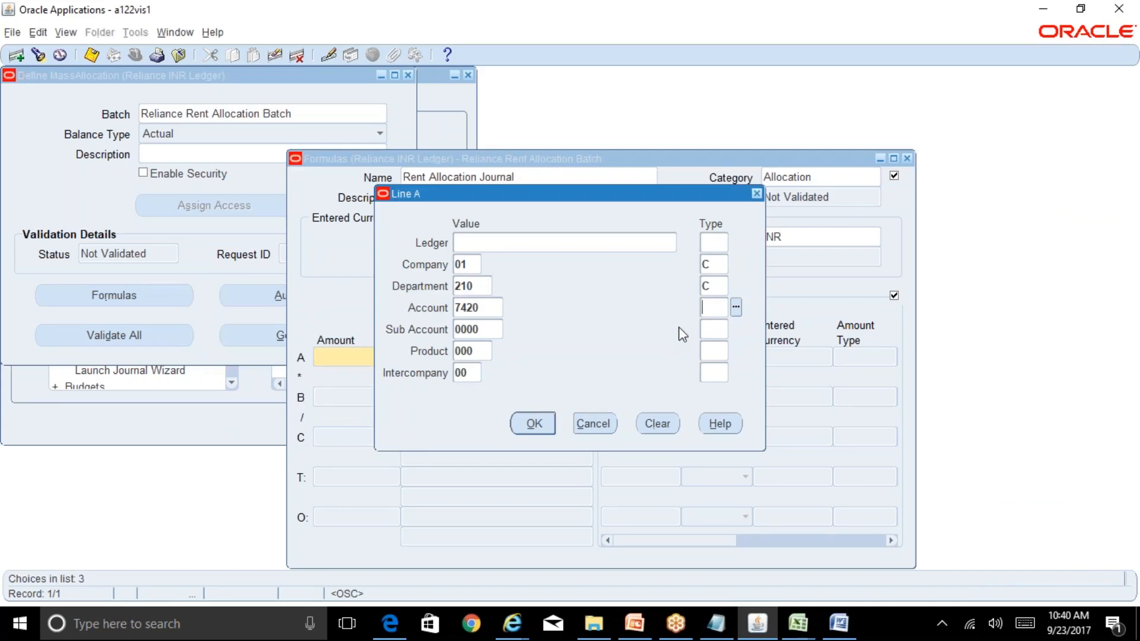
text(C)
key(Tab)
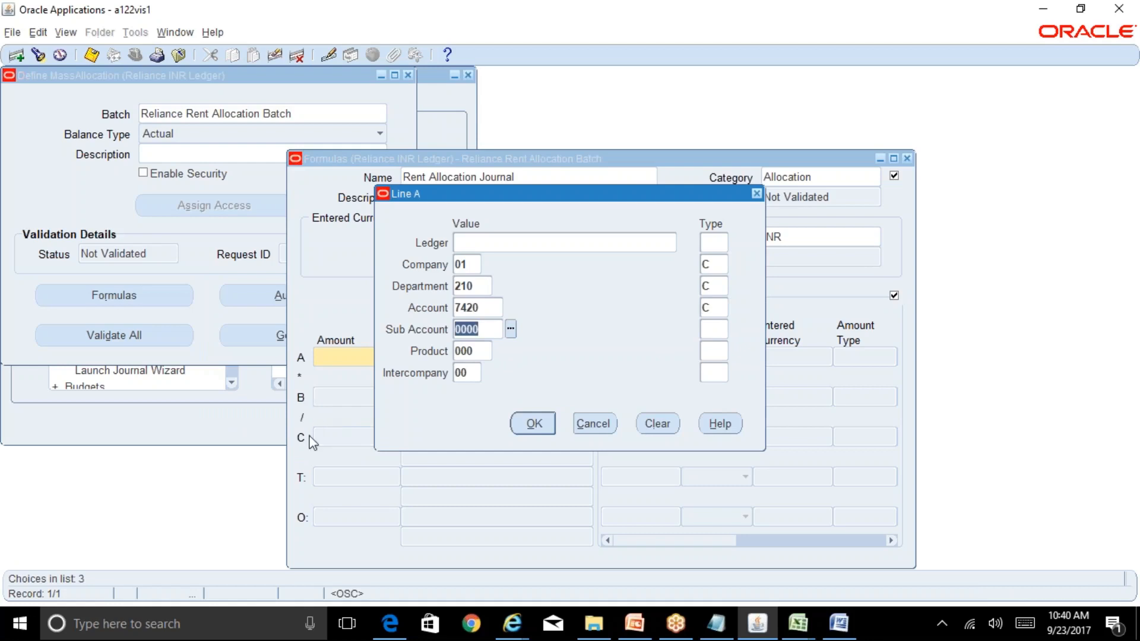
Step: Set Line A's sub account, product, intercompany and ledger types to C and accept the account line
click(709, 330)
text(C)
key(Tab)
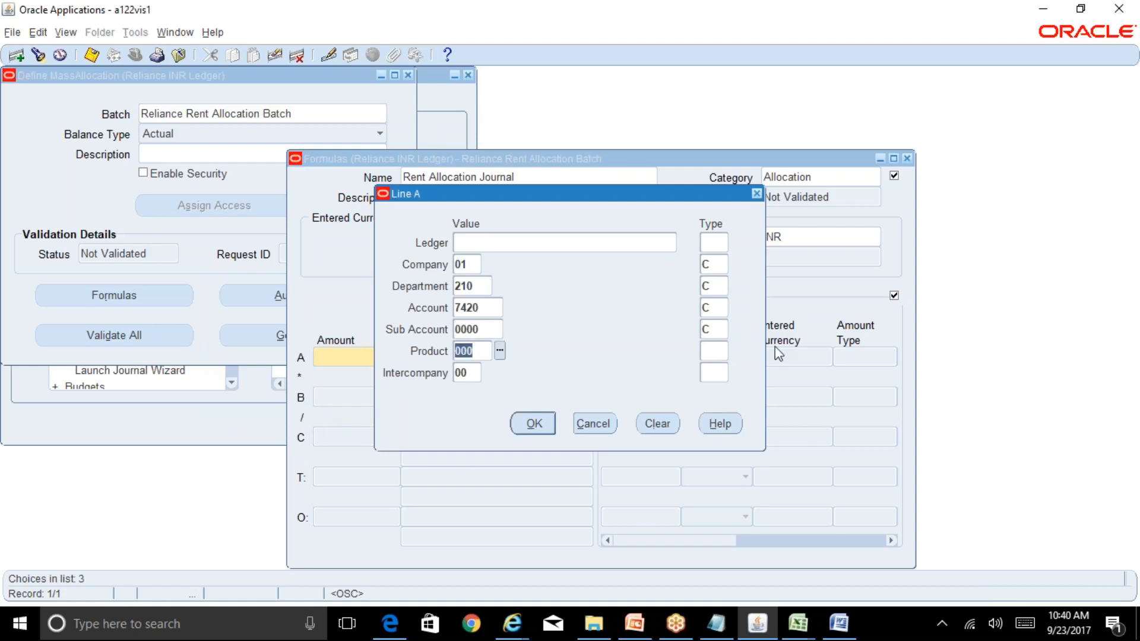
key(Tab)
text(C)
key(Tab)
key(Tab)
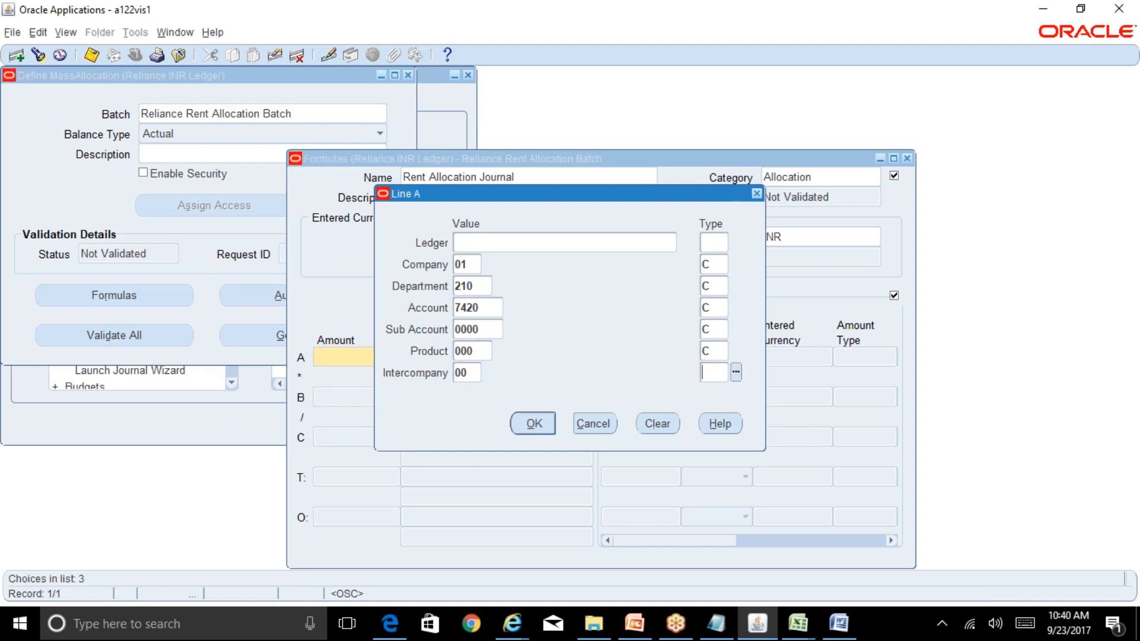
text(C)
key(Tab)
click(713, 242)
text(C)
key(Tab)
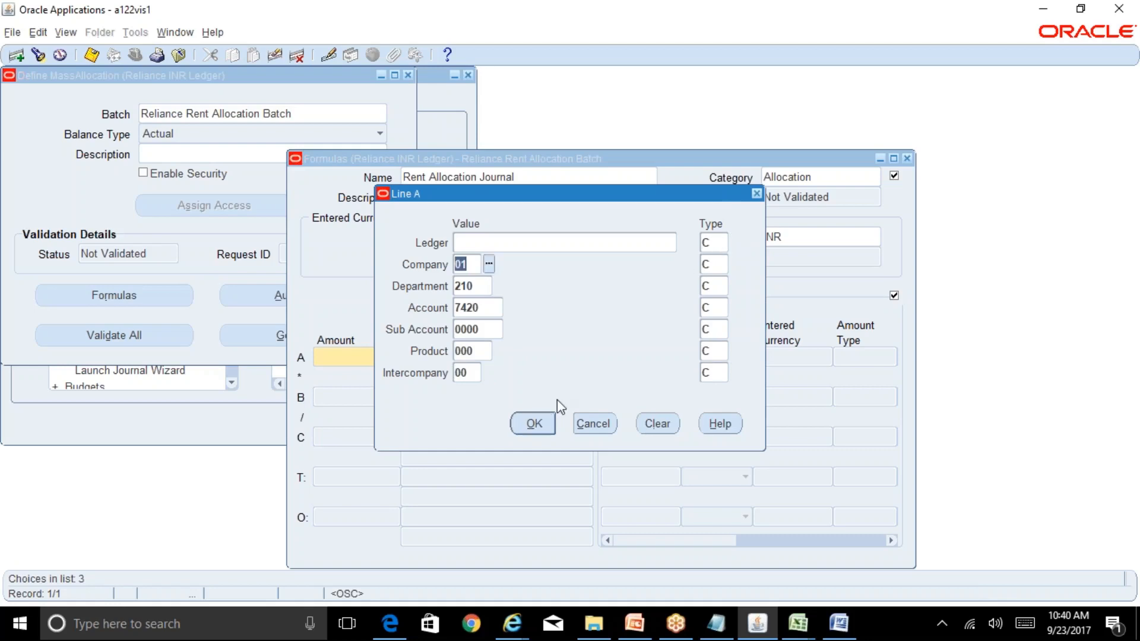
click(545, 429)
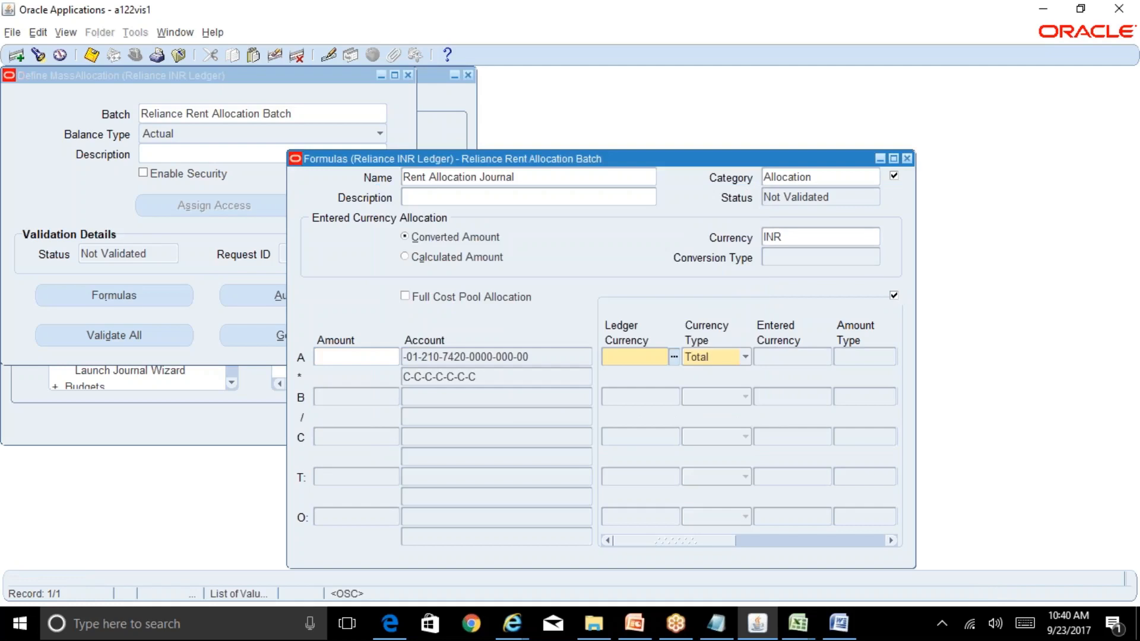
Step: Choose INR (Indian Rupee) as the ledger currency of formula row A
click(673, 356)
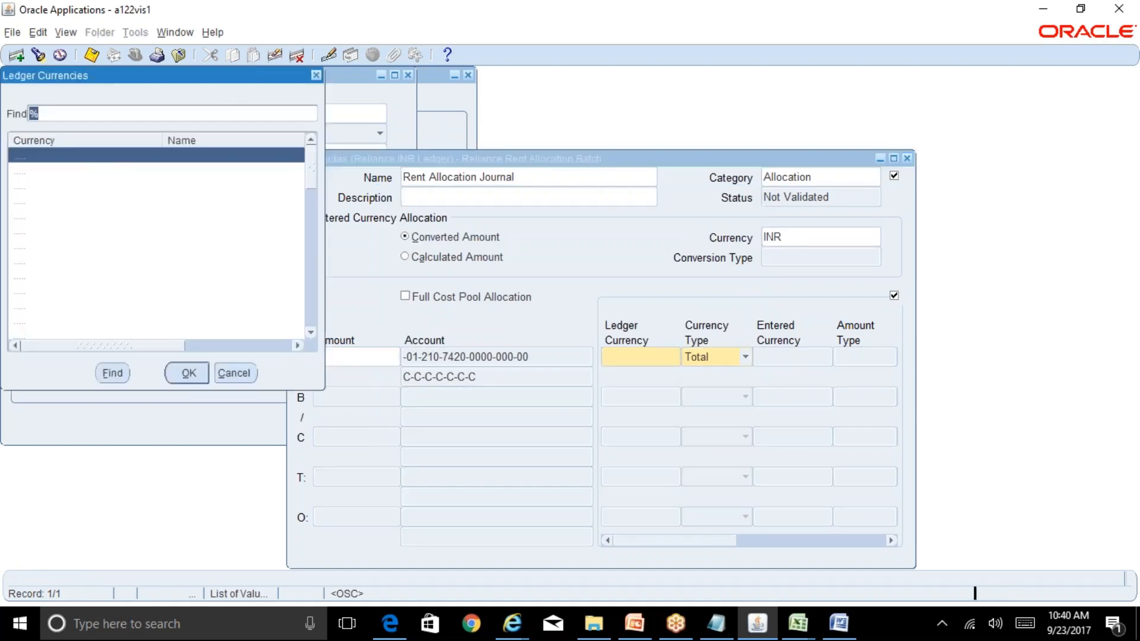
text(i)
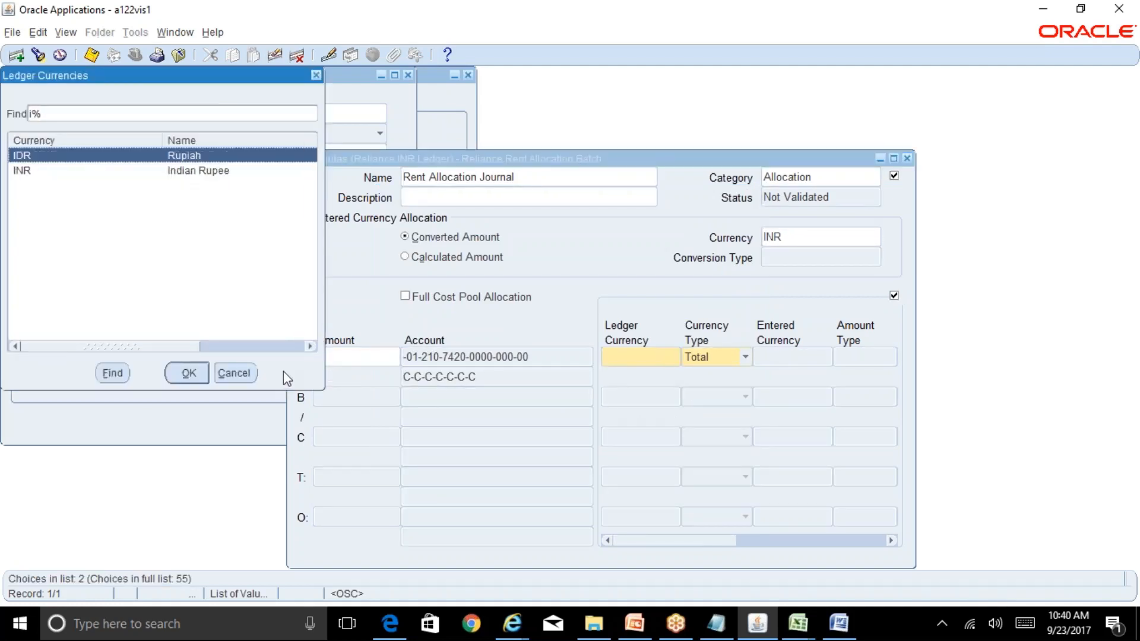
click(185, 172)
click(184, 365)
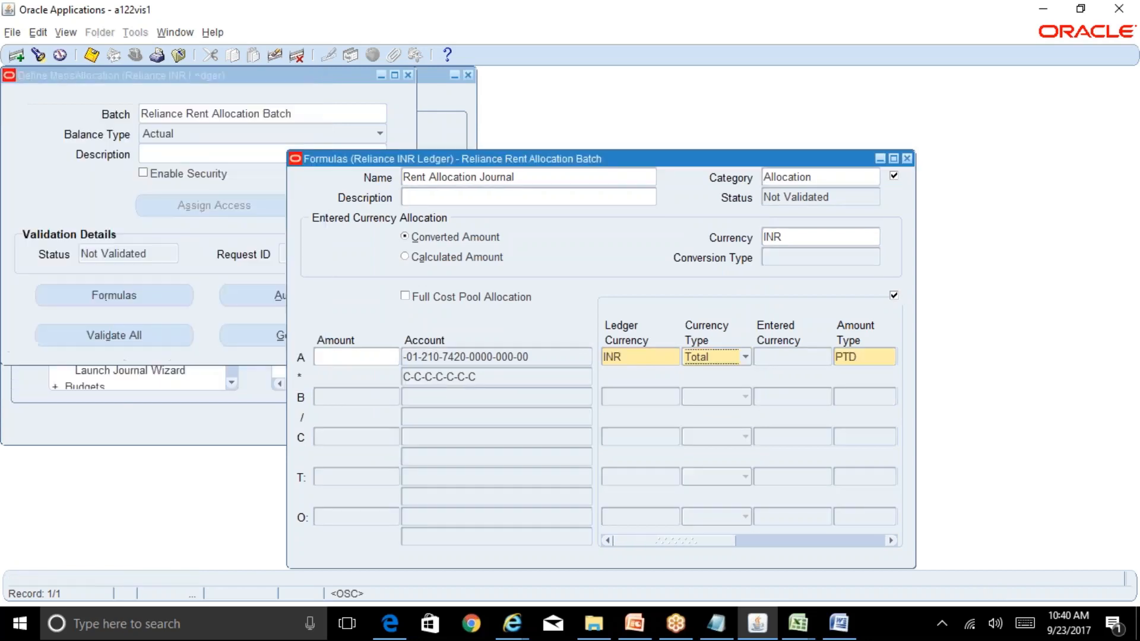
Step: Open the account definition of formula row B and set its company to 01 with type C
drag(689, 538, 597, 540)
click(490, 396)
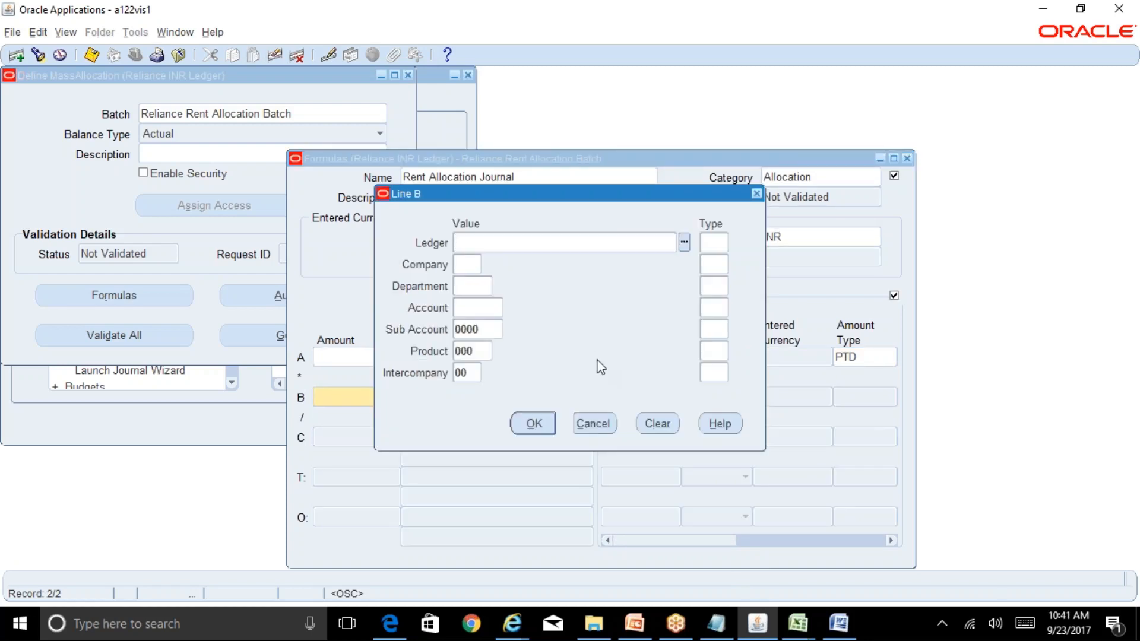
click(467, 264)
text(01)
key(Tab)
text(C)
key(Tab)
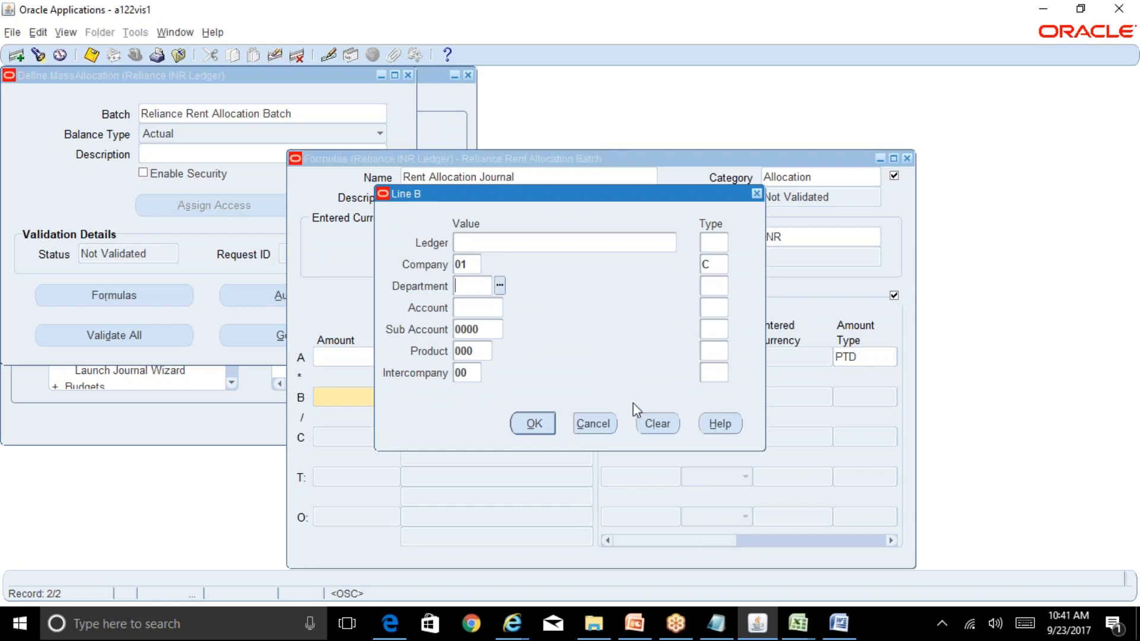
Step: Check row B's account in the BR100_Financials_GL workbook, and set Line B's department to 100 in Oracle Applications
click(798, 625)
click(881, 565)
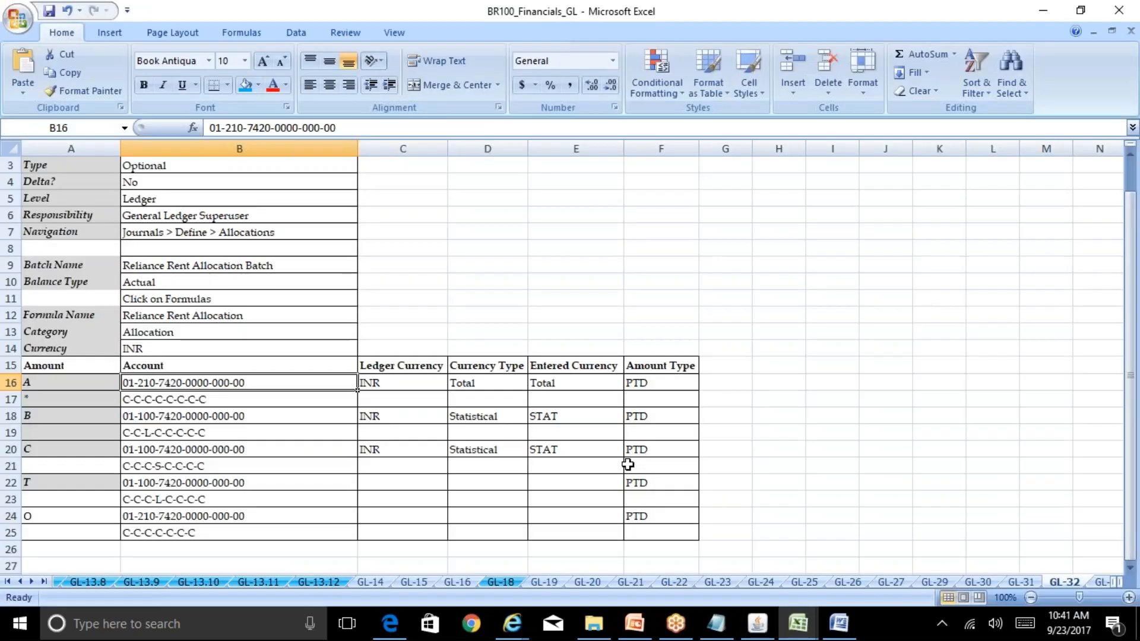
click(199, 415)
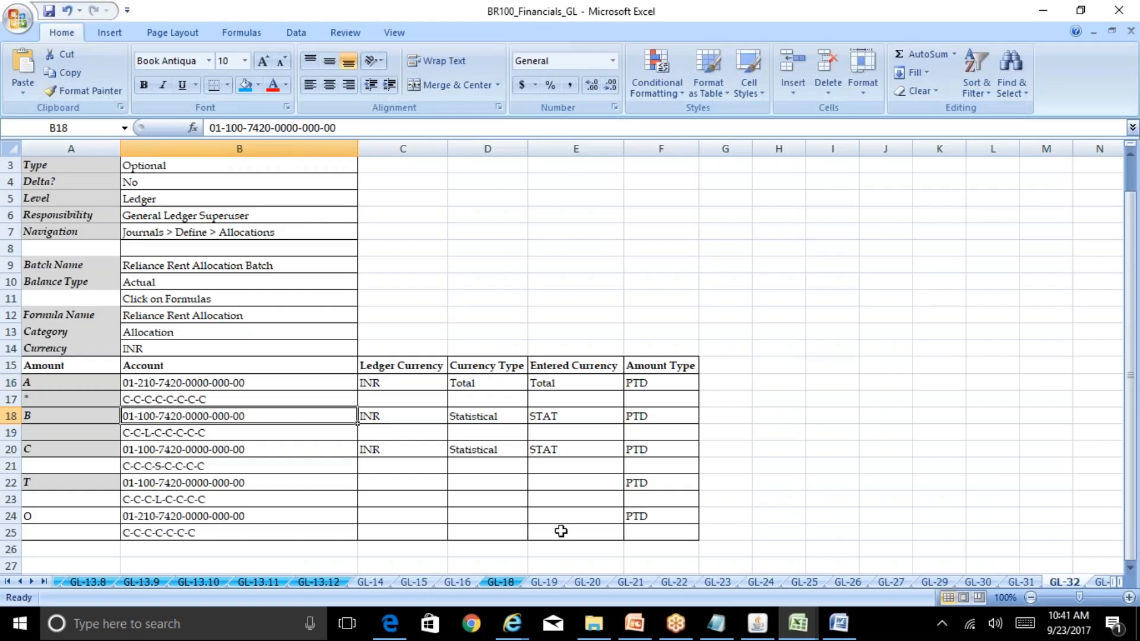
click(757, 623)
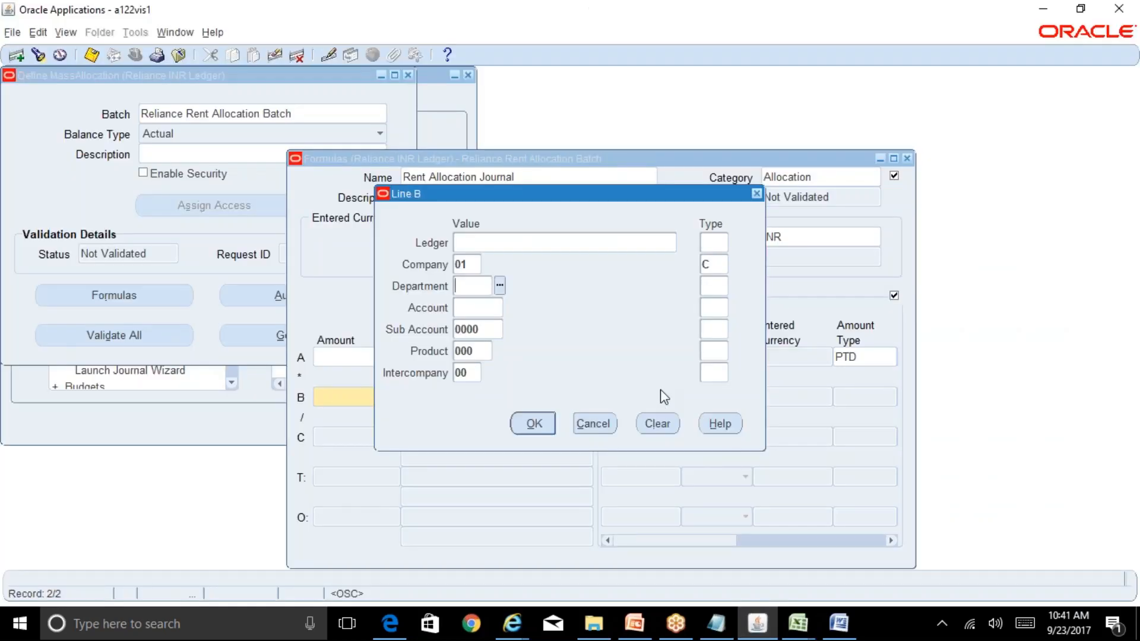
text(100)
key(Tab)
Step: In the R12 Table of Contents workbook, examine the allocated amounts in D276:D278 and the percentages in C276:C278
click(798, 623)
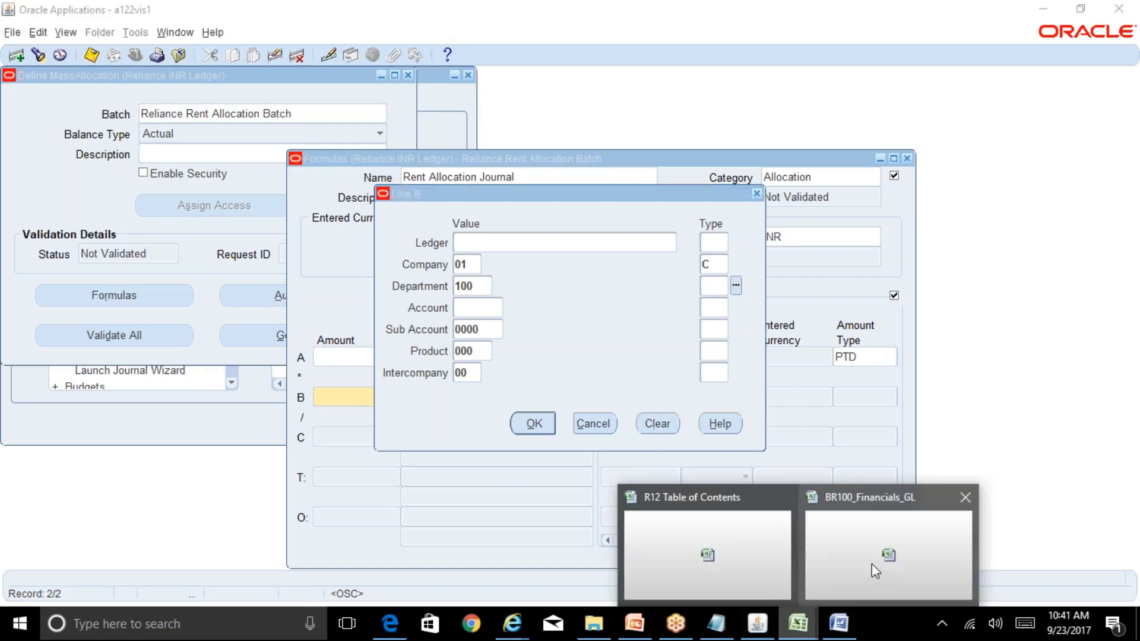
click(752, 549)
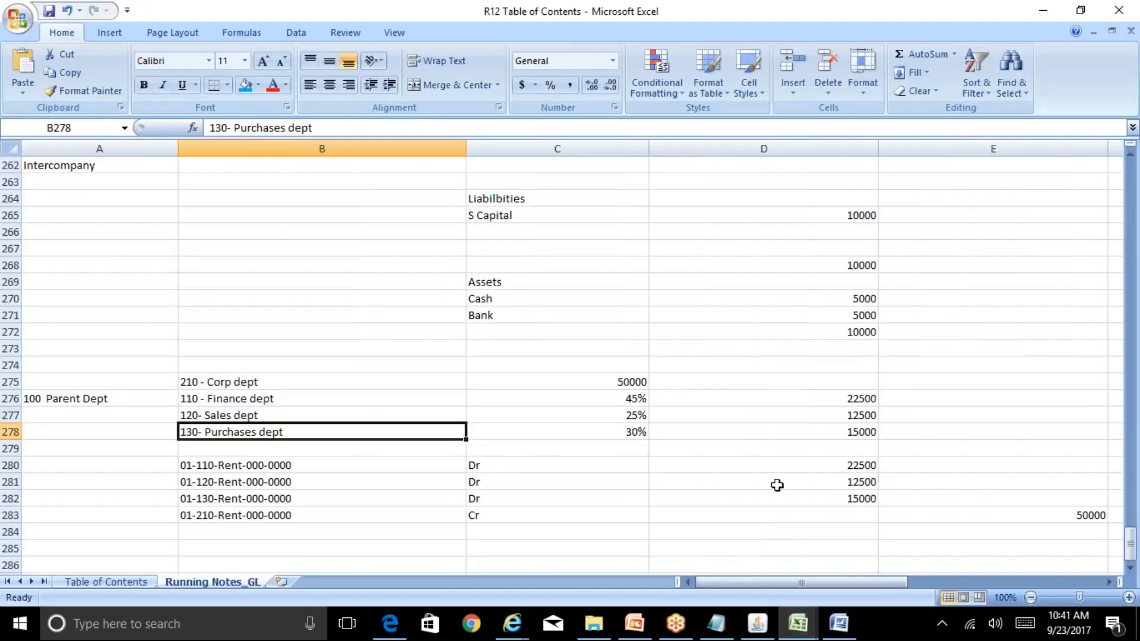
click(816, 401)
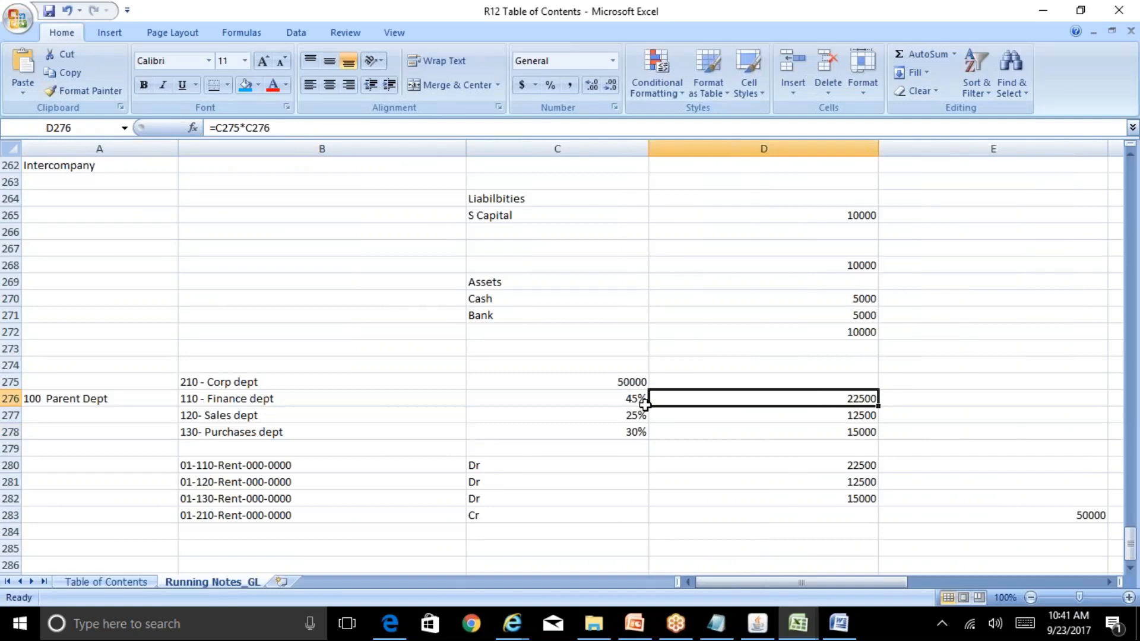
click(692, 417)
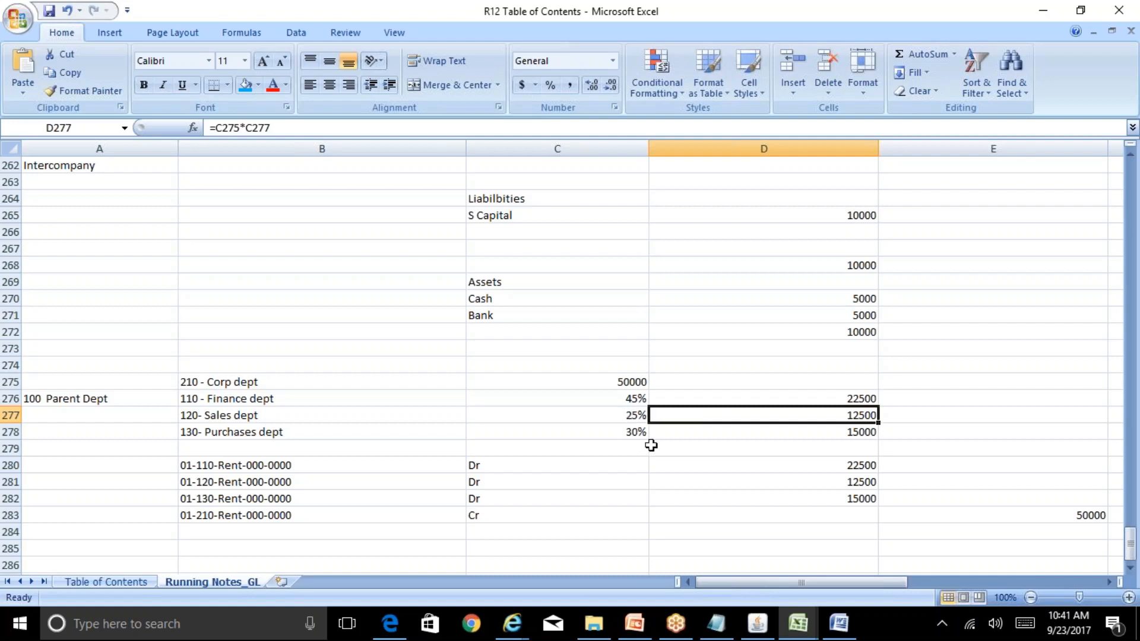
click(716, 430)
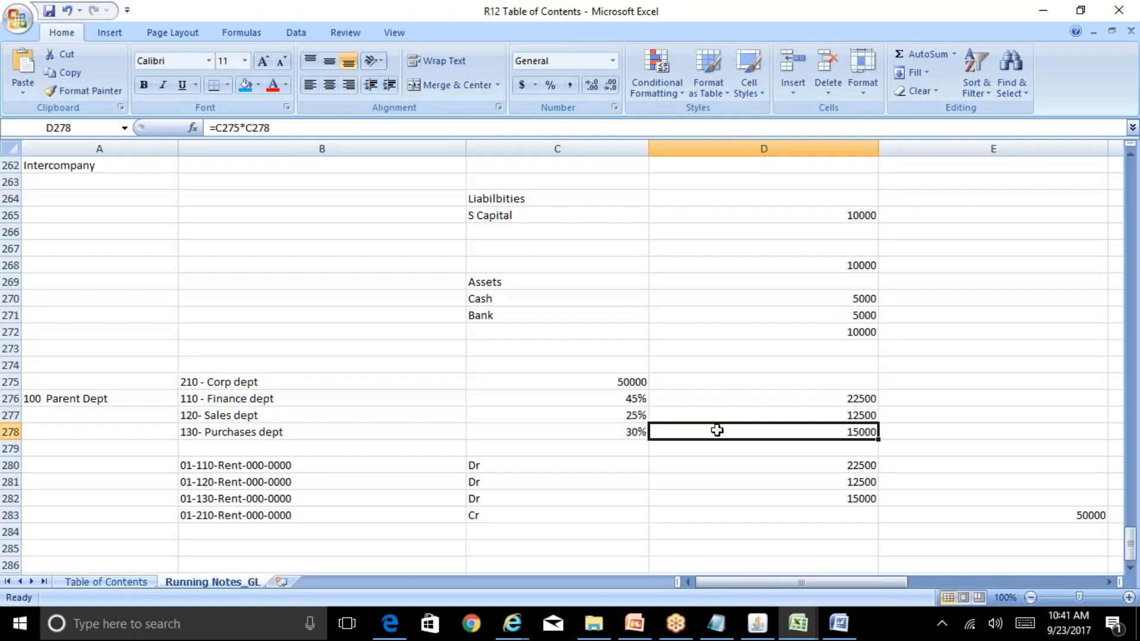
click(614, 395)
click(616, 411)
click(611, 432)
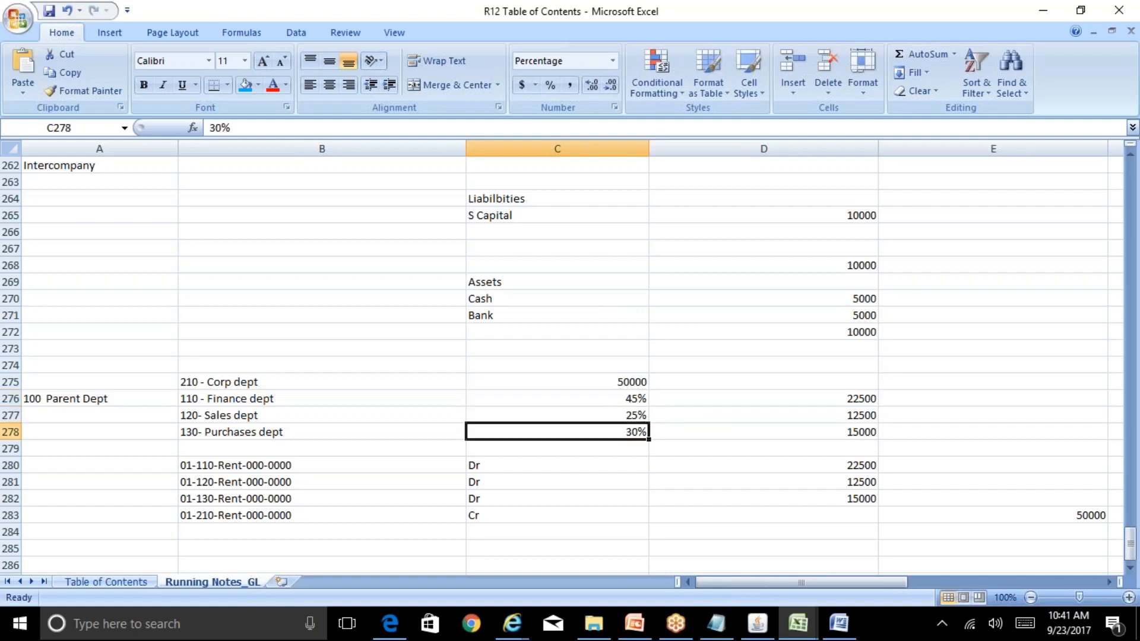
click(607, 394)
click(612, 414)
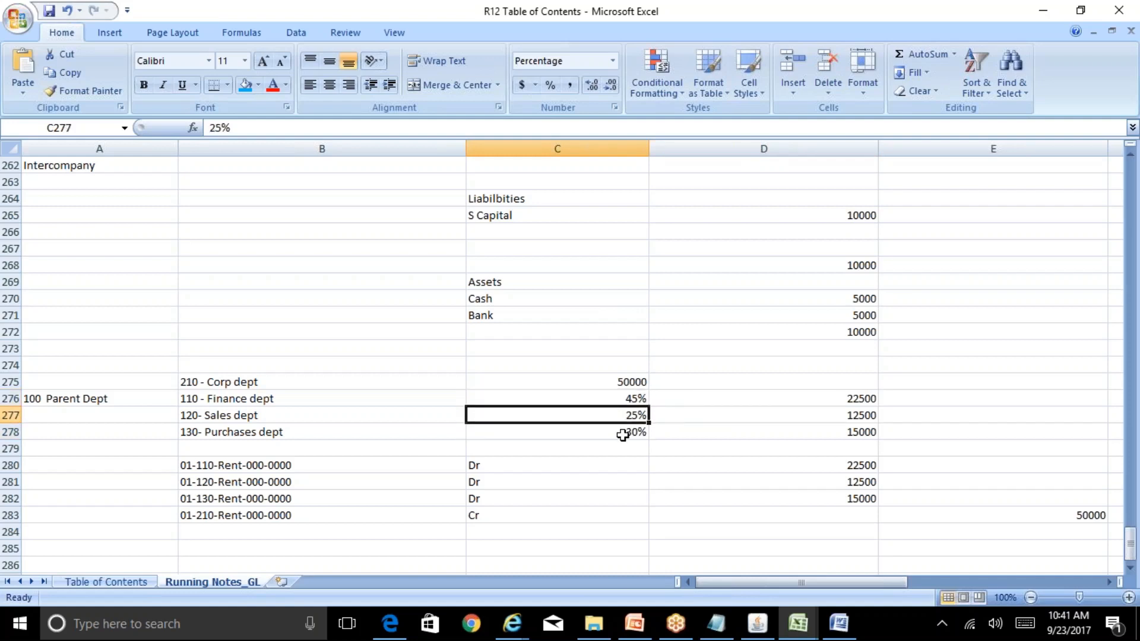
click(622, 433)
click(600, 396)
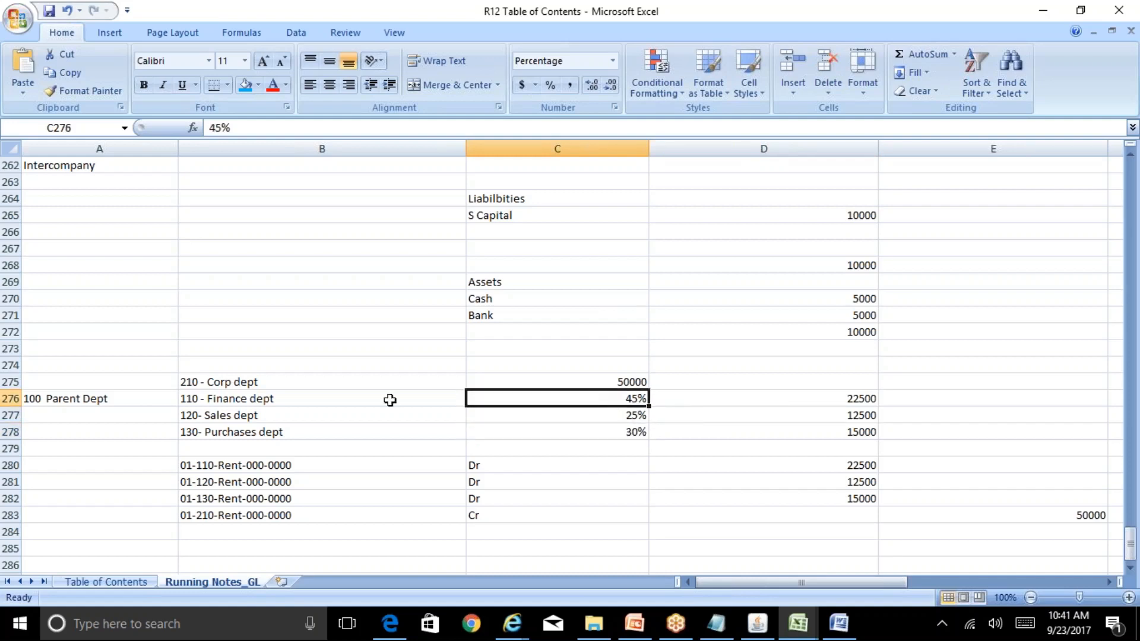
Step: Review the Finance, Sales and Purchases departments in B276:B278 against their allocation percentages
click(266, 404)
key(Down)
key(Down)
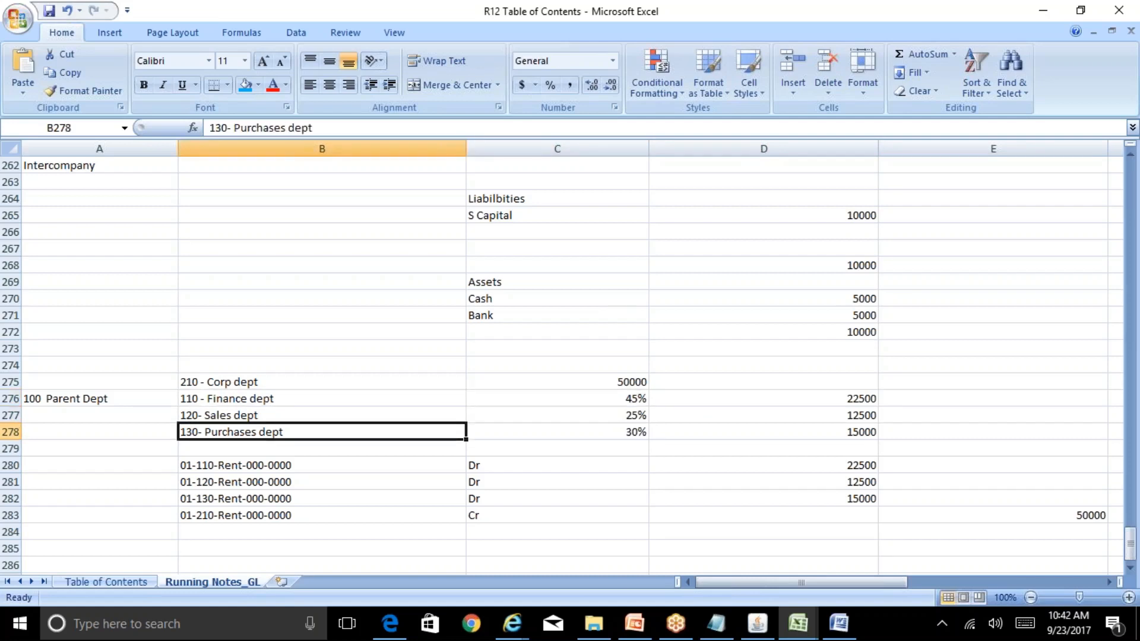
click(253, 400)
click(254, 416)
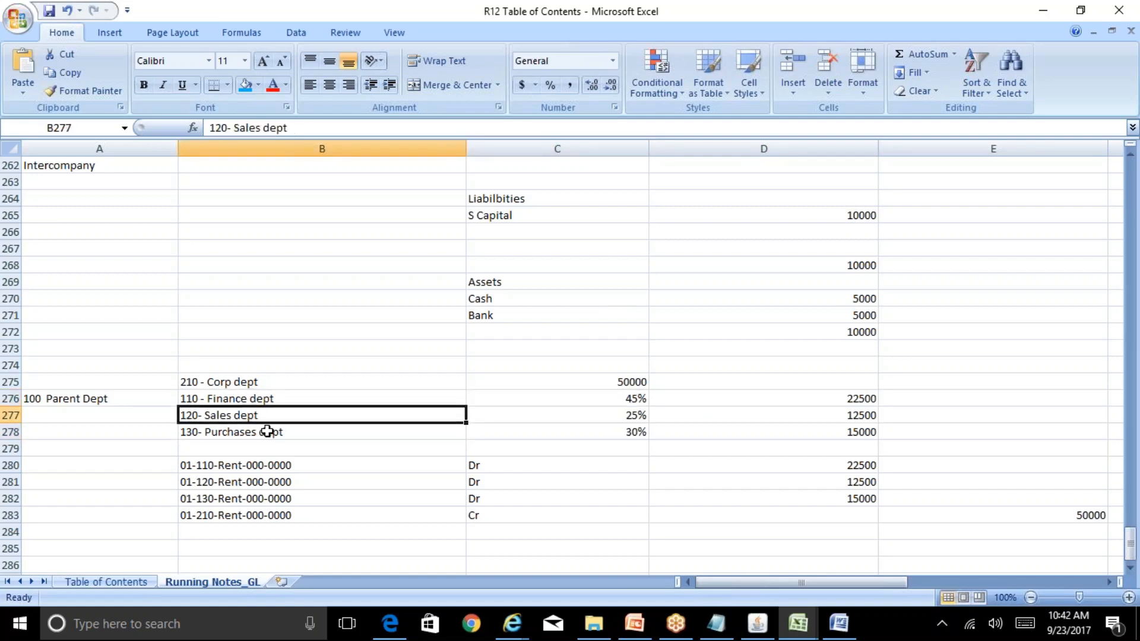
click(267, 432)
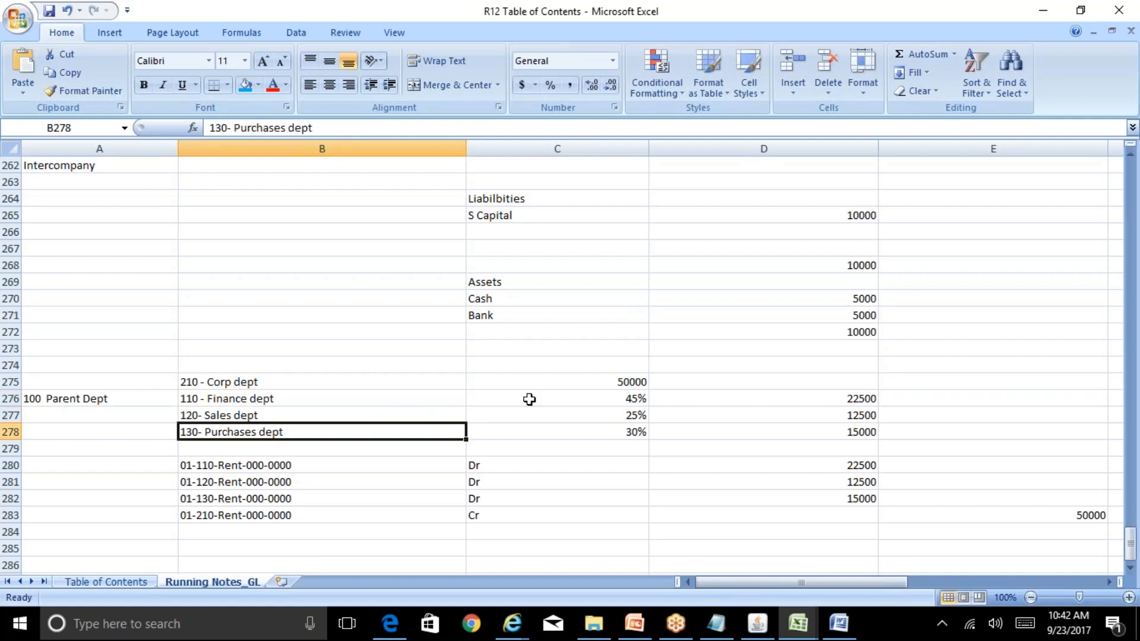
click(561, 403)
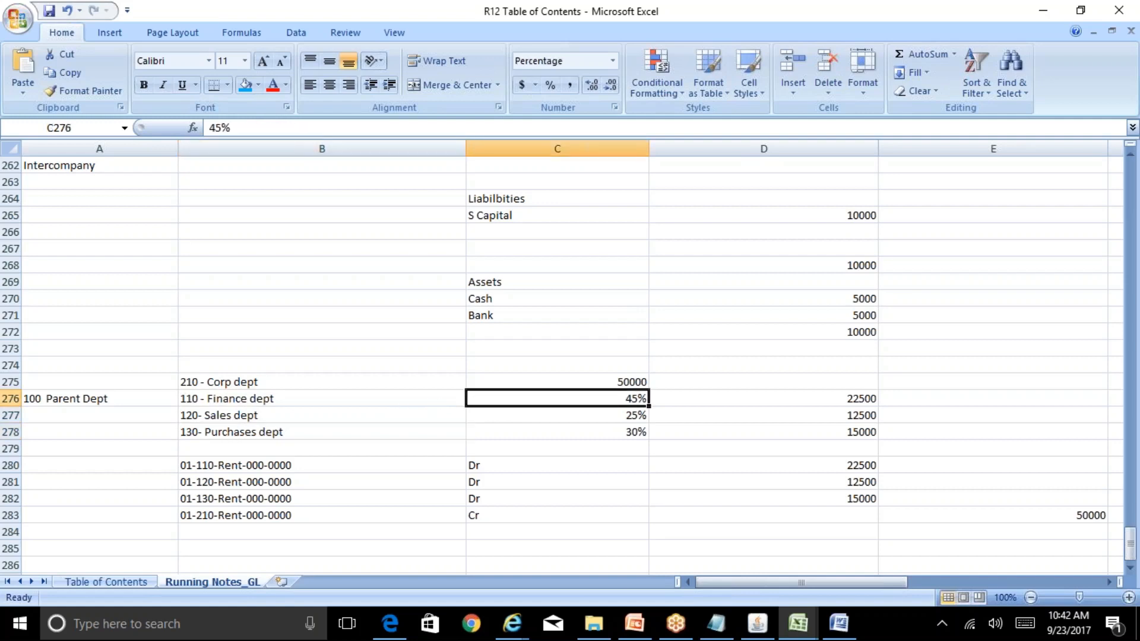
click(291, 399)
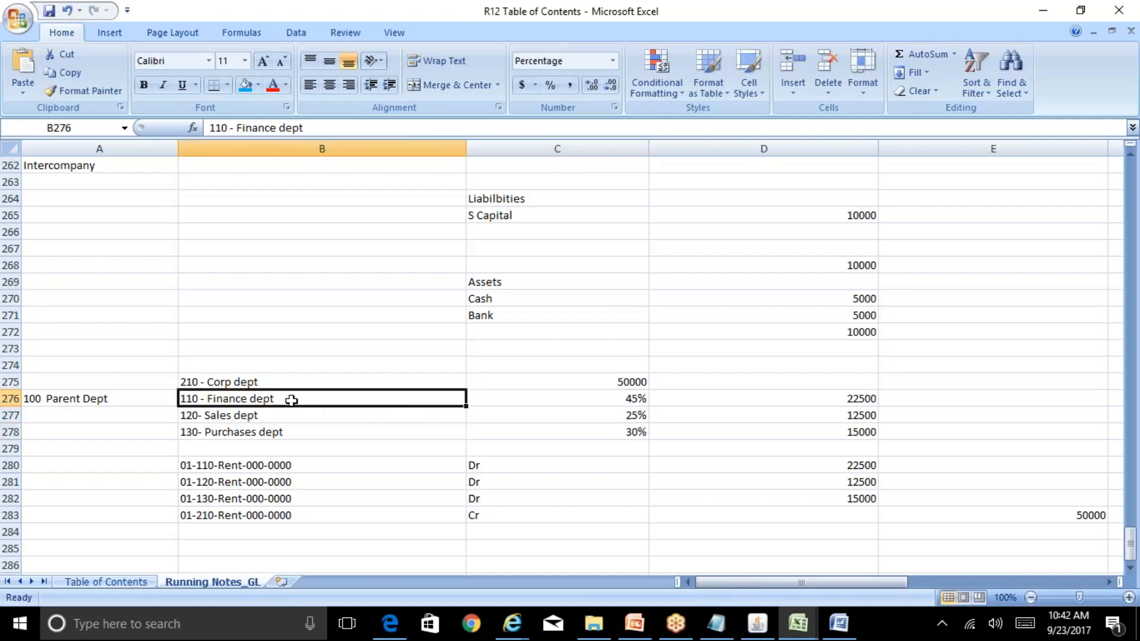
click(292, 419)
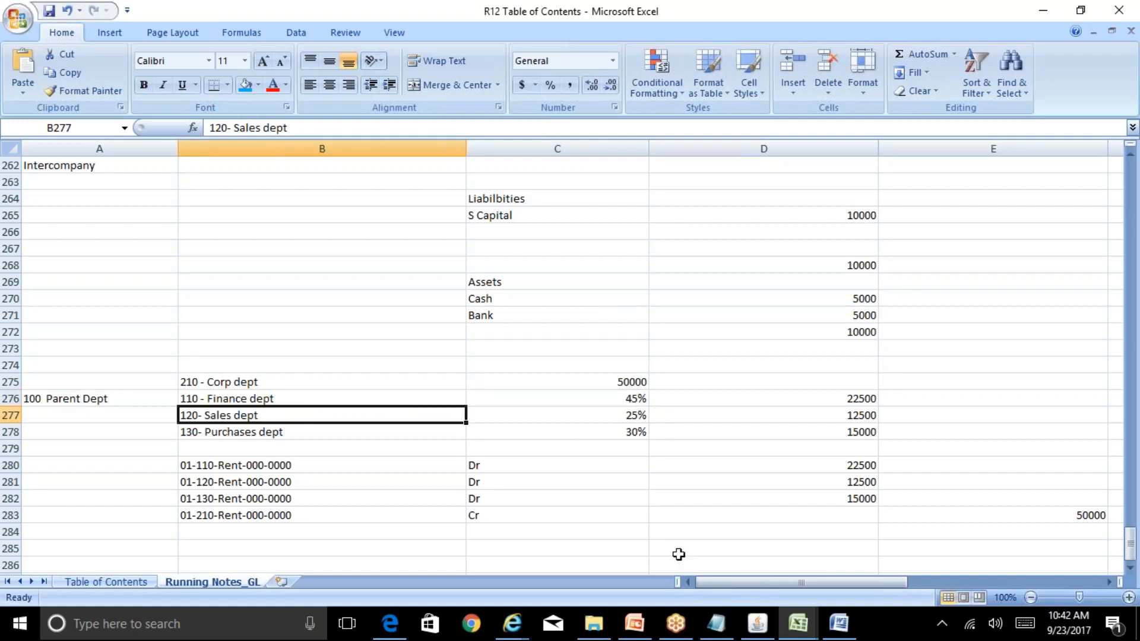
Step: In Oracle Applications, assign type L to the Department segment of Line B
click(758, 624)
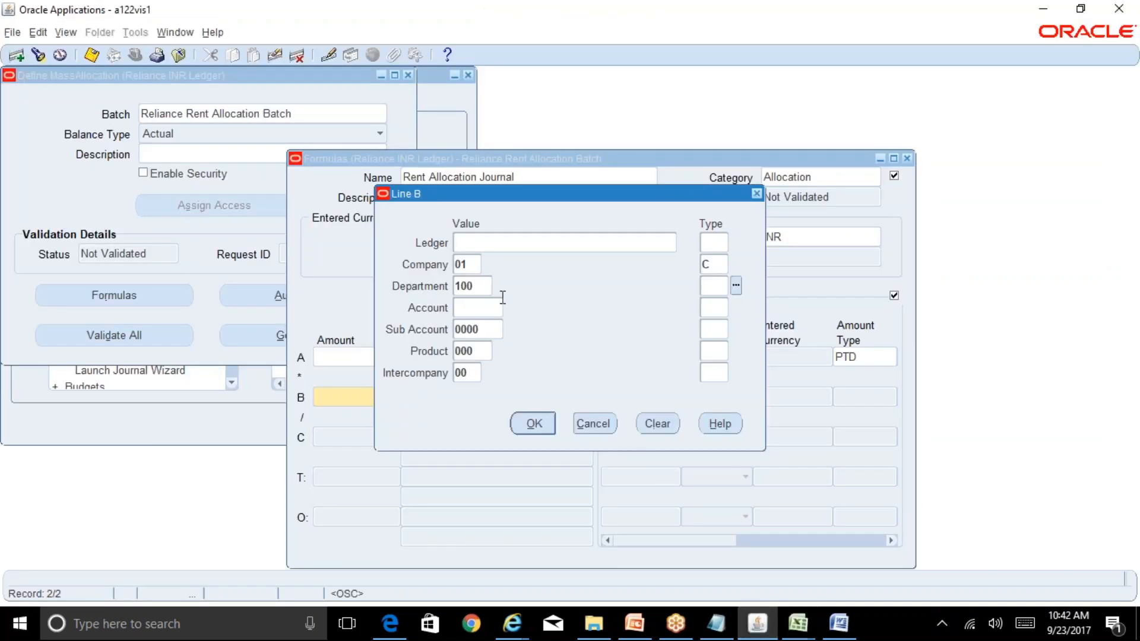
click(736, 286)
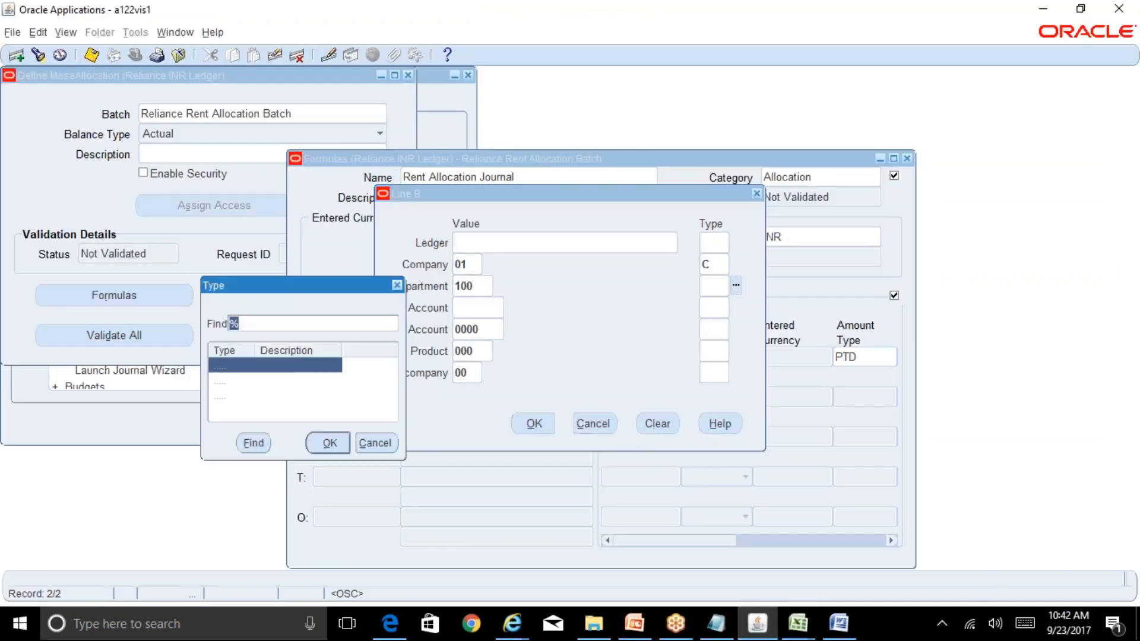
click(282, 383)
click(331, 446)
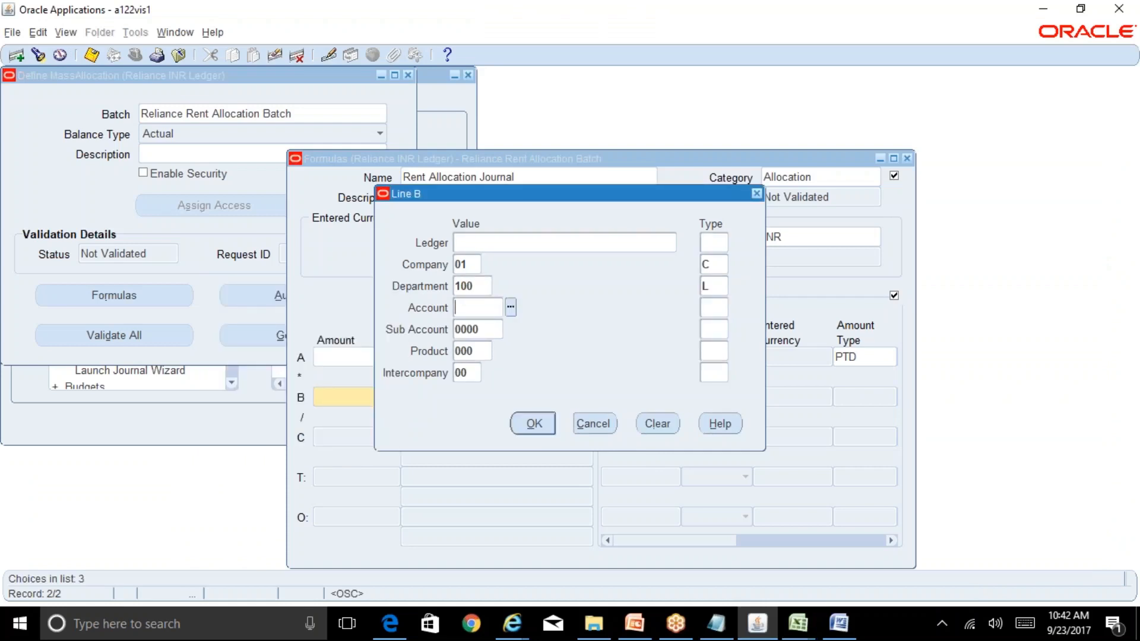
Step: In the R12 Table of Contents workbook, review the child departments in B276:B278 under parent department 100
click(797, 623)
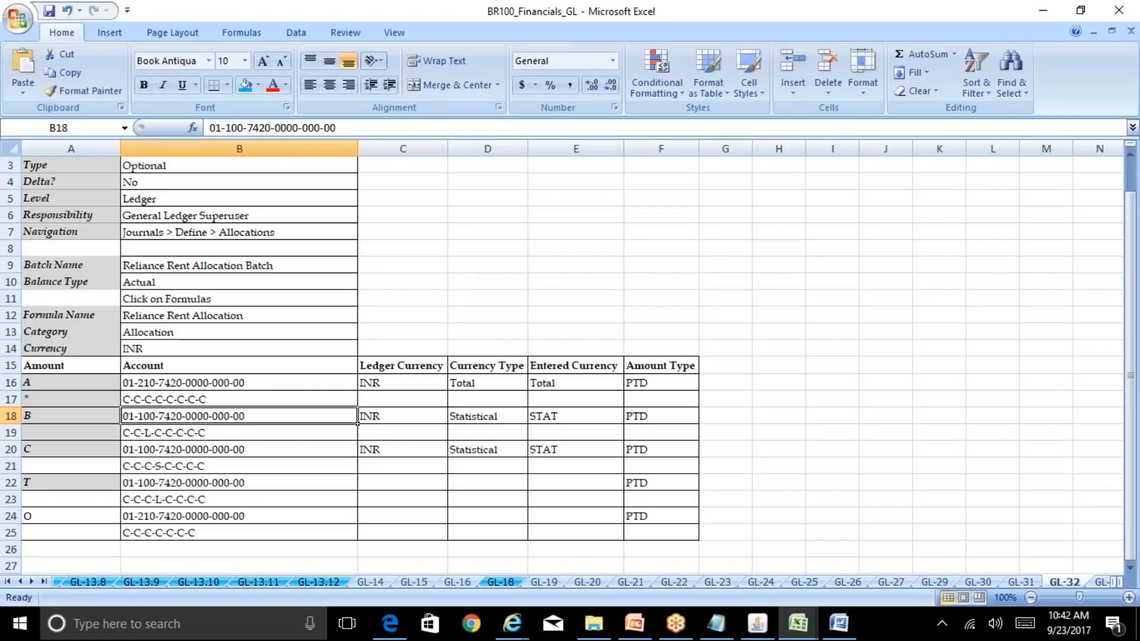
mouse_move(797, 623)
click(732, 560)
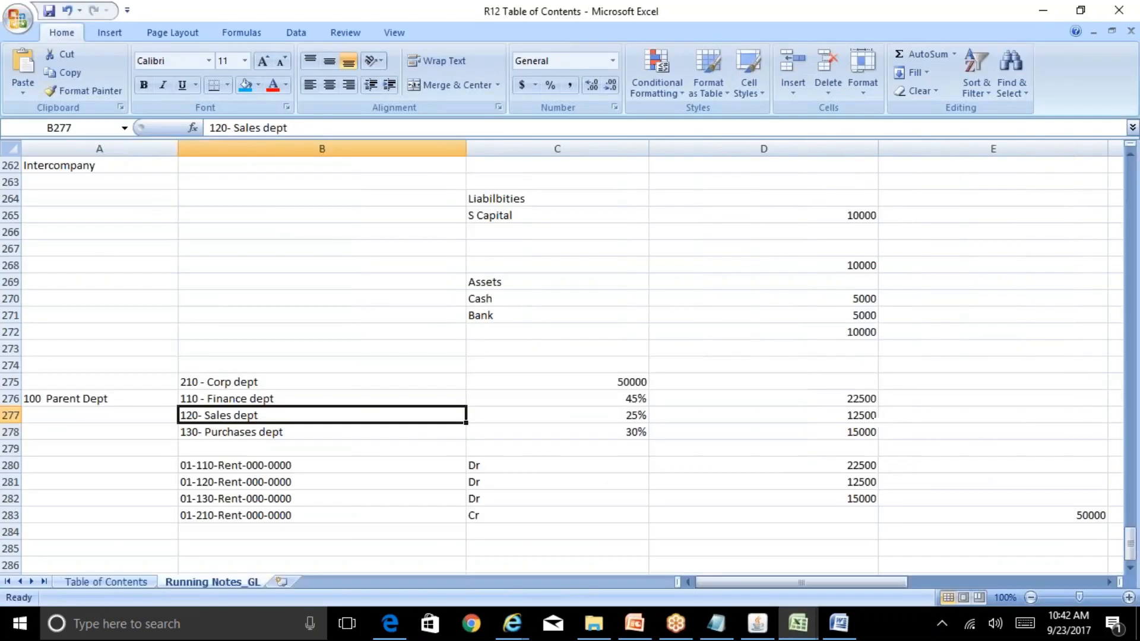
click(211, 398)
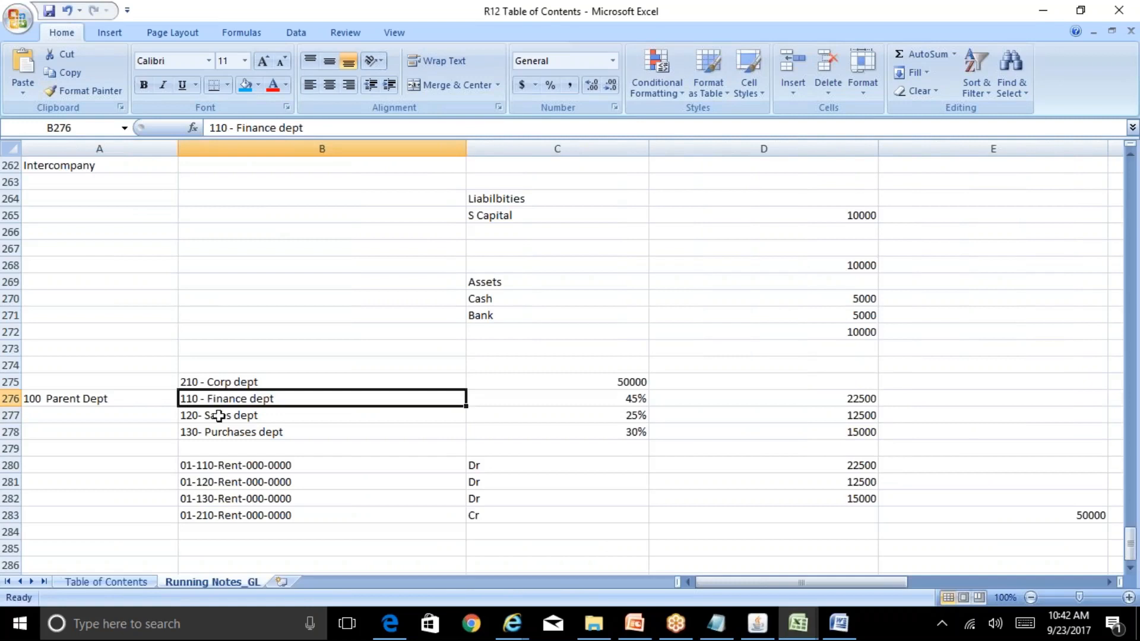
click(220, 415)
click(239, 433)
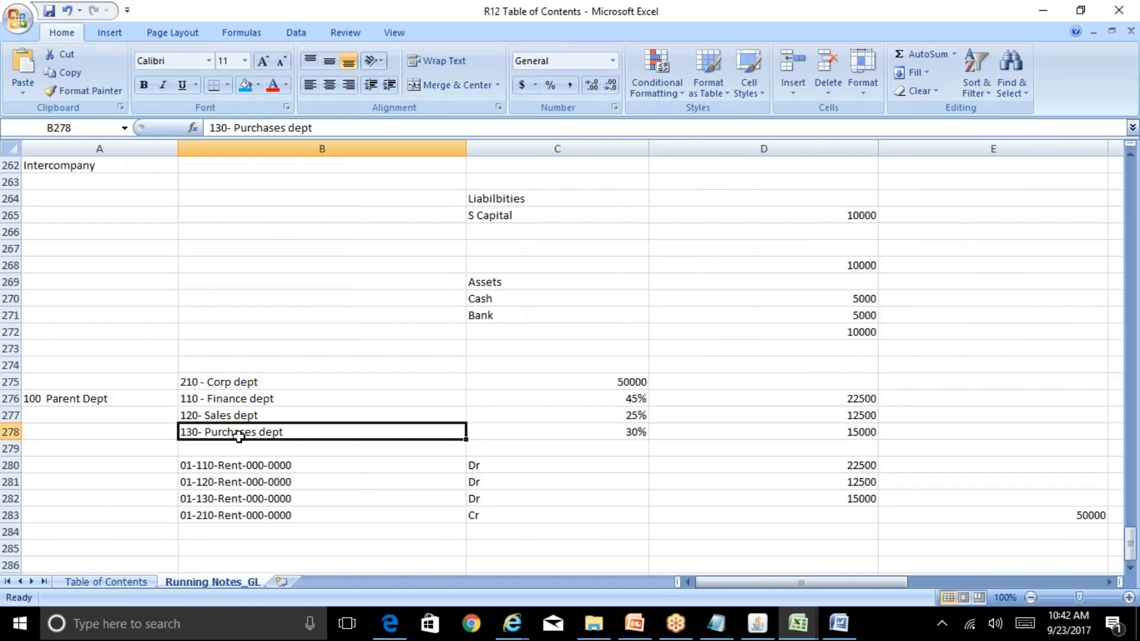
Step: Return to Oracle Applications and set Line B's account to 7420 with type C
click(758, 623)
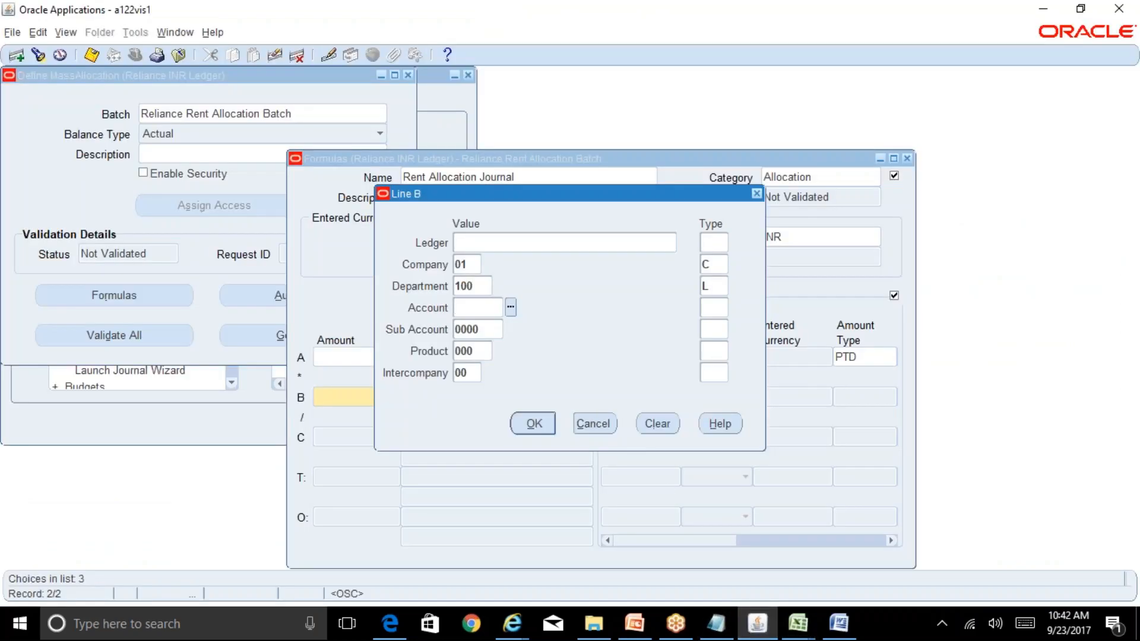
text(7420)
key(Tab)
text(C)
key(Tab)
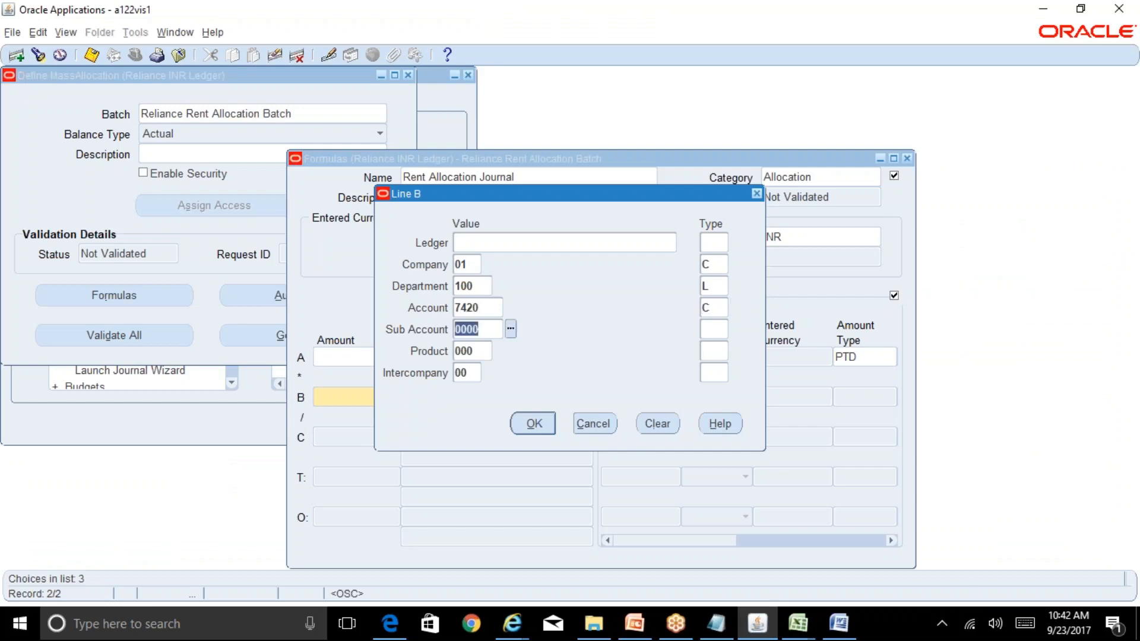
Step: Assign type C to Line B's Sub Account, Product and Intercompany segments and accept the account definition
key(Tab)
text(C)
key(Tab)
key(Tab)
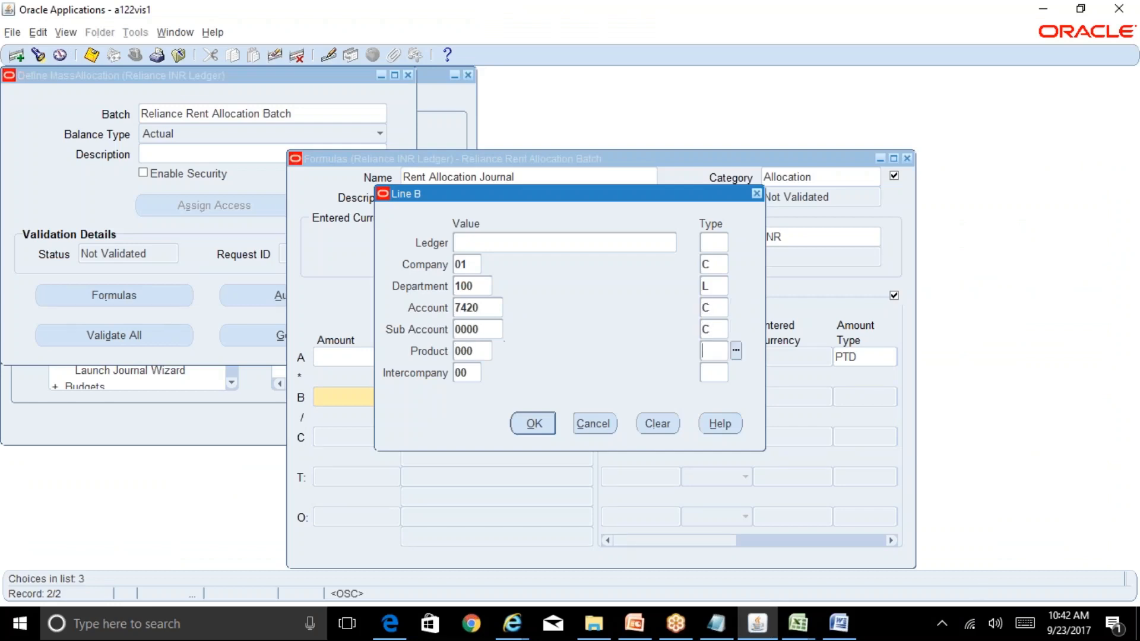
text(C)
key(Tab)
key(Tab)
text(C)
key(Tab)
click(541, 425)
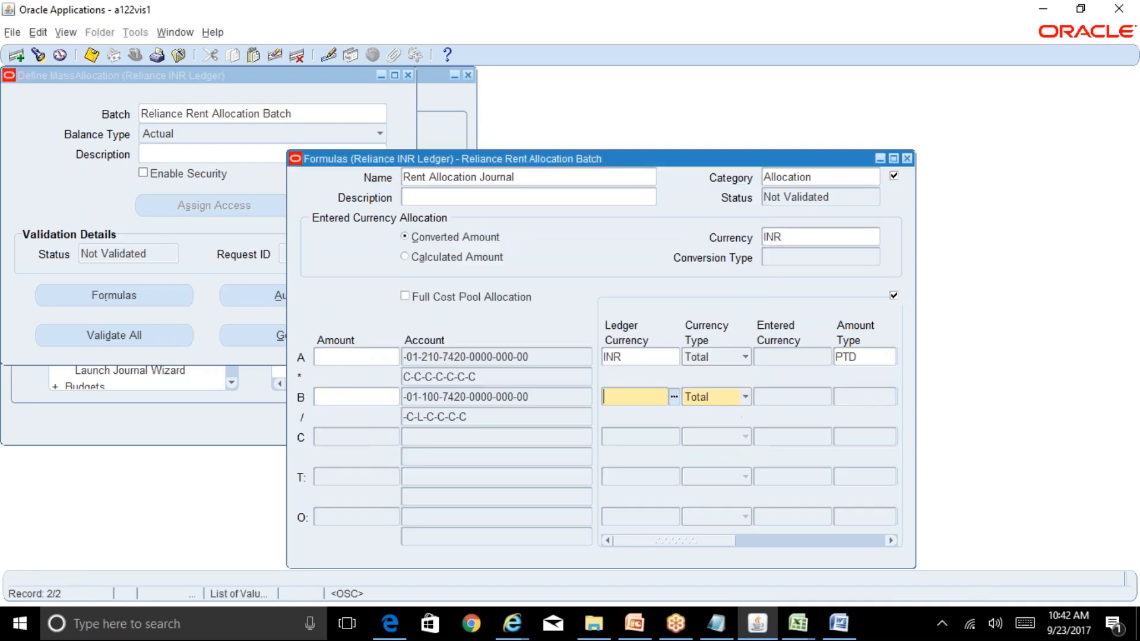
Step: Set formula row B's ledger currency to INR and its currency type to Statistical
click(674, 399)
text(i%)
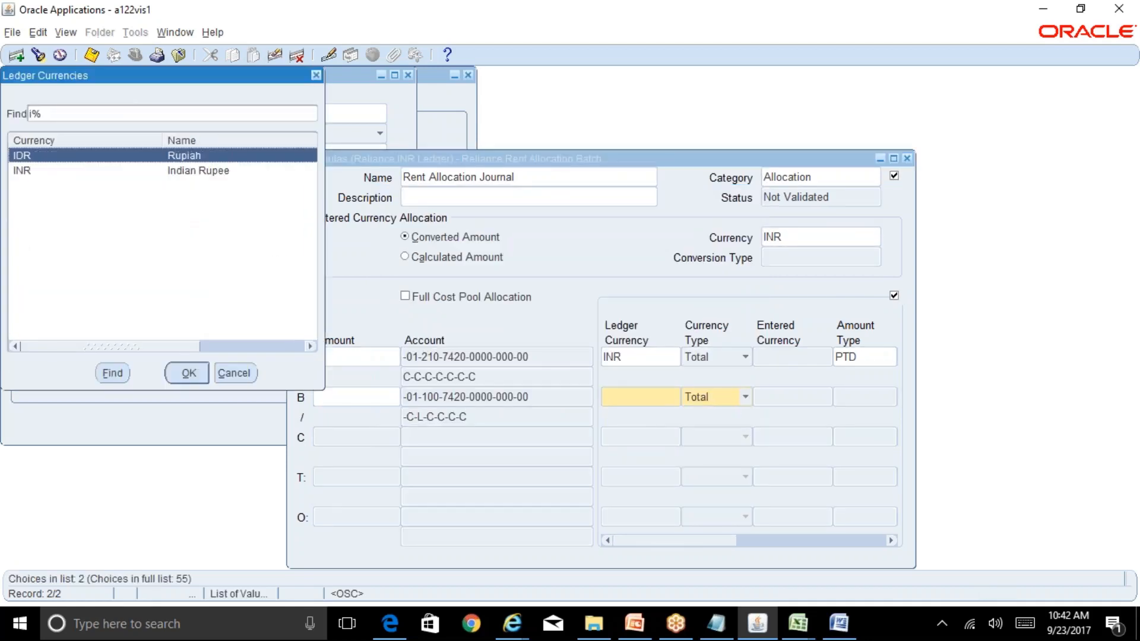
key(Down)
key(Return)
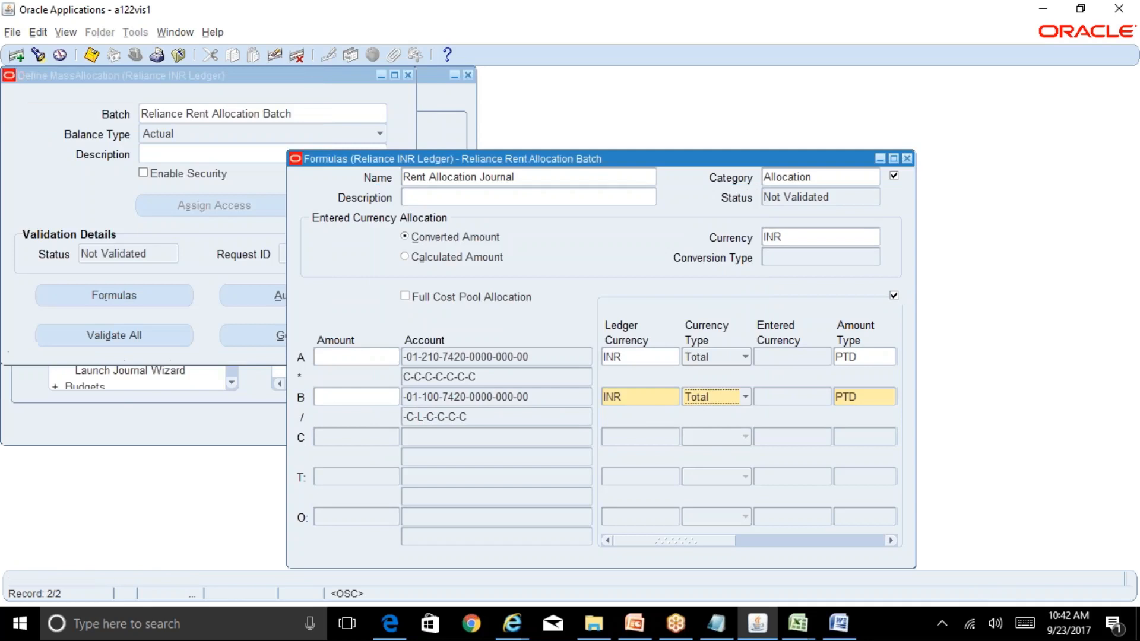
click(744, 394)
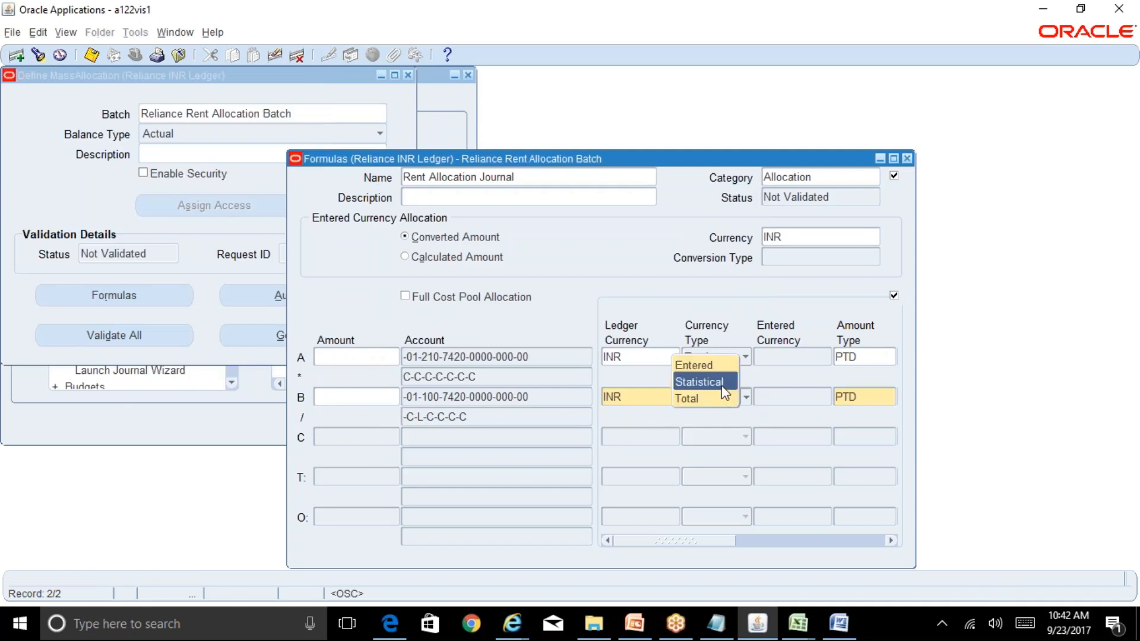
click(724, 383)
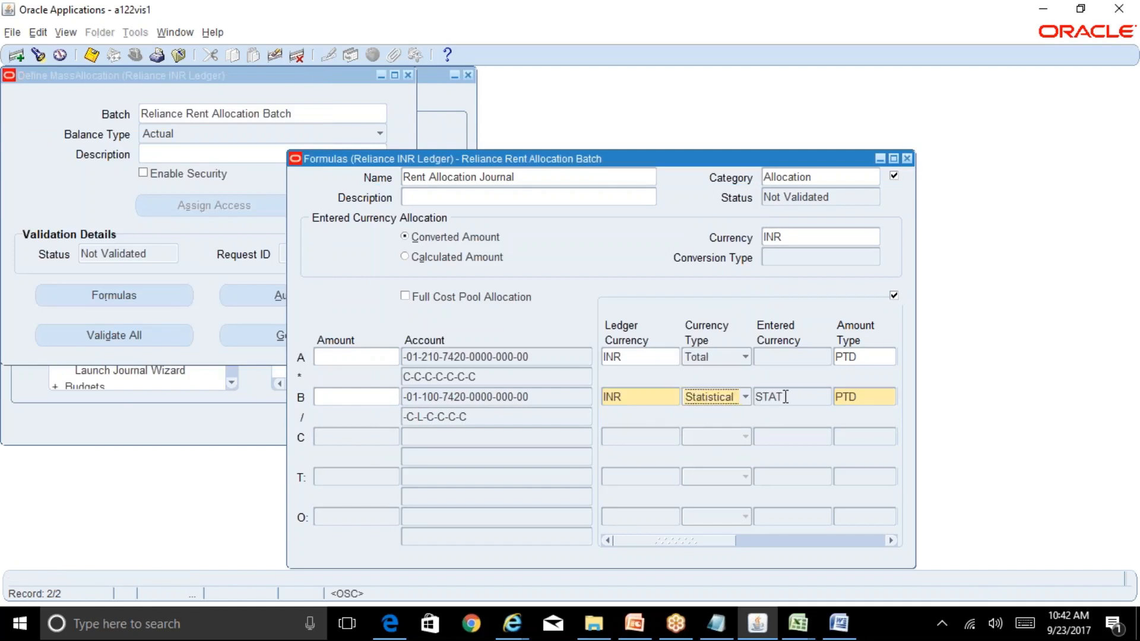
key(Tab)
drag(728, 539, 675, 547)
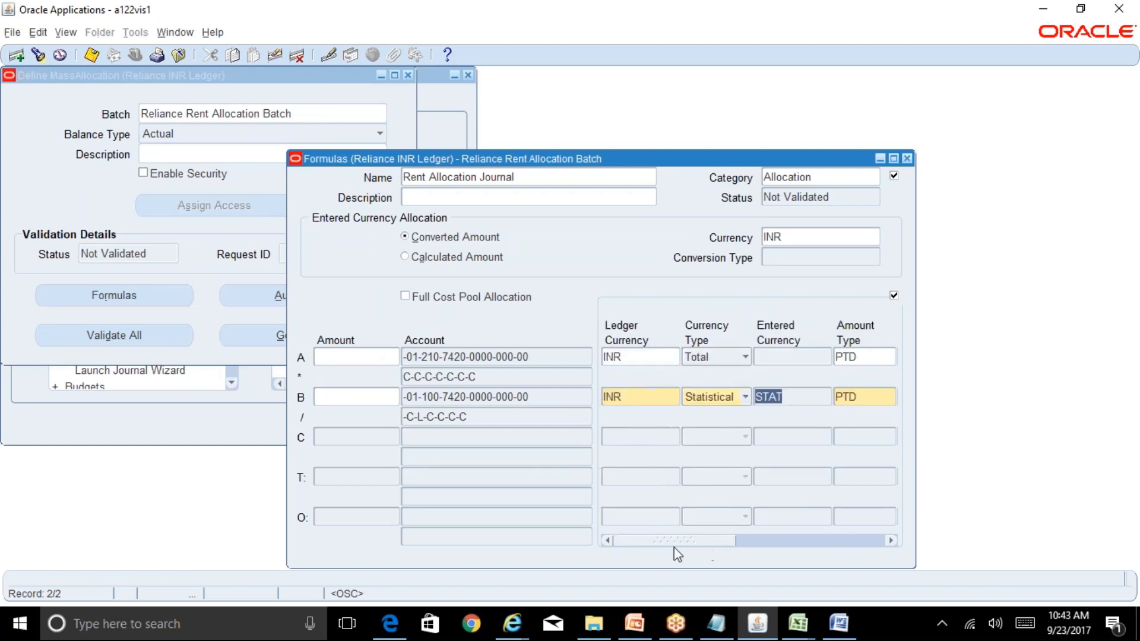
Step: Reopen Line B's account definition, assign type C to the Ledger segment and accept it
click(447, 438)
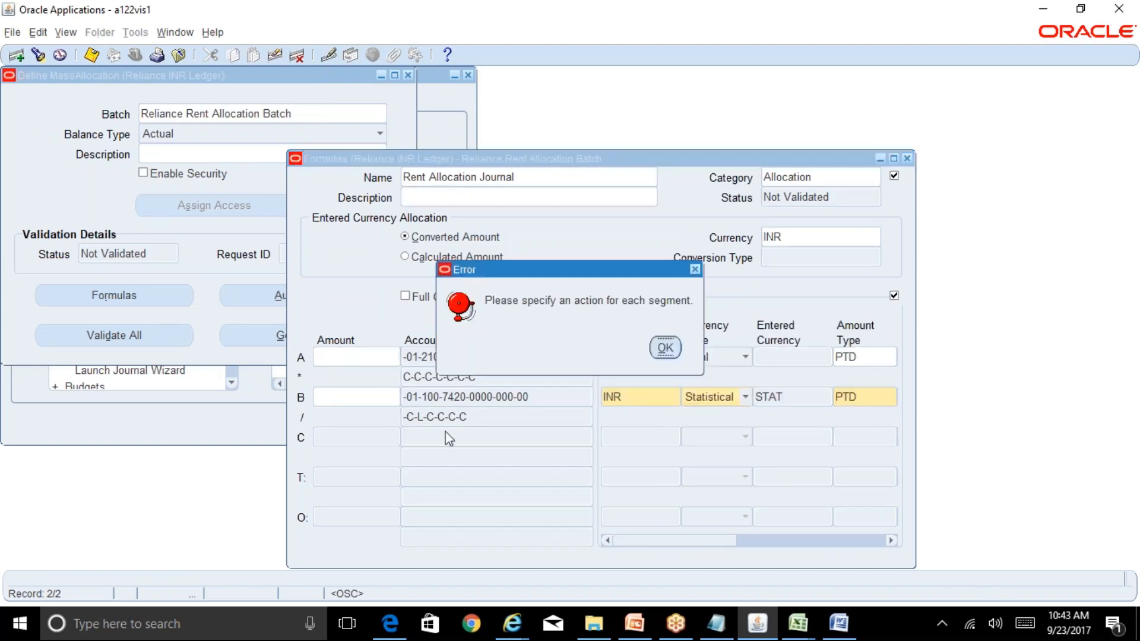
click(666, 349)
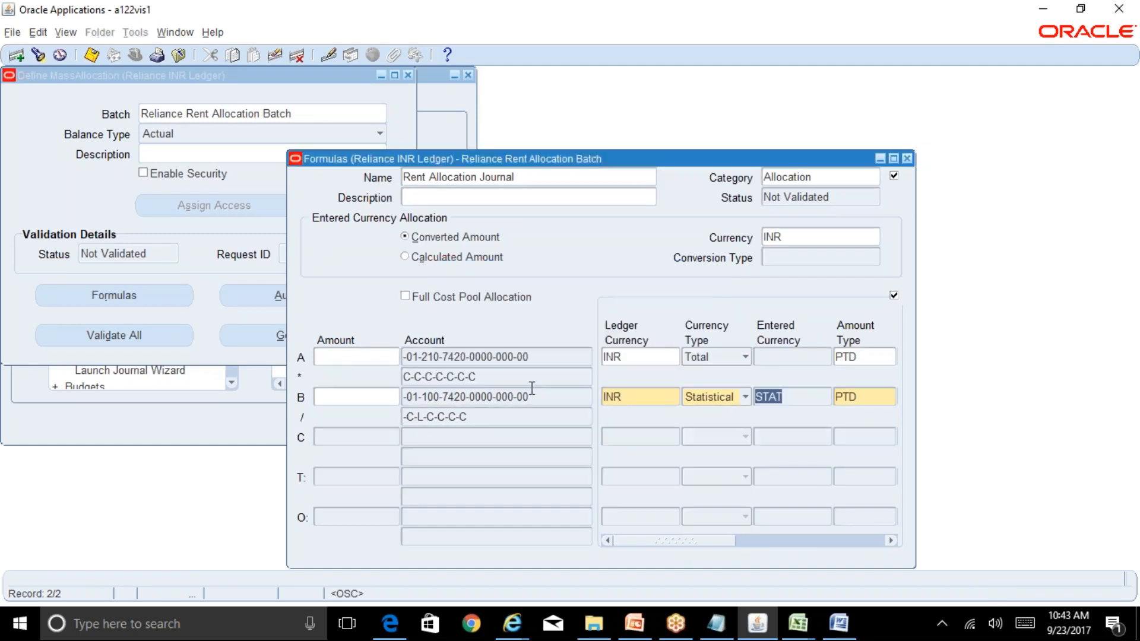
click(514, 396)
click(719, 244)
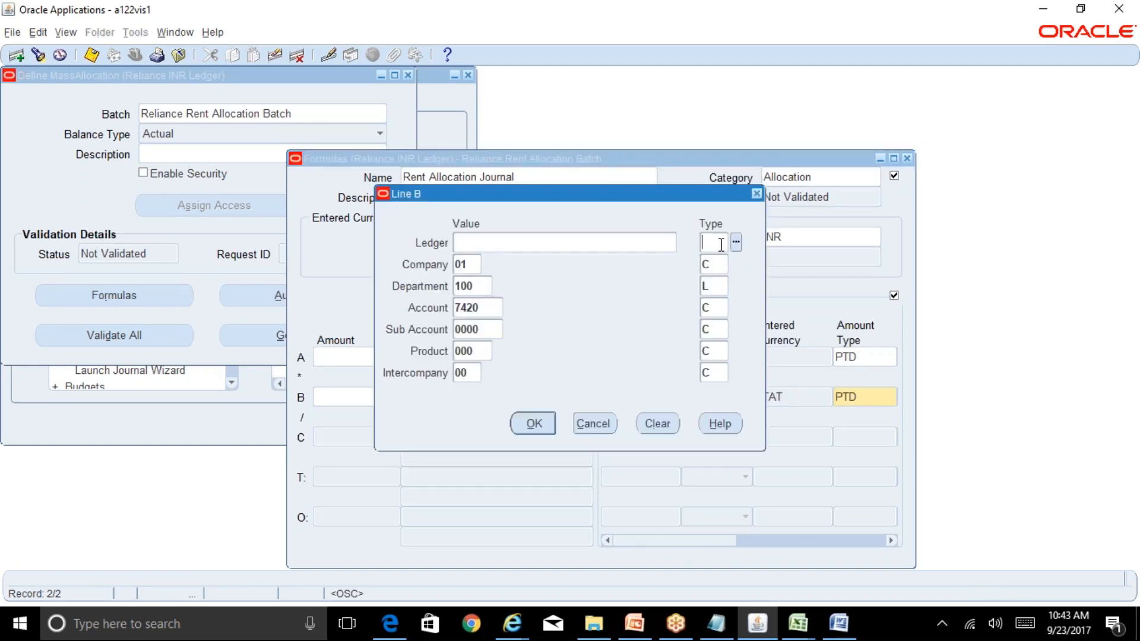
text(C)
key(Tab)
click(533, 423)
Step: Open row C's account definition and set company 01 with type C and department 100 with type S
key(Down)
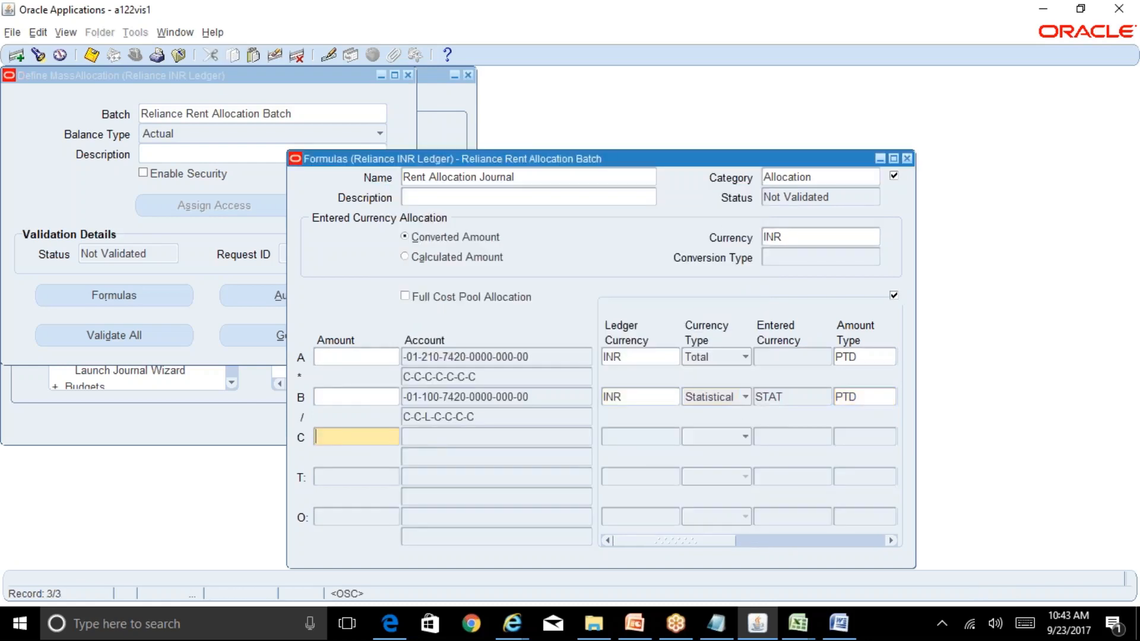
key(Tab)
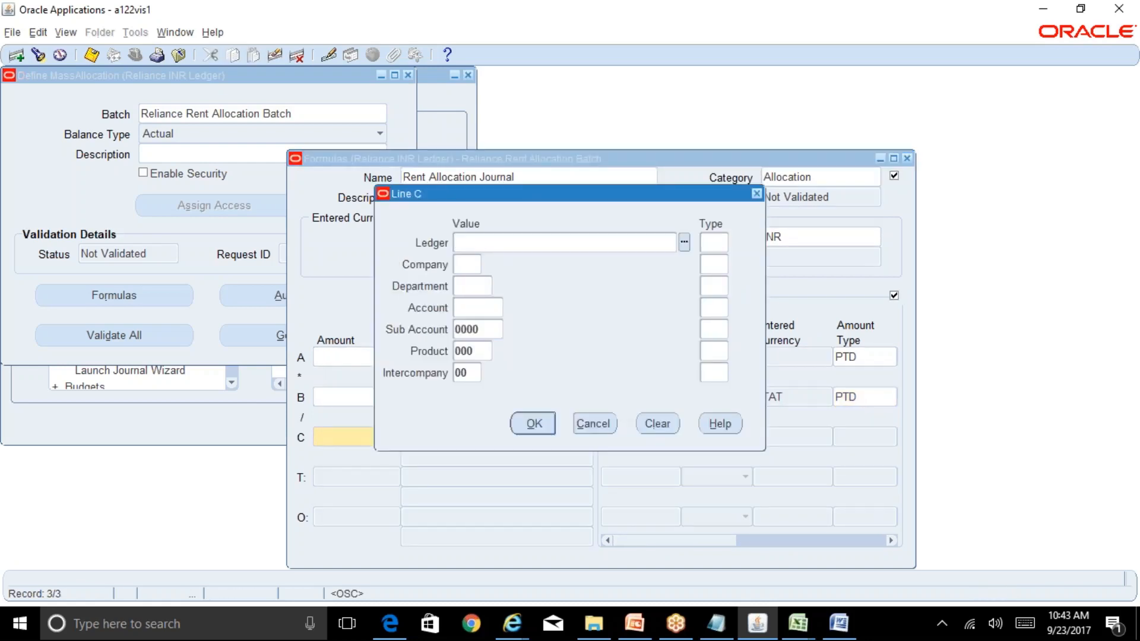
click(469, 265)
text(01)
key(Tab)
key(Tab)
text(100)
key(Tab)
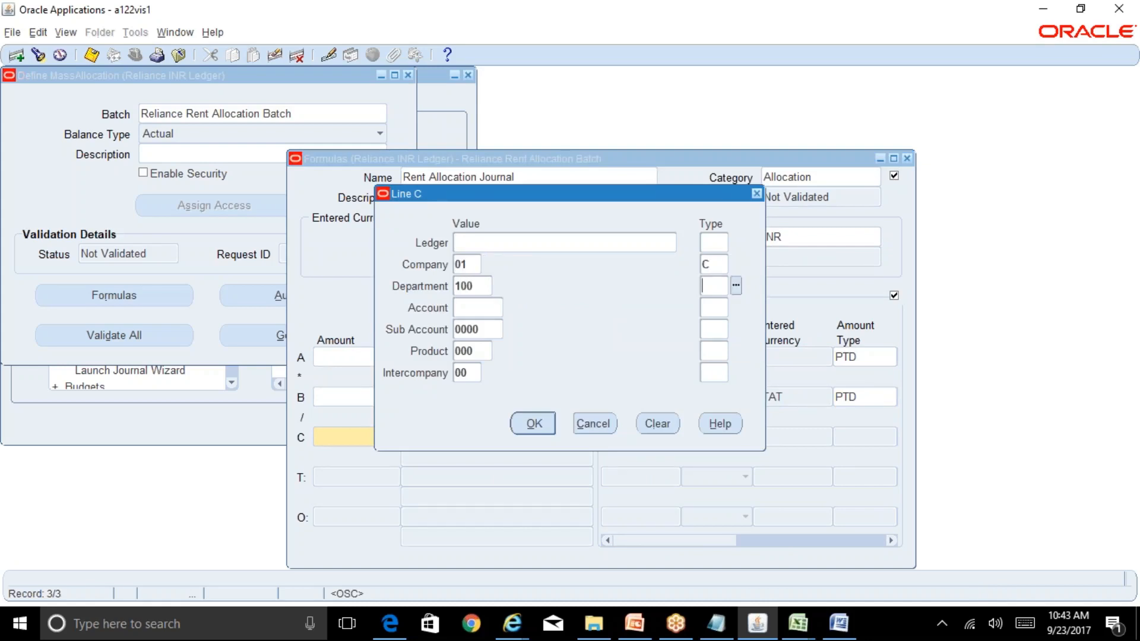
text(S)
key(Tab)
Step: Set Line C's account to 7420 and assign type C to its Account, Sub Account, Product and Intercompany segments
text(7420)
key(Tab)
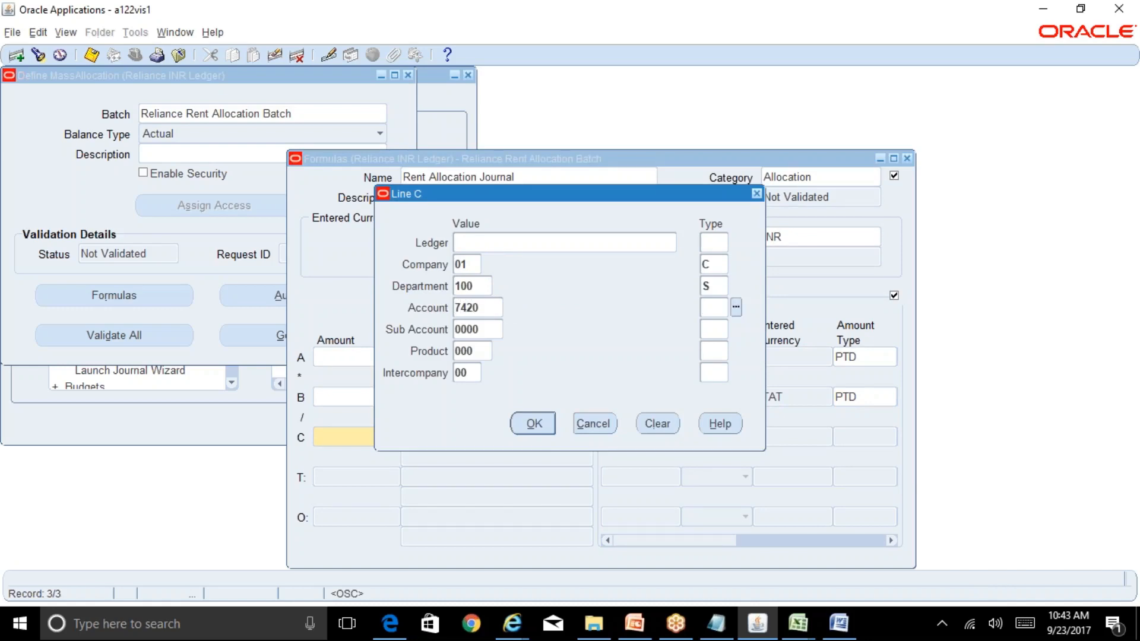
text(C)
key(Tab)
key(Tab)
text(C)
key(Tab)
text(C)
key(Tab)
key(Tab)
text(C)
key(Tab)
Step: In the R12 Table of Contents workbook, examine the allocation formulas in D276:D278 for the three departments
click(479, 291)
click(797, 623)
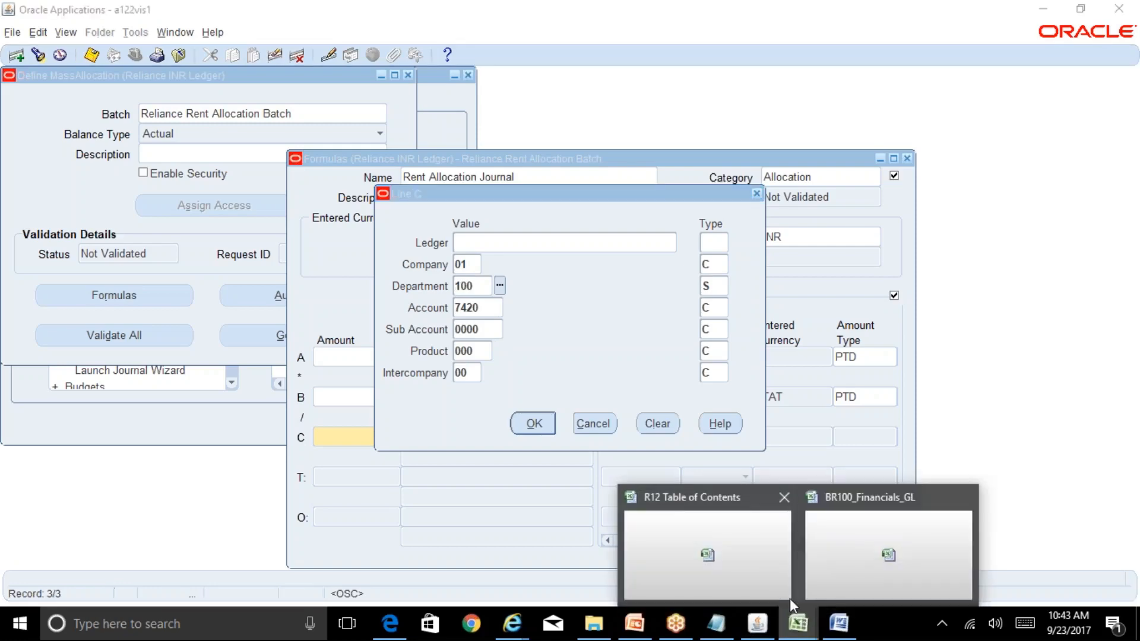
click(768, 575)
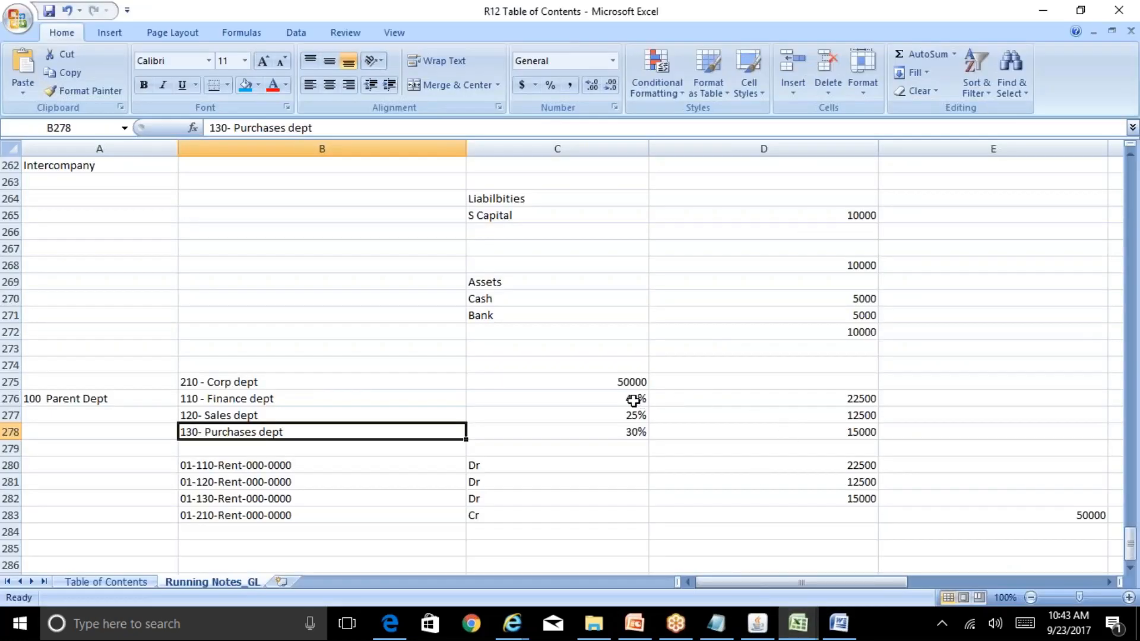
click(787, 396)
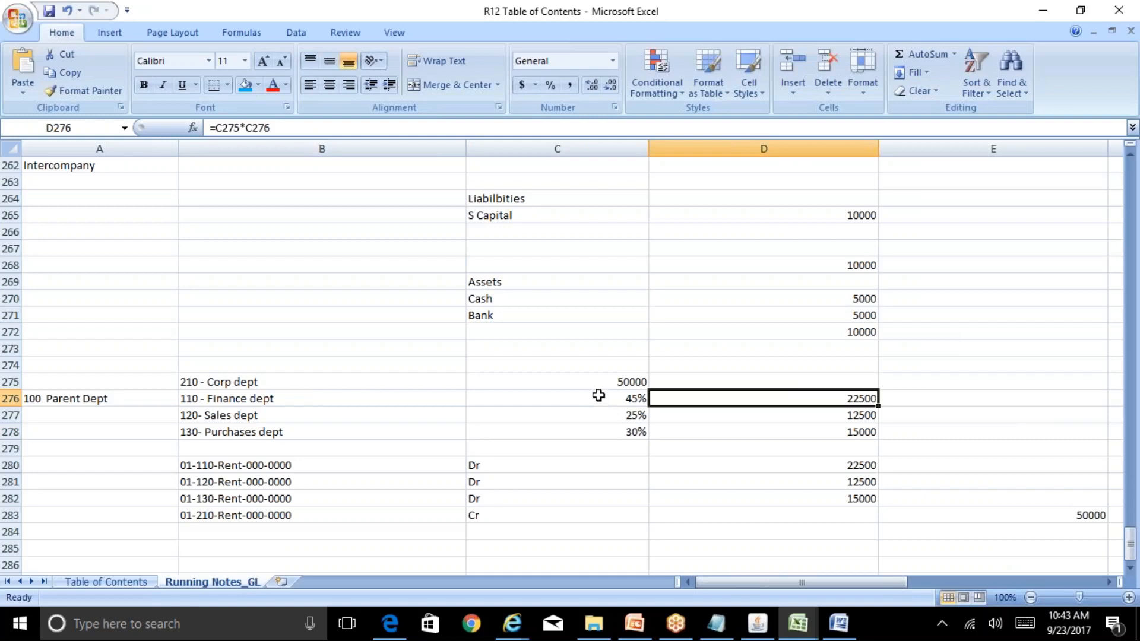
click(712, 414)
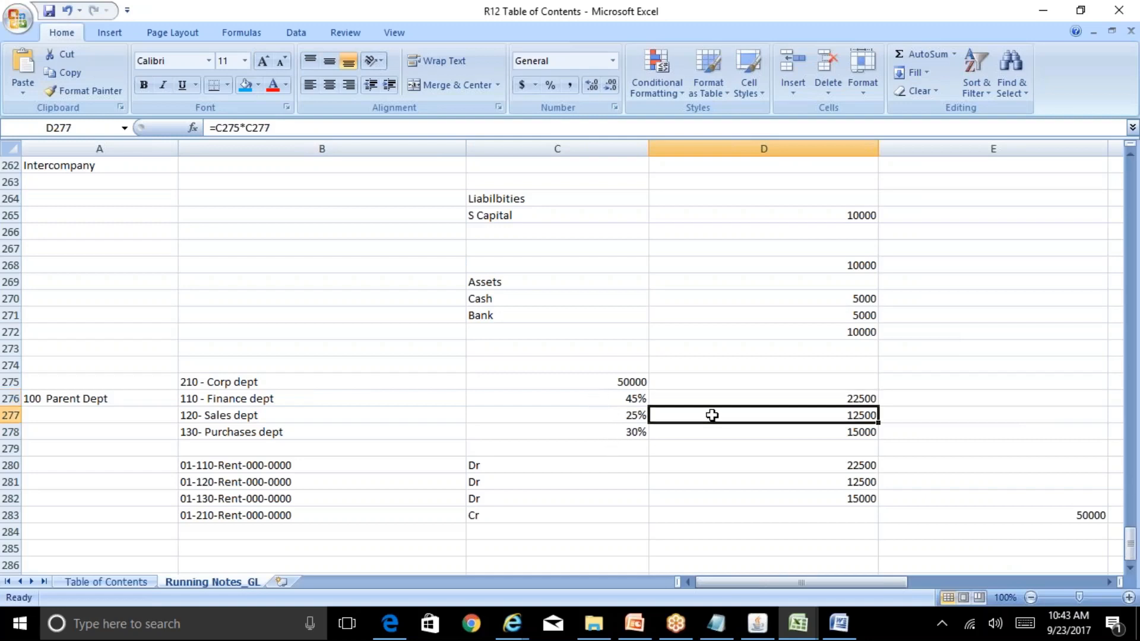
click(703, 436)
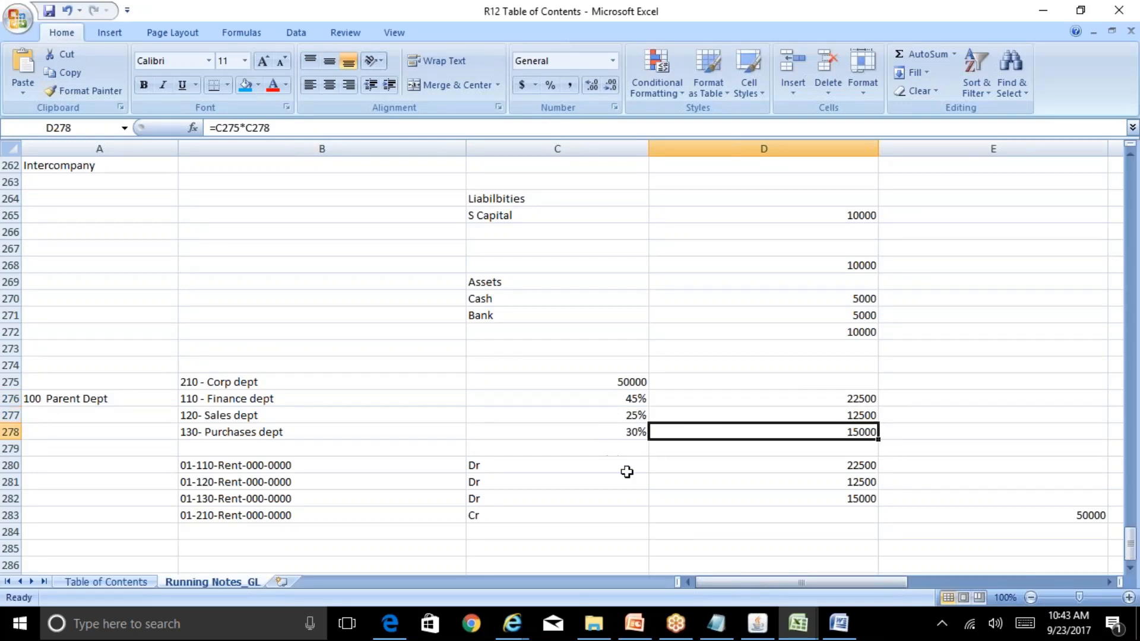
Step: In Oracle Applications, accept Line C's account definition and set row C's ledger currency to INR with currency type Statistical
click(759, 628)
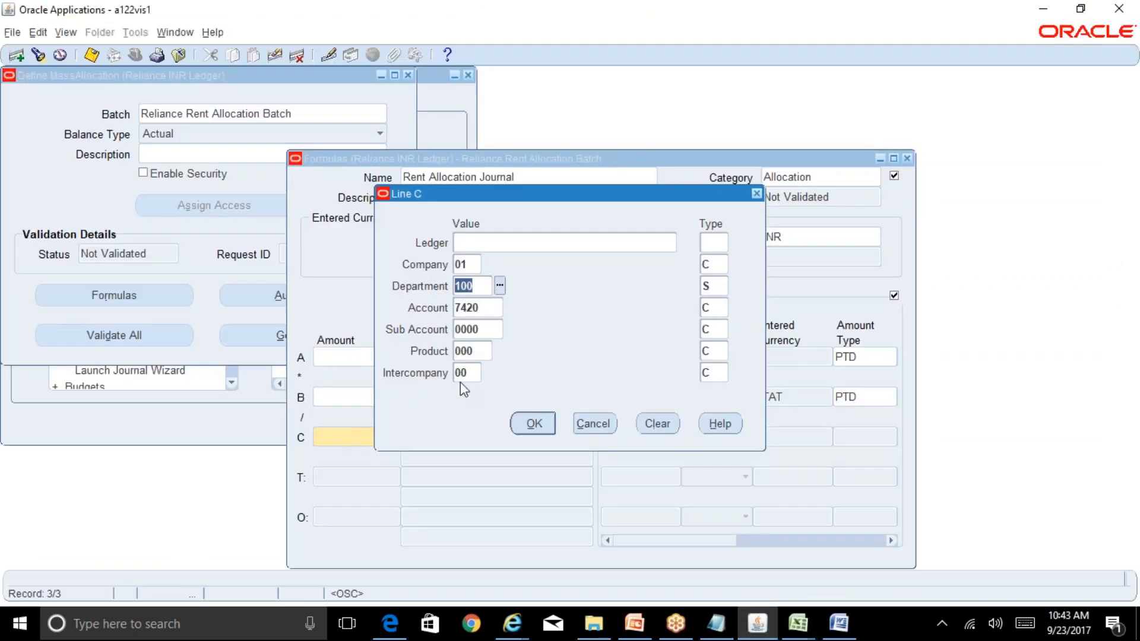
click(707, 287)
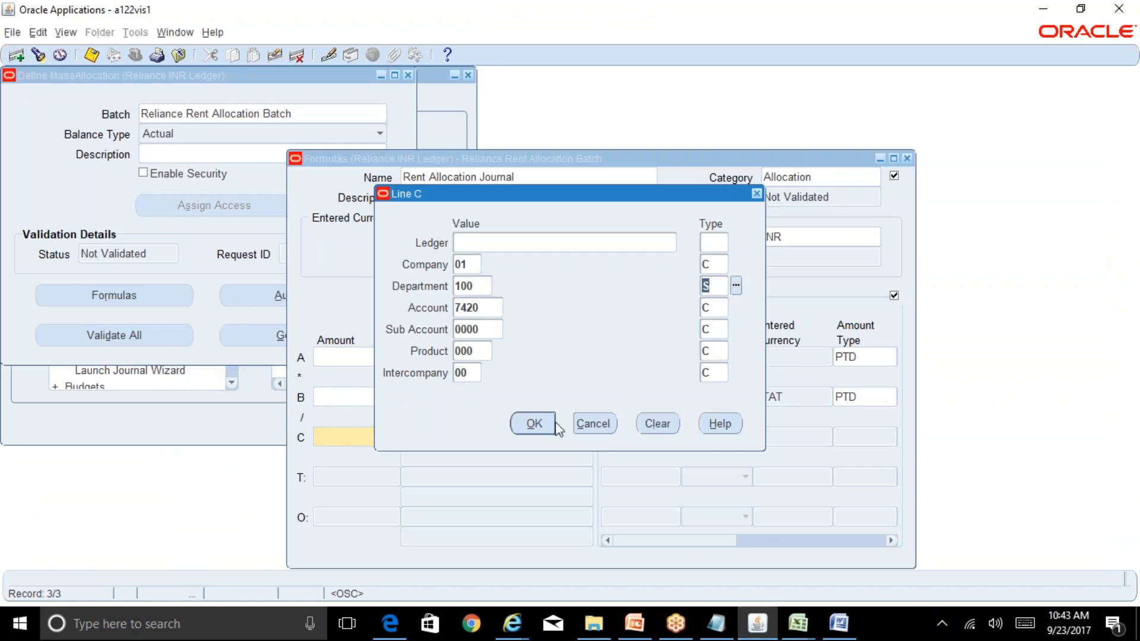
click(533, 424)
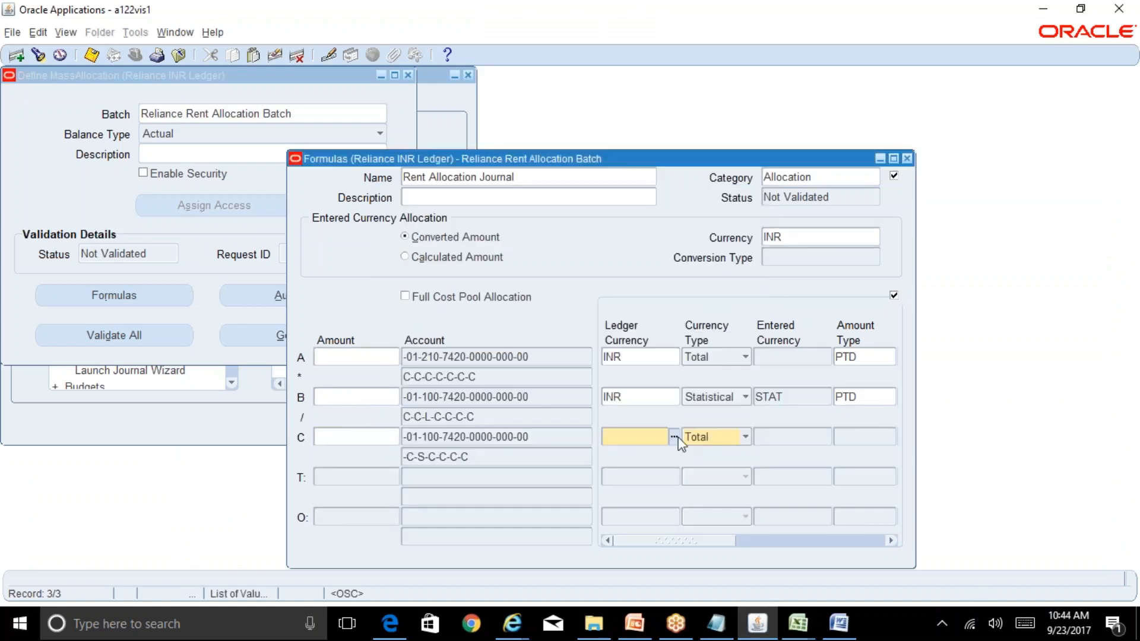
text(INR)
key(Tab)
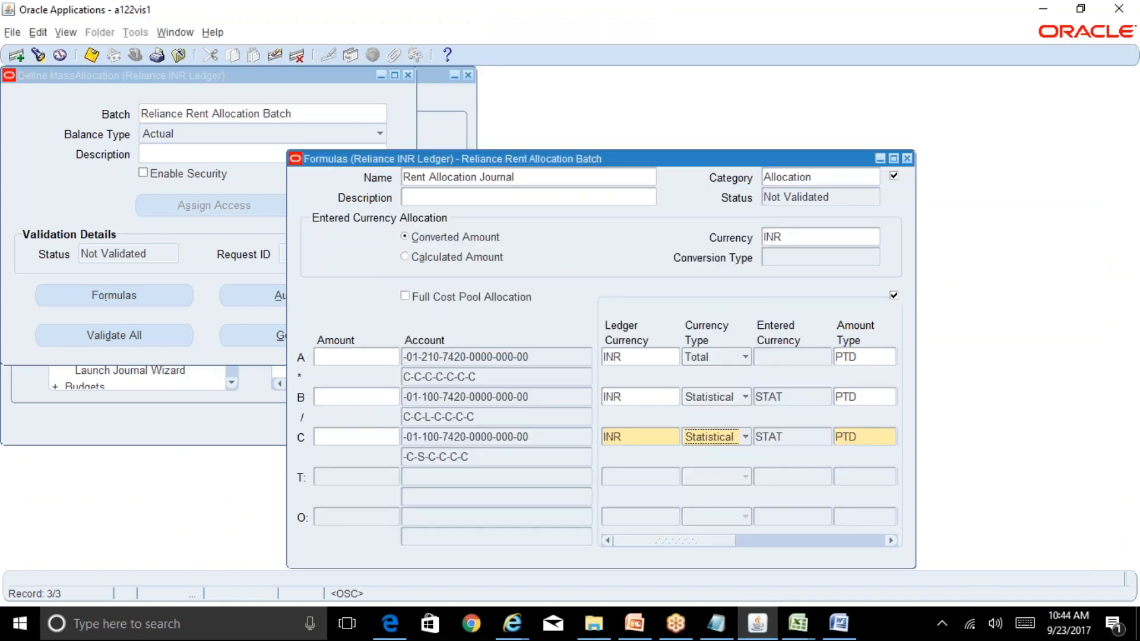
mouse_move(703, 539)
mouse_down()
mouse_move(734, 539)
mouse_move(684, 544)
mouse_up()
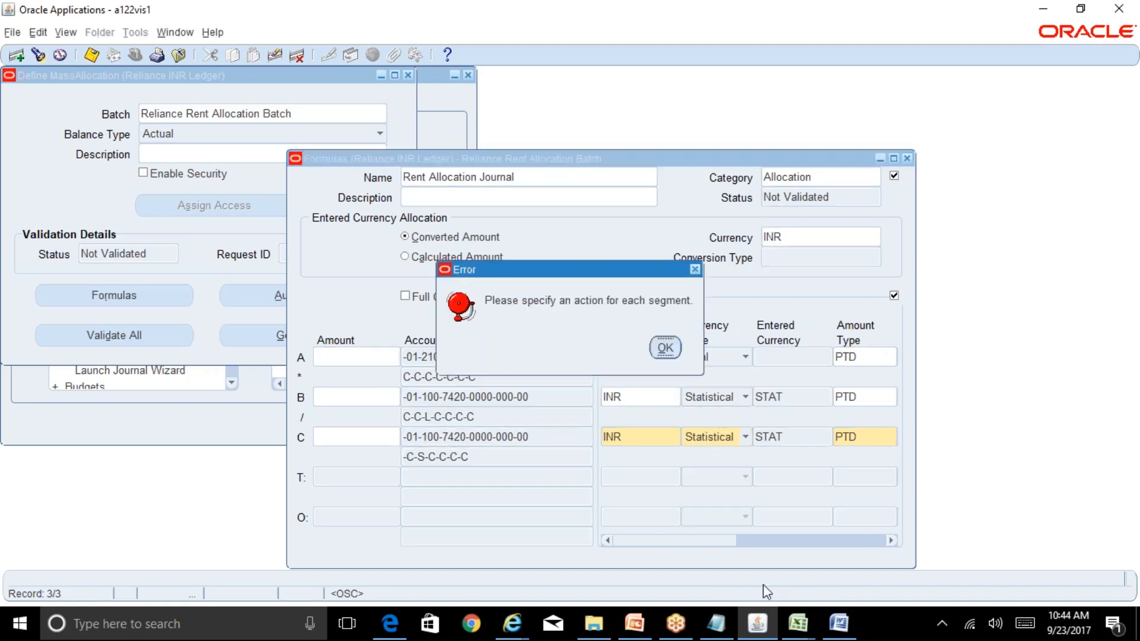
Step: Reopen Line C's account definition, assign type C to its Ledger segment and accept it
click(664, 349)
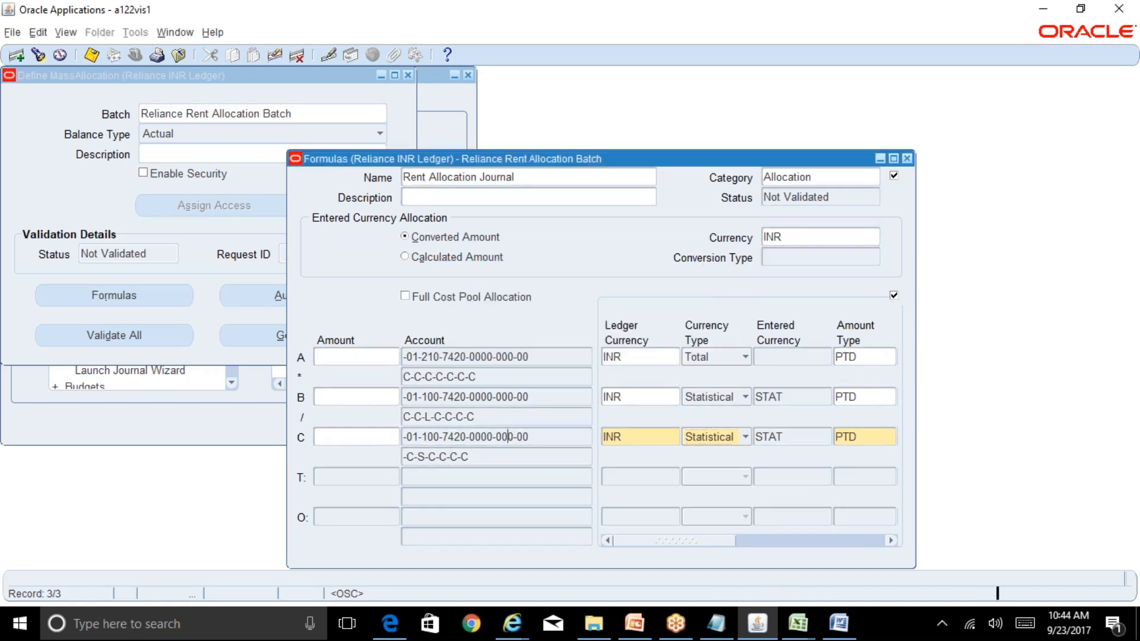
key(Tab)
key(Tab)
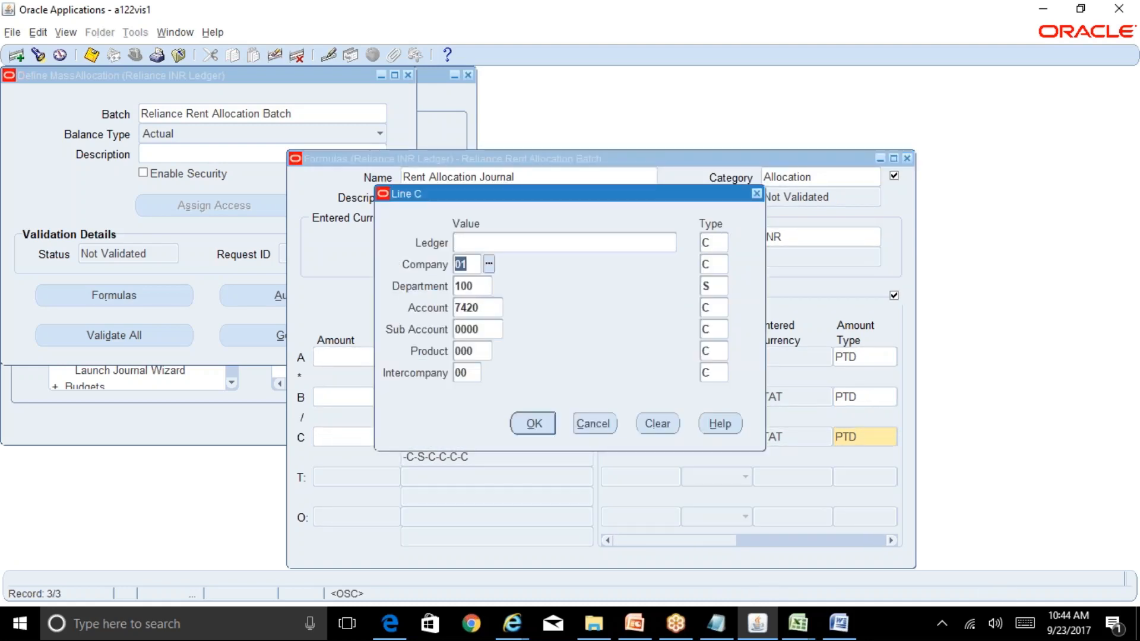
click(535, 426)
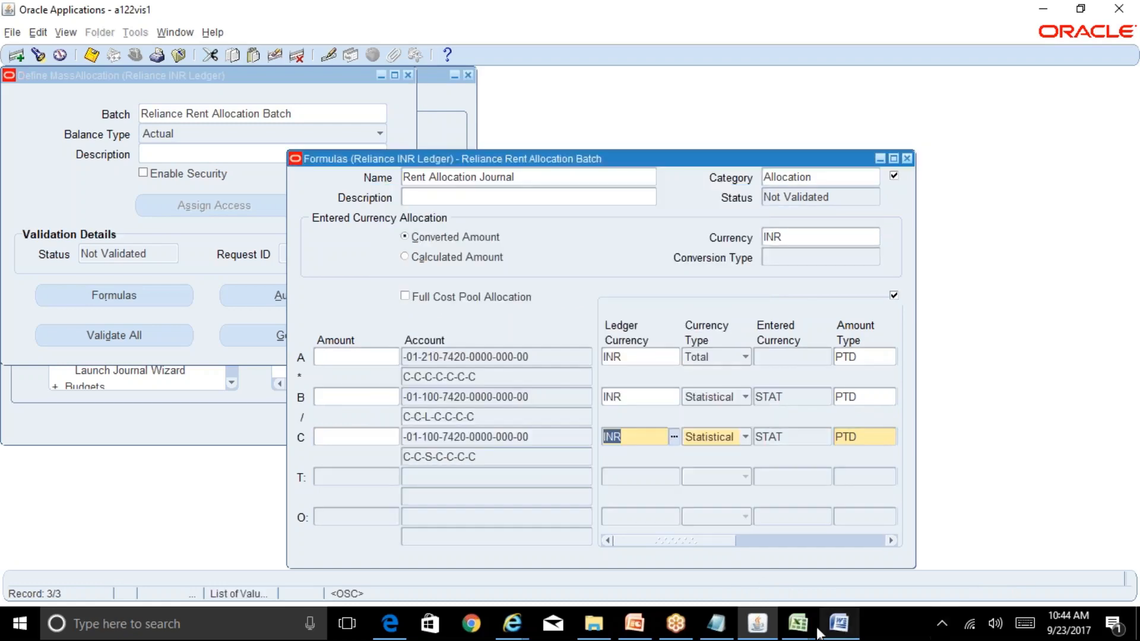
Step: Following row T (B22) of the BR100_Financials_GL workbook, open the Target account definition in Oracle Applications and set company 01 with type C and department 100
mouse_move(798, 623)
click(867, 561)
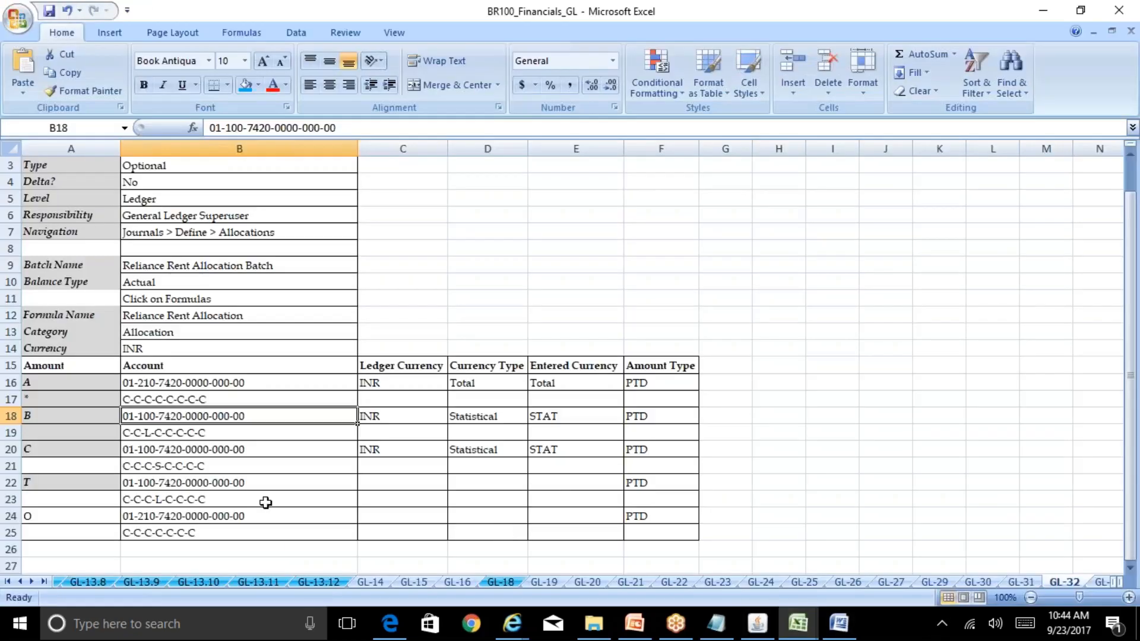
click(226, 483)
click(757, 623)
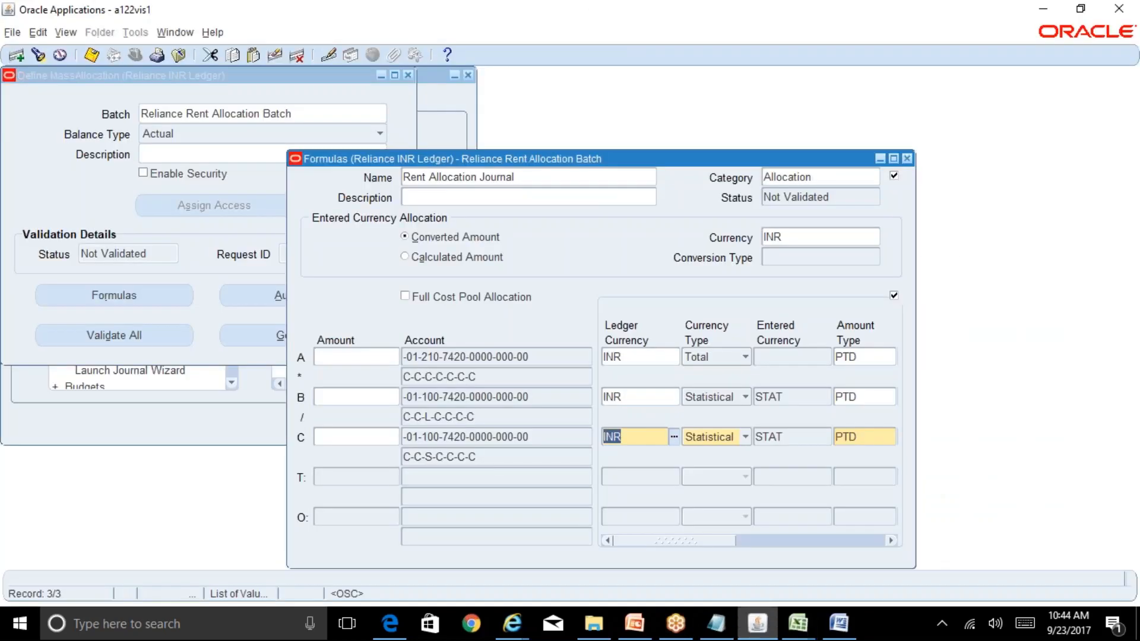
click(484, 476)
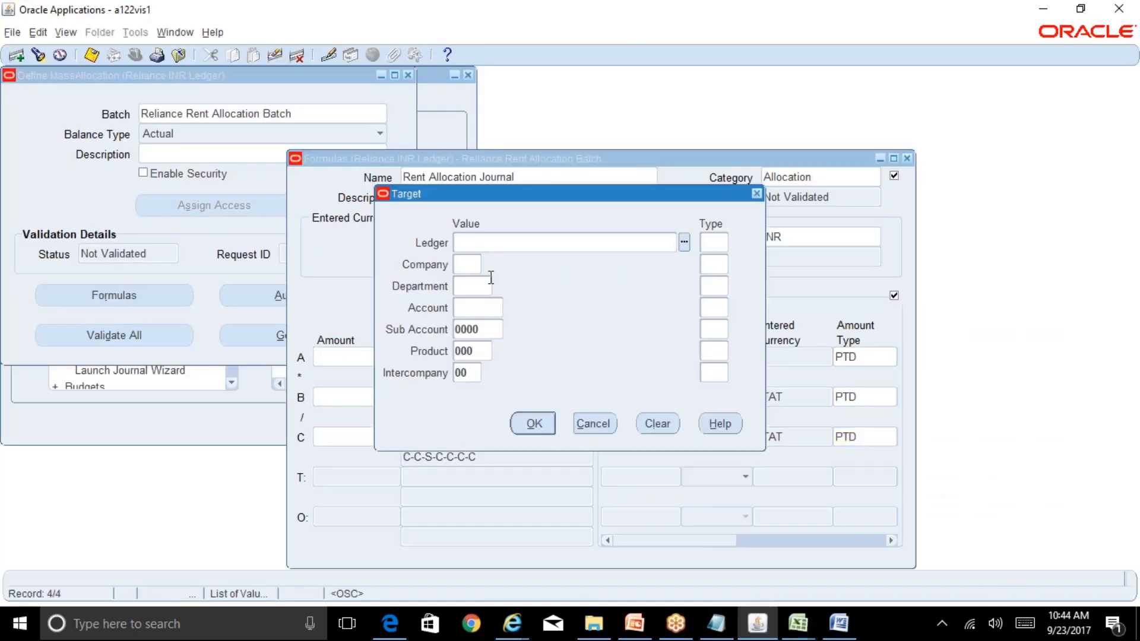
mouse_move(774, 621)
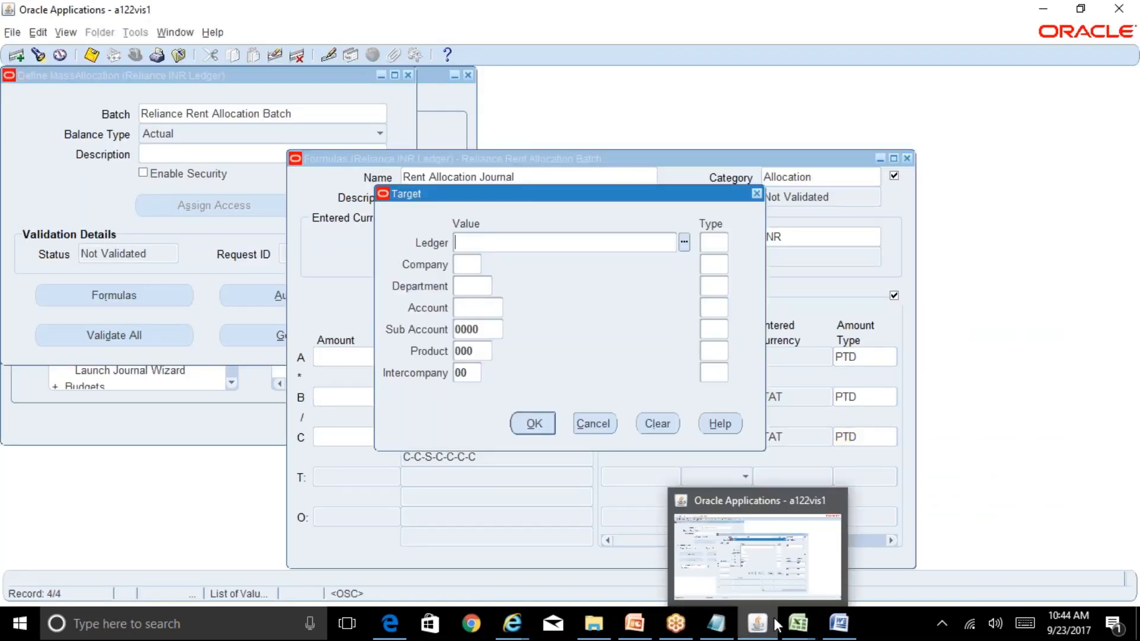
key(Tab)
text(01)
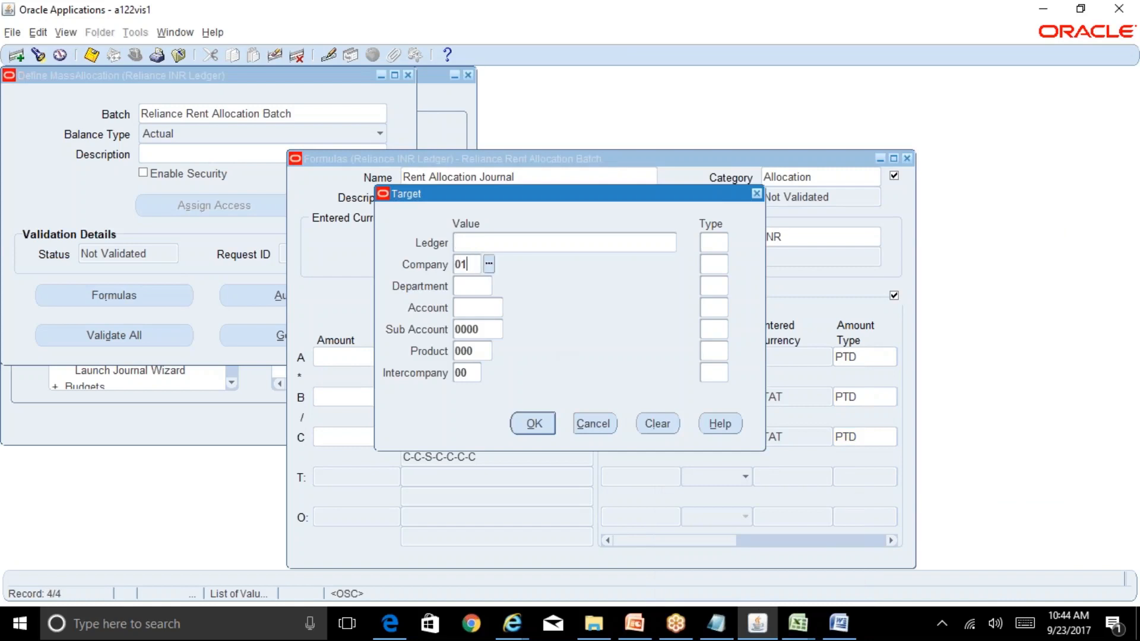
key(Tab)
text(C)
key(Tab)
text(100)
key(Tab)
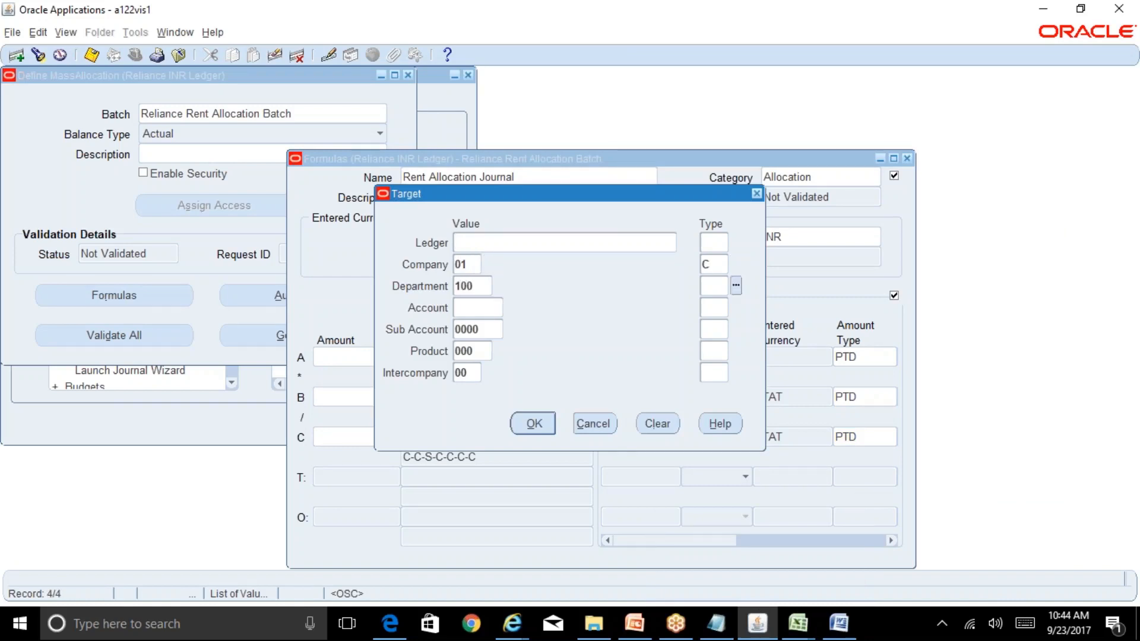
Step: Following row T of the BR100_Financials_GL workbook, set the Target's Department type to L and its account to 7420 in Oracle Applications
click(821, 571)
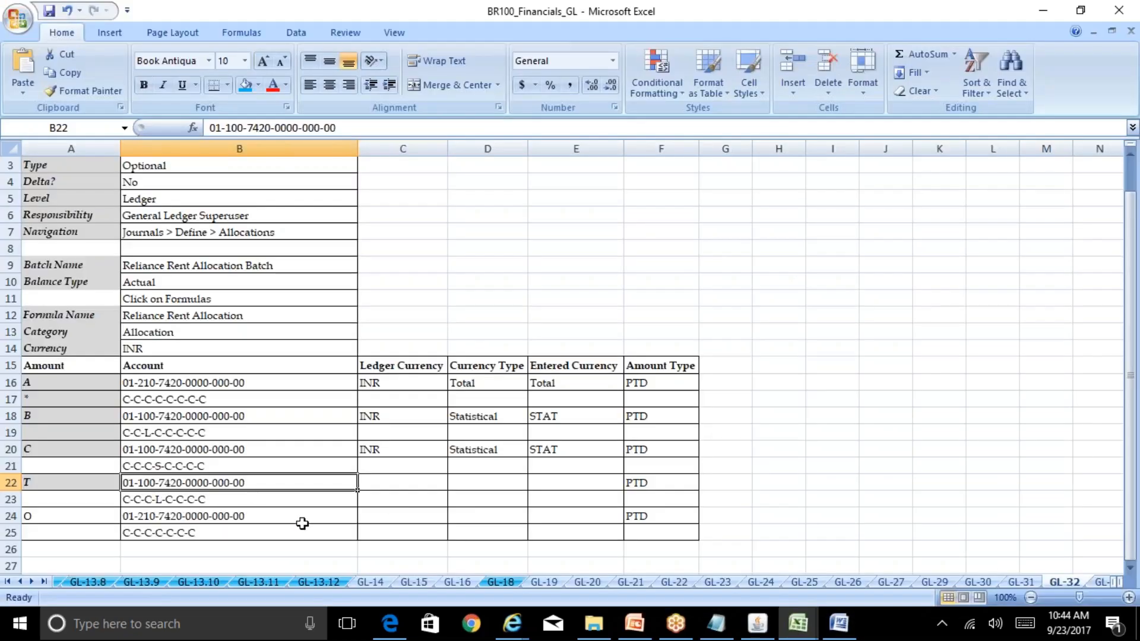
click(757, 623)
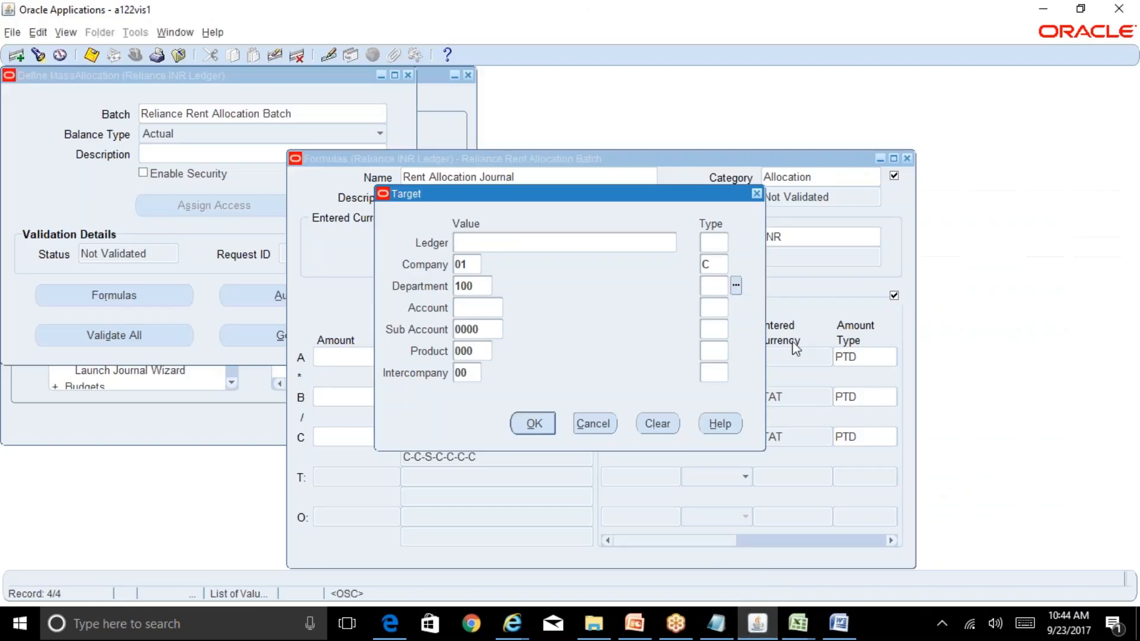
text(L)
key(Tab)
text(7420)
key(Tab)
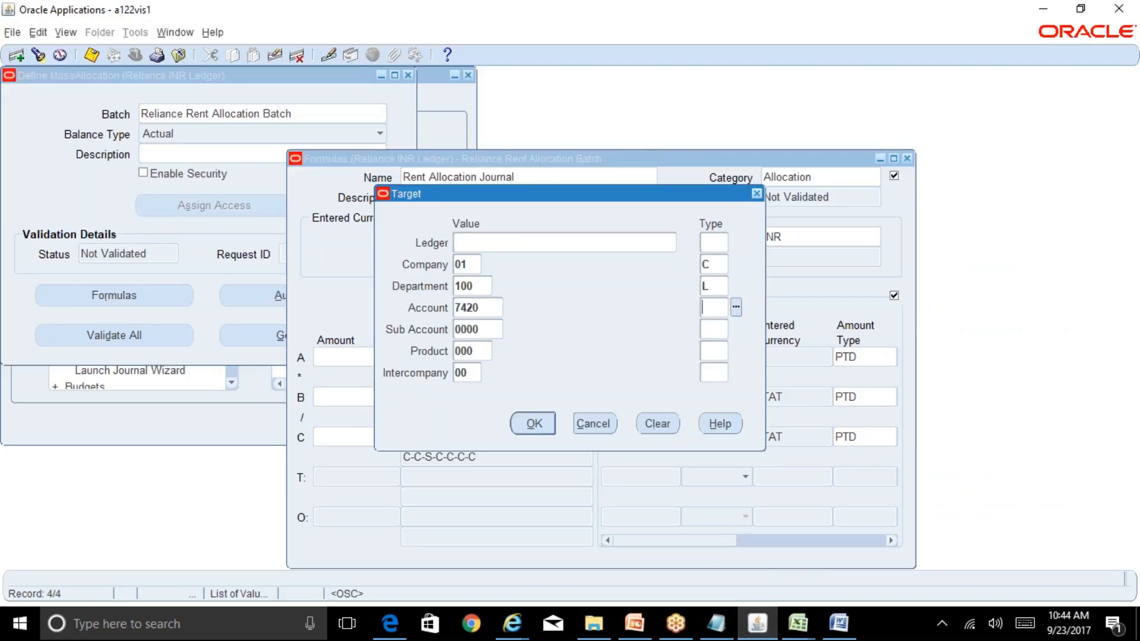
Step: In the R12 Table of Contents workbook, examine the three debit rent accounts in B280:B282
click(798, 624)
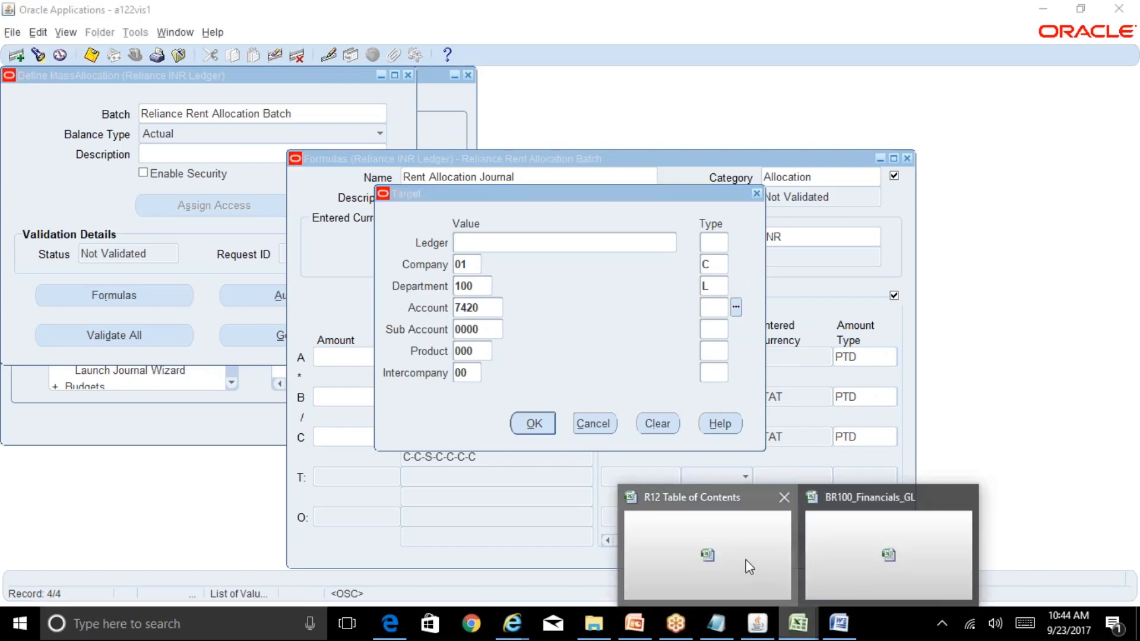
click(750, 567)
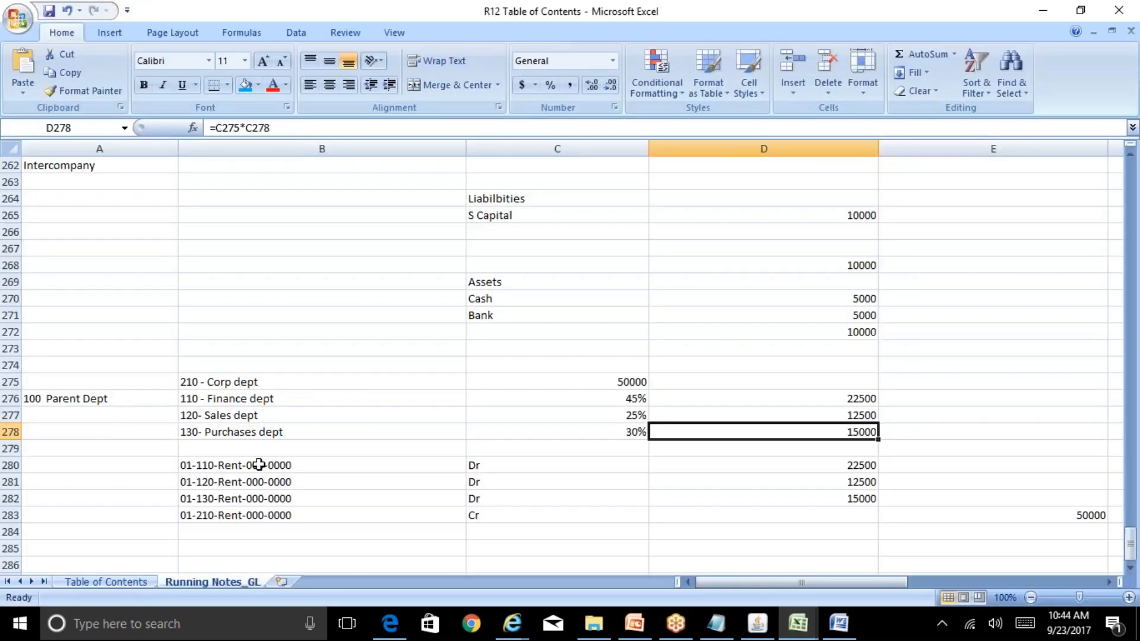
drag(260, 465, 268, 498)
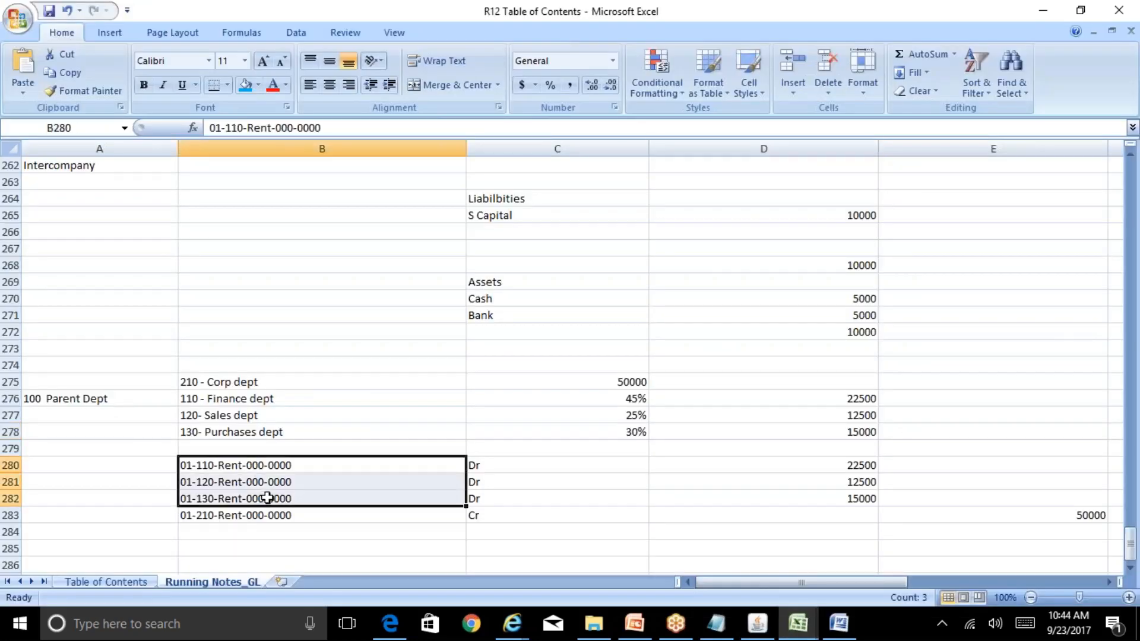
Step: In Oracle Applications, assign type C to the Target's Account, Sub Account, Product and Intercompany segments and accept the definition
click(759, 625)
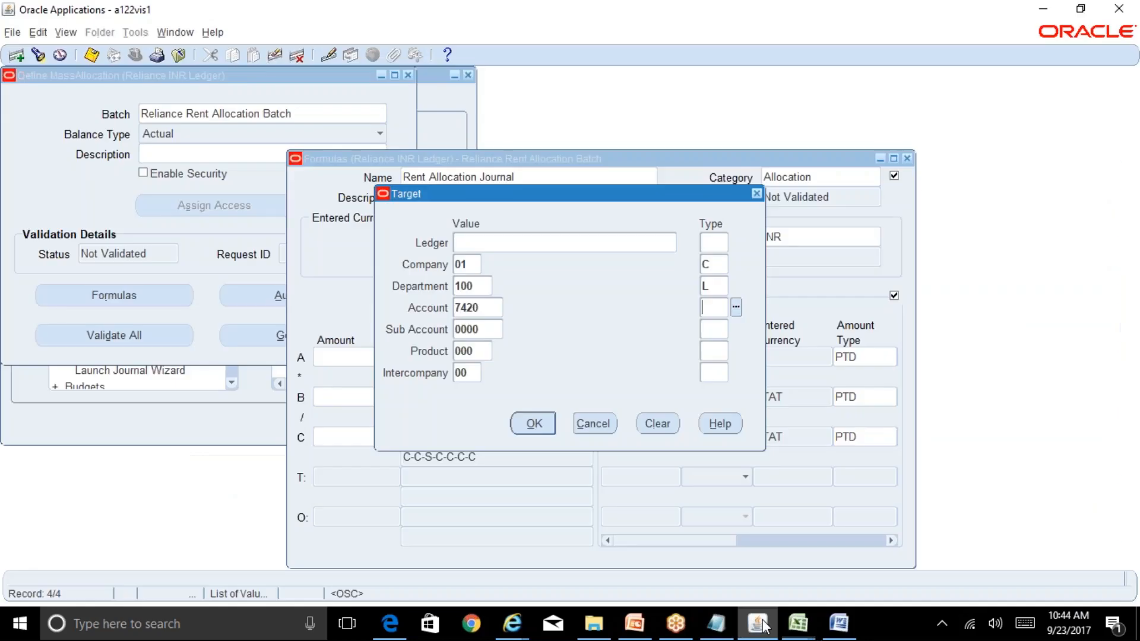
double_click(479, 287)
click(718, 308)
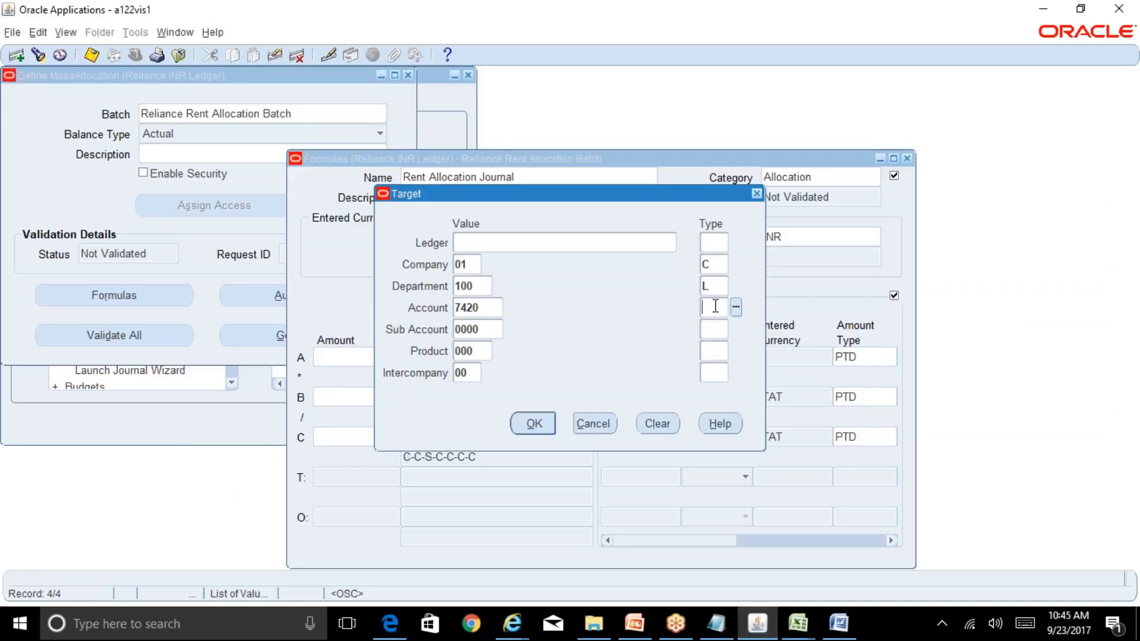
text(C)
key(Tab)
key(Tab)
text(C)
key(Tab)
key(Tab)
text(C)
key(Tab)
key(Tab)
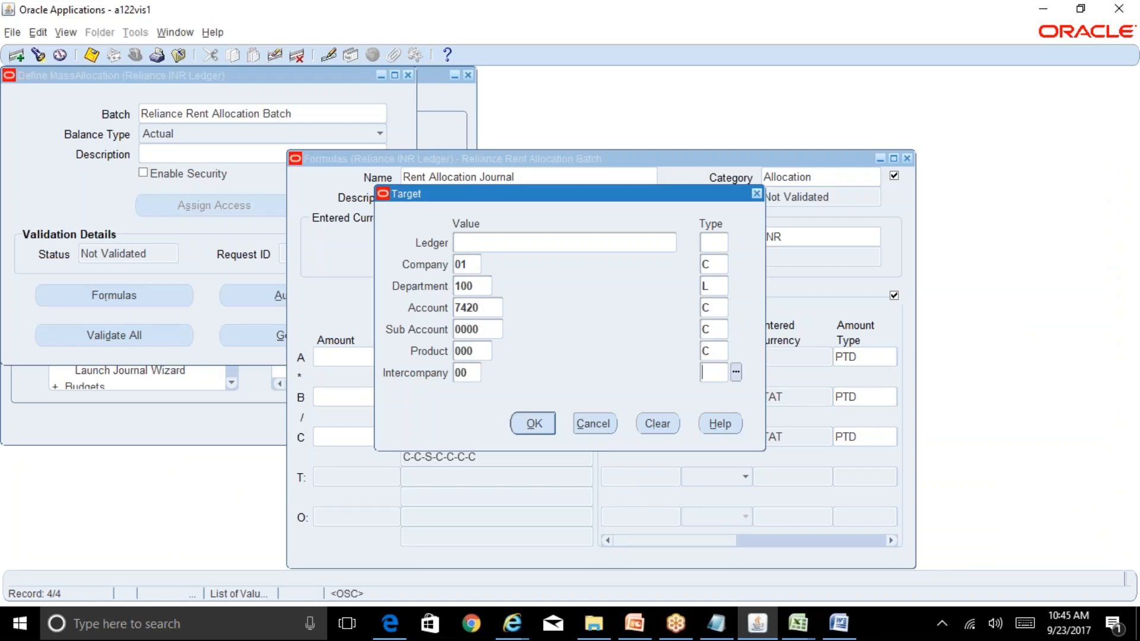
text(C)
key(Tab)
key(space)
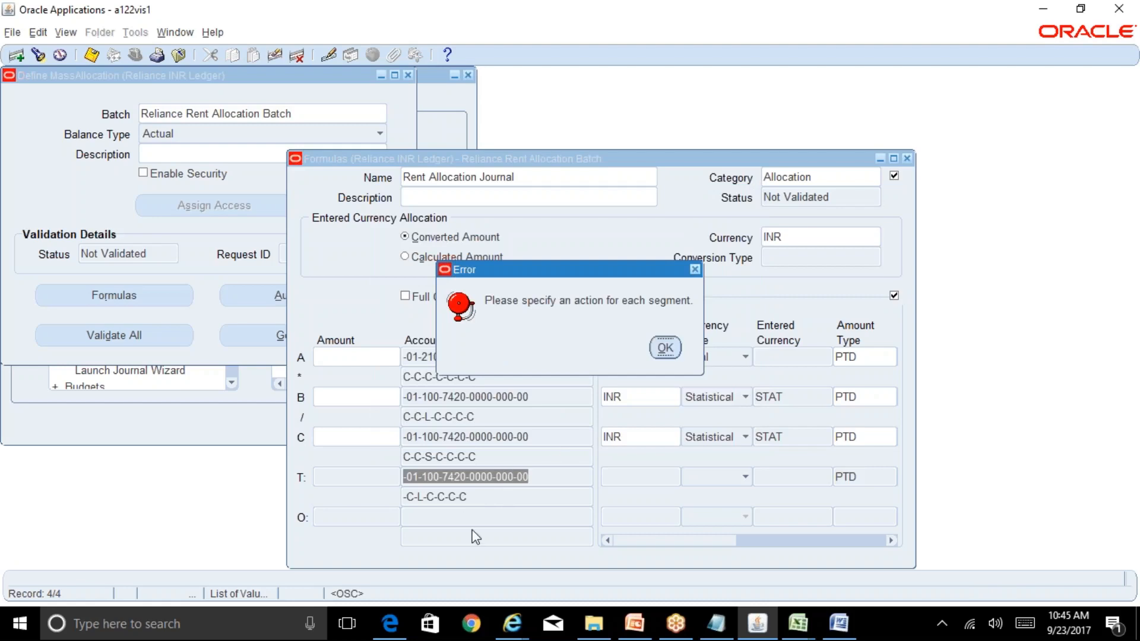
click(665, 347)
click(427, 497)
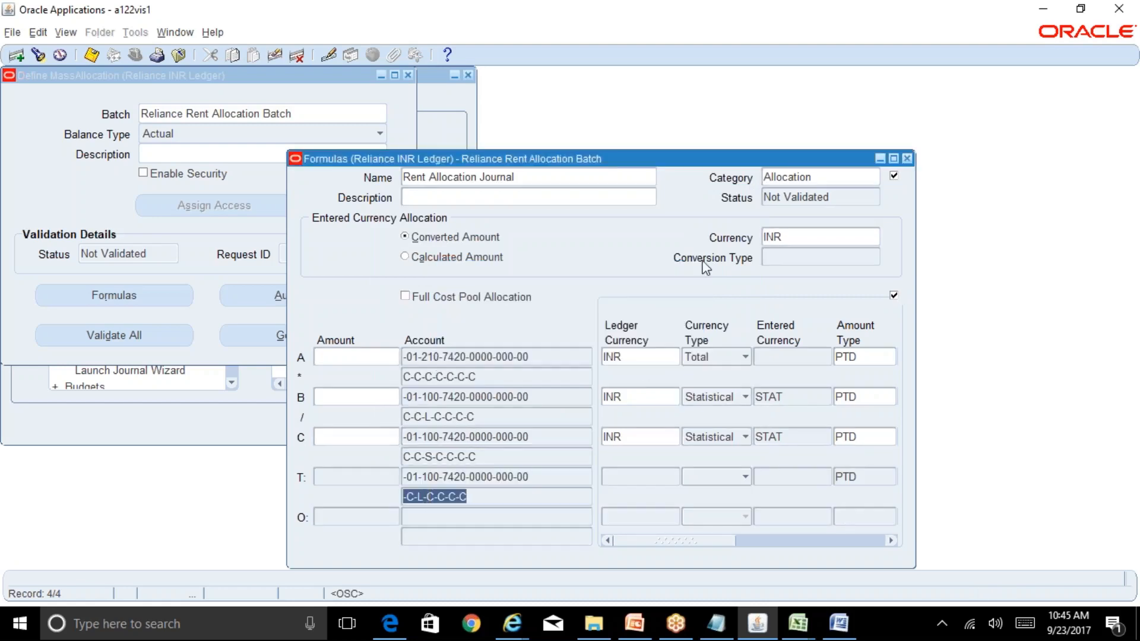
click(719, 247)
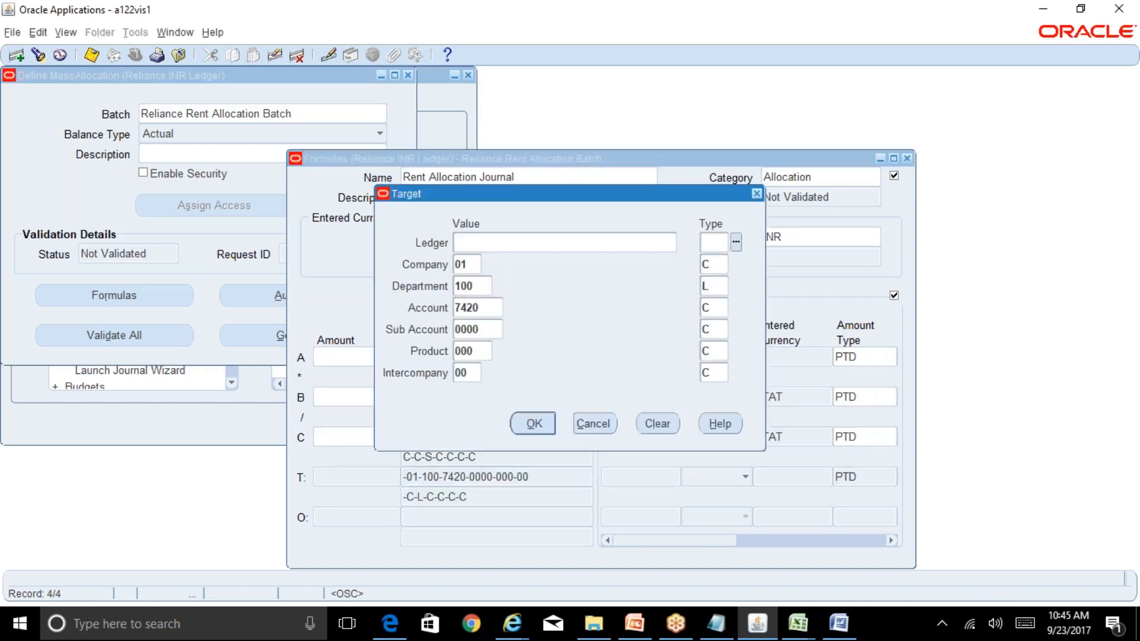
key(Tab)
click(534, 423)
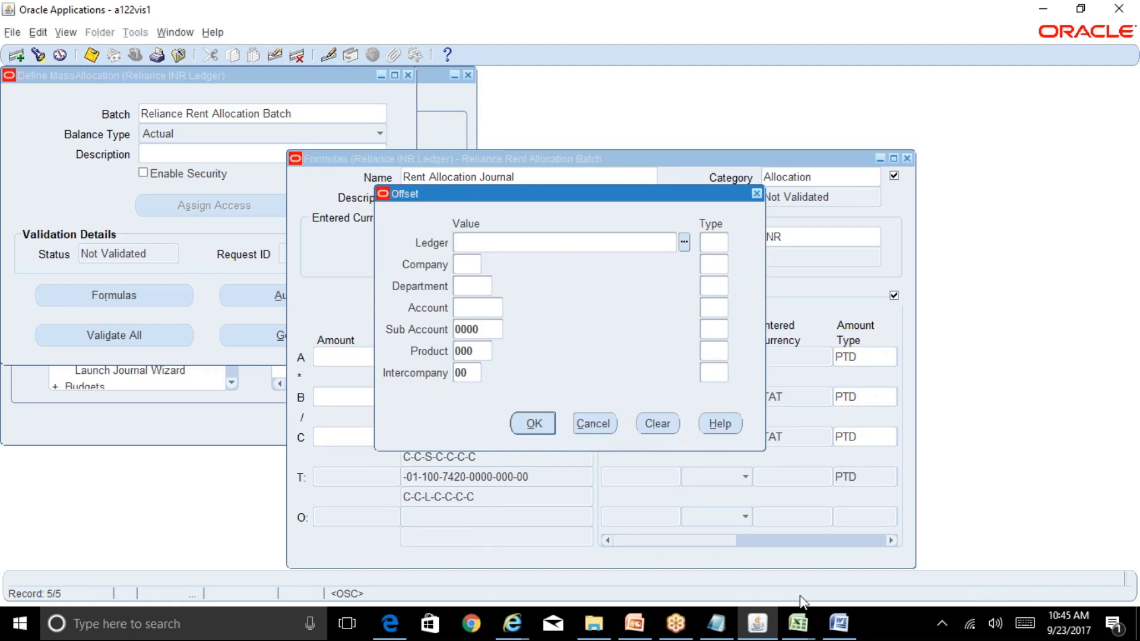
Step: Examine the department 210 rent account in B16 of BR100_Financials_GL and its credit line in B283 of the R12 Table of Contents workbook
click(798, 623)
click(855, 558)
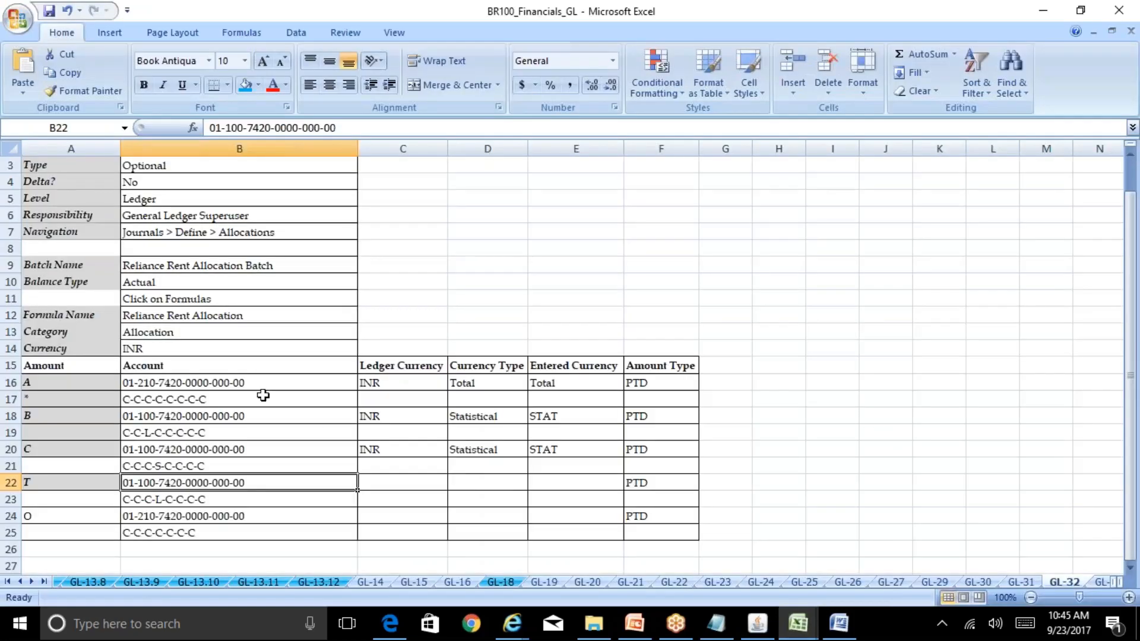
click(244, 385)
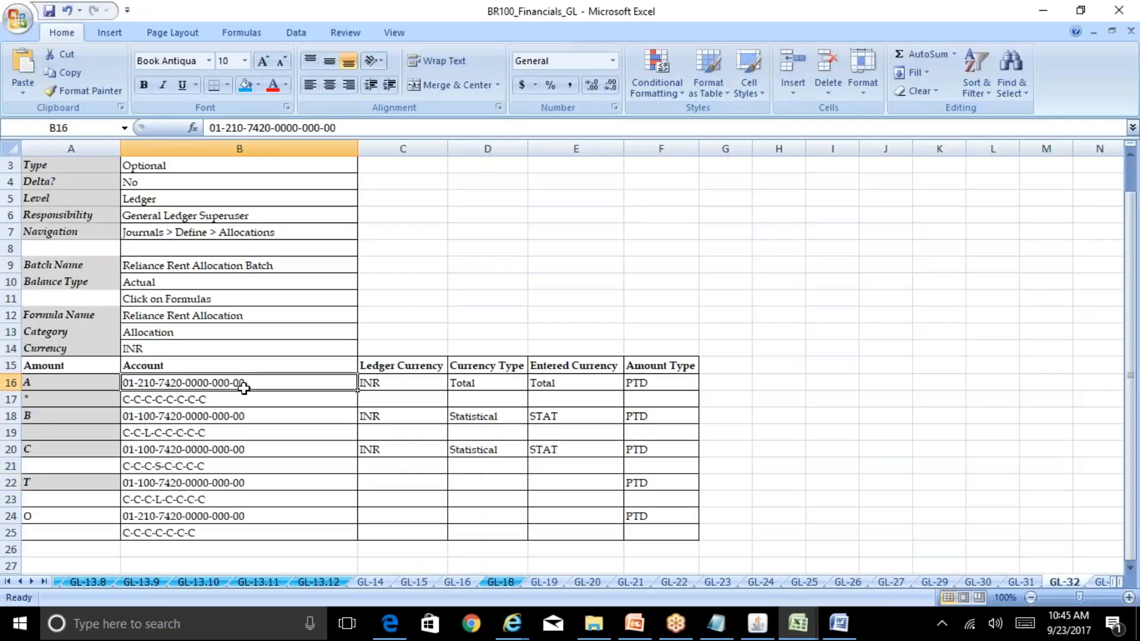
click(798, 624)
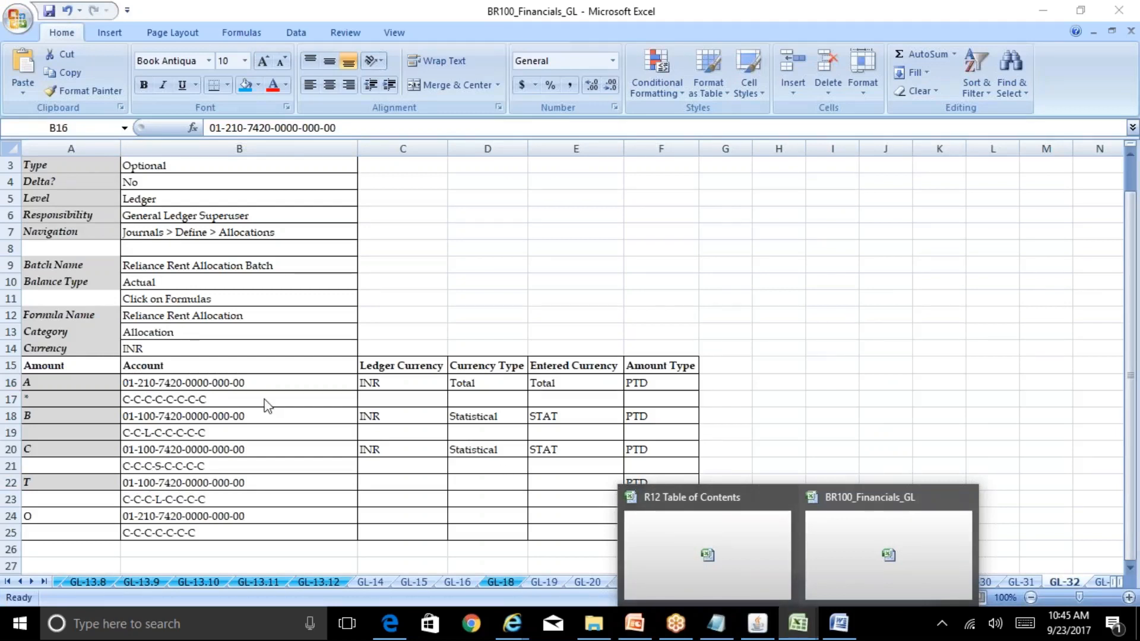
click(721, 537)
click(332, 518)
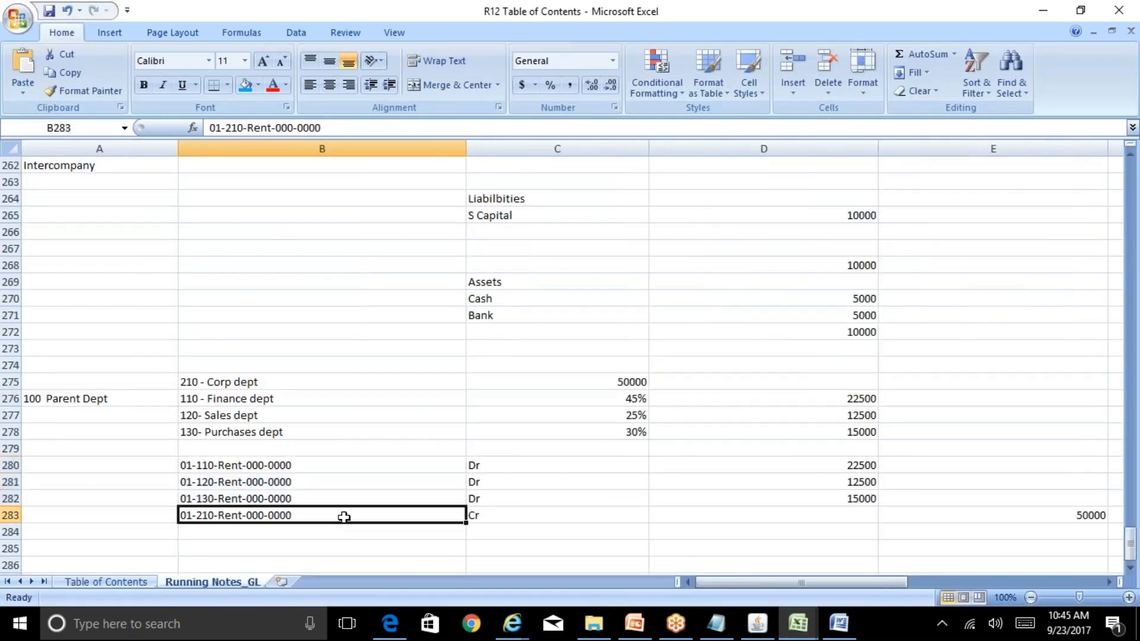
click(759, 624)
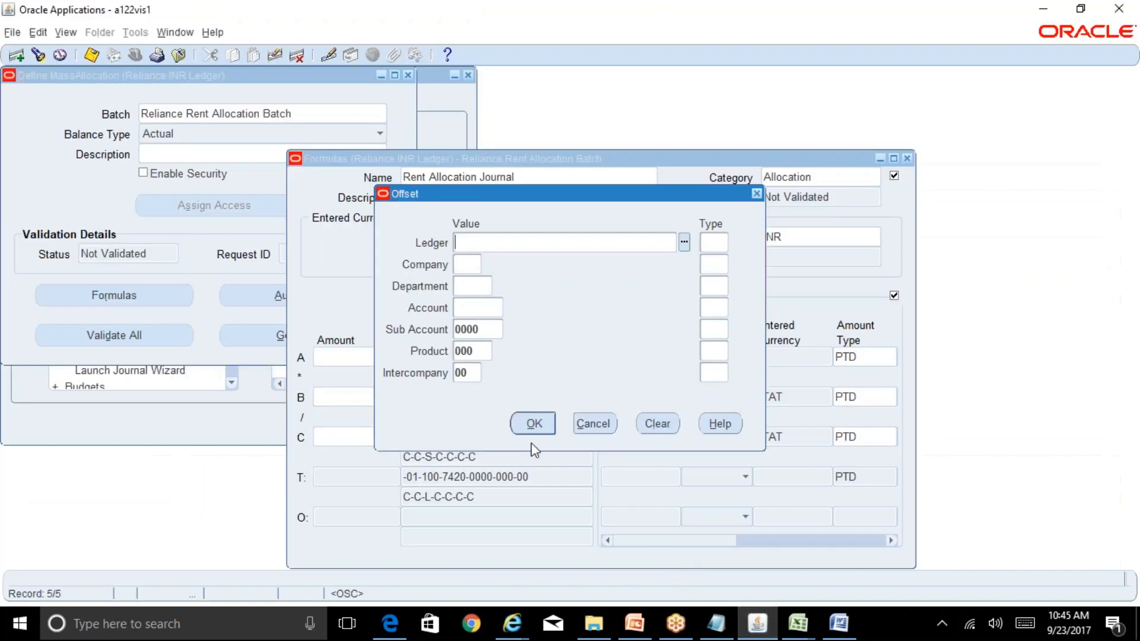
mouse_move(798, 633)
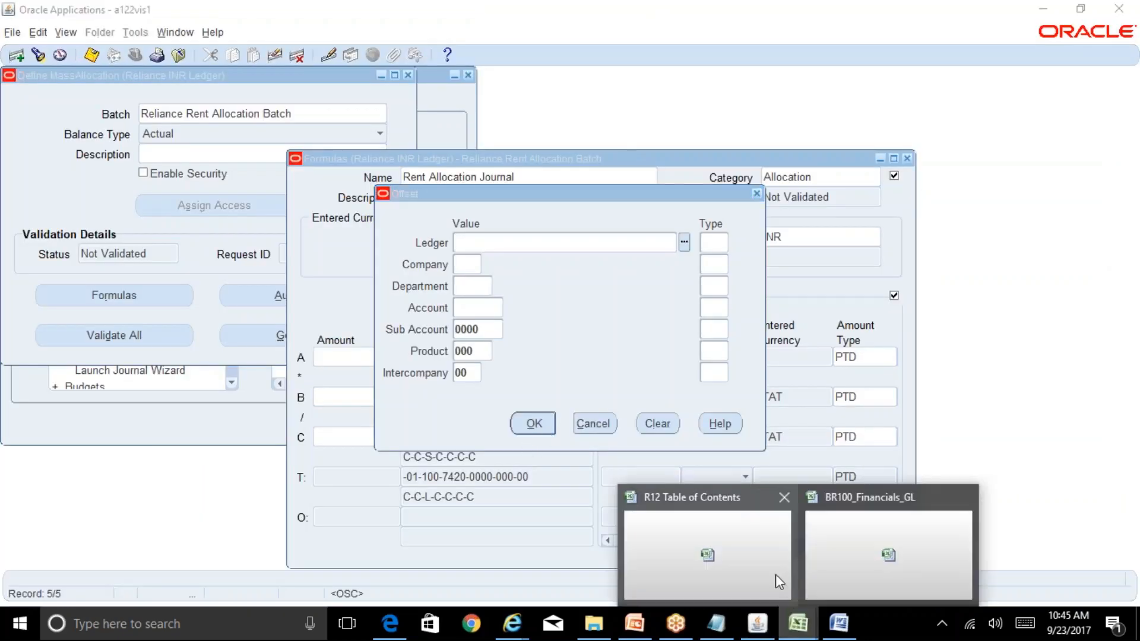
click(775, 575)
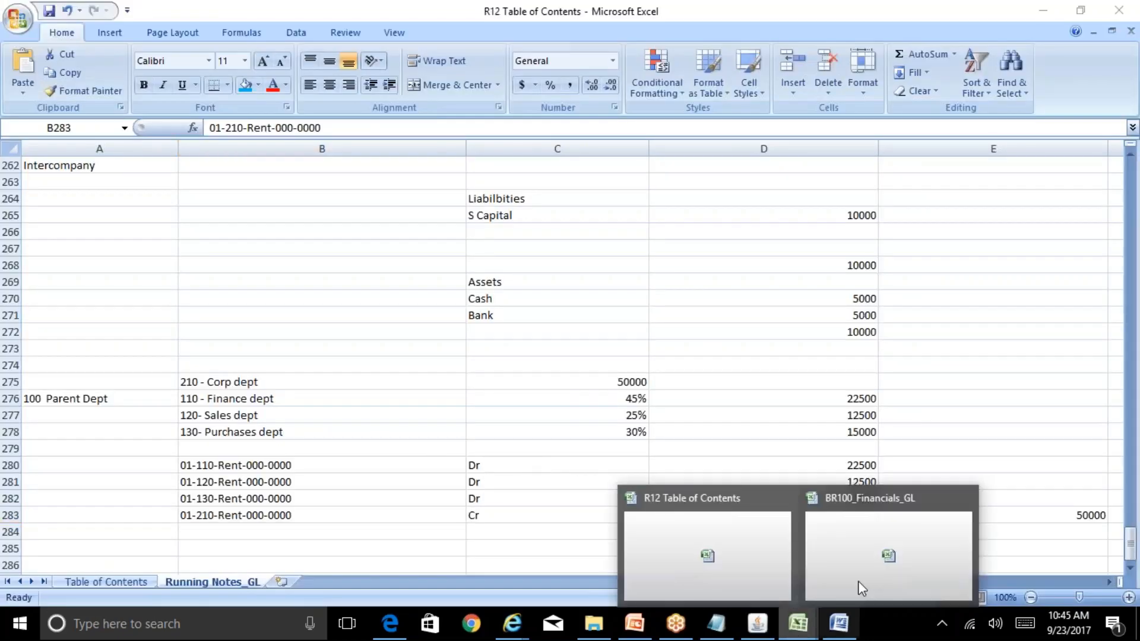
click(857, 580)
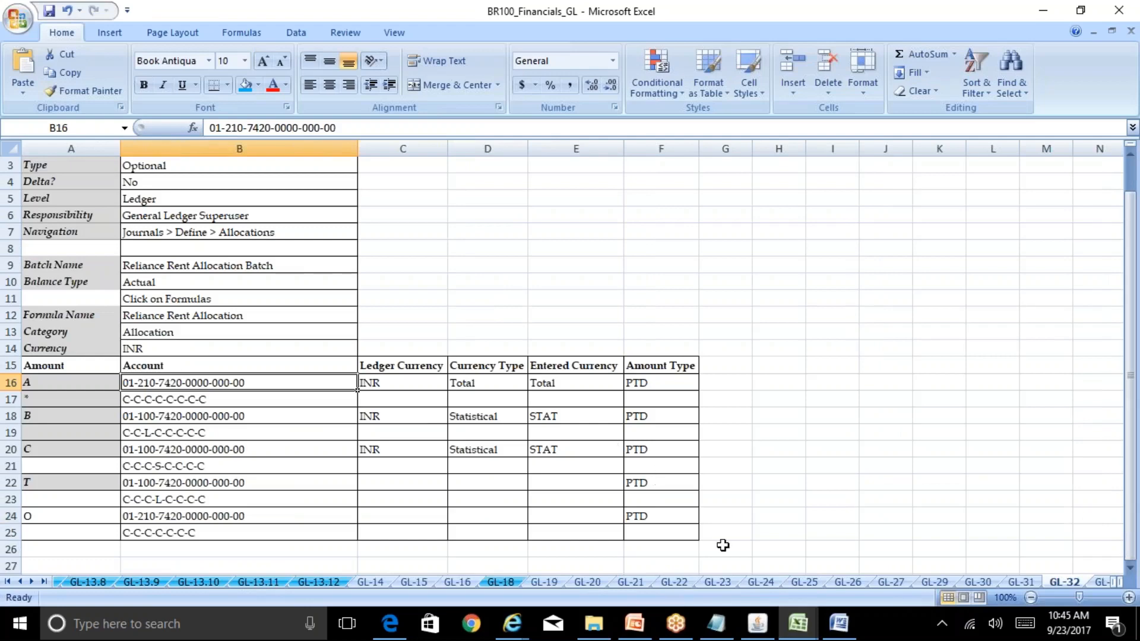
Step: In Oracle Applications, set the Offset line's company to 01 with type C
click(759, 624)
click(464, 265)
text(01)
key(Tab)
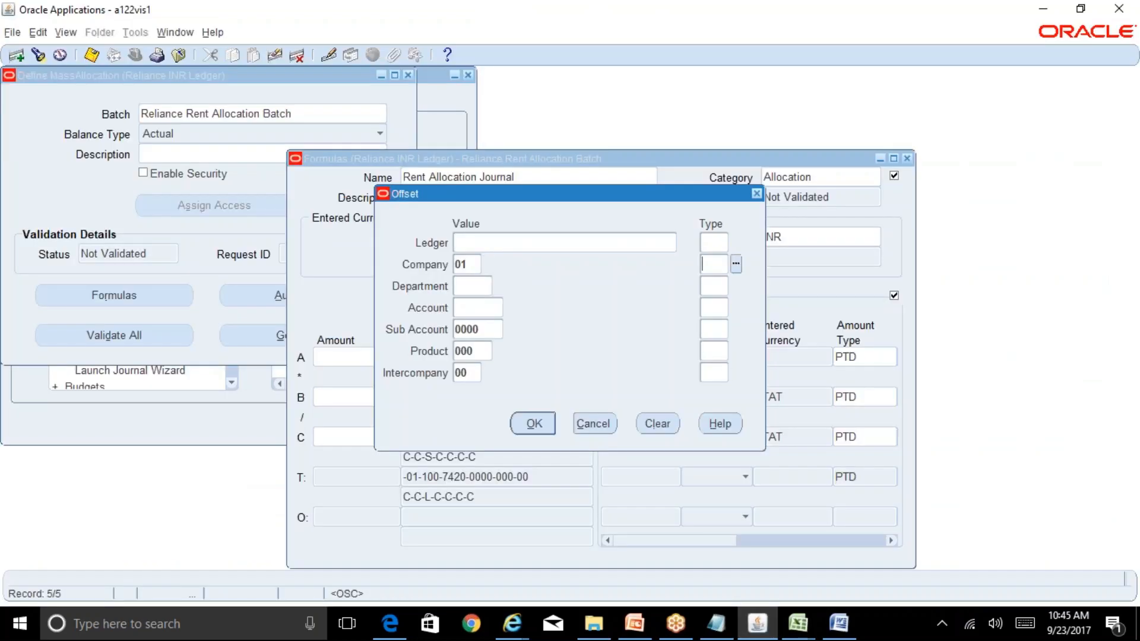
text(C)
key(Tab)
Step: Set the Offset line's department to 210 with type C
text(000)
key(Tab)
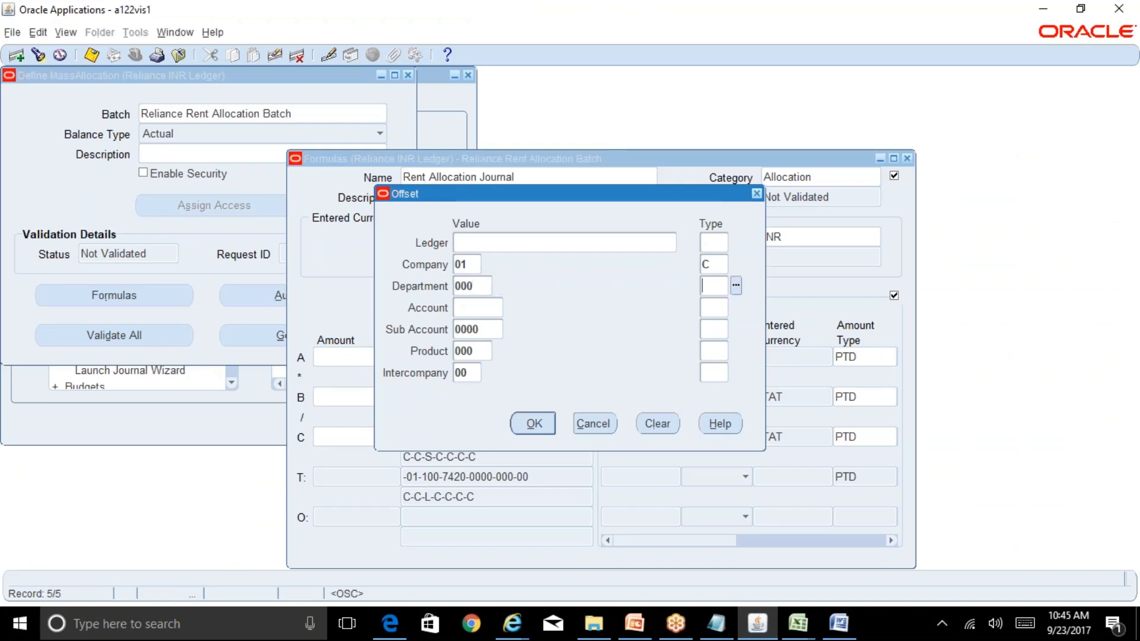
text(C)
key(Tab)
key(shift+Tab)
key(shift+Tab)
text(210)
key(Tab)
key(Tab)
text(7420)
key(Tab)
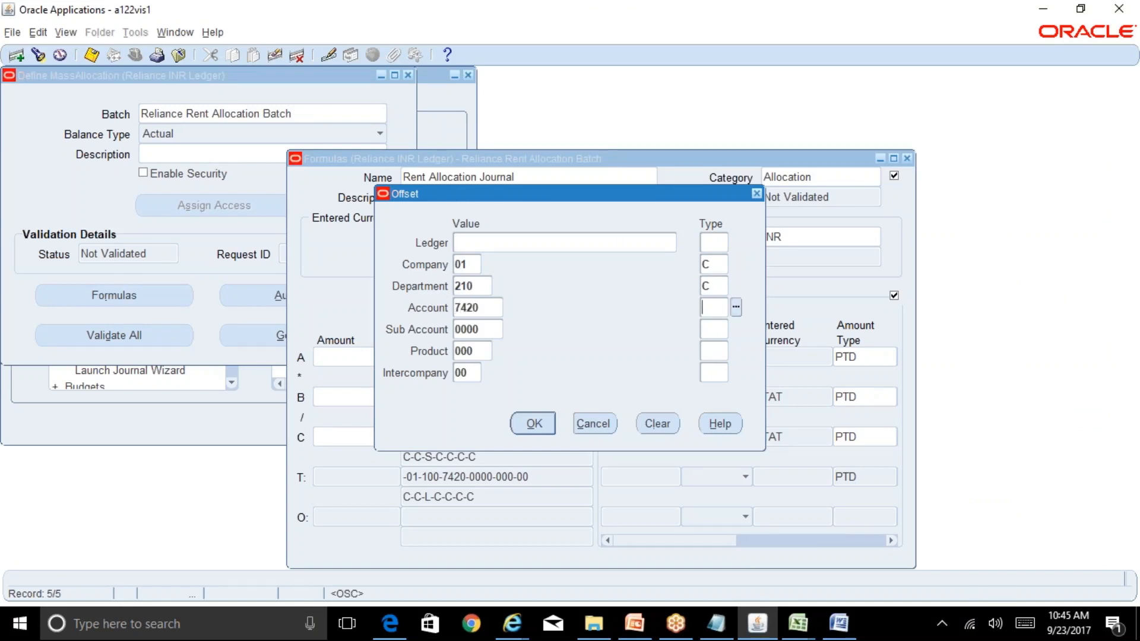
text(C)
key(Tab)
key(Tab)
text(C)
key(Tab)
text(C)
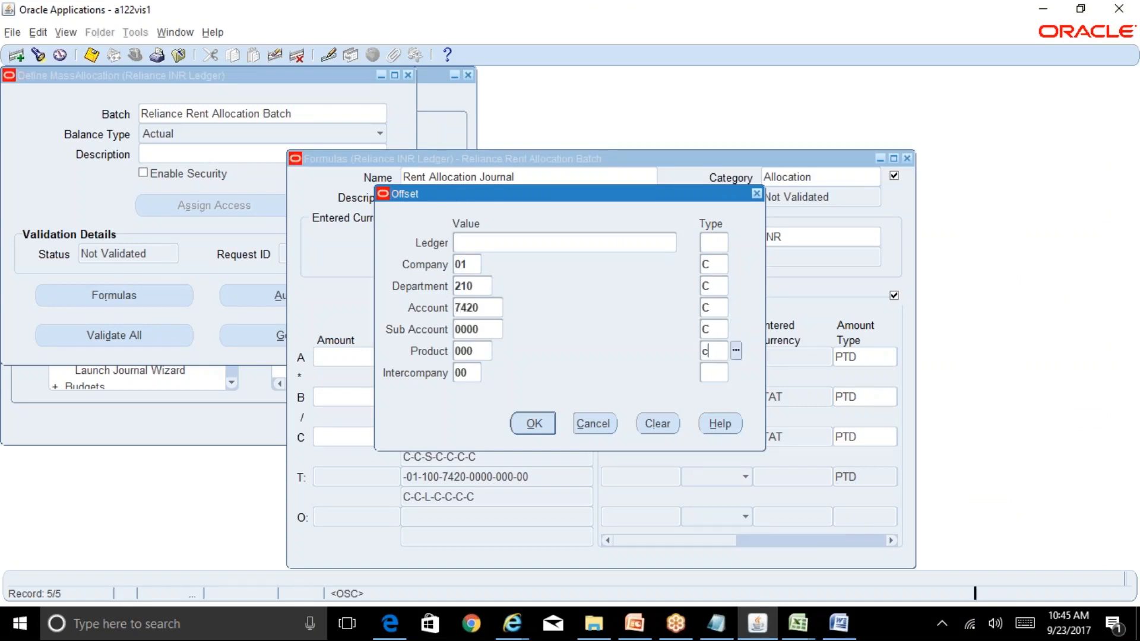
key(Tab)
text(C)
key(Tab)
click(529, 425)
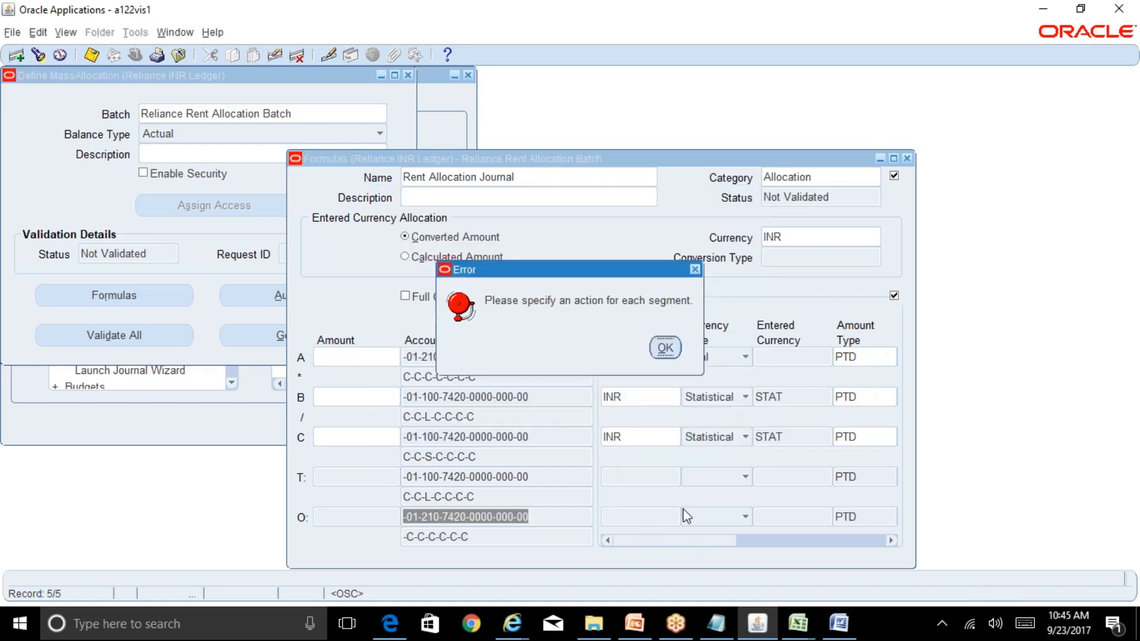
Step: Dismiss the segment error, assign type C to the Offset line's Ledger segment, and accept the definition
click(665, 348)
click(481, 537)
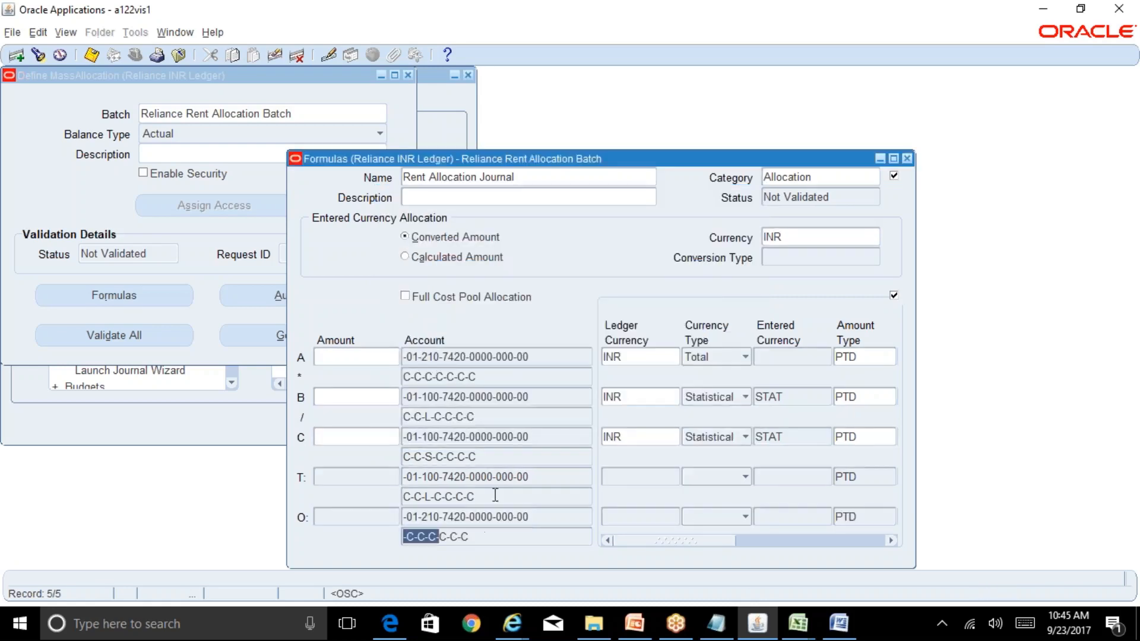
click(508, 510)
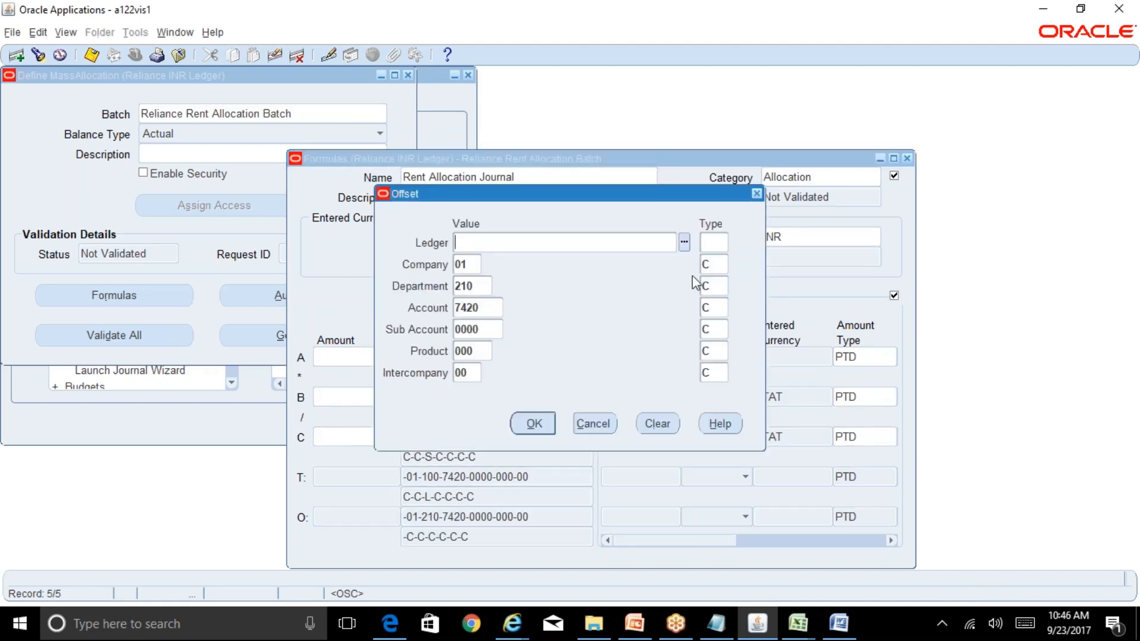
text(C)
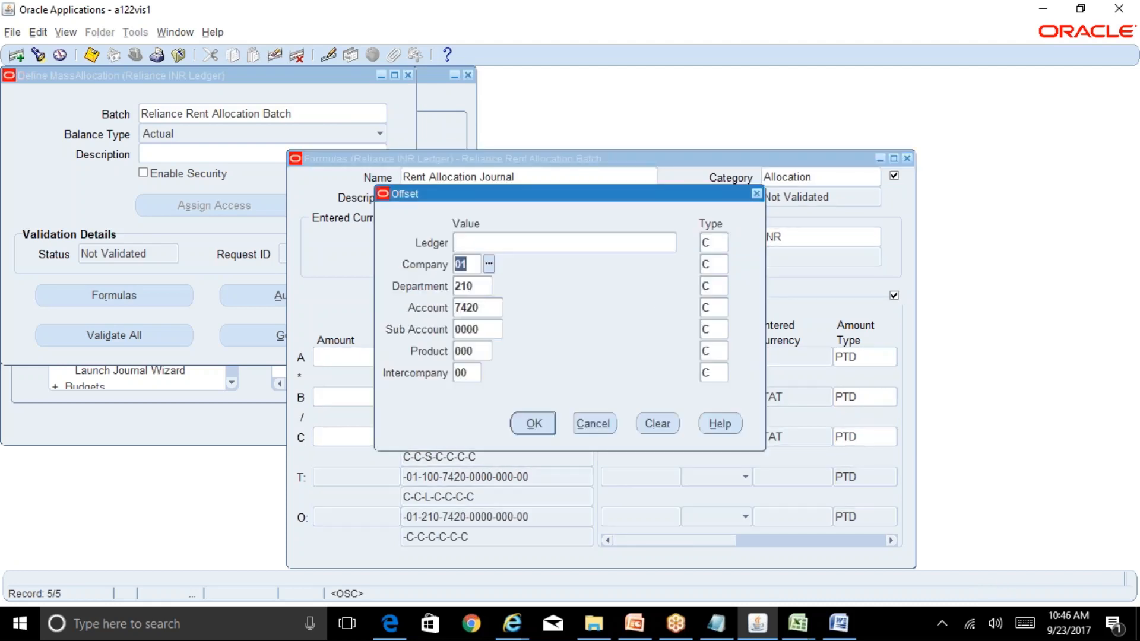
click(534, 423)
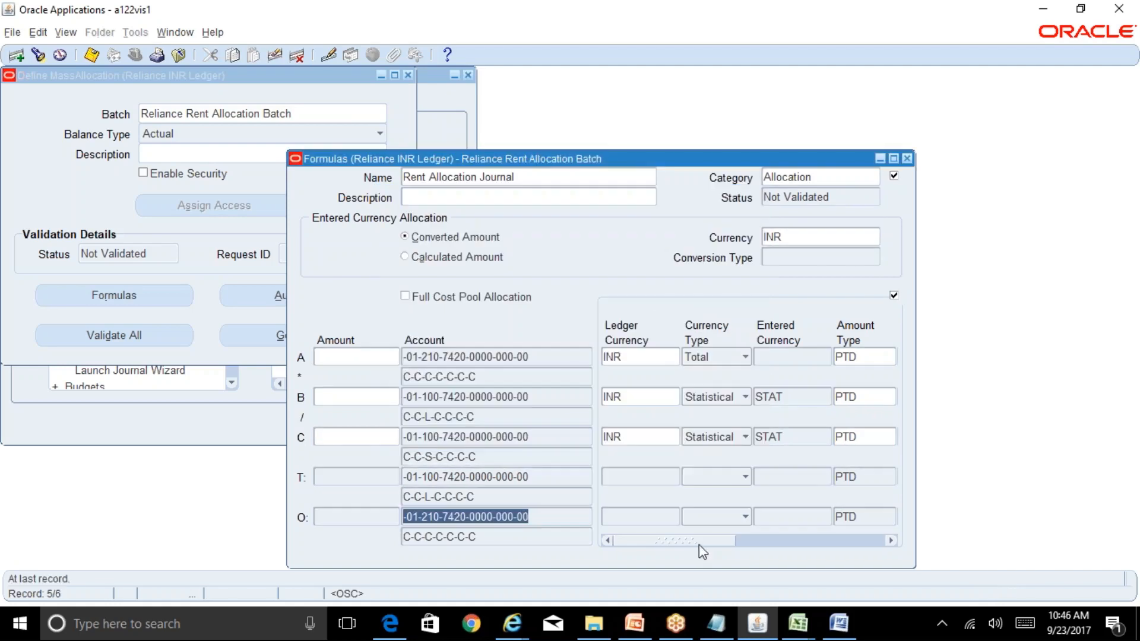
Step: Review the allocation formula in BR100_Financials_GL and the rent split entries in the R12 Table of Contents workbook, then return to Oracle Applications
drag(699, 543, 674, 560)
click(797, 623)
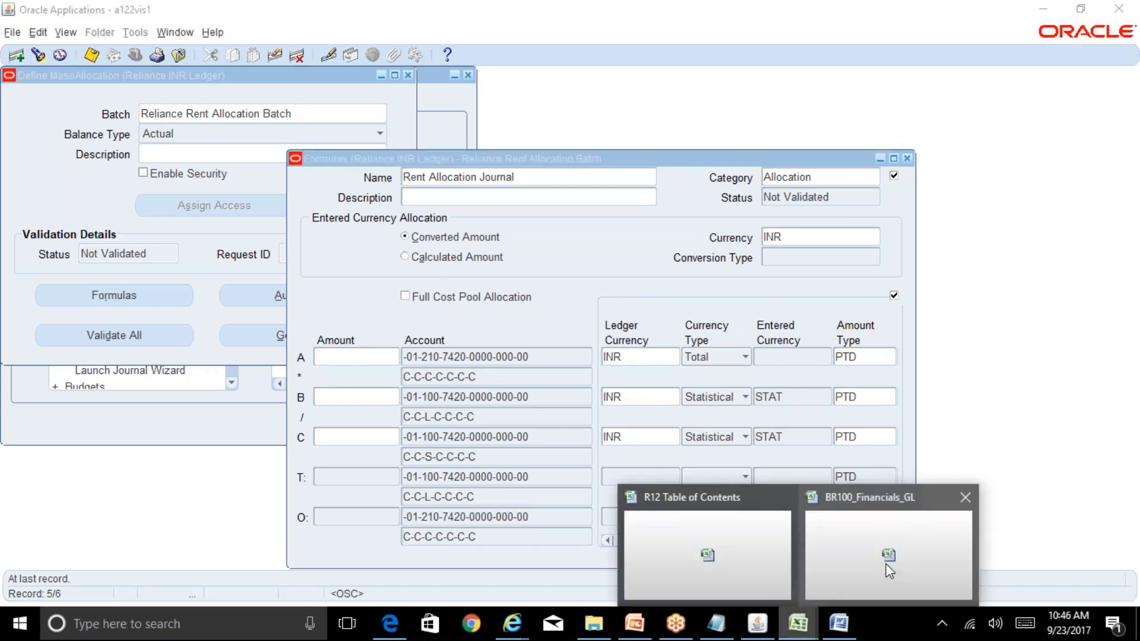
click(885, 564)
mouse_move(797, 623)
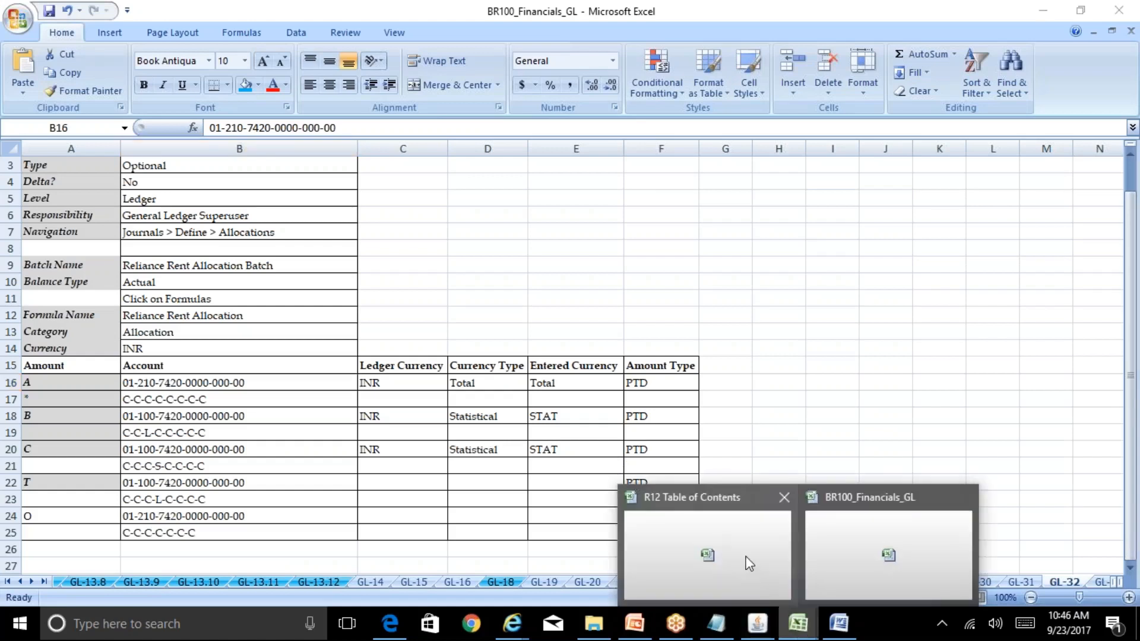
click(749, 564)
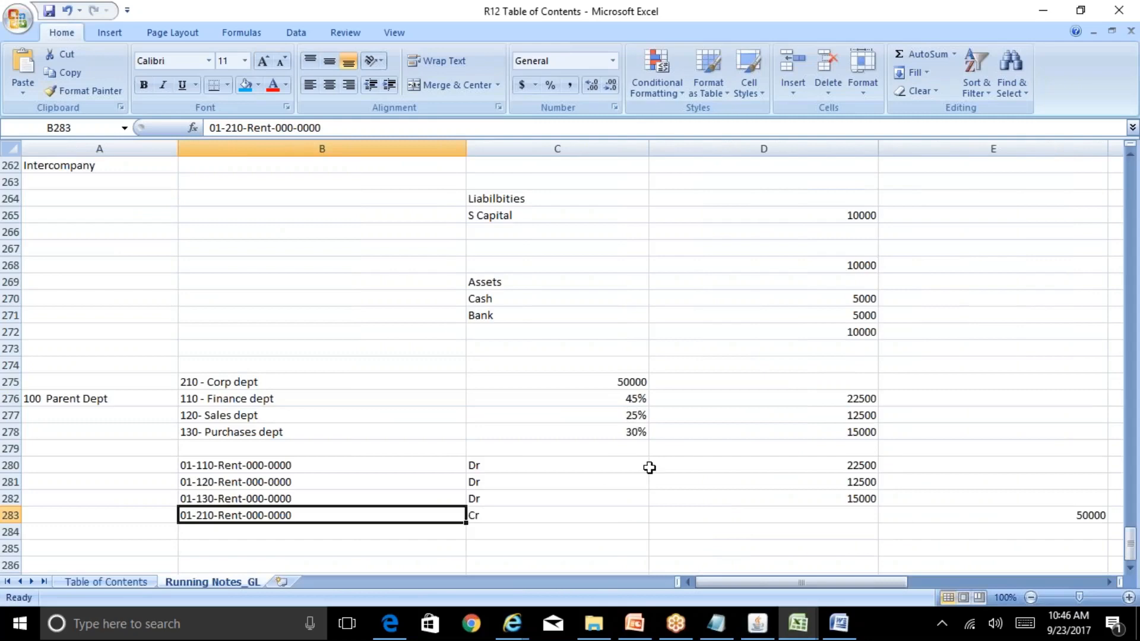
click(757, 623)
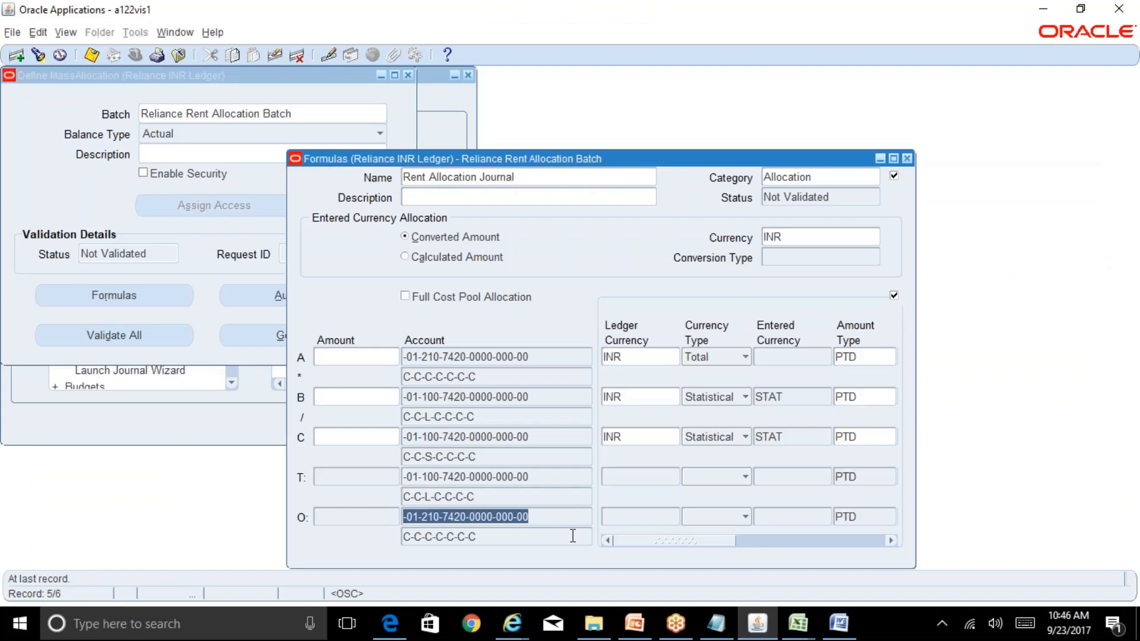
Step: Save the formulas of the Rent Allocation Journal in the Reliance Rent Allocation Batch
drag(669, 540, 642, 553)
click(92, 55)
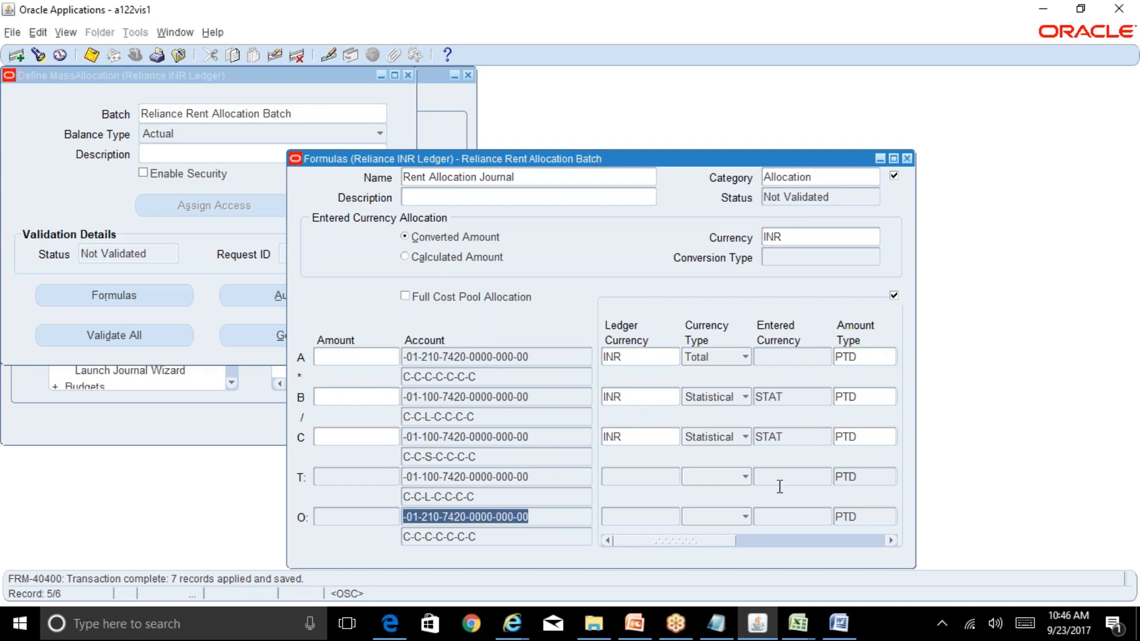
Step: Switch to Excel and review the allocation setup in BR100_Financials_GL and the departments' rent percentages in R12 Table of Contents
click(797, 622)
click(875, 555)
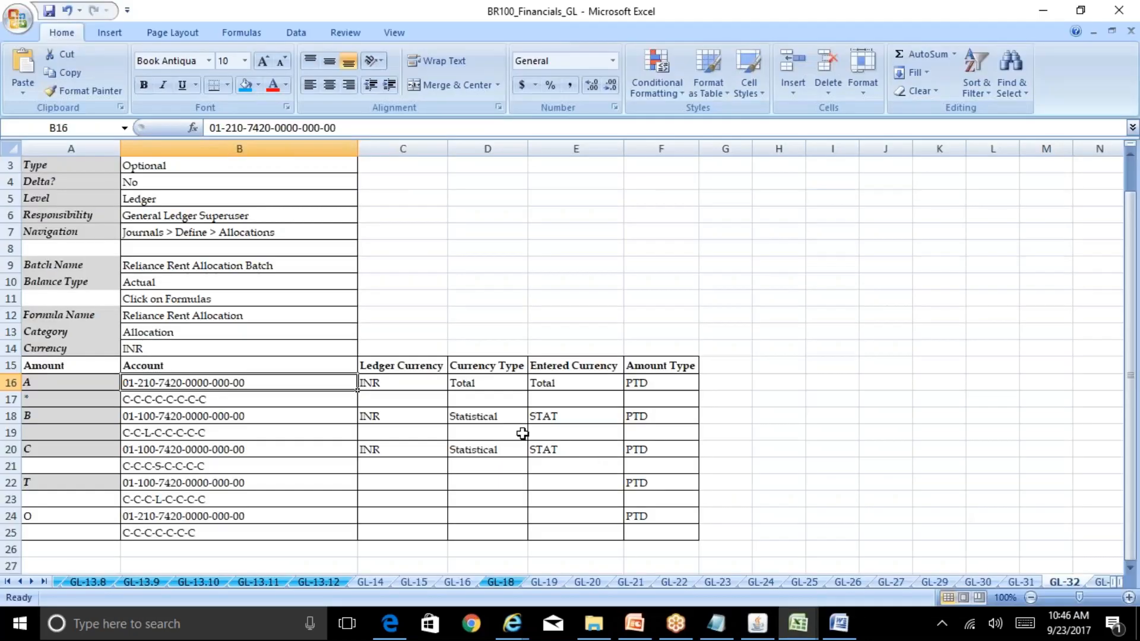
click(797, 622)
click(706, 554)
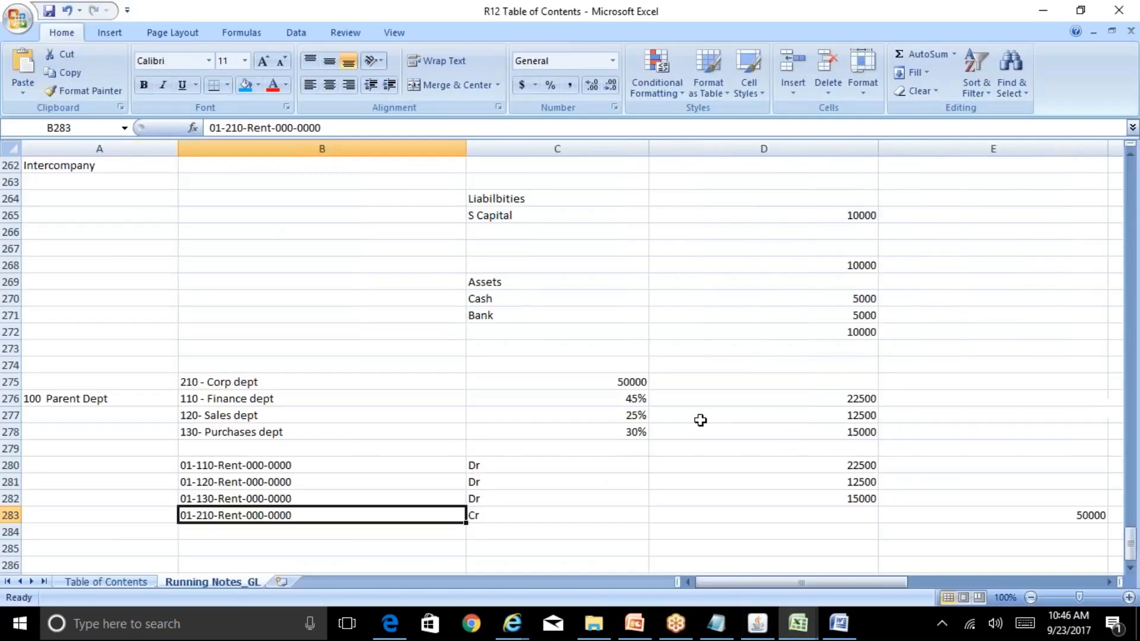
click(629, 398)
click(629, 417)
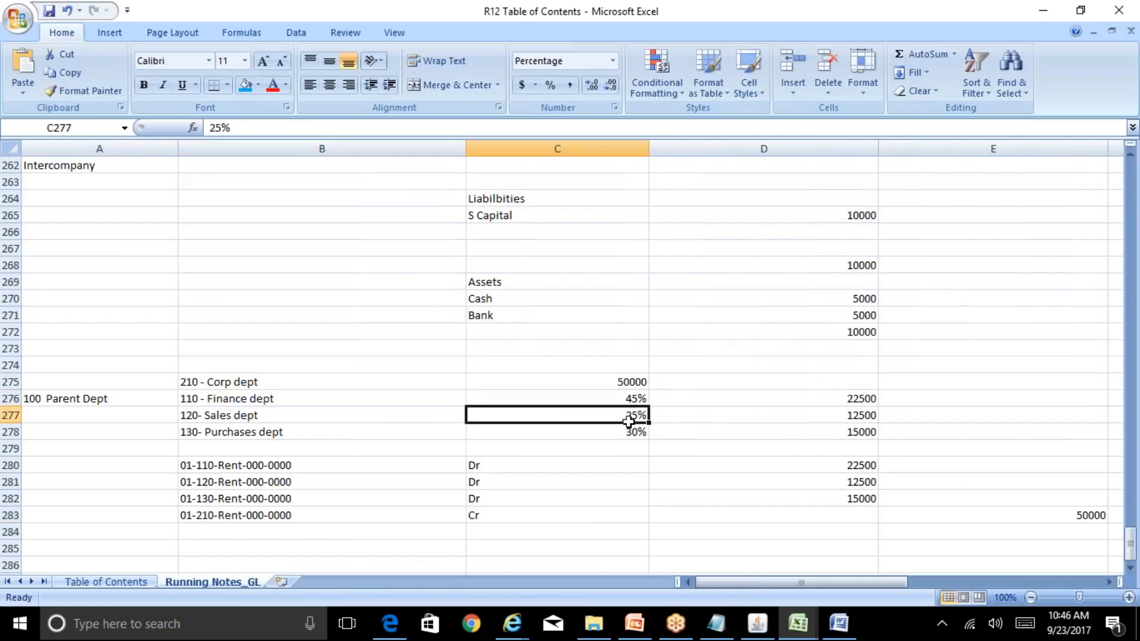
click(626, 432)
click(263, 412)
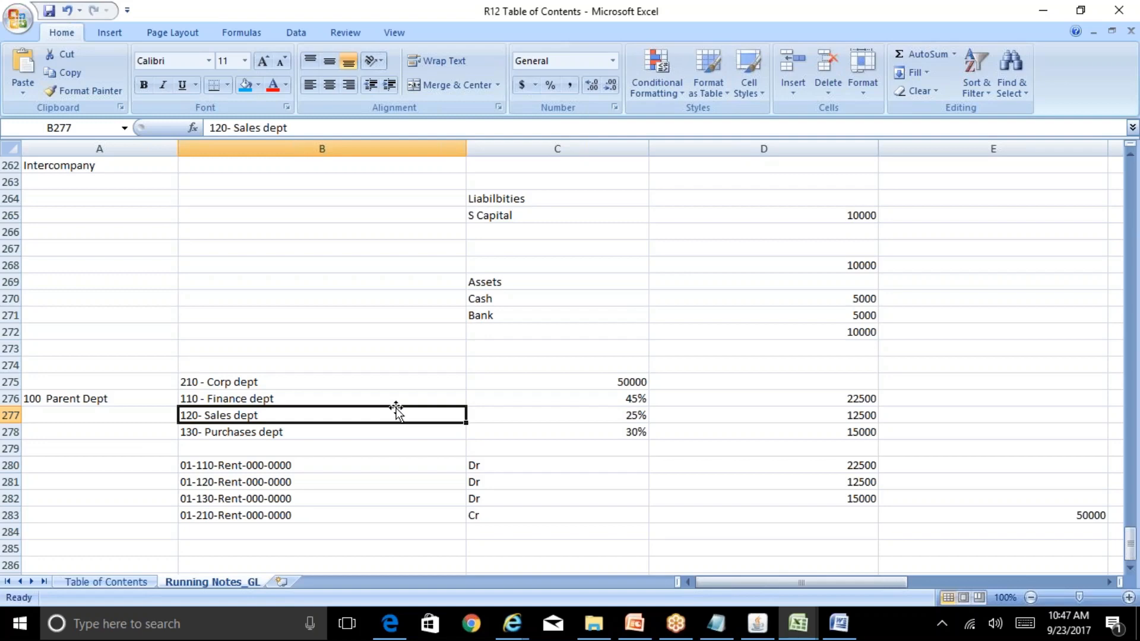
Step: Return to Oracle Applications, close the Formulas and Define MassAllocation forms, and run MassAllocations Validation for the changed batch
click(757, 624)
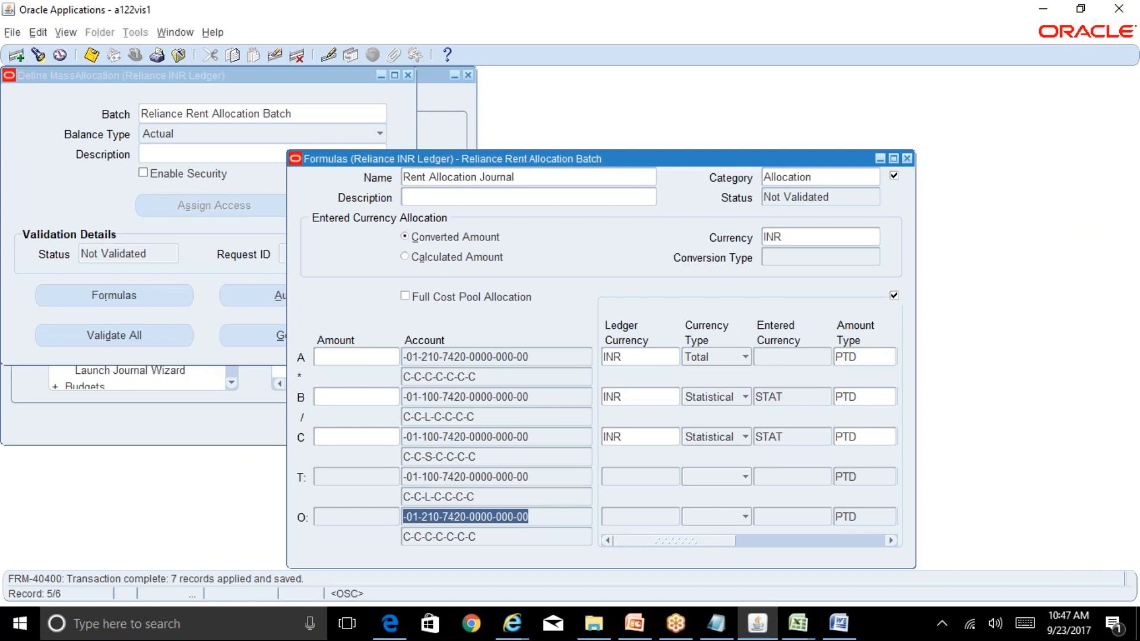
click(907, 159)
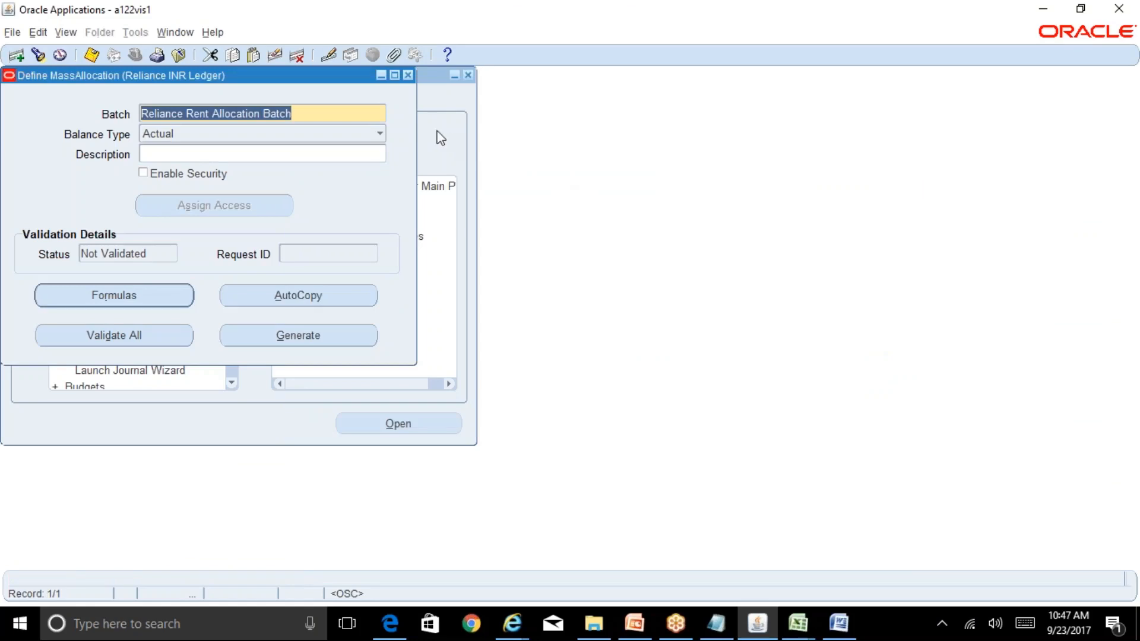
click(407, 75)
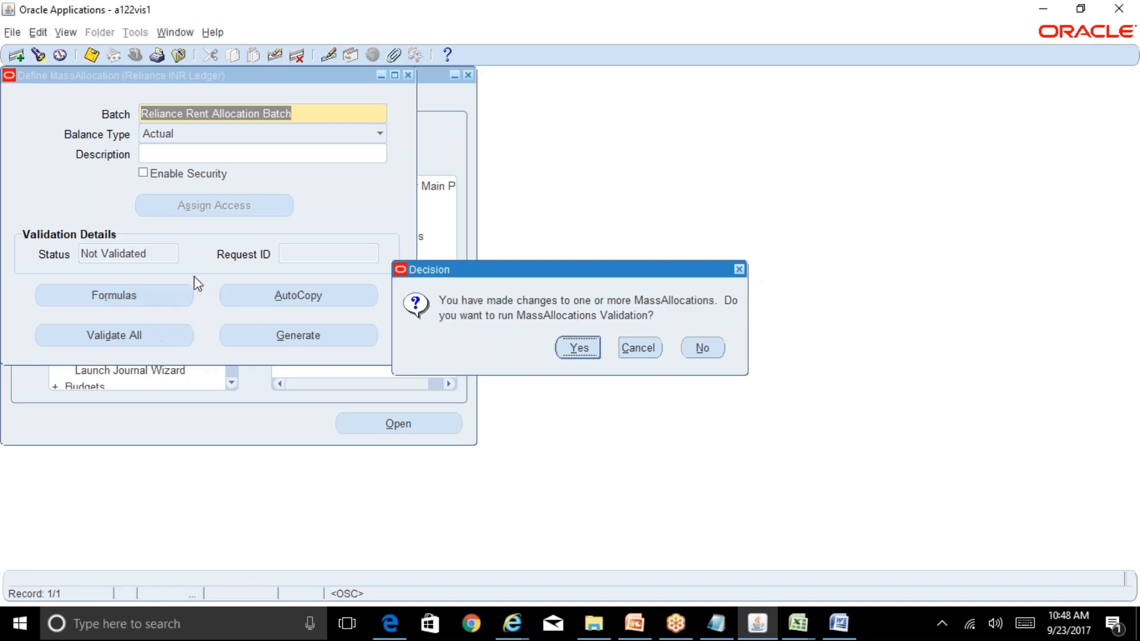
click(578, 348)
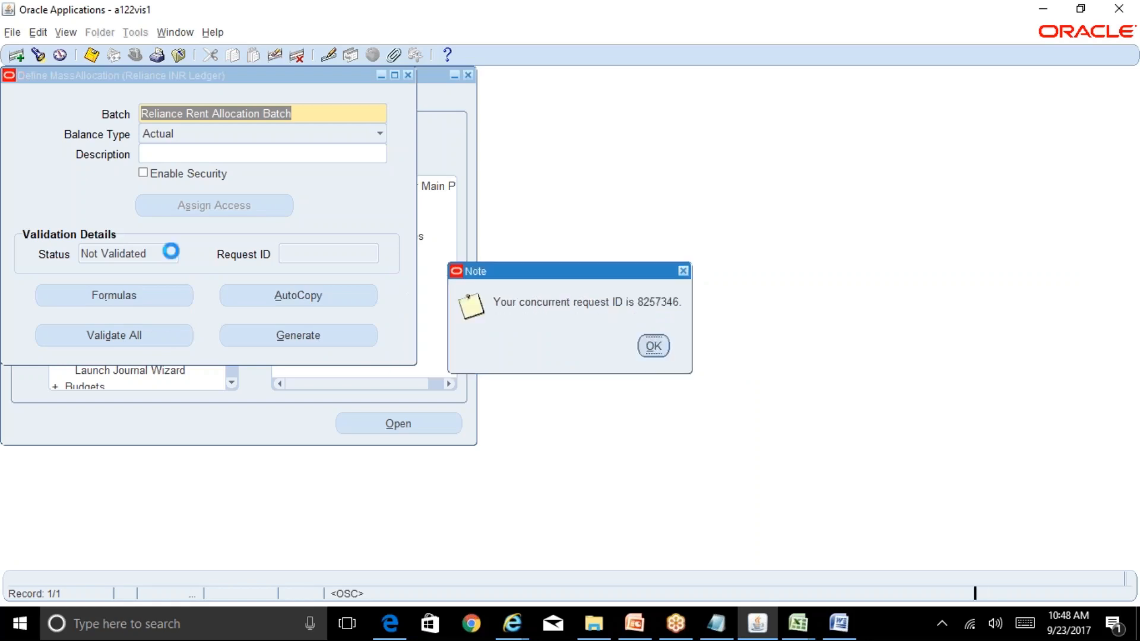
click(661, 348)
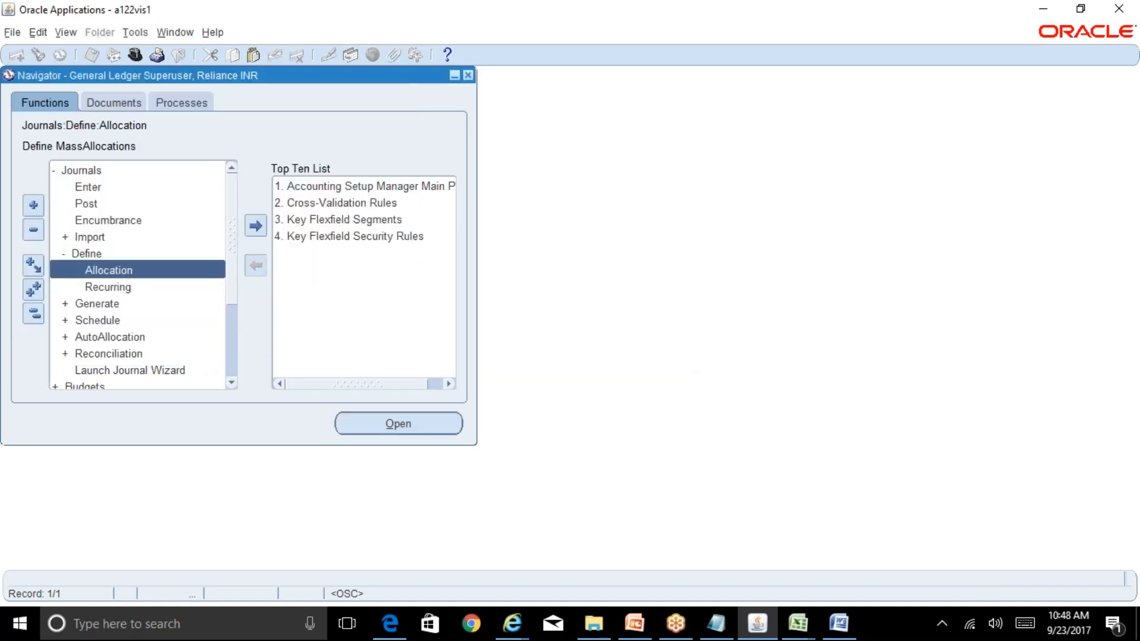
Step: Create a new journal from the Enter Journals form and name it "Reliance STAT jrnls"
double_click(117, 189)
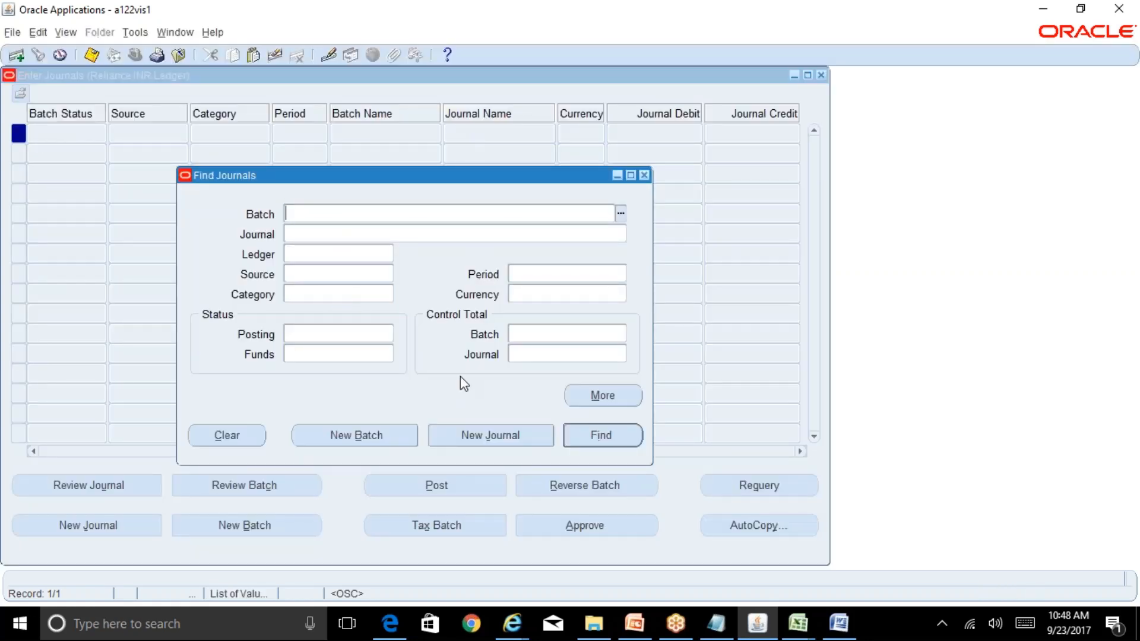
click(519, 439)
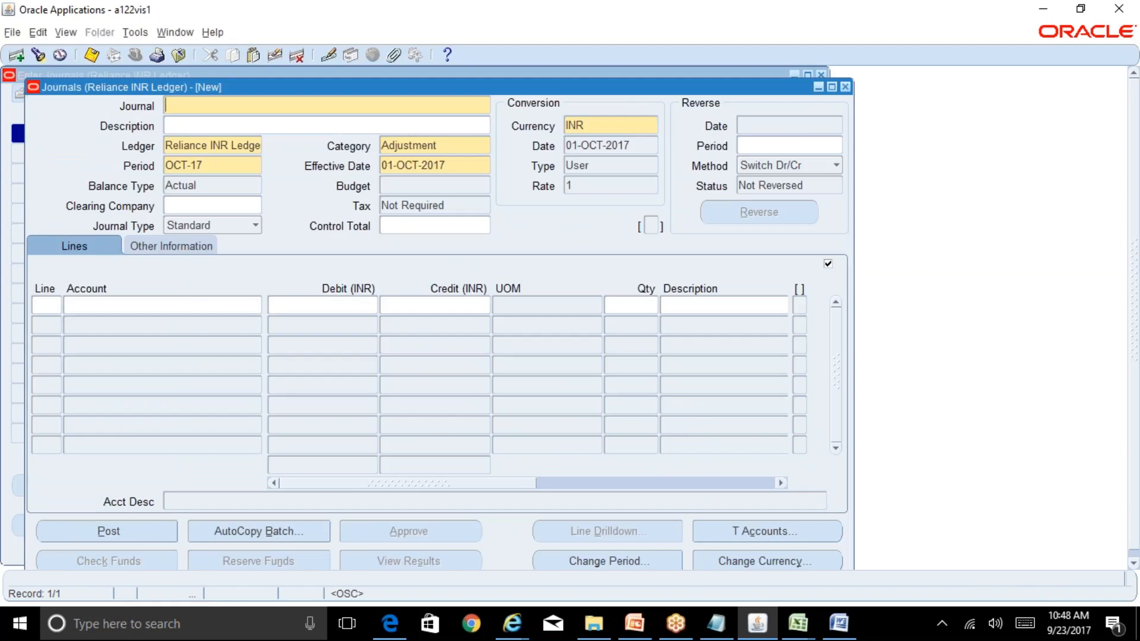
text(Reliance STAT jrnal)
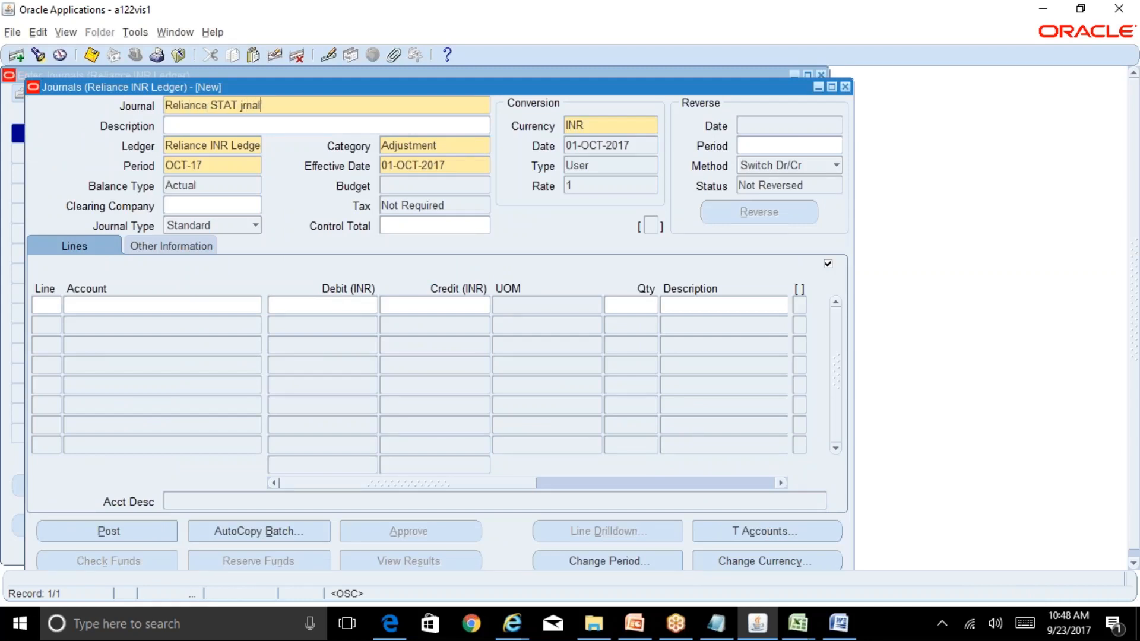
key(BackSpace)
key(BackSpace)
text(ls)
Step: Set the journal's currency to STAT and its period to SEP-17
click(645, 125)
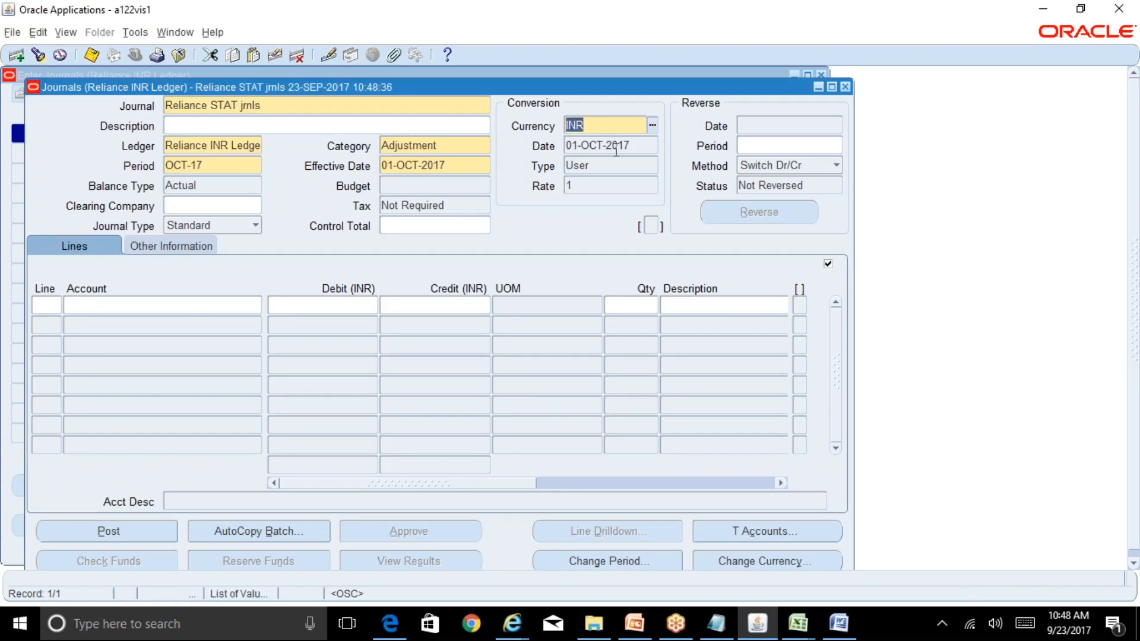
text(STAT)
key(Tab)
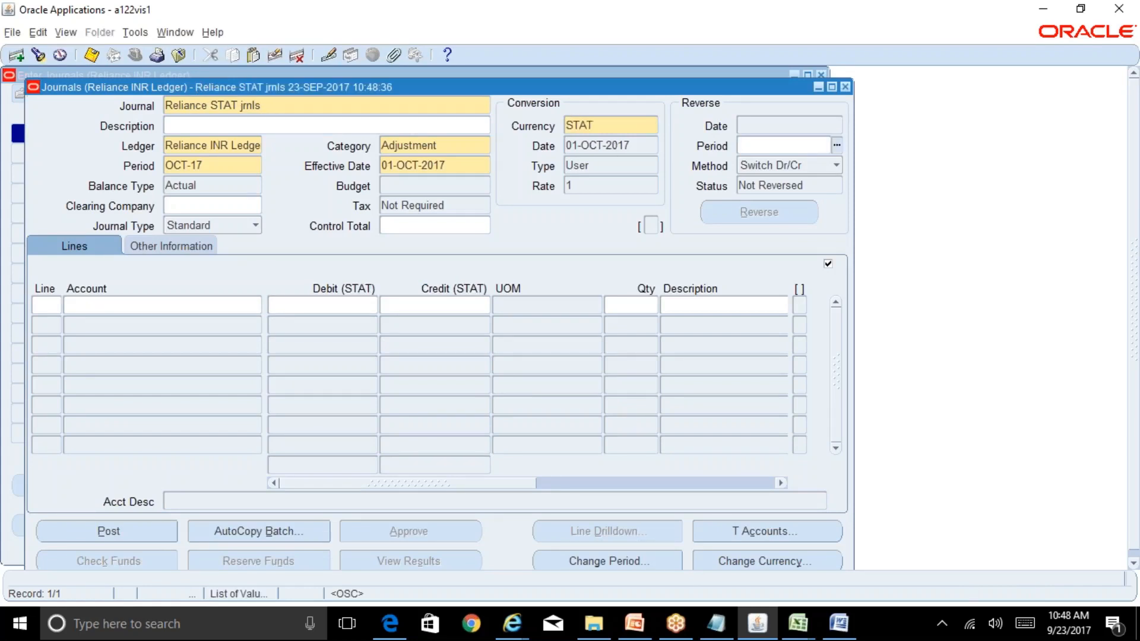
click(242, 170)
text(sep-17)
key(Tab)
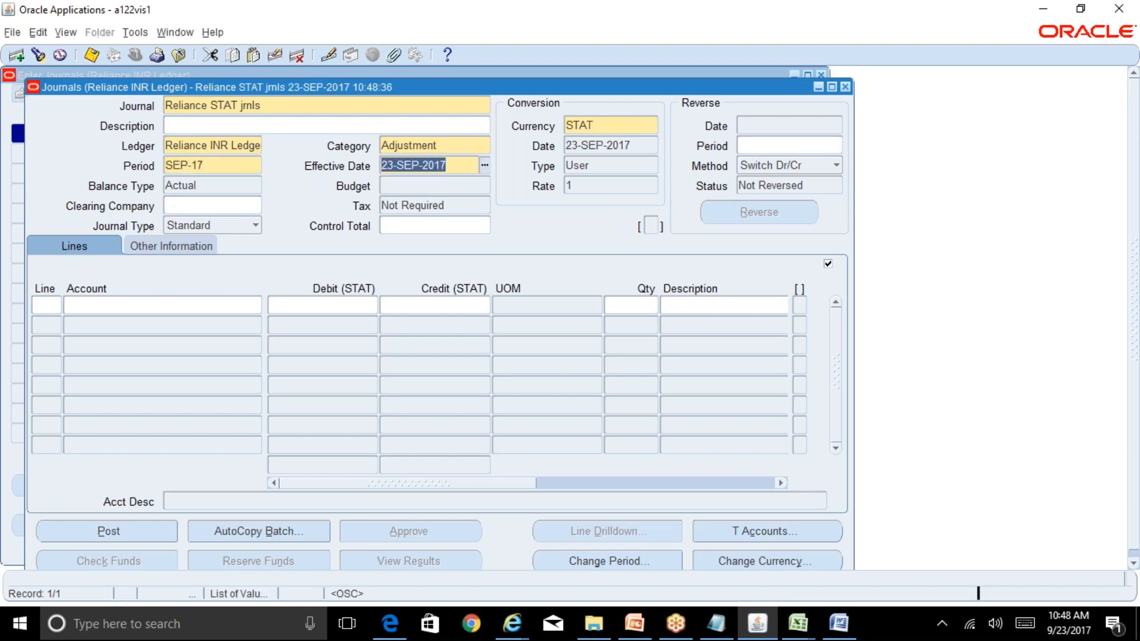
Step: Start journal line 1 and check the department percentages in the R12 Table of Contents workbook before returning to its account
click(52, 299)
text(1)
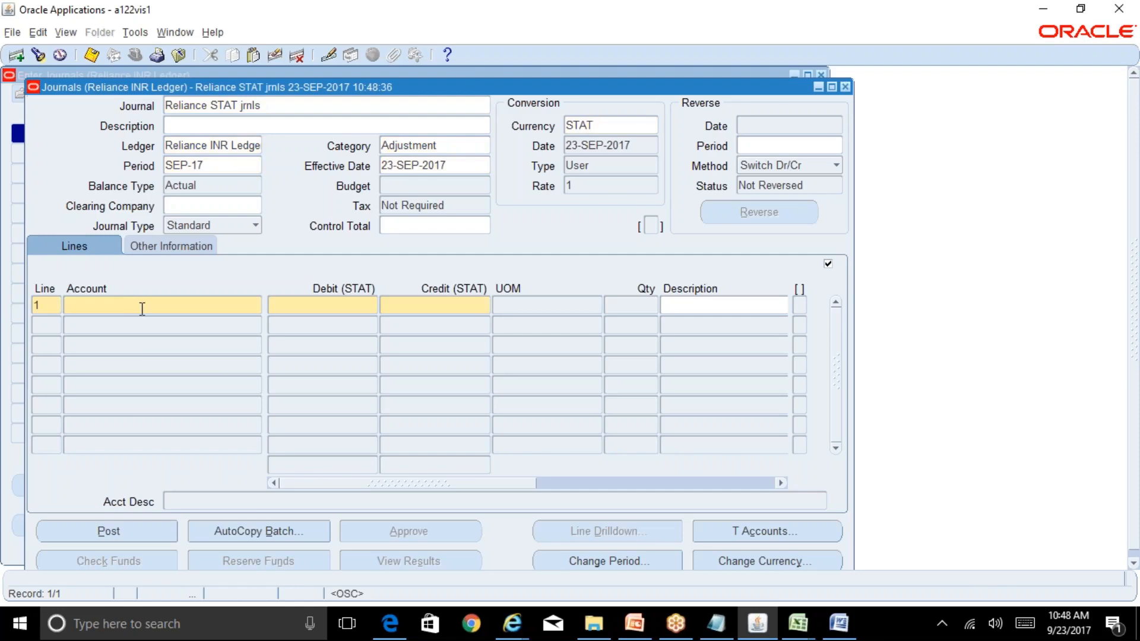
click(797, 623)
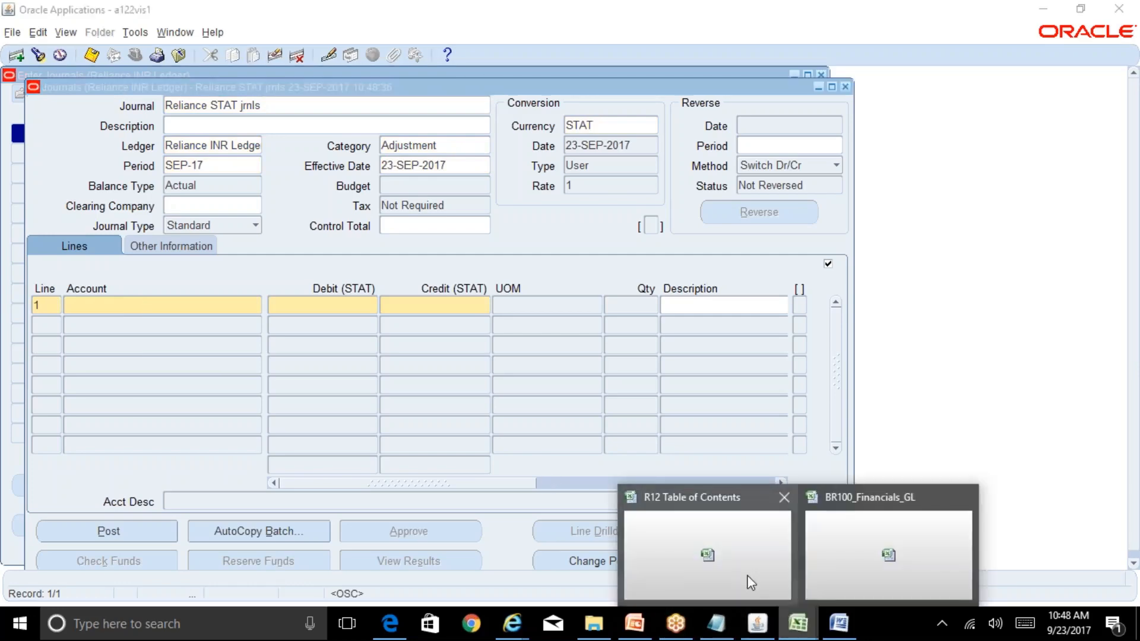
click(750, 582)
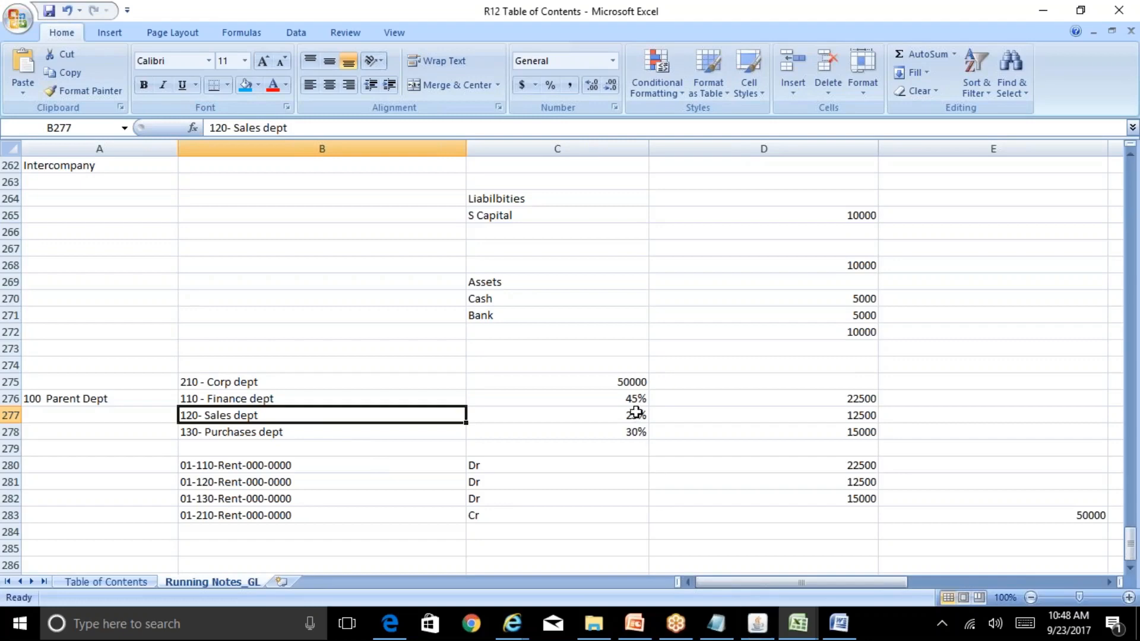
key(alt+Tab)
click(195, 305)
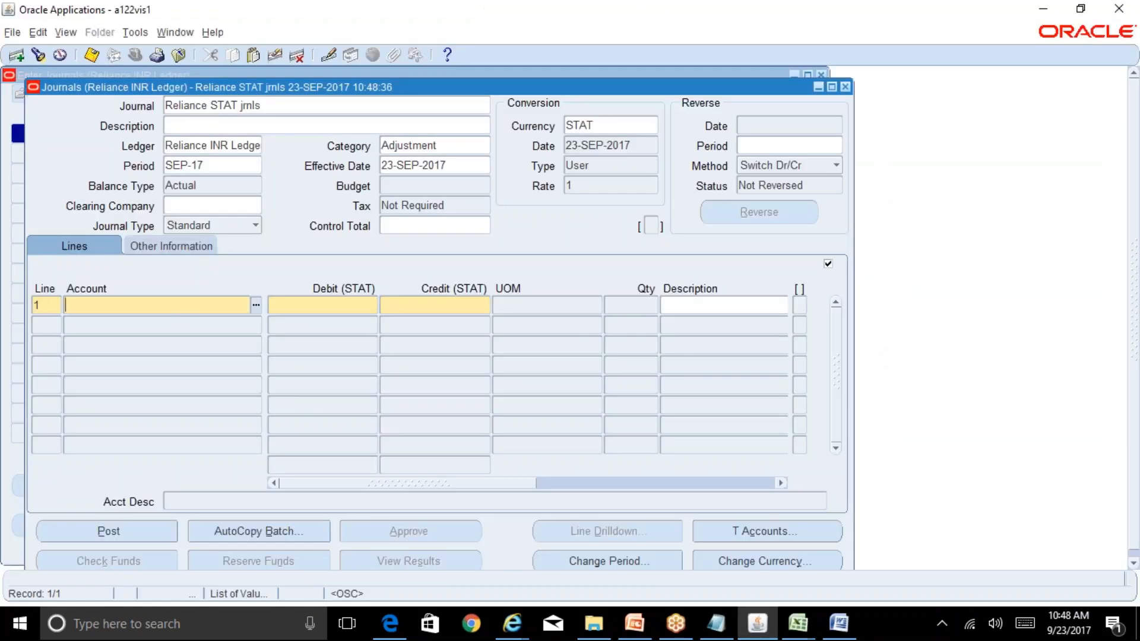
Step: Assign line 1 to company 01, department 110, account 7420 with default remaining segments, and debit 0.45
click(256, 305)
text(01)
key(Tab)
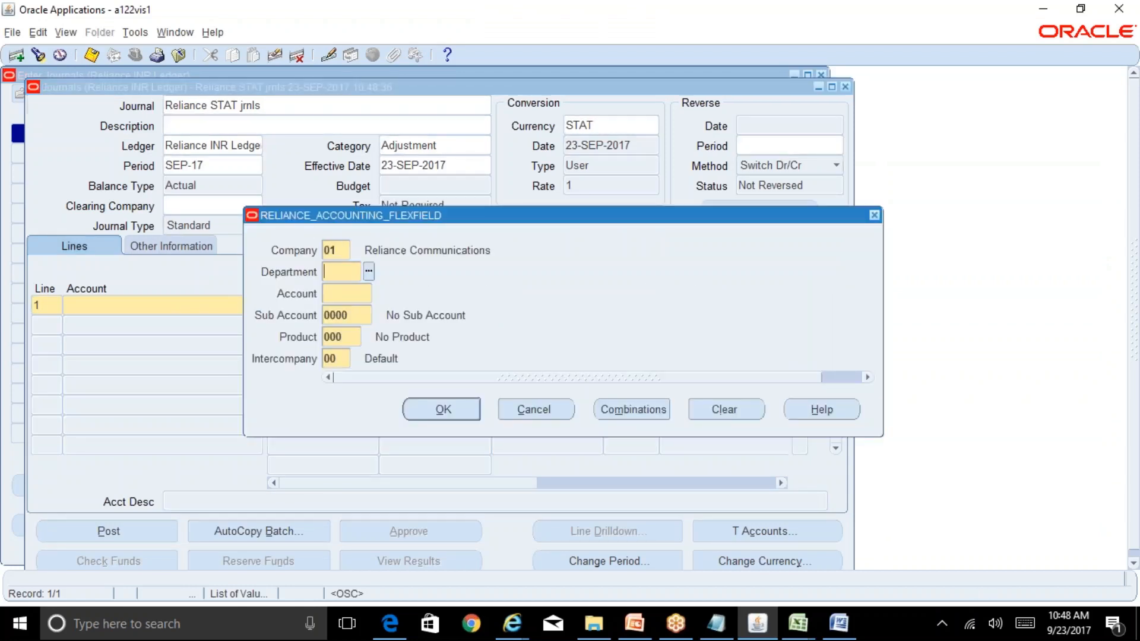
text(110)
key(Tab)
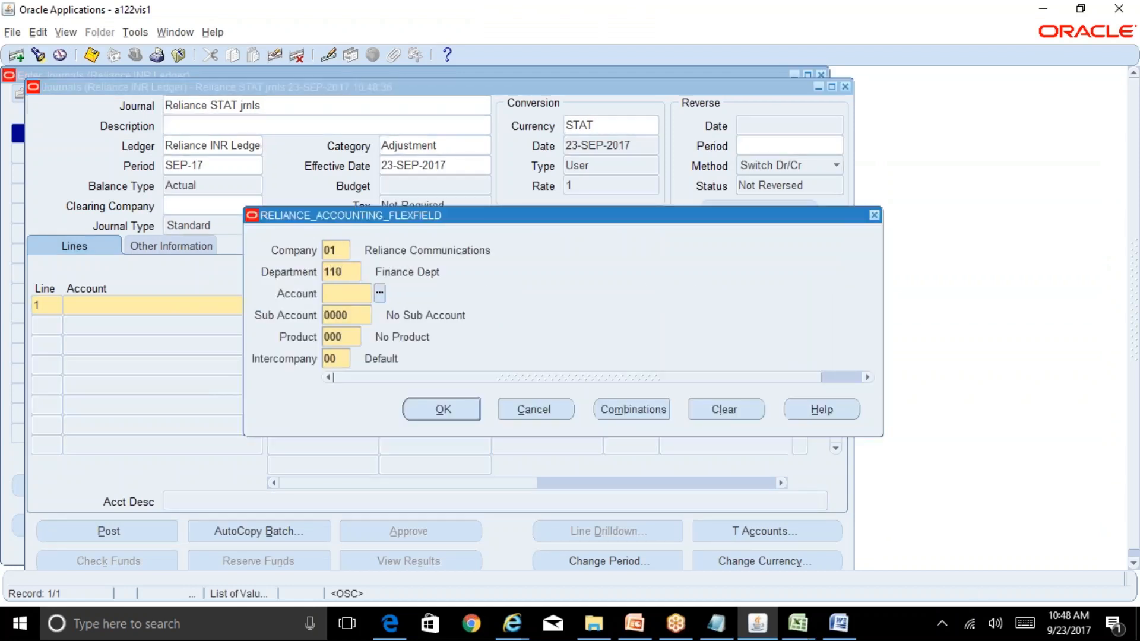
text(7420)
key(Tab)
key(Return)
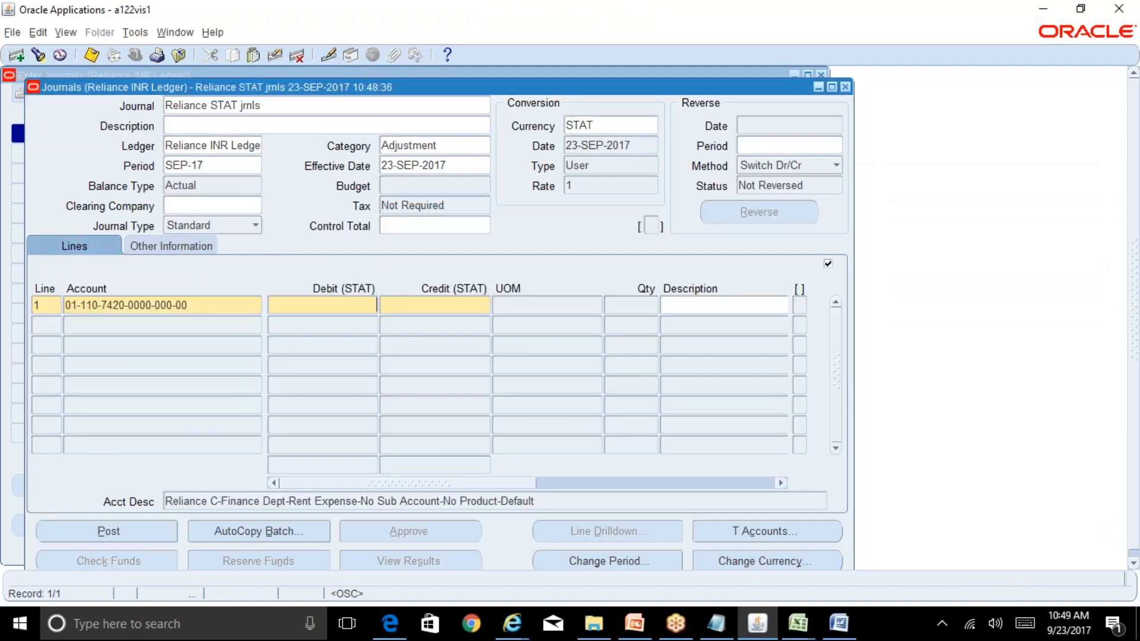
text(0.45)
Step: Add line 2 for department 120, account 7420, and debit 0.25 after checking the share in the R12 Table of Contents workbook
click(178, 327)
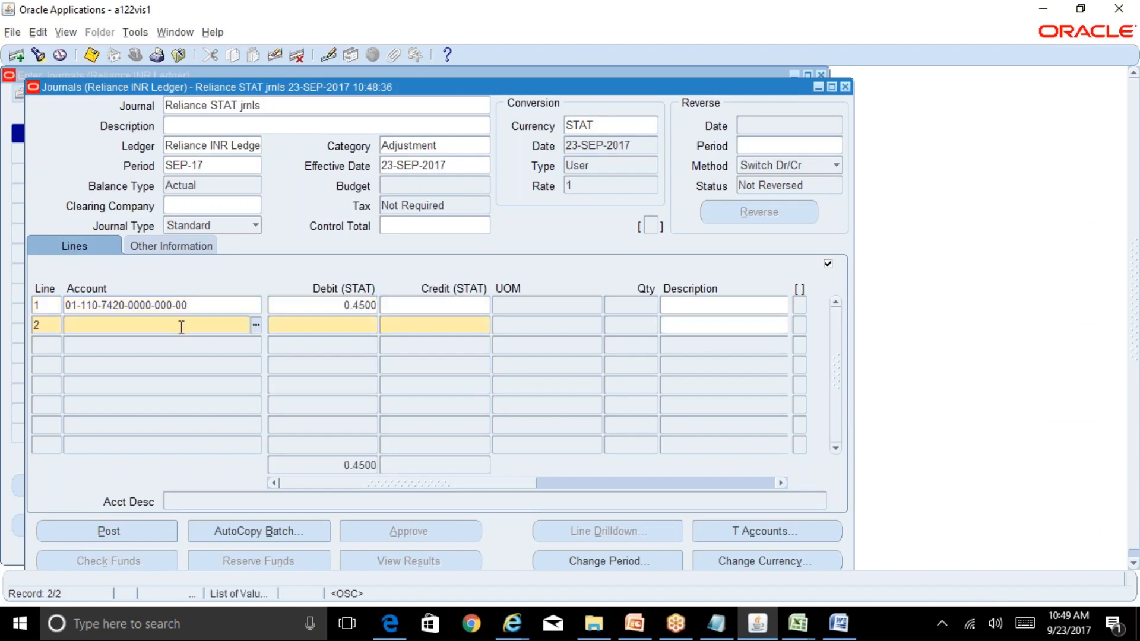
click(256, 325)
text(120)
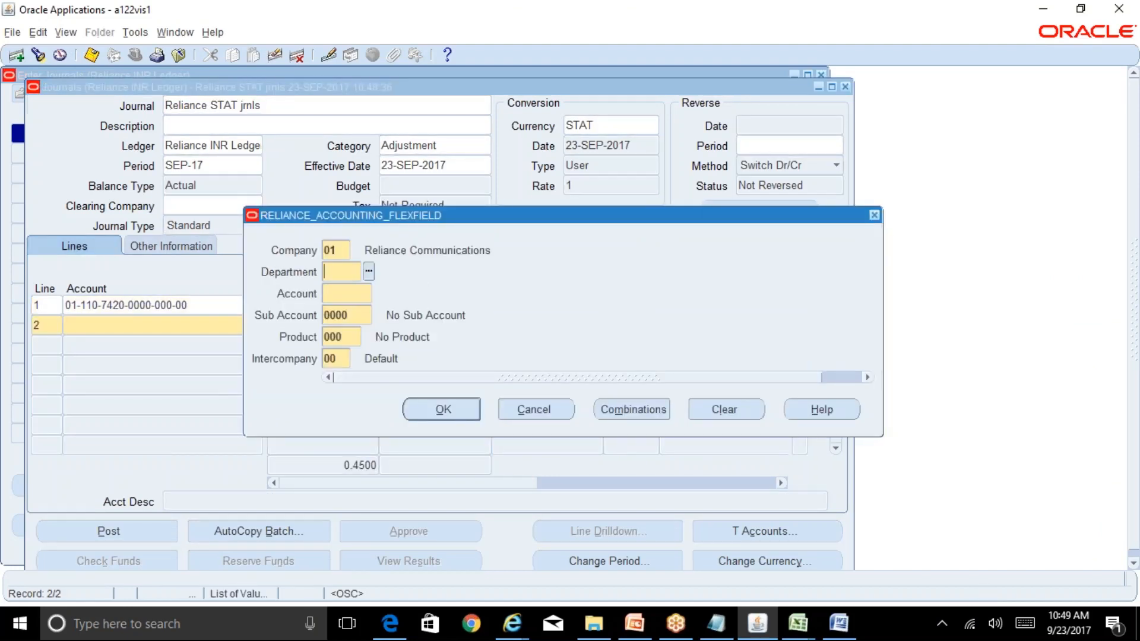
key(Tab)
text(7420)
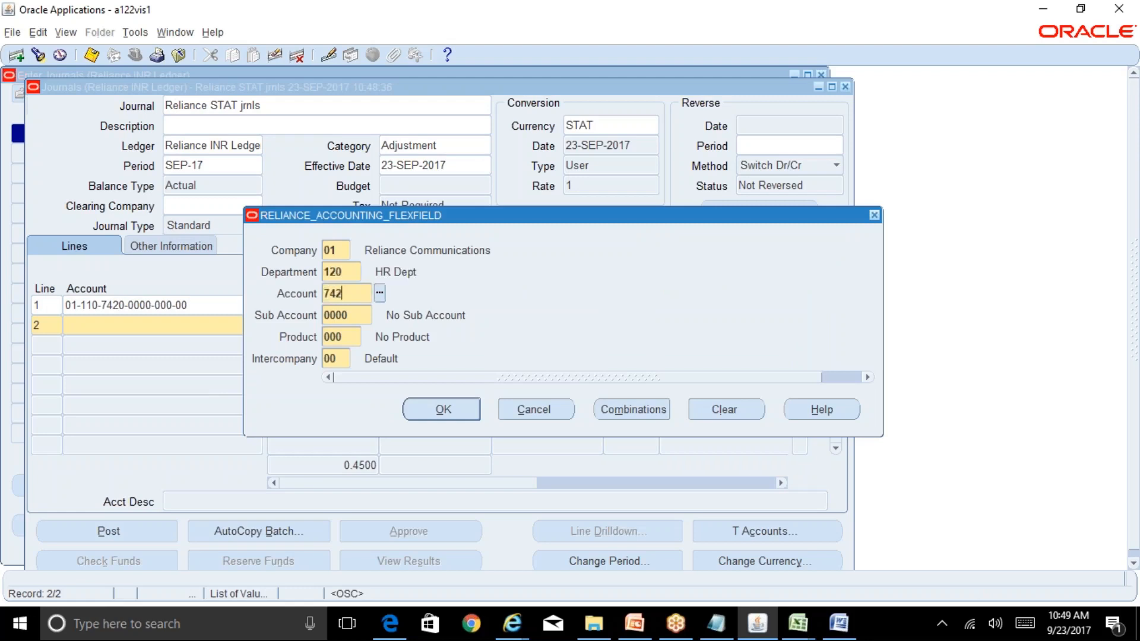
key(Return)
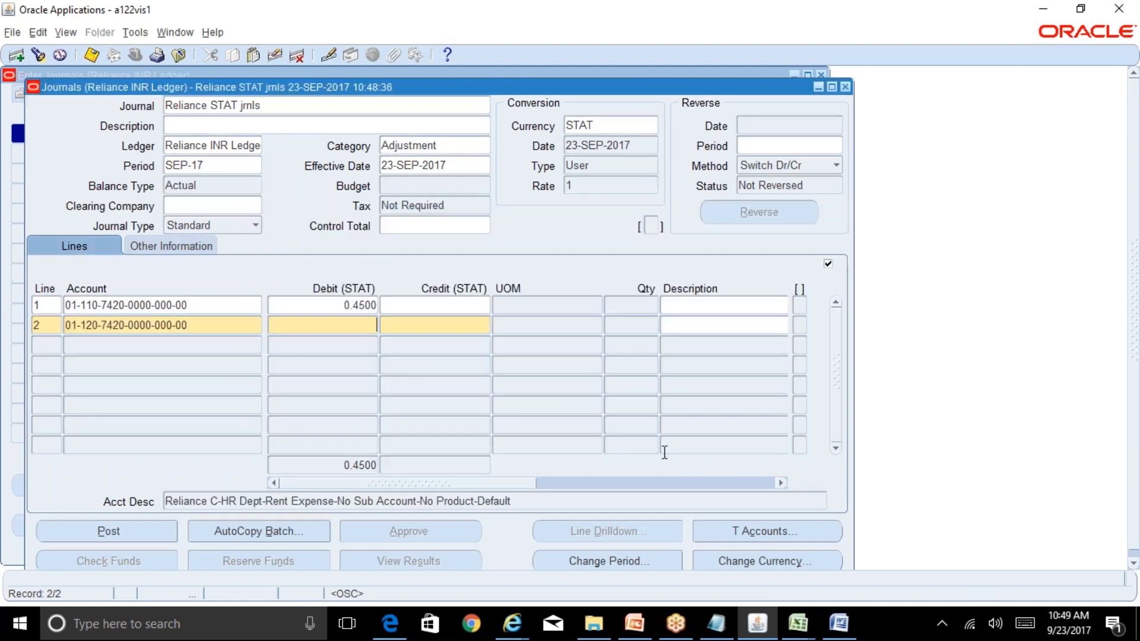
mouse_move(803, 627)
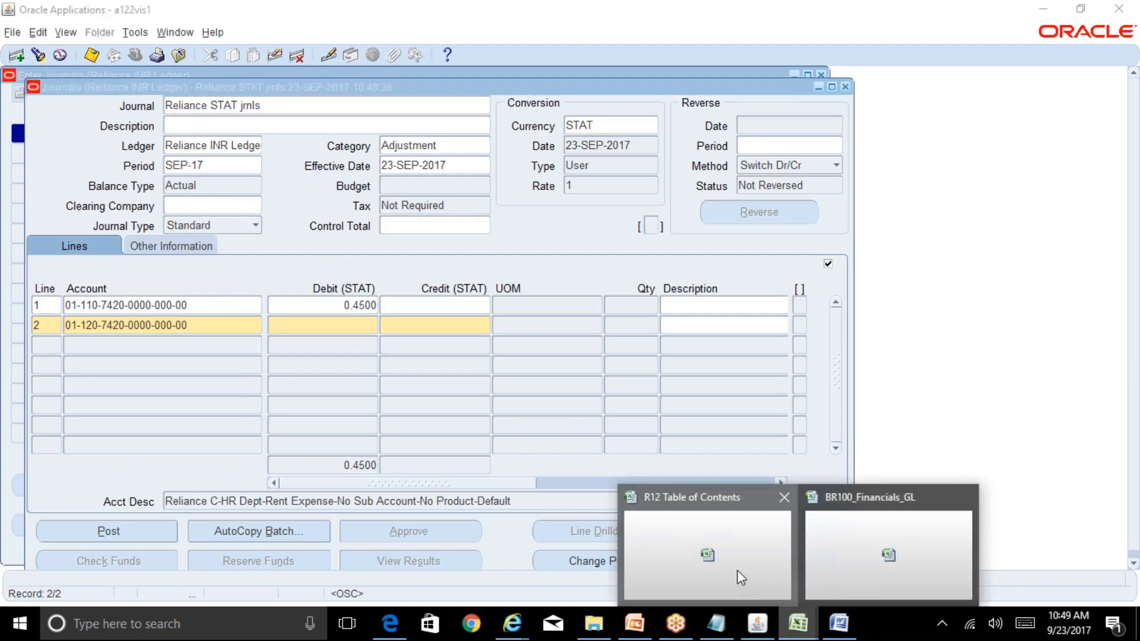
click(737, 576)
click(772, 624)
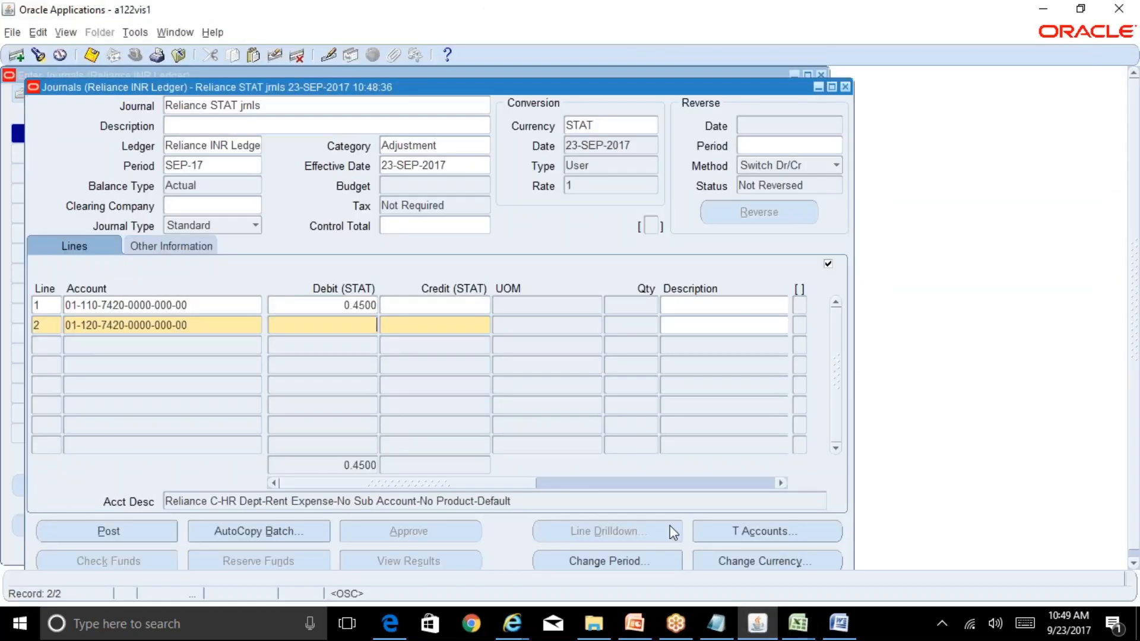
text(0.25)
Step: Add line 3 for company 01, department 130, account 7420, with a debit of 0.30
click(222, 346)
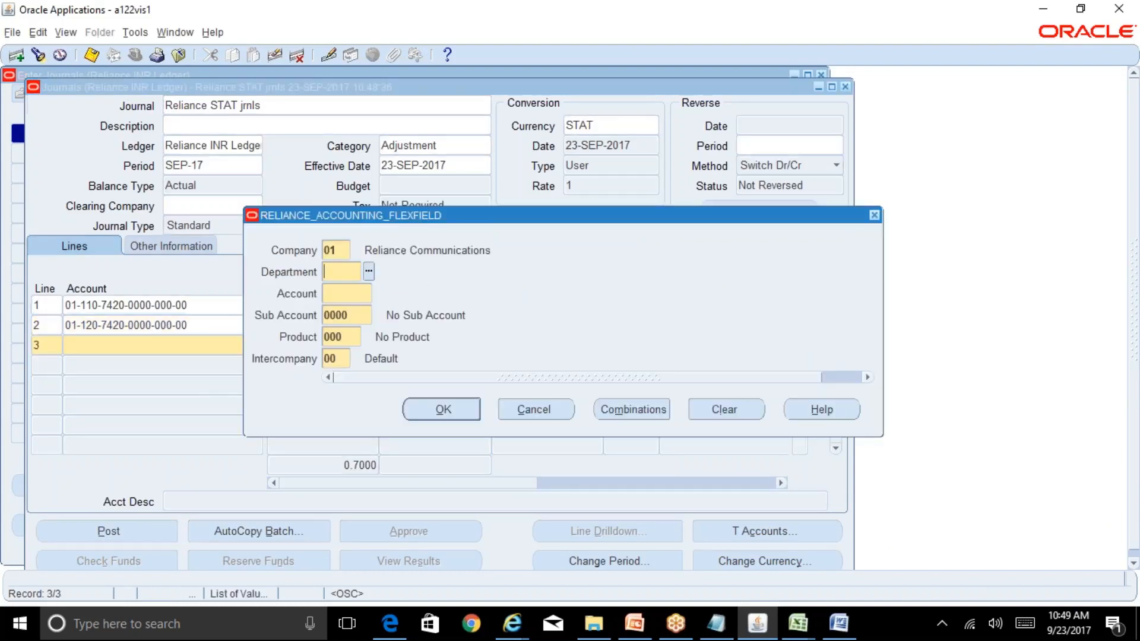
text(1307420)
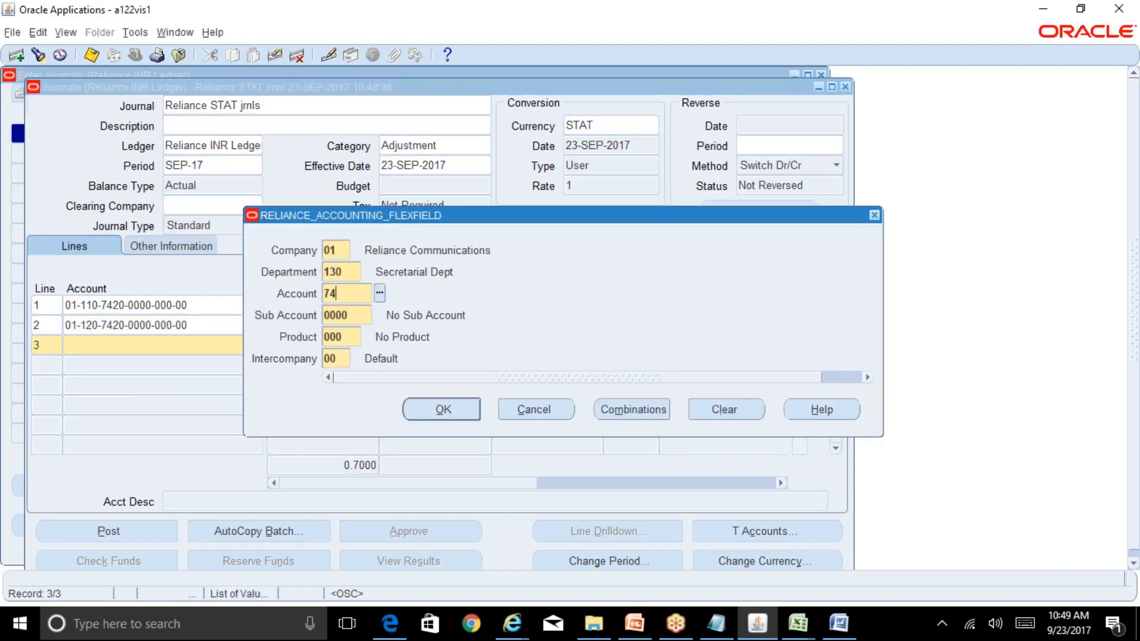
click(463, 404)
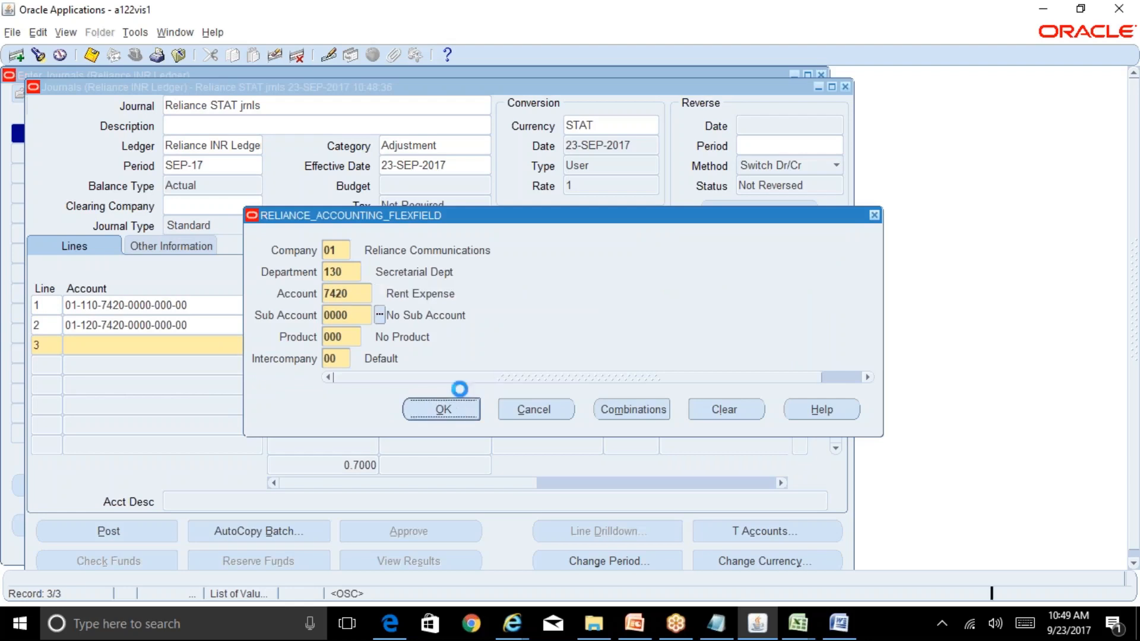
text(0.30)
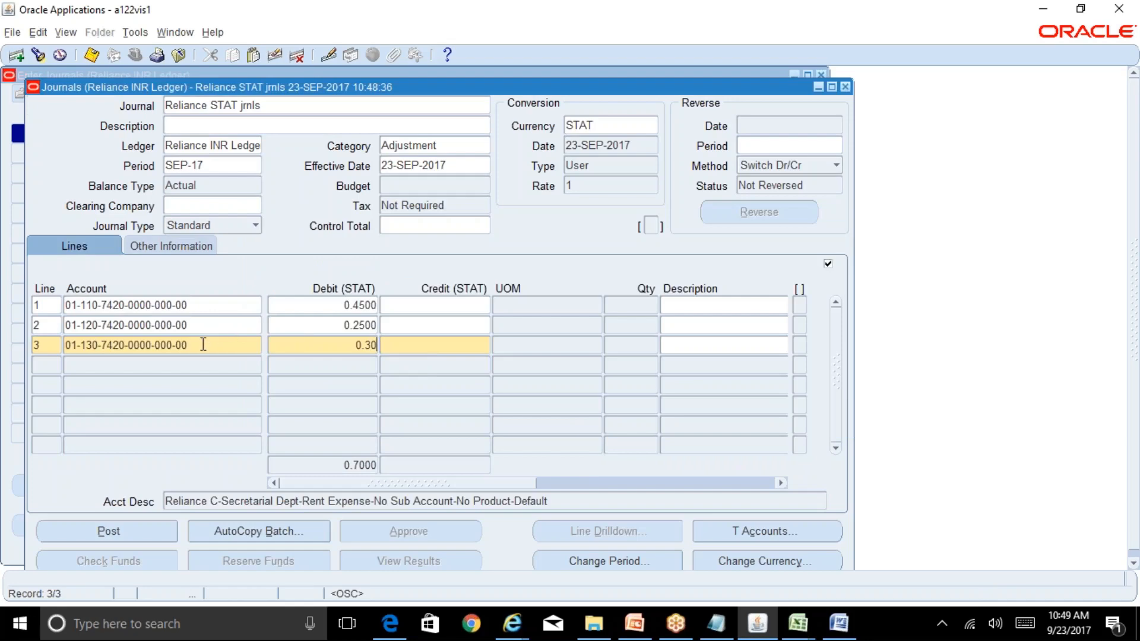
key(Tab)
Step: Compare the journal lines with the department percentages in the R12 Table of Contents workbook and return to Oracle Applications
mouse_move(791, 630)
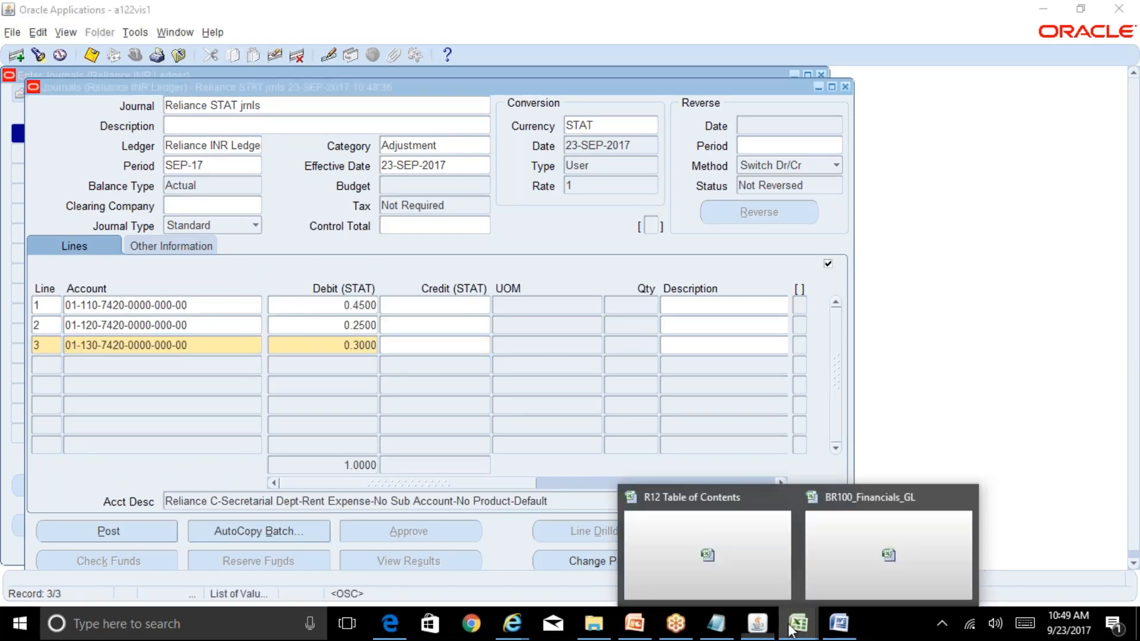
click(756, 575)
click(759, 625)
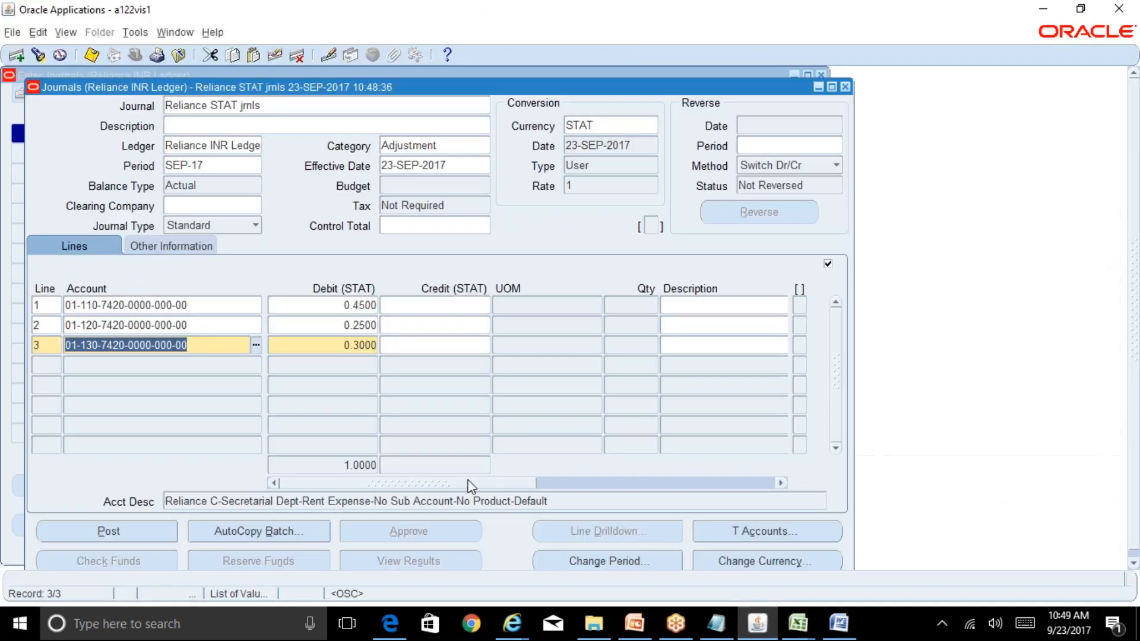
Step: Save the Reliance STAT journal, submit it for posting, and close the journal windows
click(92, 56)
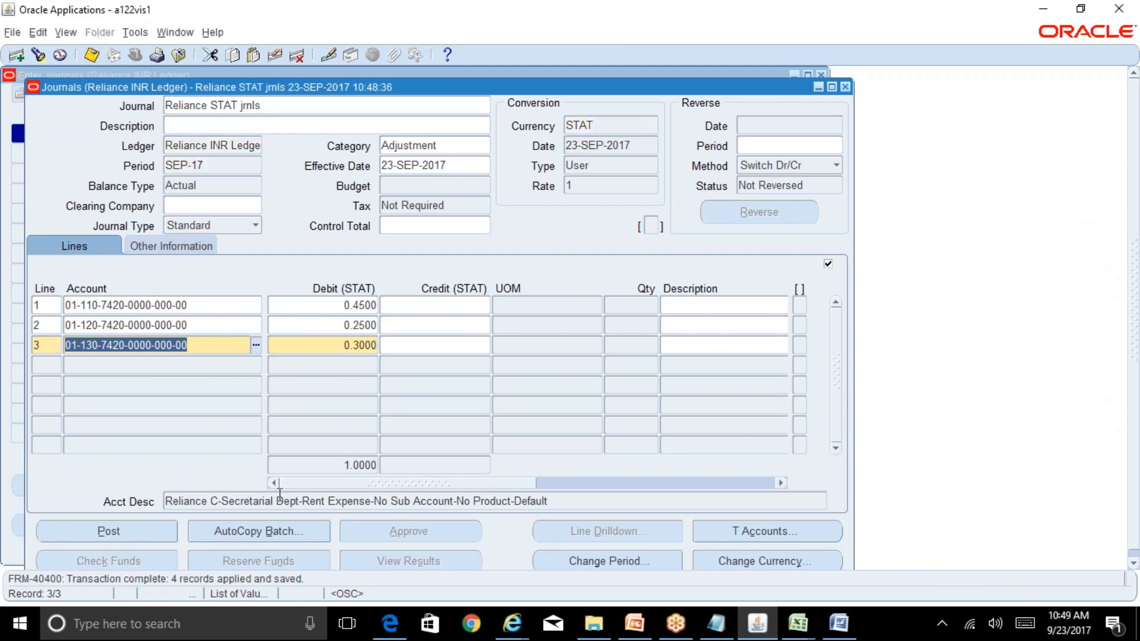
click(143, 532)
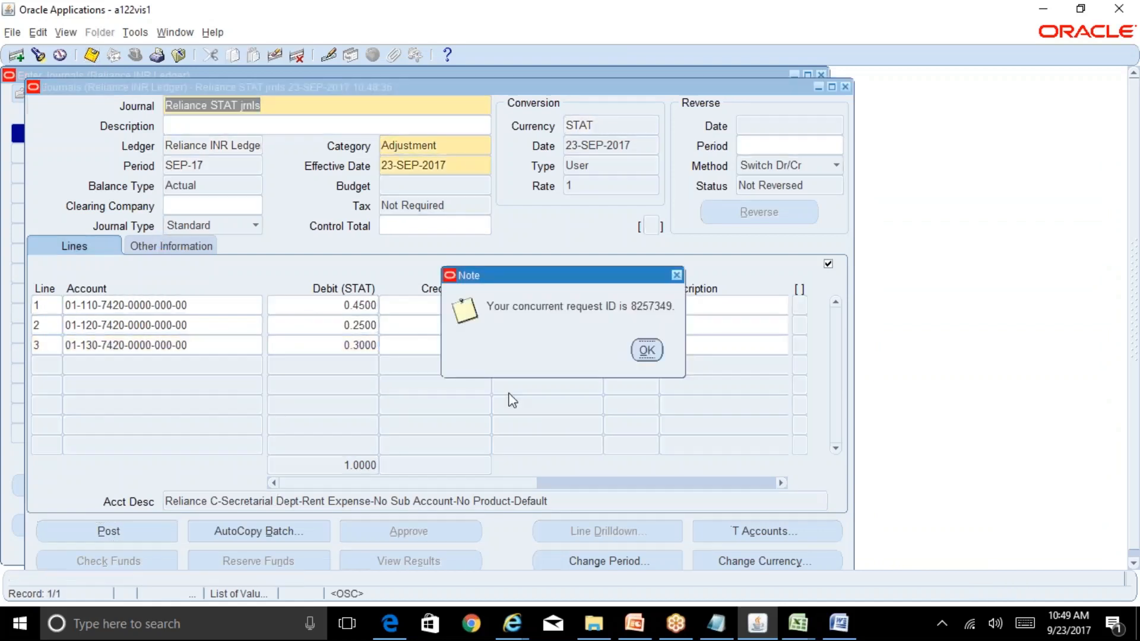
click(646, 348)
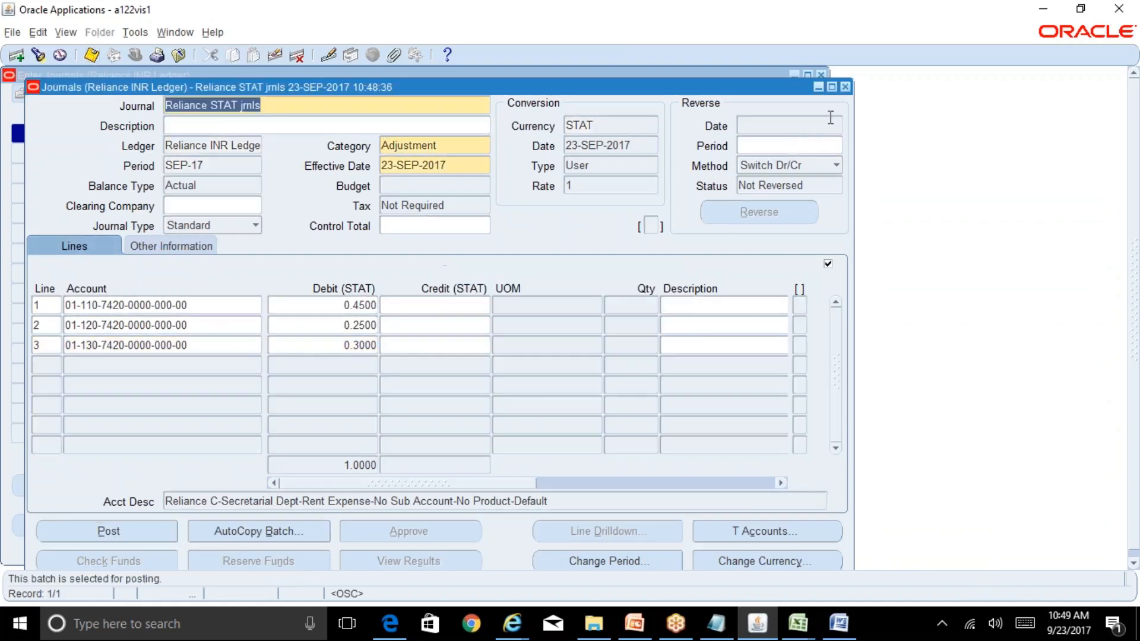
click(845, 88)
key(F4)
Step: Open the concurrent requests list and refresh it to check the Posting: Single Ledger request
key(alt+v)
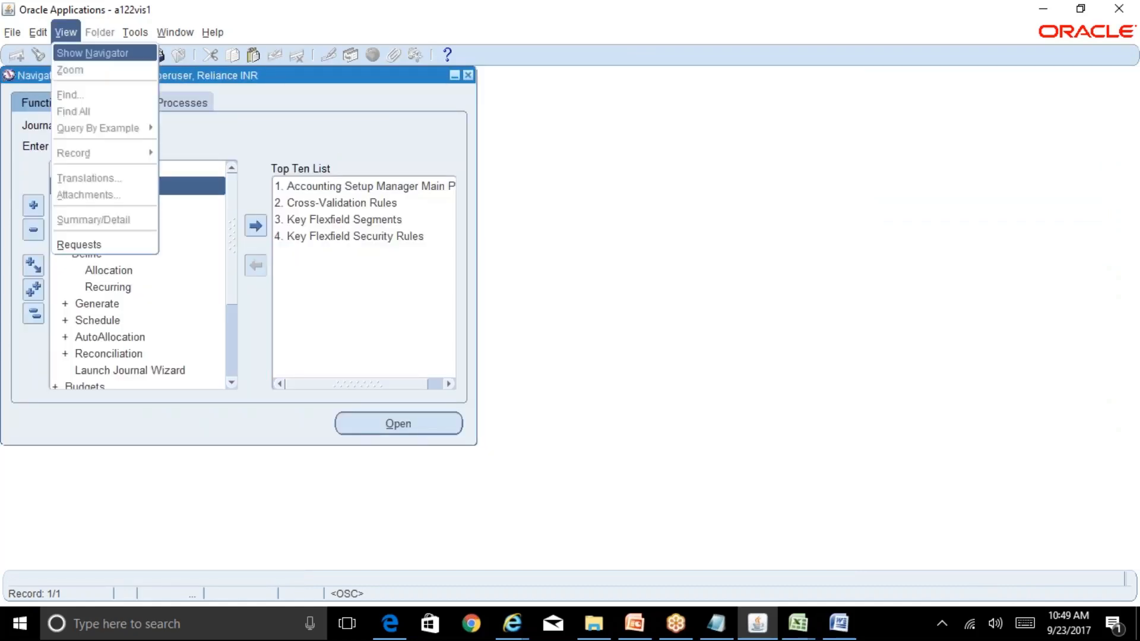
key(r)
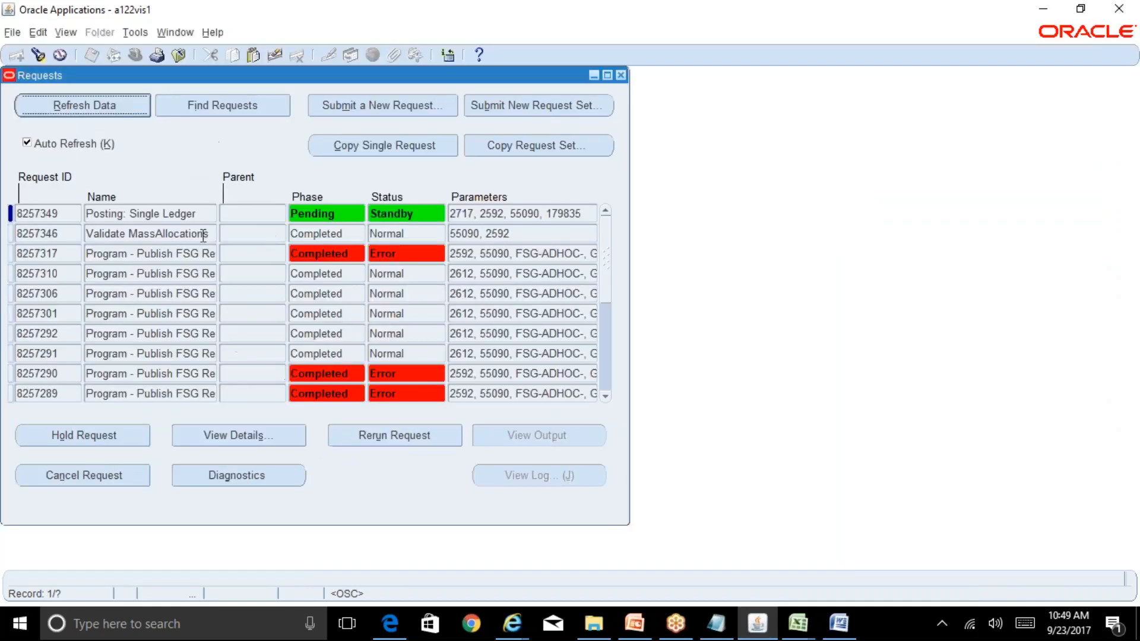
click(174, 233)
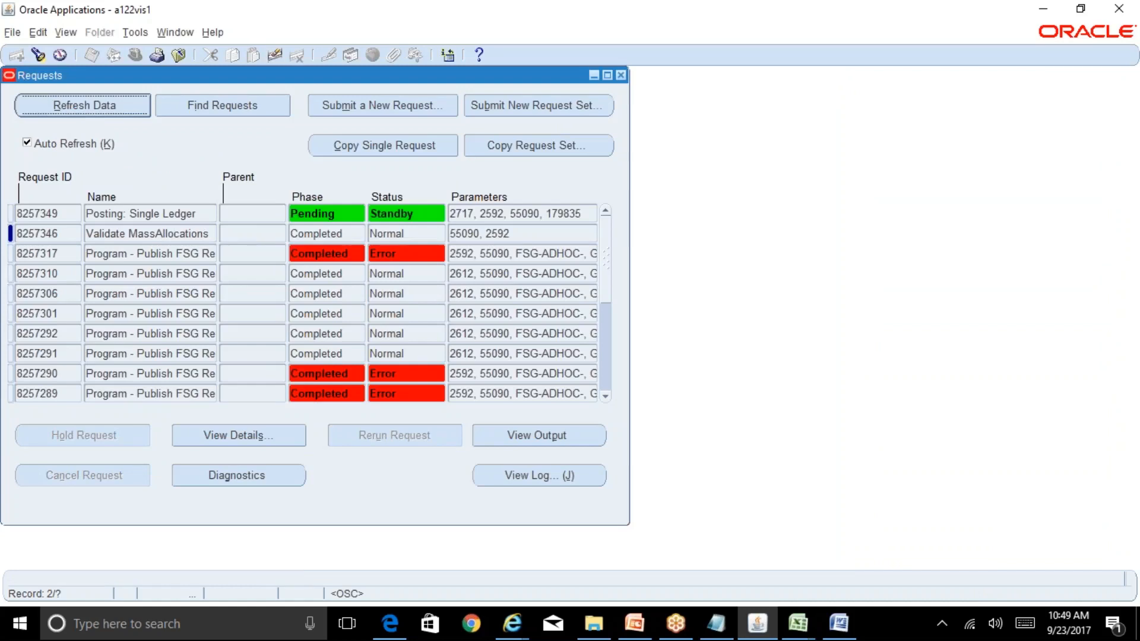
click(196, 214)
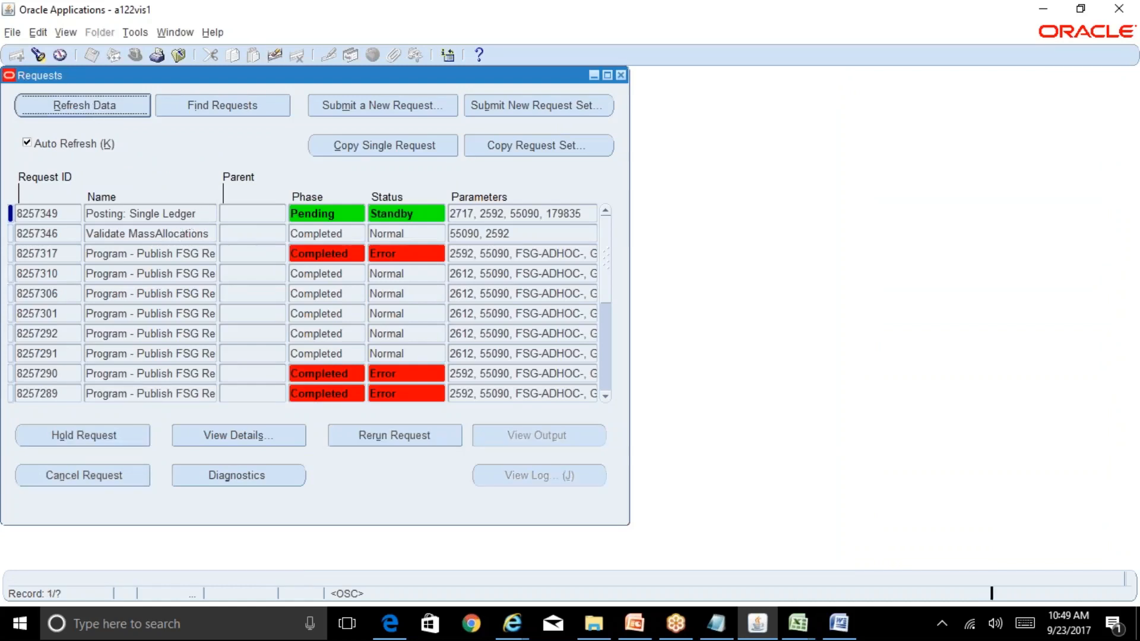
click(85, 105)
click(84, 105)
Step: Switch to the R12 Table of Contents workbook and locate the 210 - Corp dept row
click(800, 624)
click(789, 597)
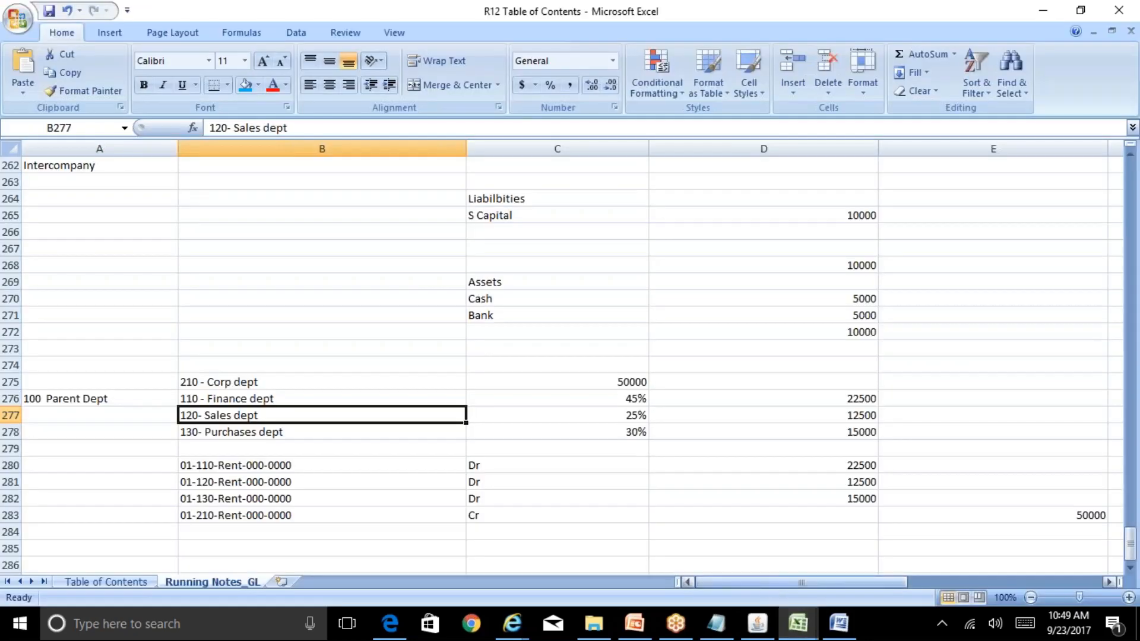
click(344, 380)
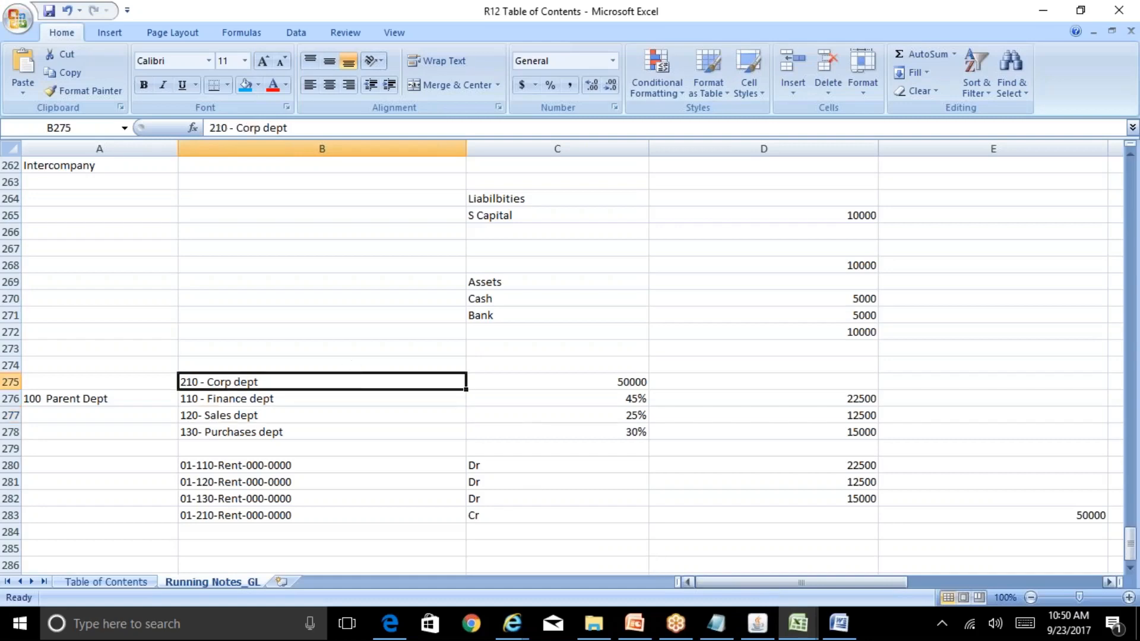
Step: Return to Oracle Applications, refresh the requests list to check both posting requests, and close the list
click(755, 634)
click(99, 107)
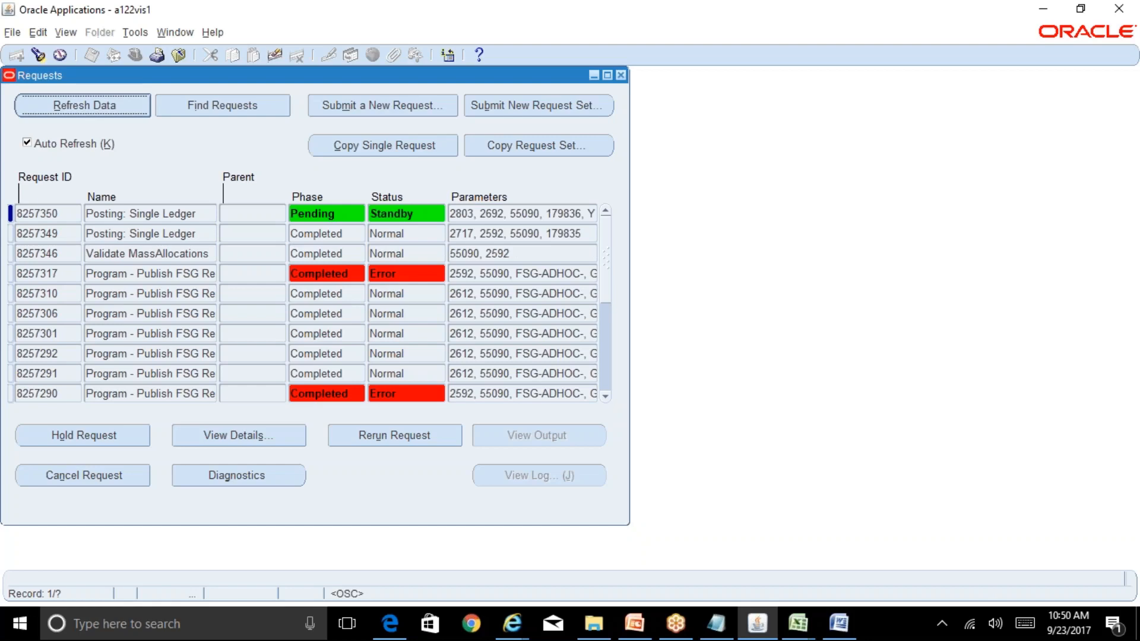
click(84, 106)
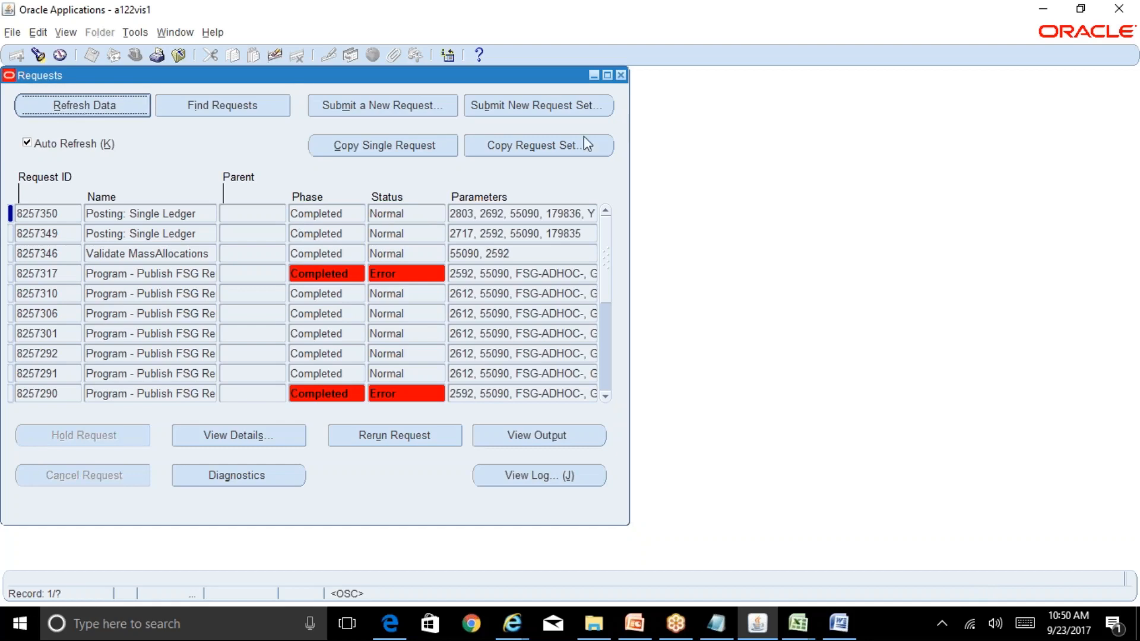
click(196, 233)
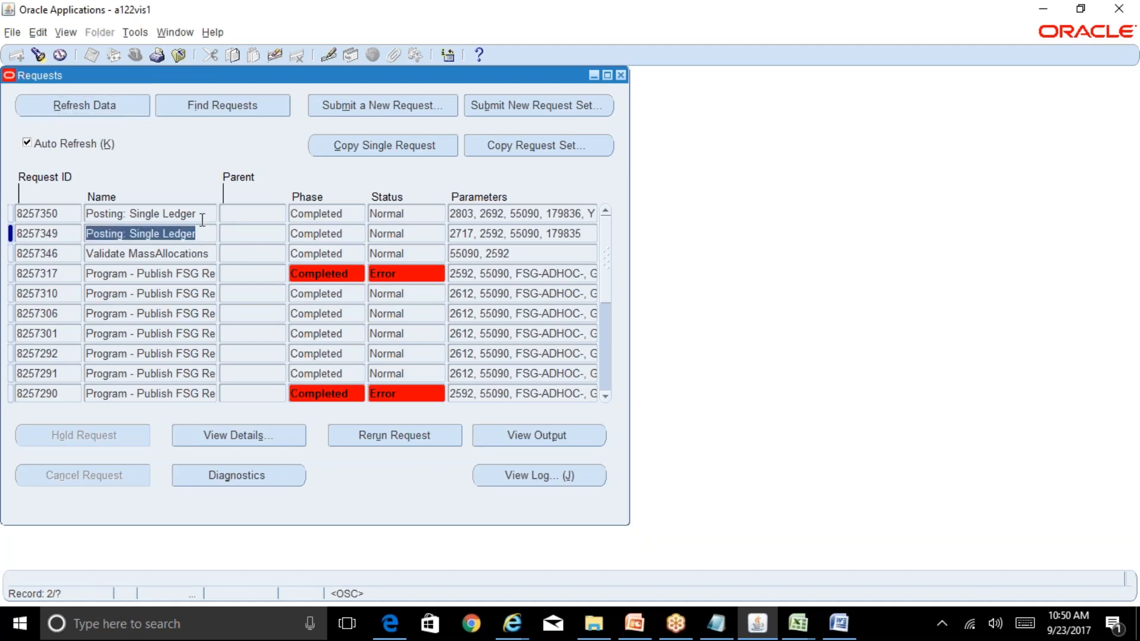
click(201, 239)
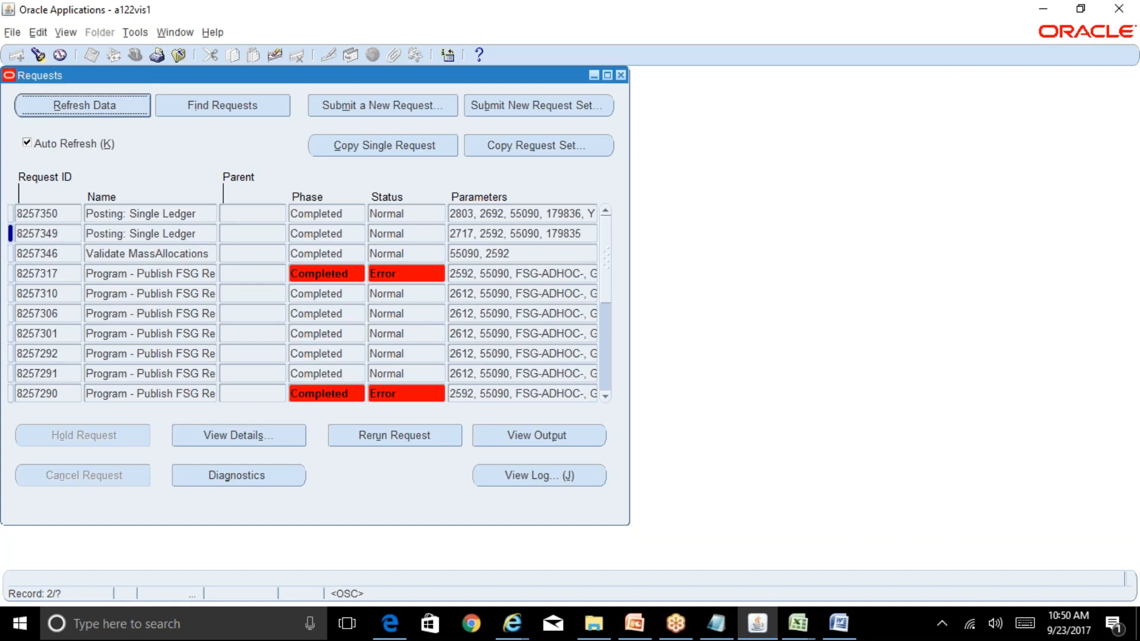
click(547, 214)
click(197, 233)
click(622, 77)
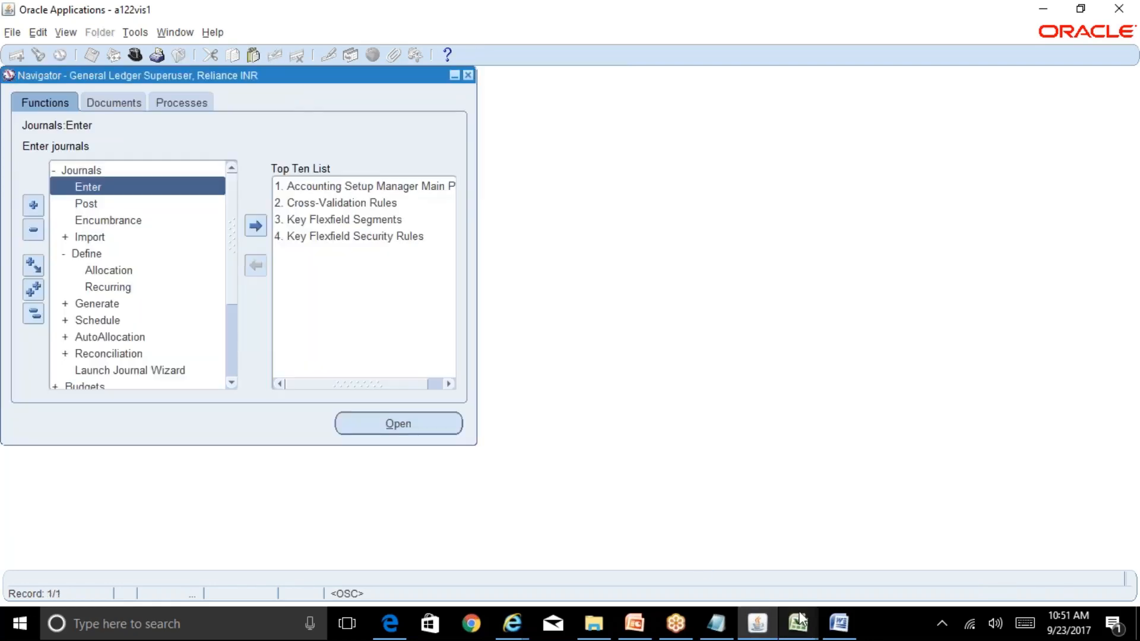
Step: Review the department percentages and the expected rent allocation debit and credit lines in the R12 Table of Contents workbook
click(799, 621)
click(705, 547)
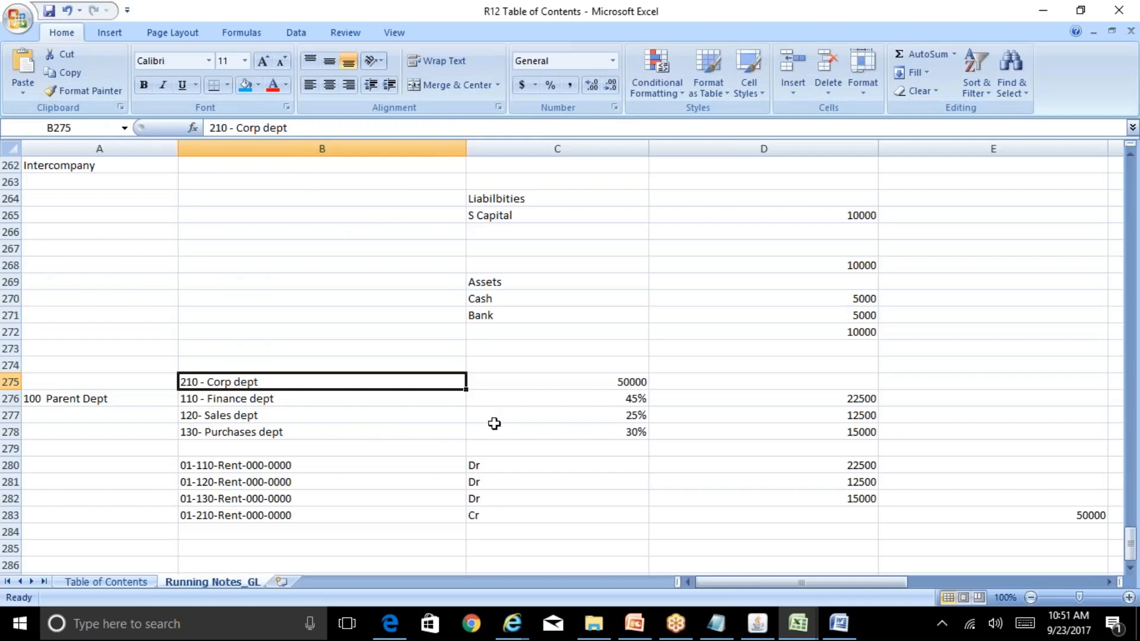
click(593, 393)
drag(594, 393, 607, 427)
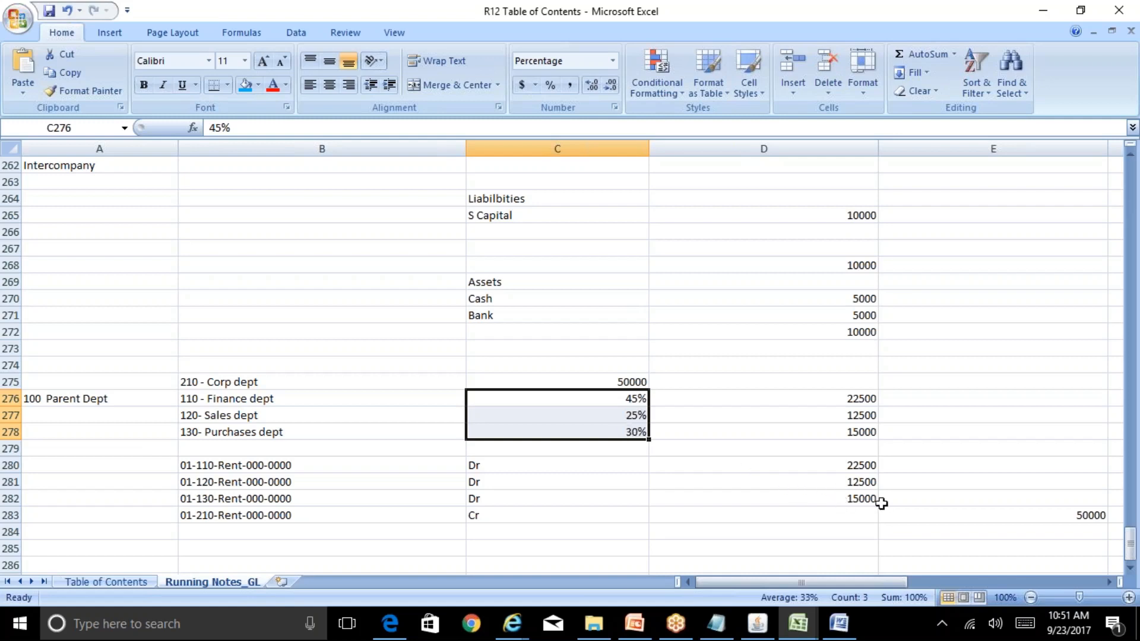
click(976, 516)
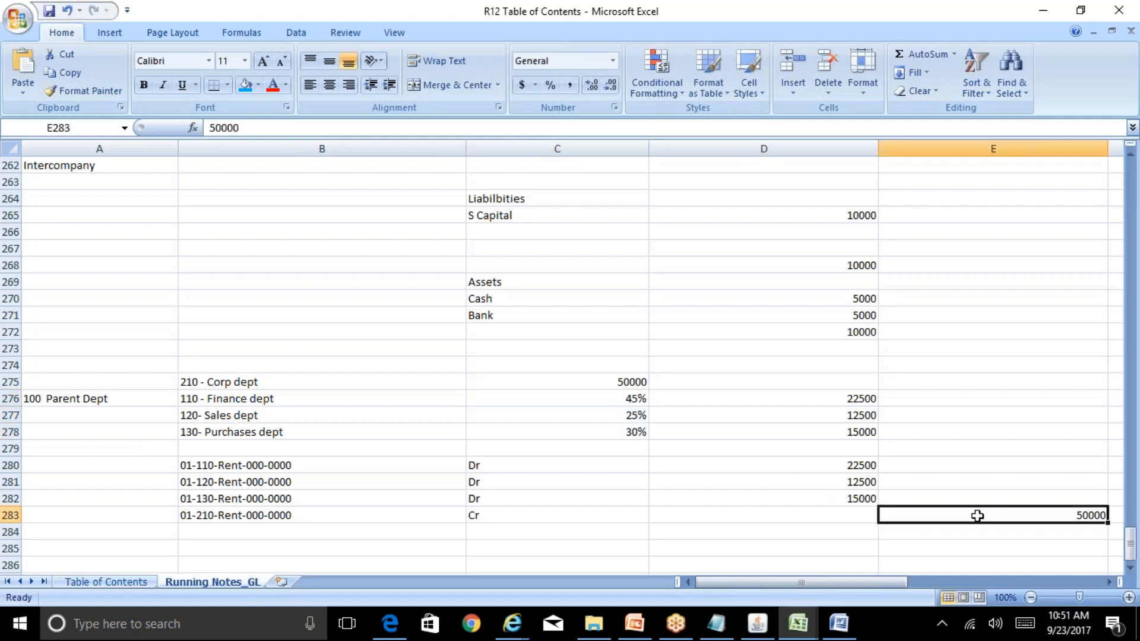
click(229, 516)
click(250, 466)
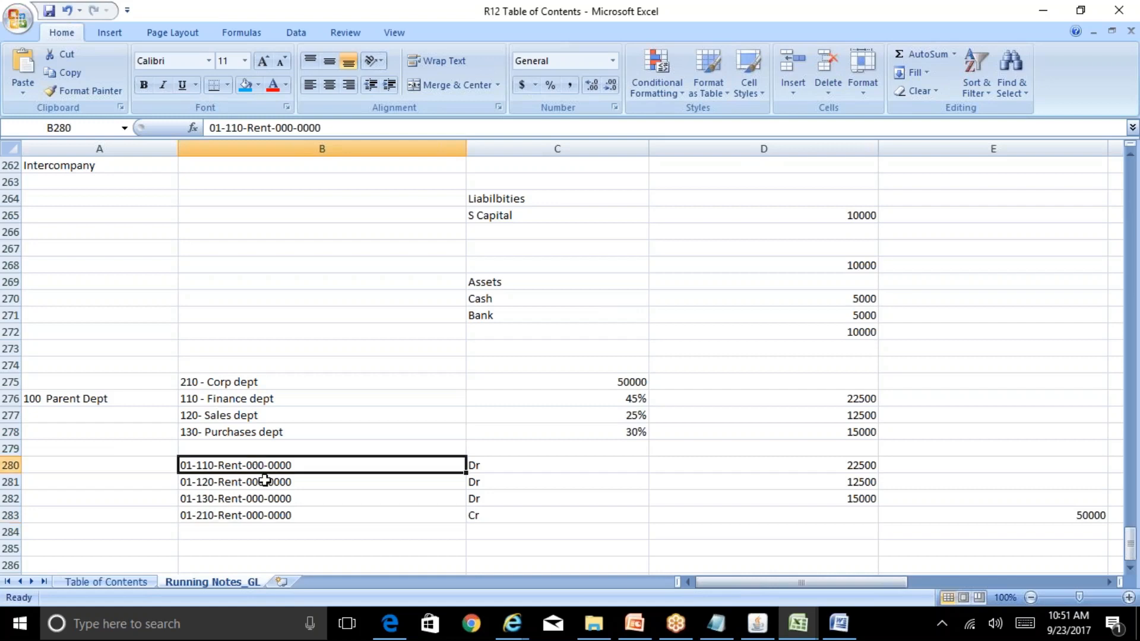
click(264, 482)
click(283, 498)
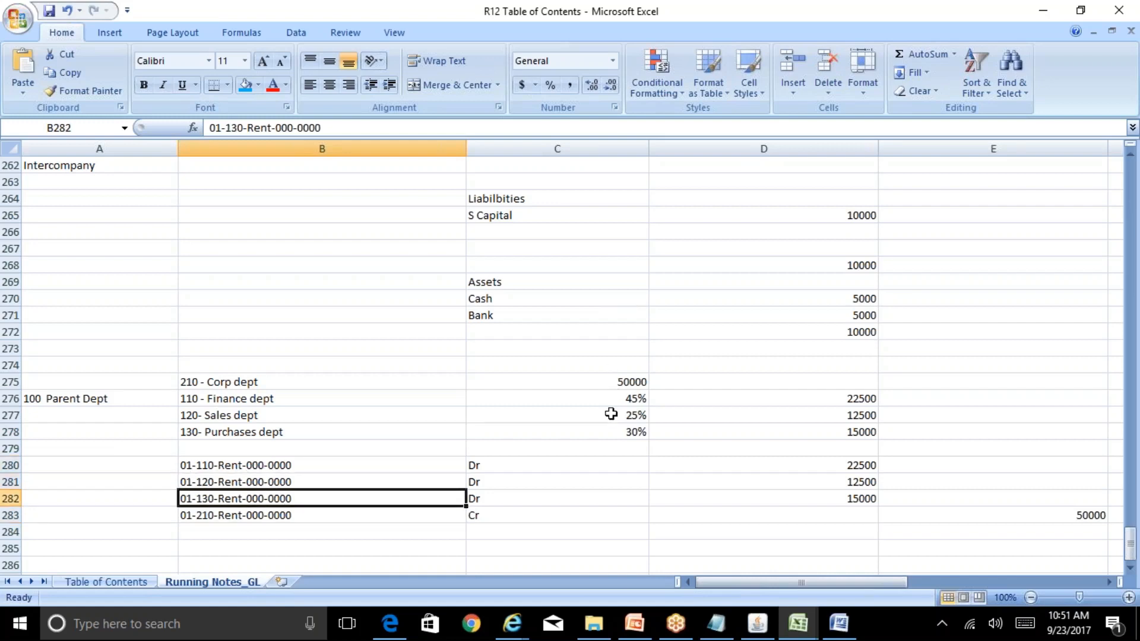
click(343, 518)
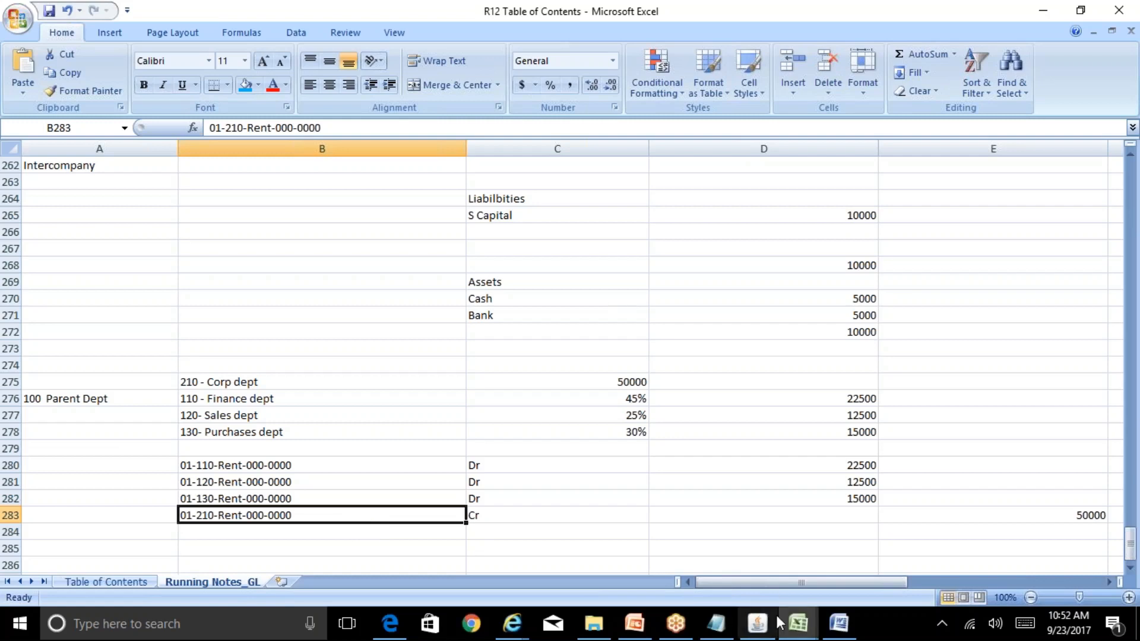
Step: Switch to Oracle Applications, open Account Inquiry, and set the accounting period range to SEP-17
click(757, 624)
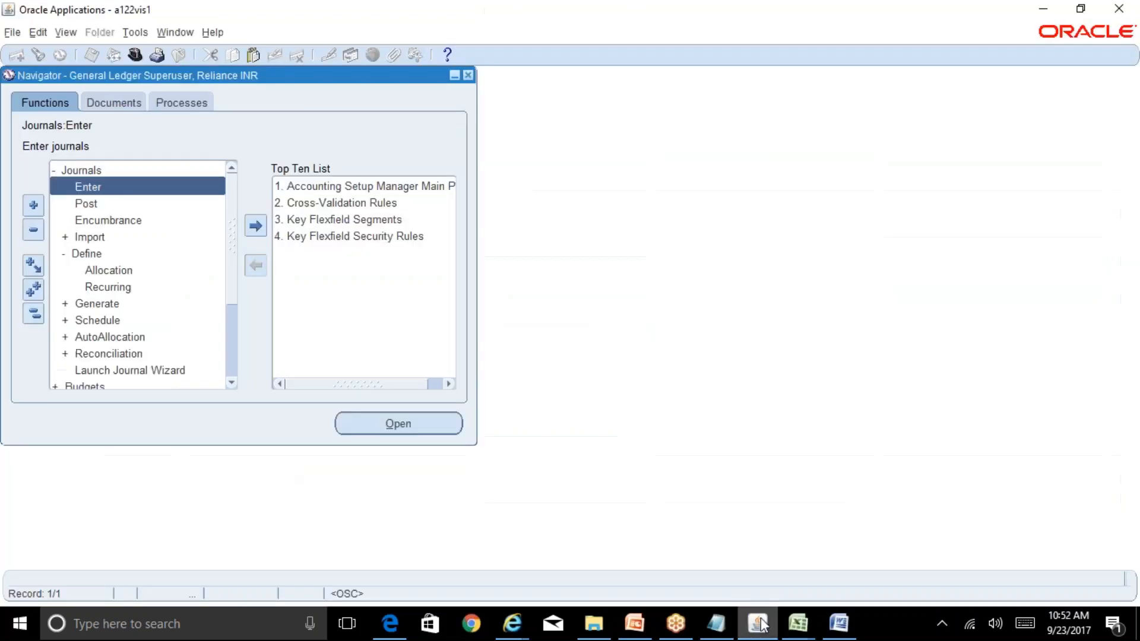
click(33, 313)
double_click(96, 204)
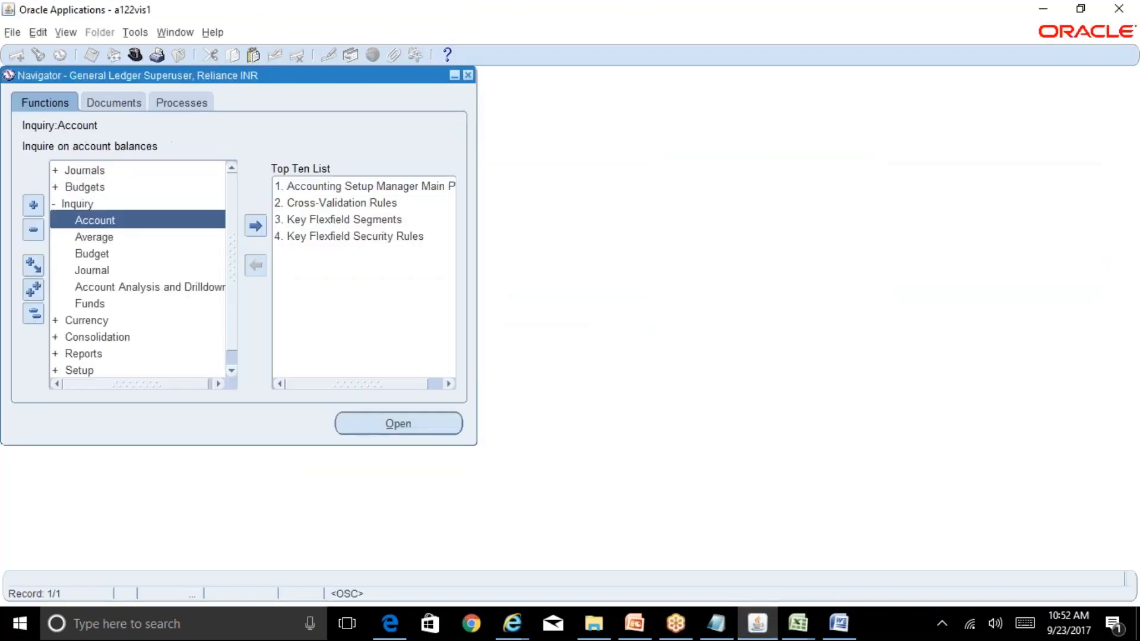
double_click(122, 221)
click(372, 118)
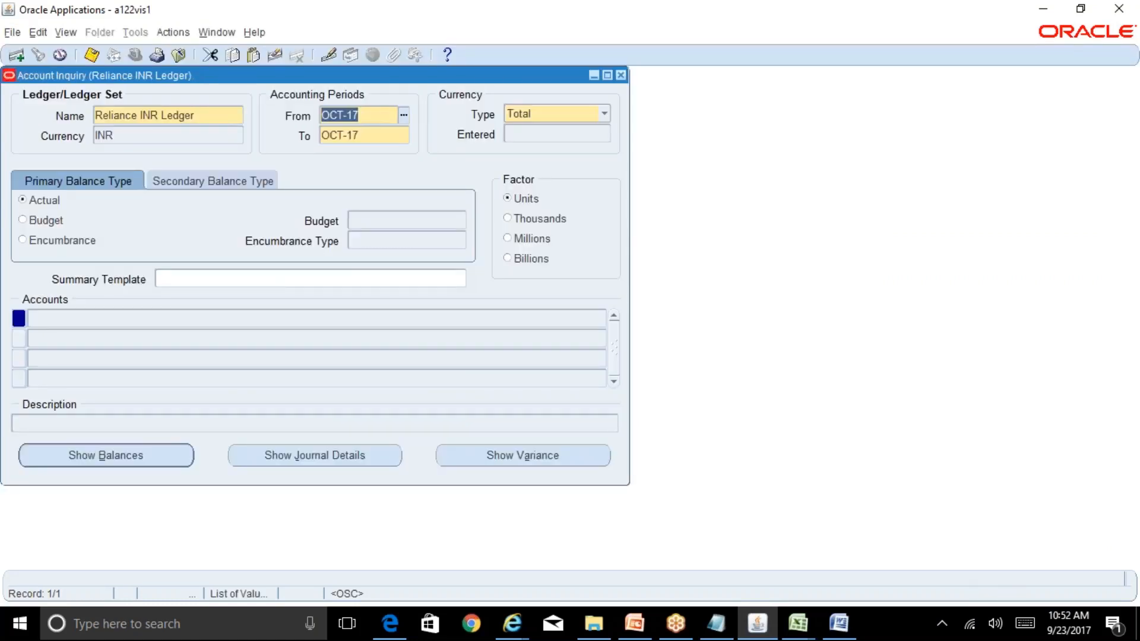
text(sep)
key(Tab)
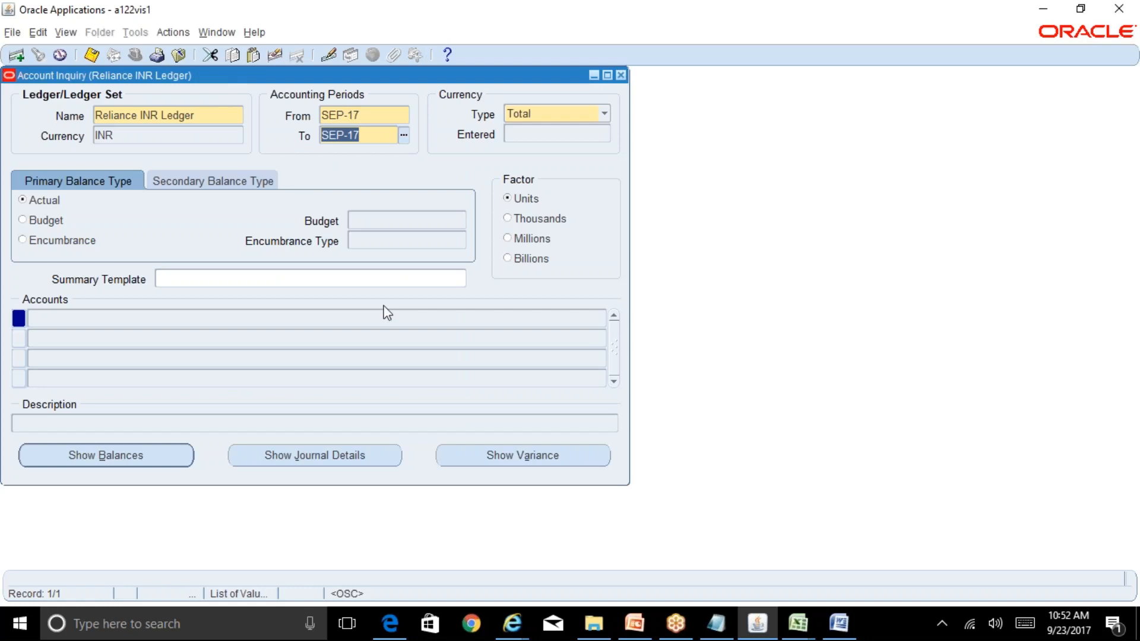
Step: Search for company 01, department 210, account 7420, and close the account inquiry
click(408, 321)
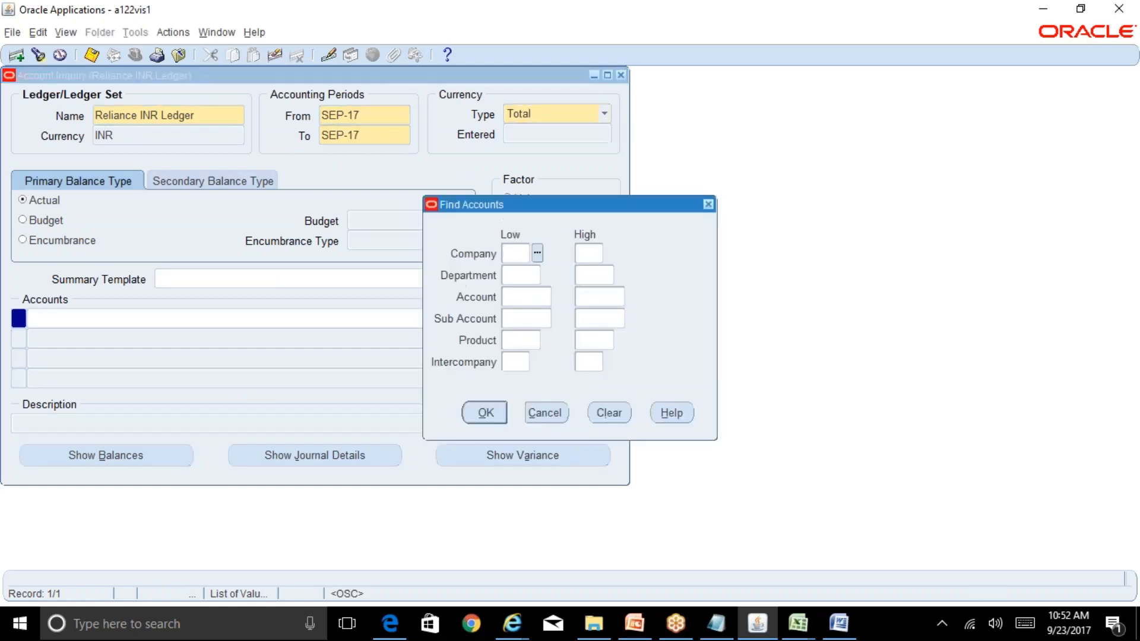
text(01)
key(Tab)
key(Tab)
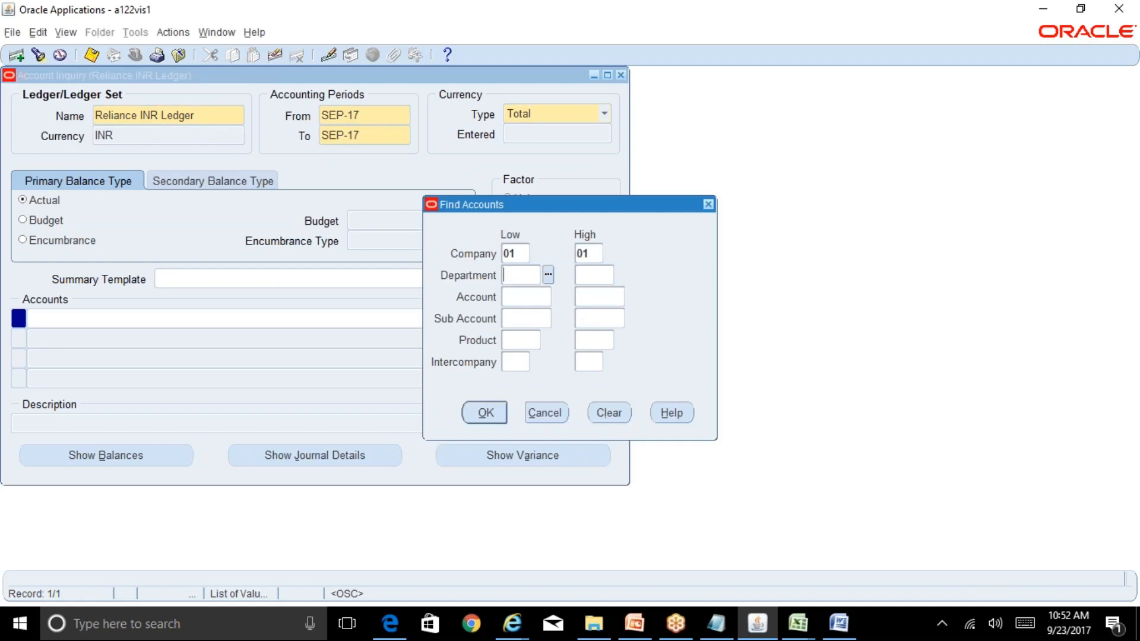
text(210)
key(Tab)
key(Tab)
text(742)
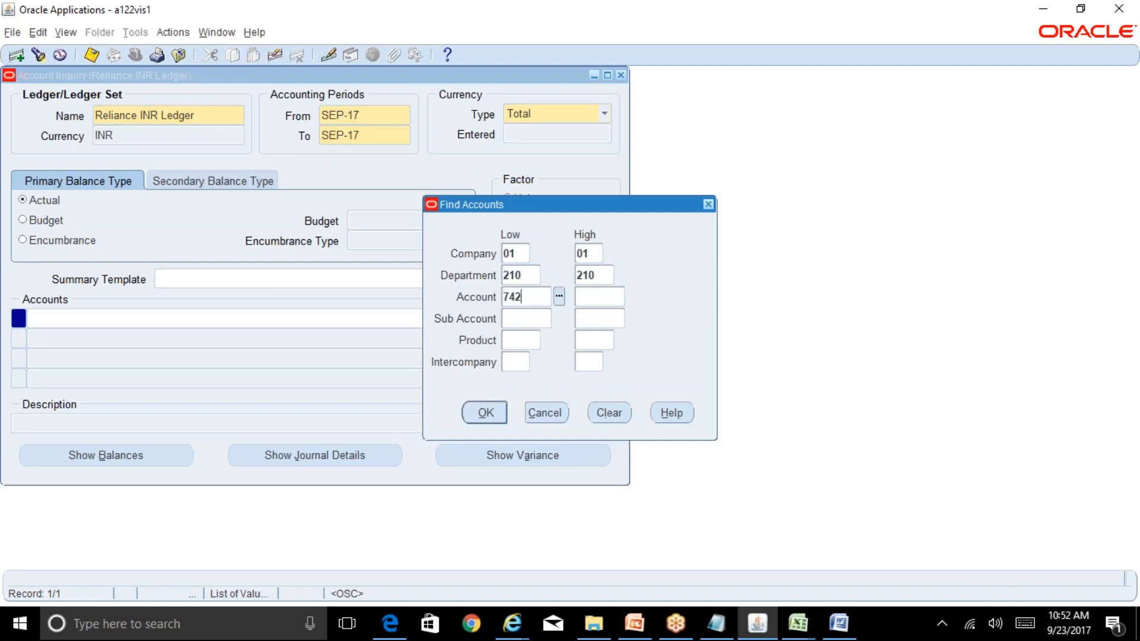
text(0)
key(Tab)
key(Return)
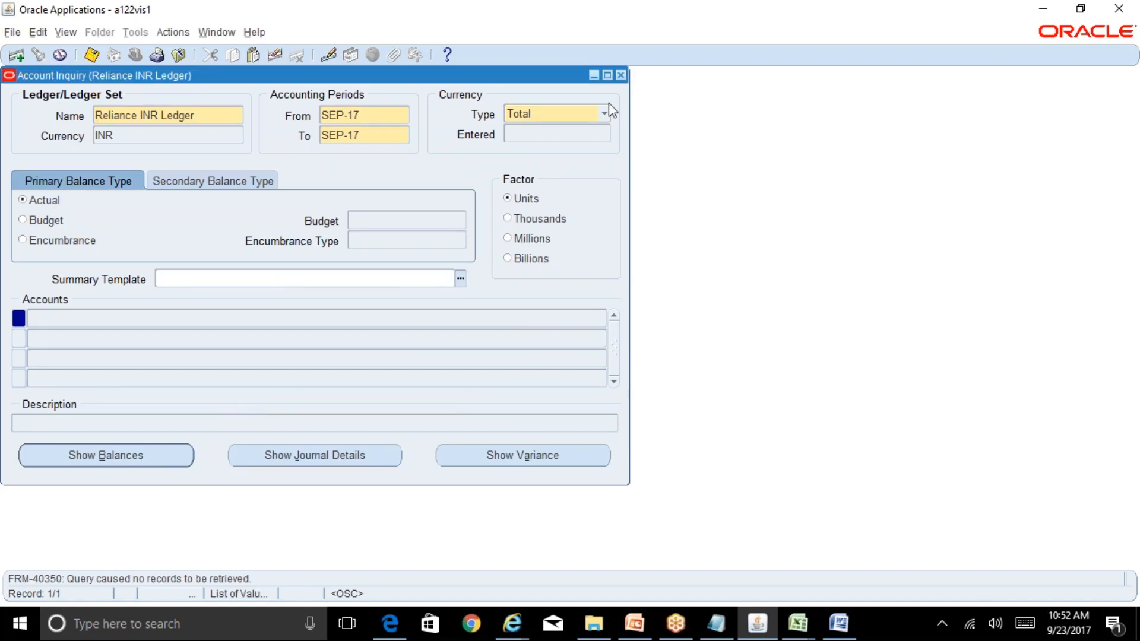
click(621, 75)
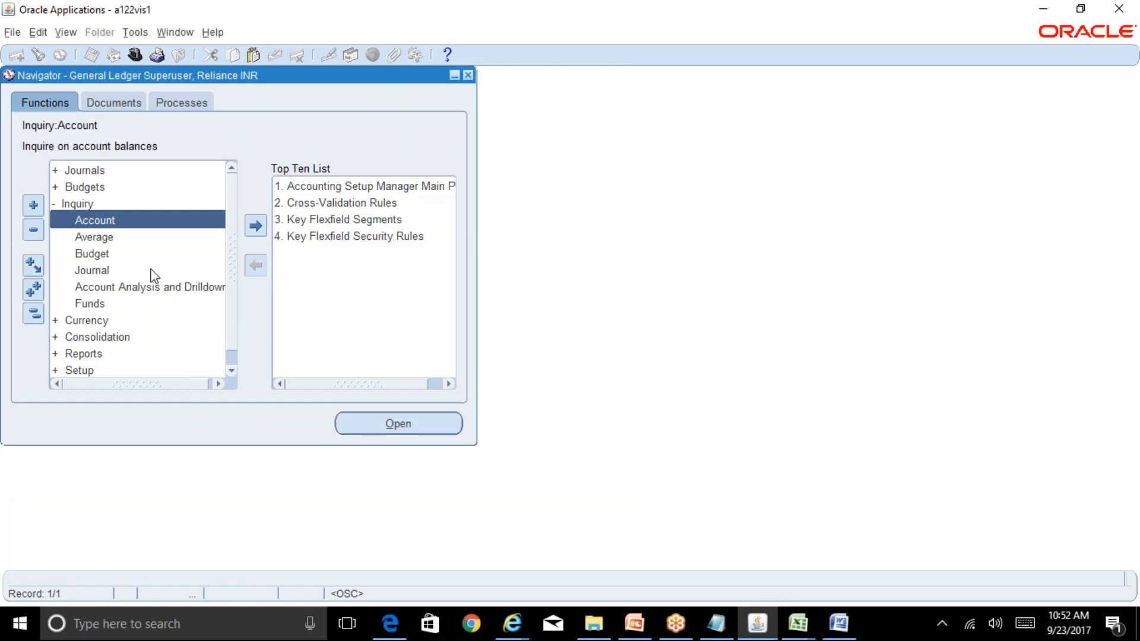
Step: Add the journal allocation definition function to the Top Ten List and open Define MassAllocations from there
click(33, 313)
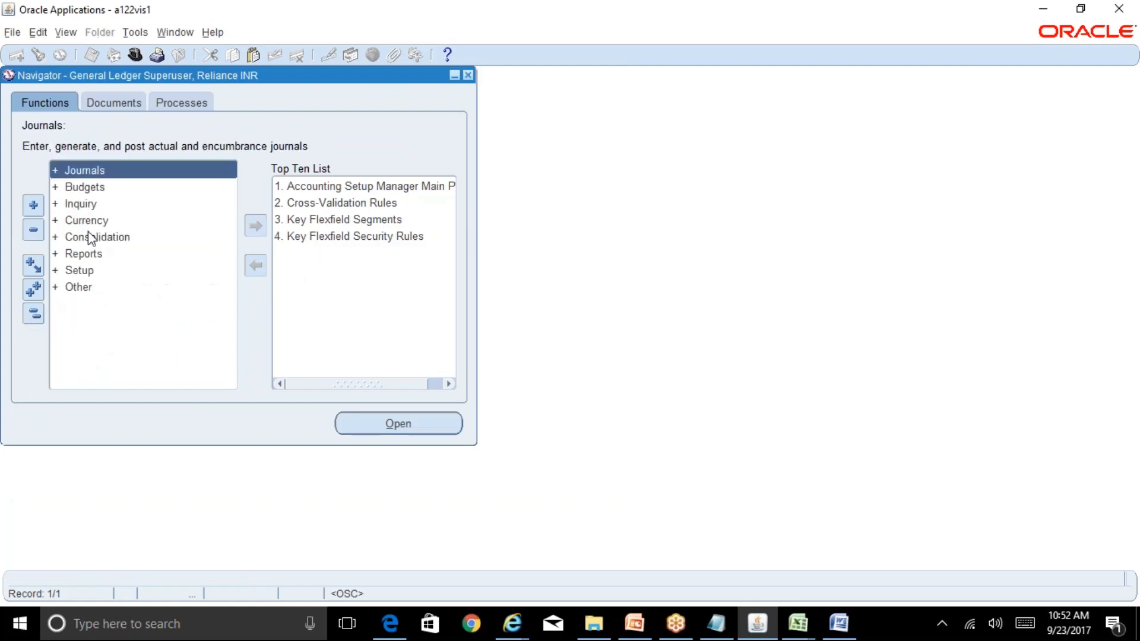
double_click(119, 169)
double_click(115, 252)
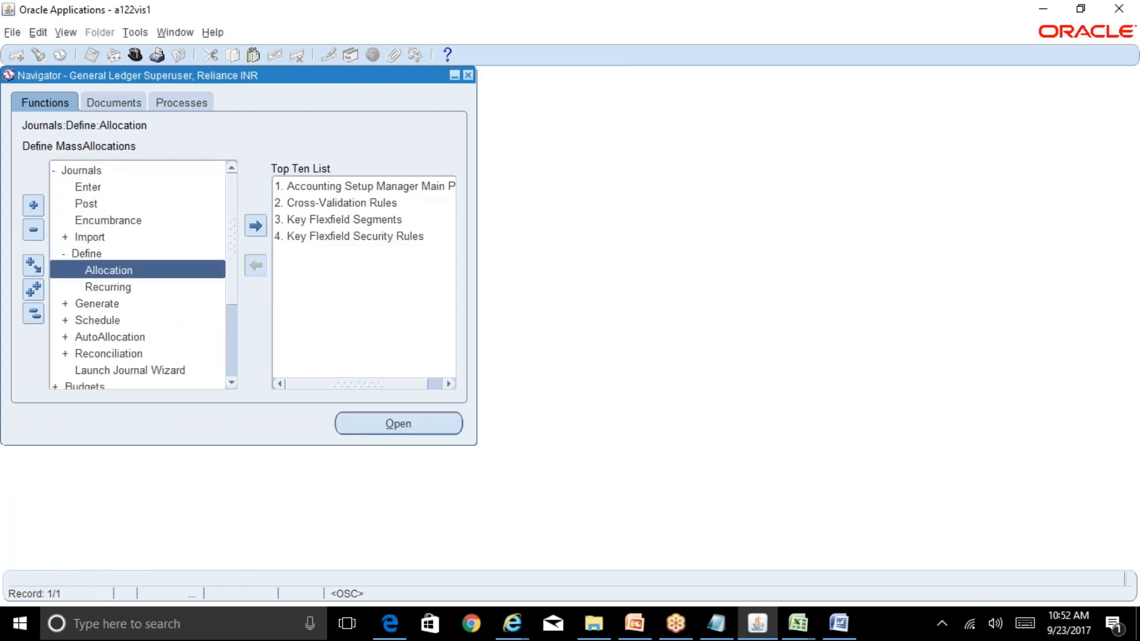
click(256, 226)
click(318, 255)
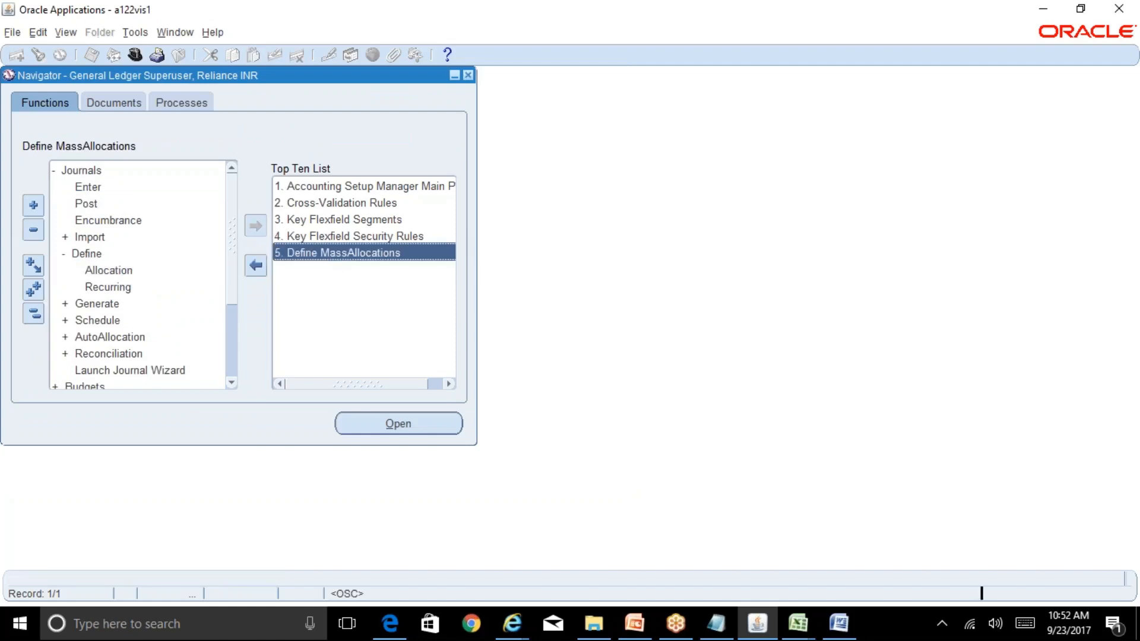
Step: Query the MassAllocation batches with Rel% and open the formulas of the Reliance Rent Allocation Batch
key(F11)
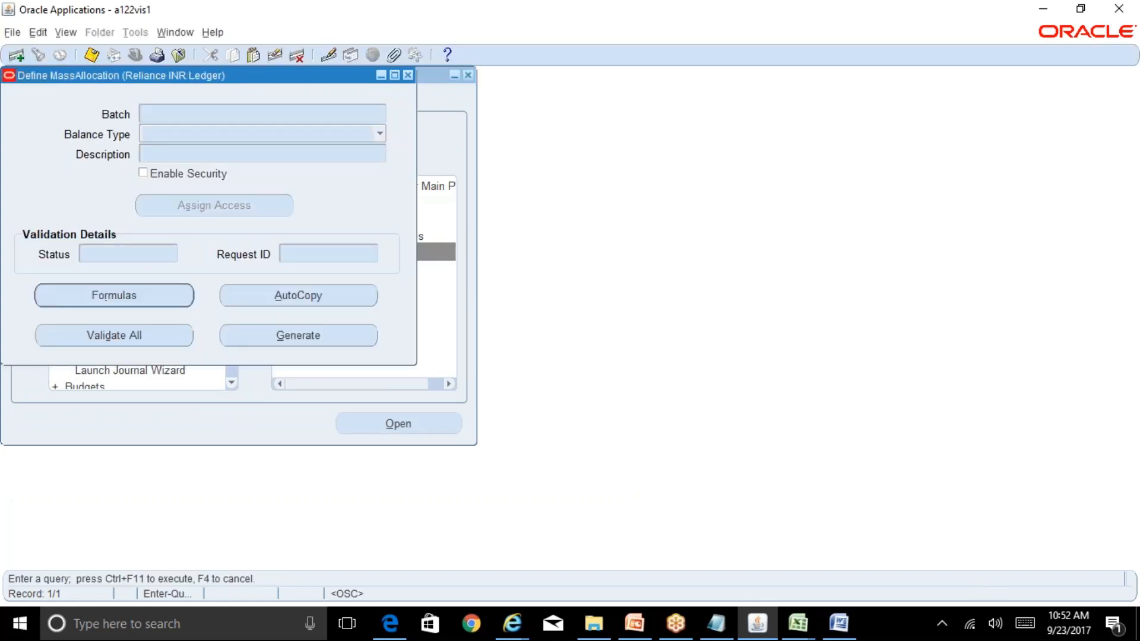
text(Rel%)
key(ctrl+F11)
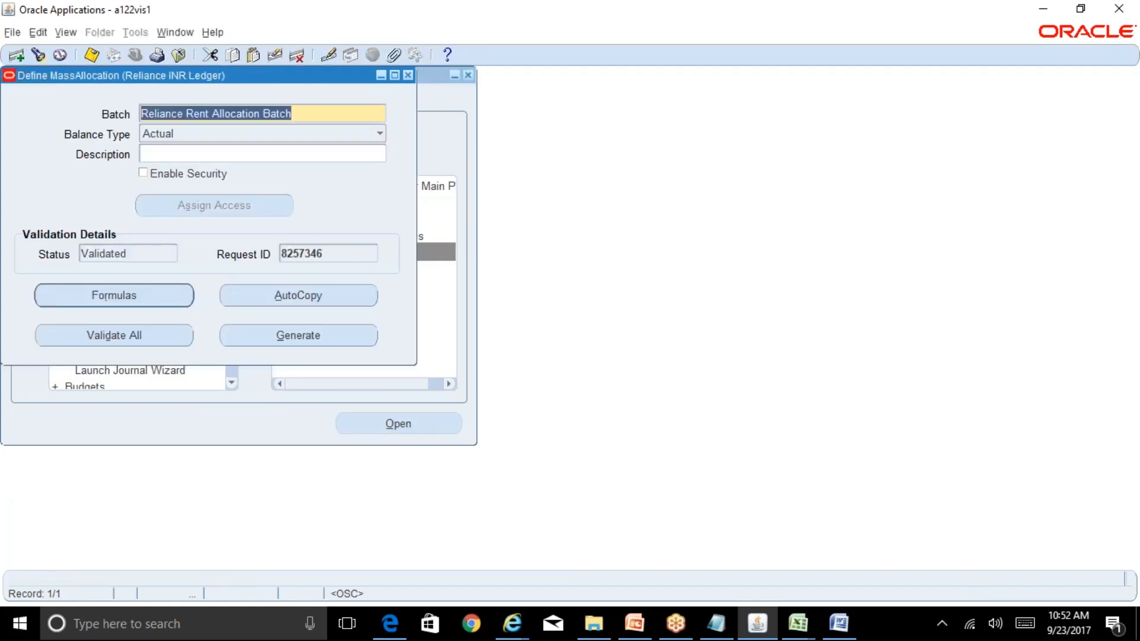
key(Down)
key(Up)
click(164, 304)
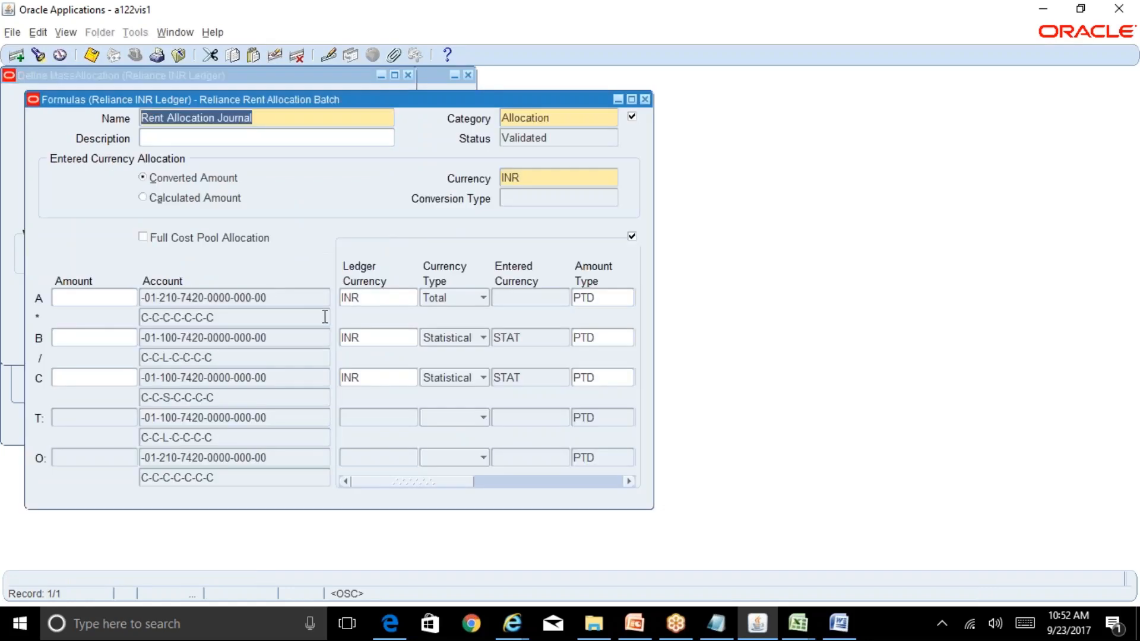
Step: Check row B's entered currency and amount type in the formula, and compare them with the BR100_Financials_GL workbook's allocation setup
click(522, 336)
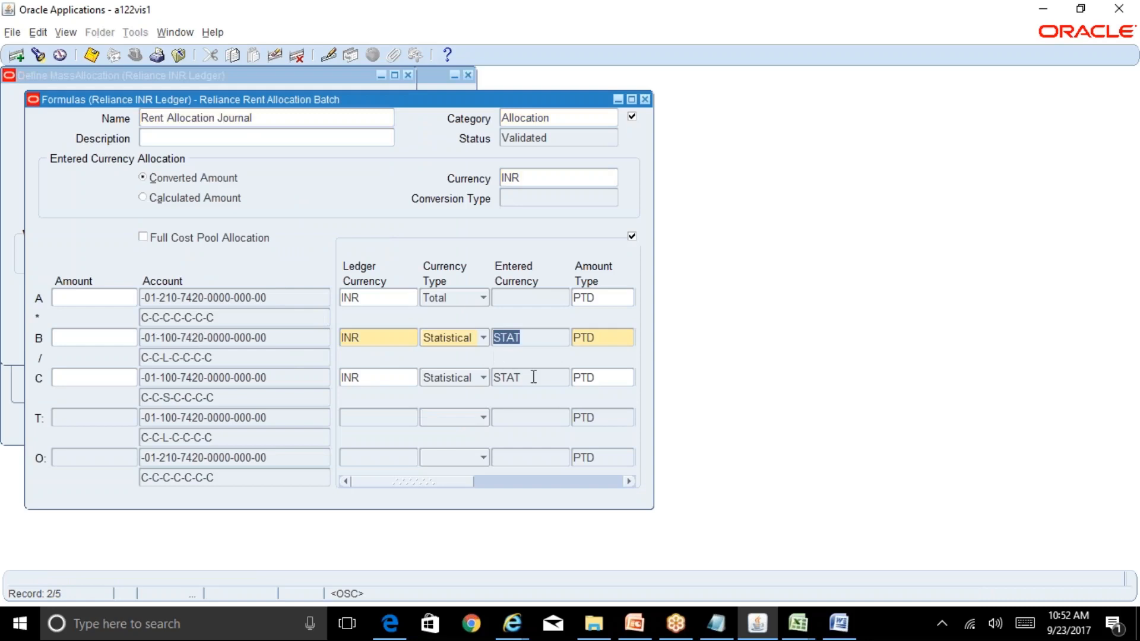
click(609, 343)
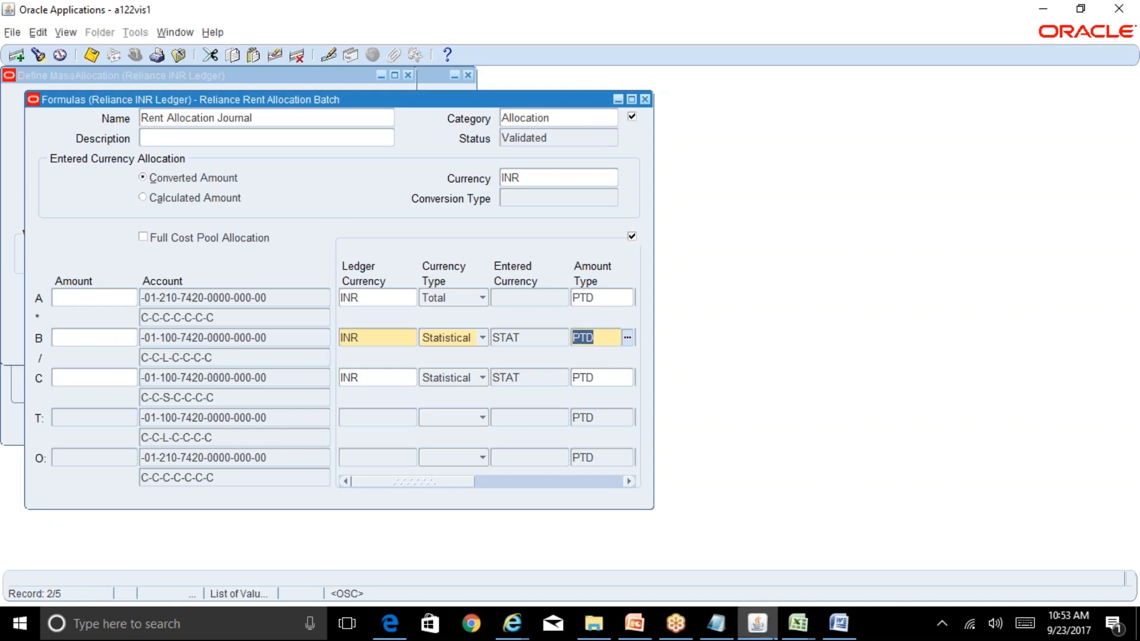
click(798, 623)
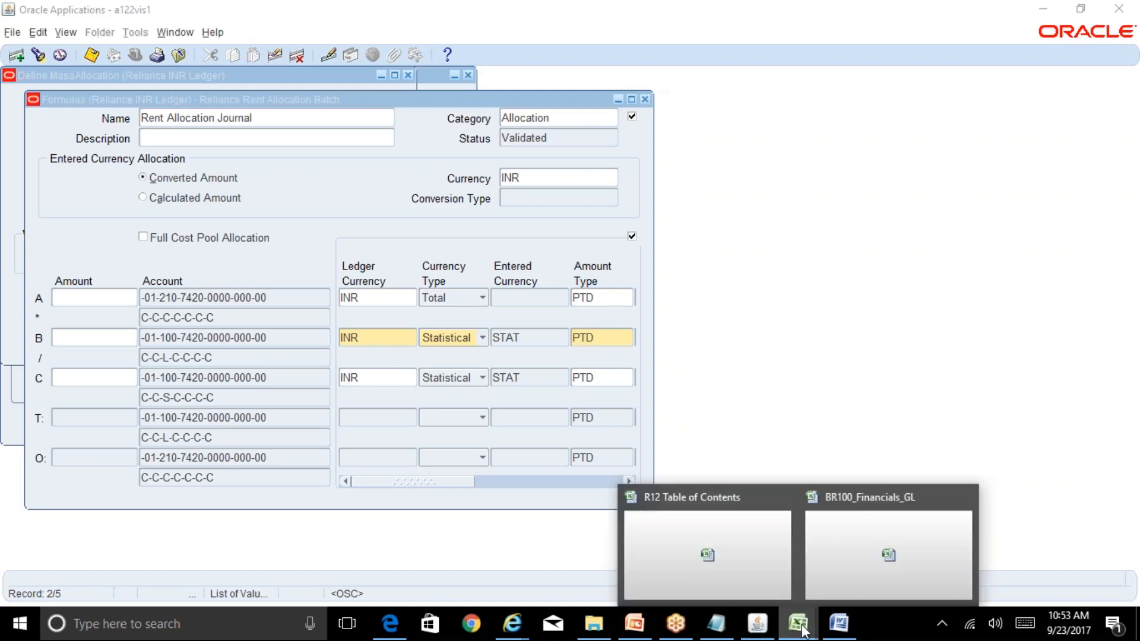
click(857, 561)
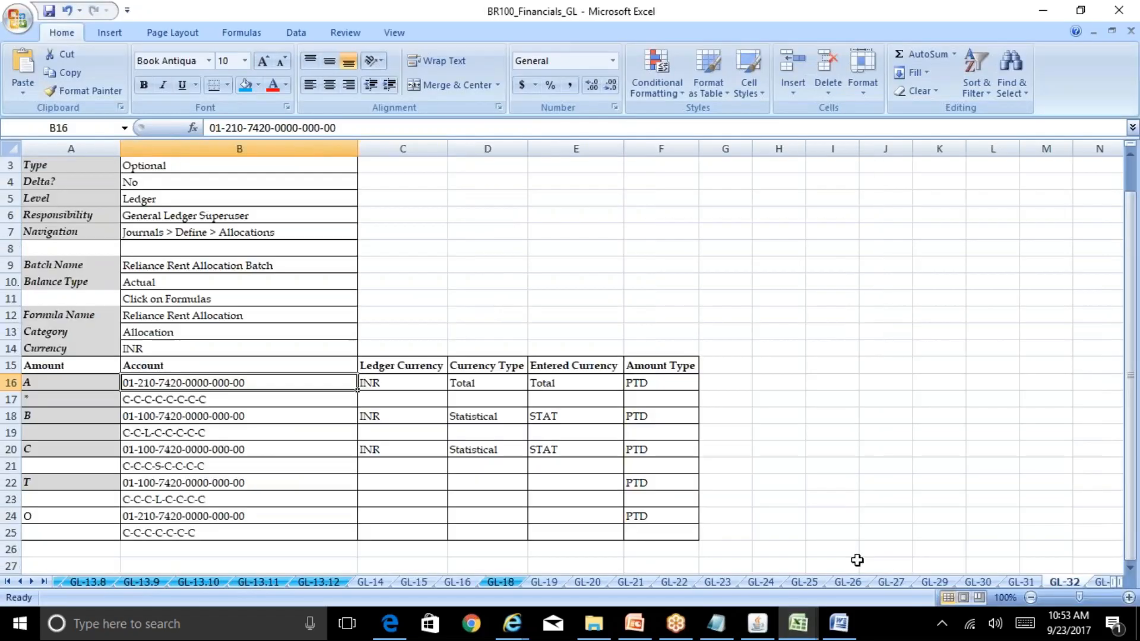
Step: Switch to the Running Notes_GL sheet of the R12 Table of Contents workbook in Excel
click(798, 623)
click(700, 552)
click(758, 624)
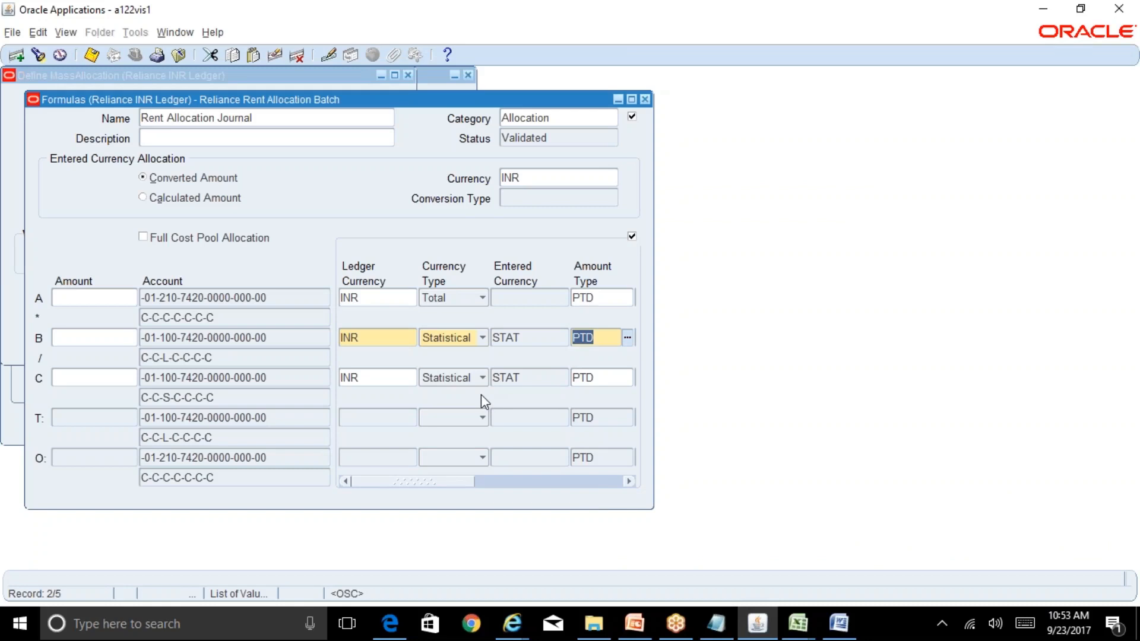
click(797, 623)
click(754, 584)
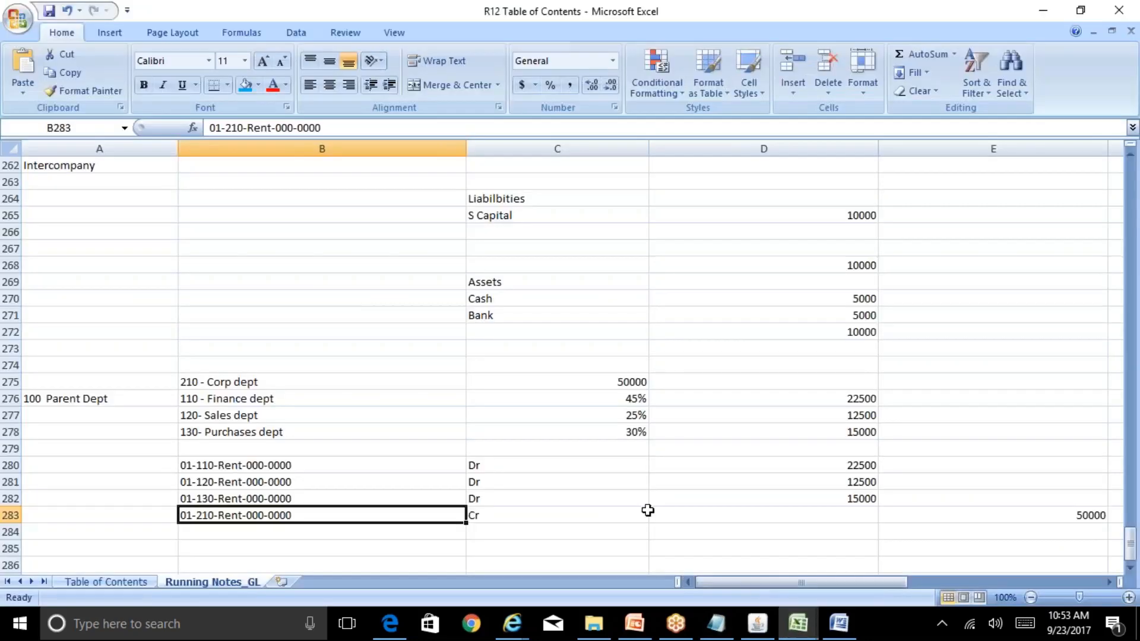
Step: Copy the three department names and percentages from B276:C278 and paste them starting at B285
click(371, 414)
key(Up)
key(shift+Down)
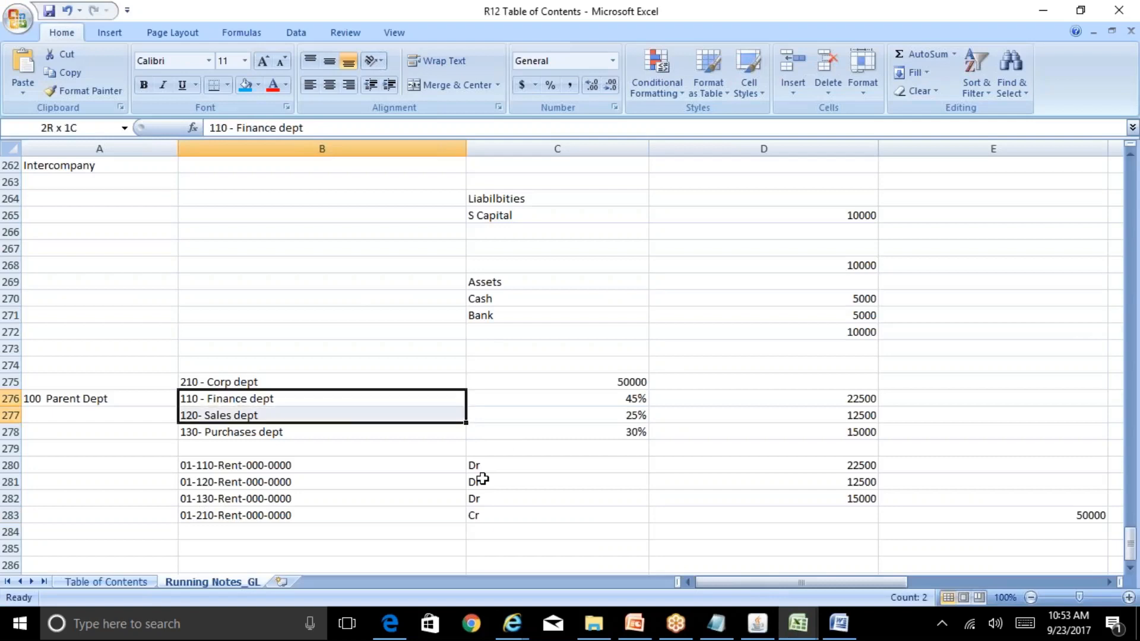
key(shift+Down)
key(shift+Right)
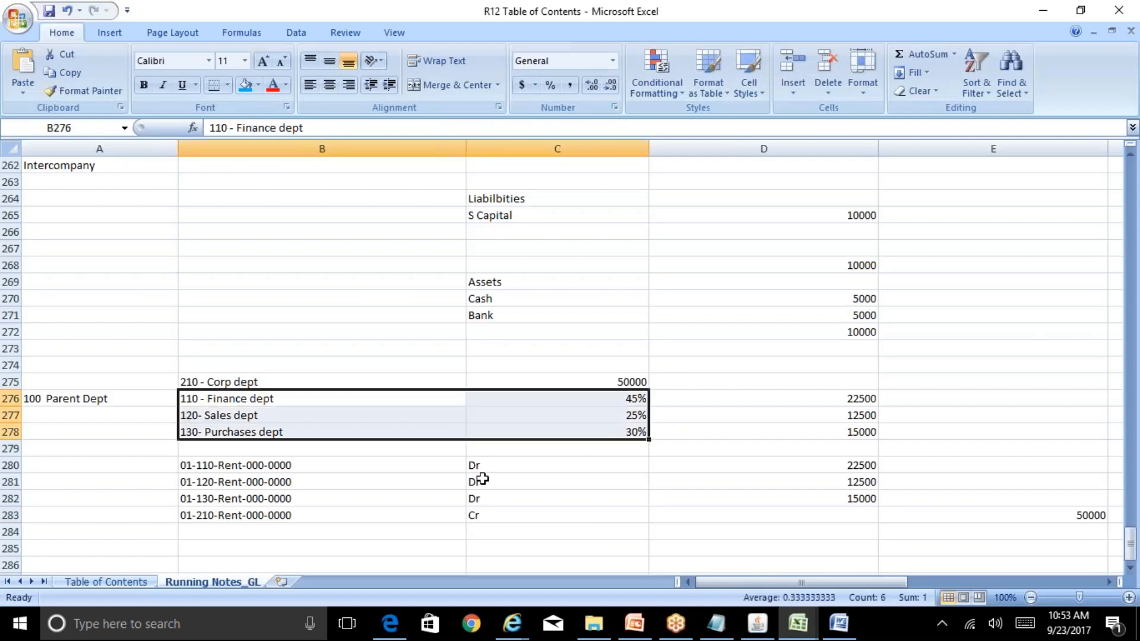
key(ctrl+c)
key(Down)
key(Down)
key(Down)
key(Down)
key(Down)
key(Down)
key(Down)
key(Down)
key(Down)
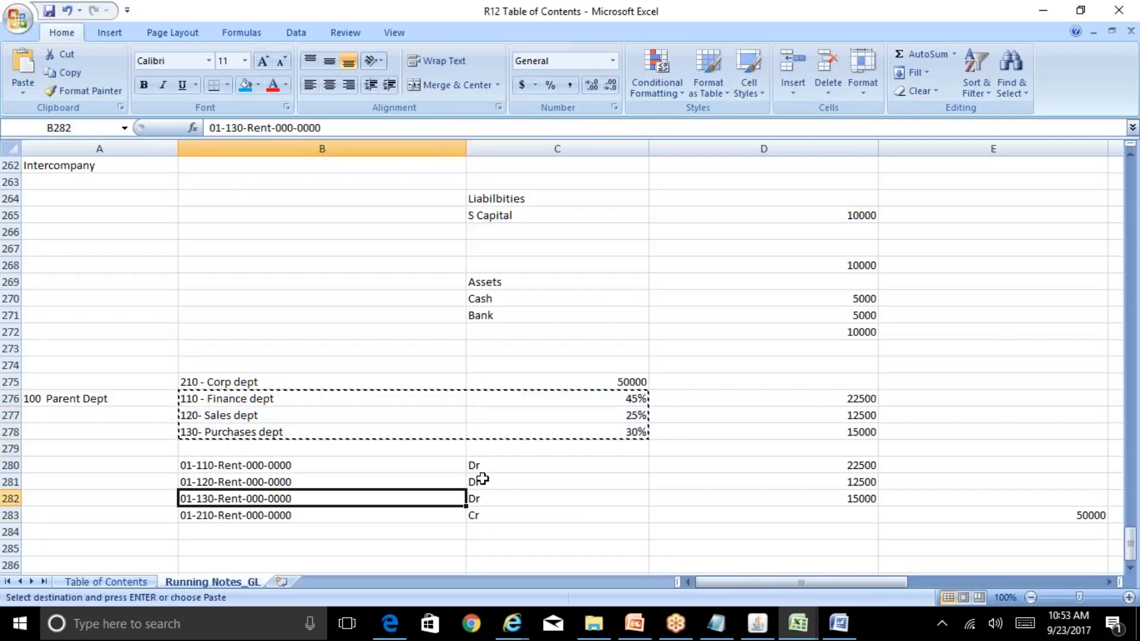
key(ctrl+v)
Step: Set the copied shares in C285:C287 to 30% for Finance, 20% for Sales and 50% for Purchases
key(Right)
key(Right)
key(Down)
key(Down)
key(Down)
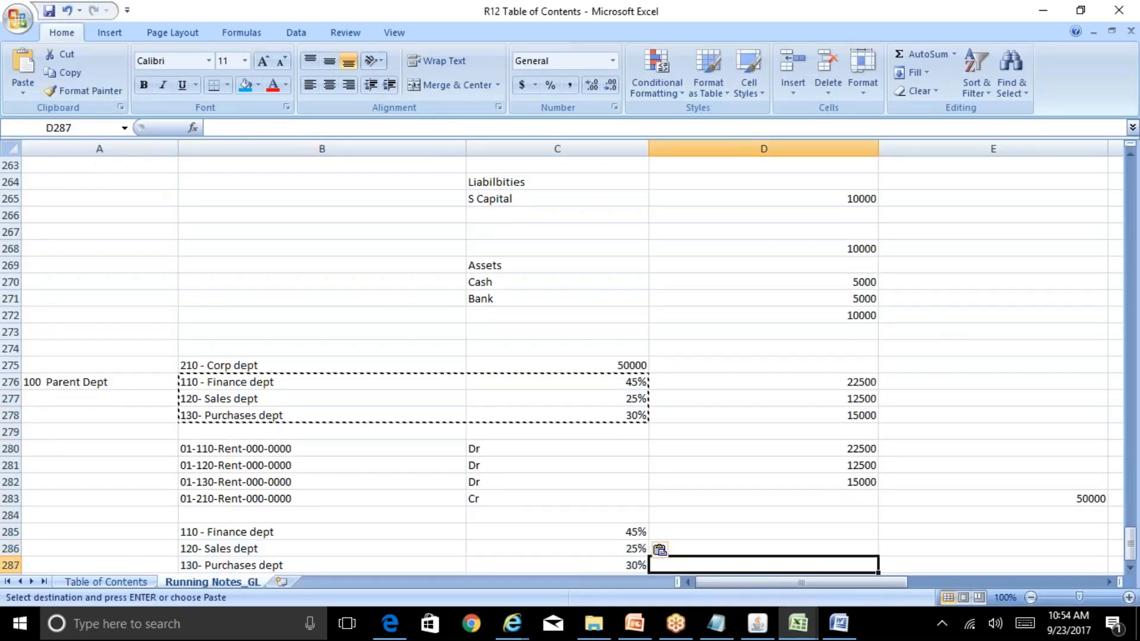
key(Up)
key(Up)
key(Up)
key(Left)
key(Escape)
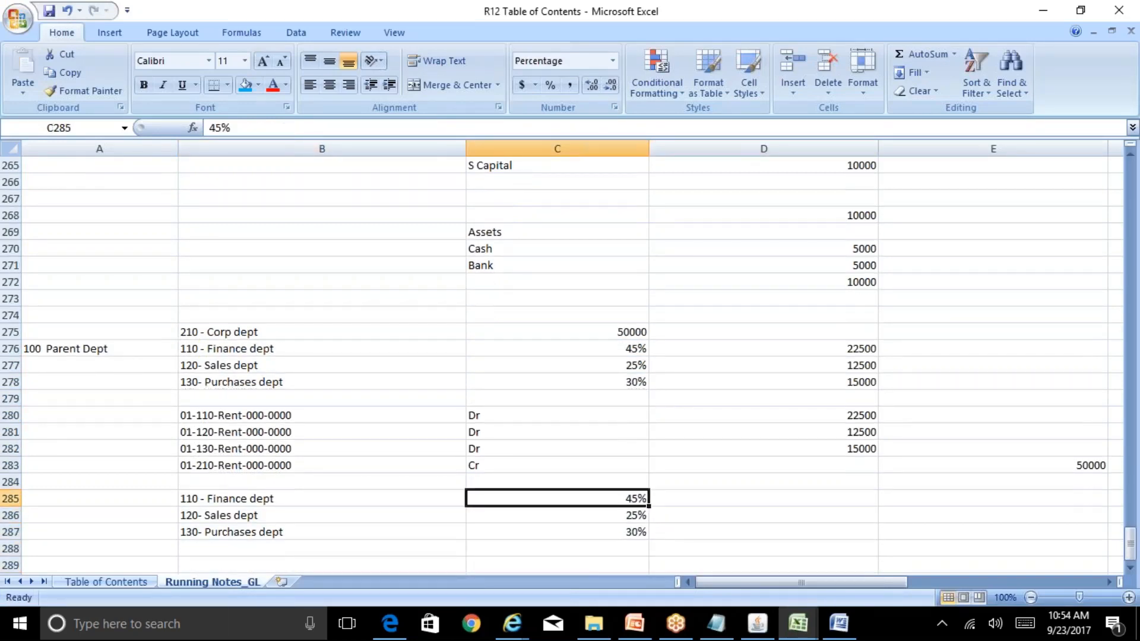
text(30)
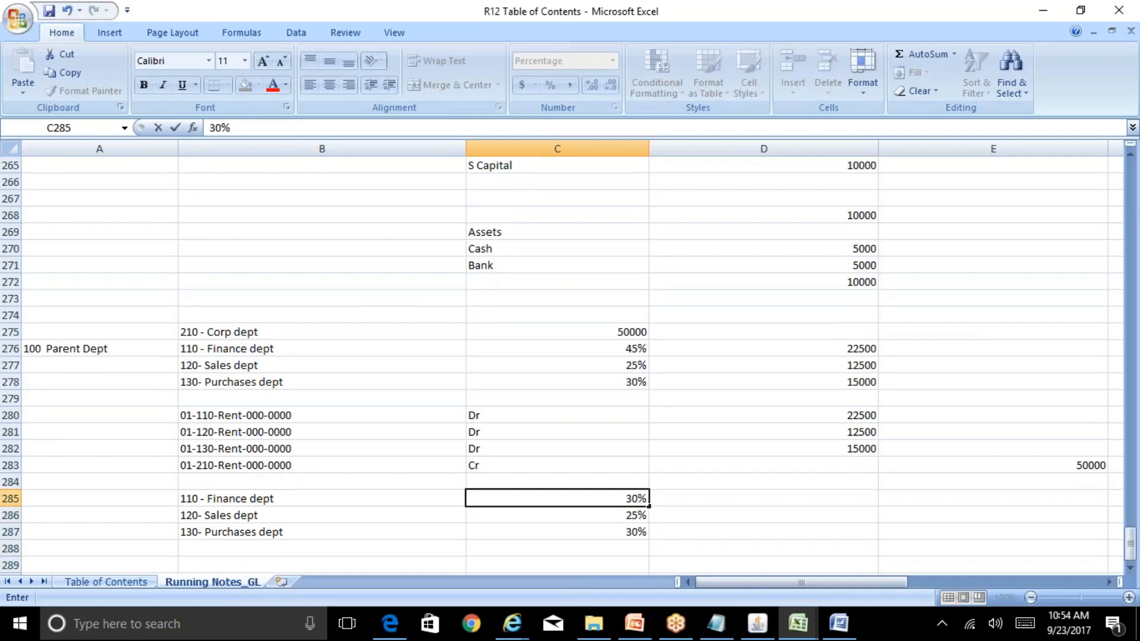
key(Return)
text(20)
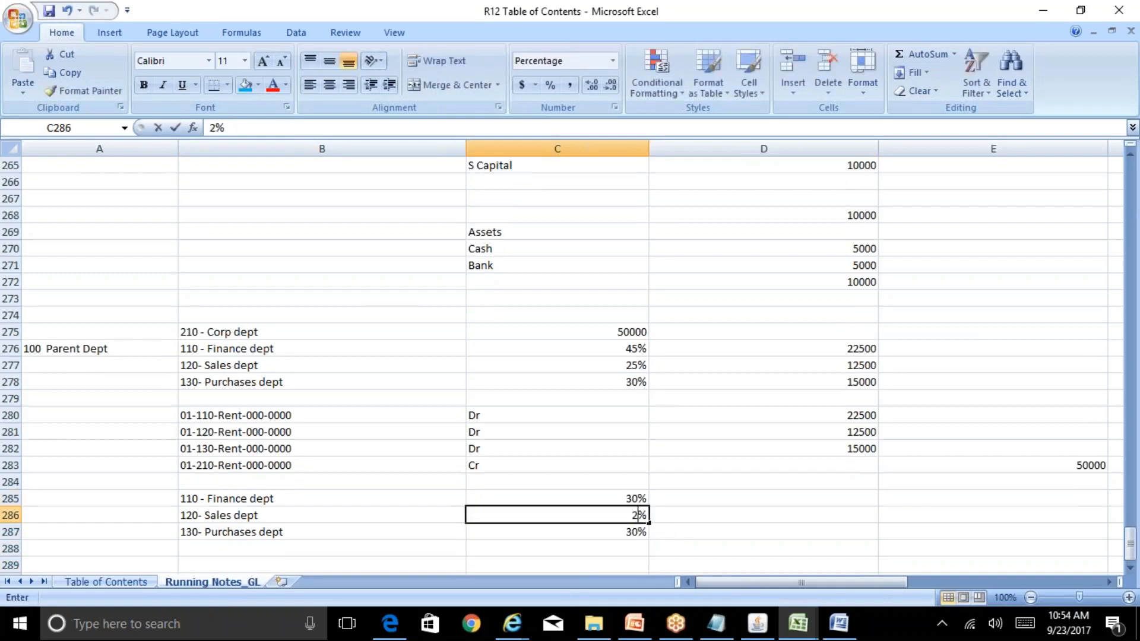
key(Return)
text(50)
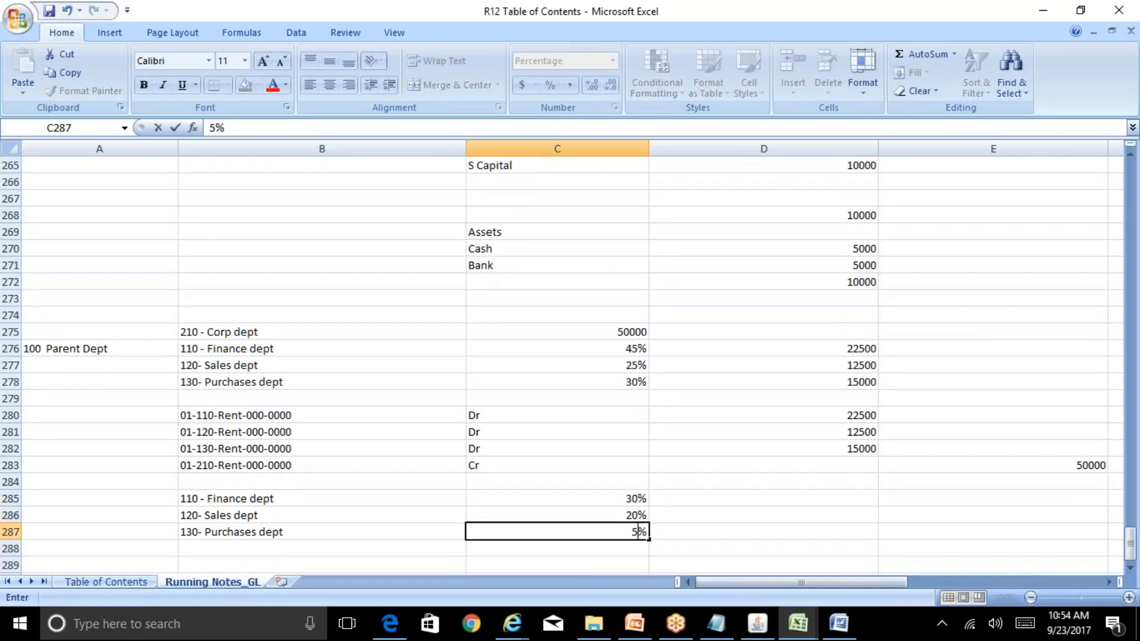
key(Return)
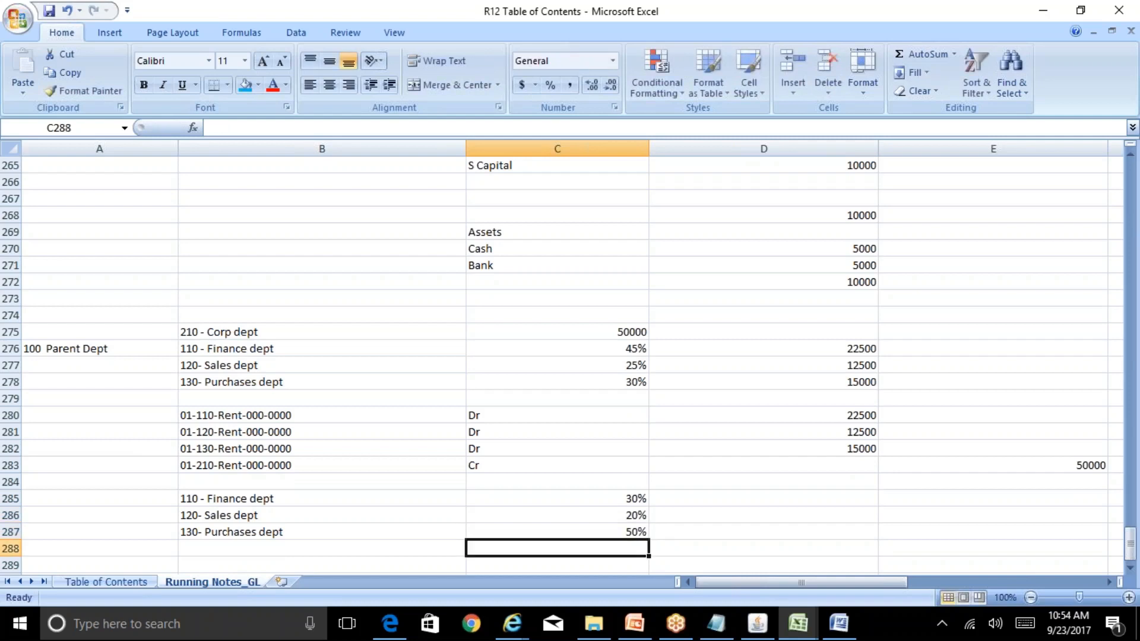
key(Up)
key(Up)
key(Up)
key(Up)
key(Up)
key(Up)
key(Up)
key(Up)
key(Up)
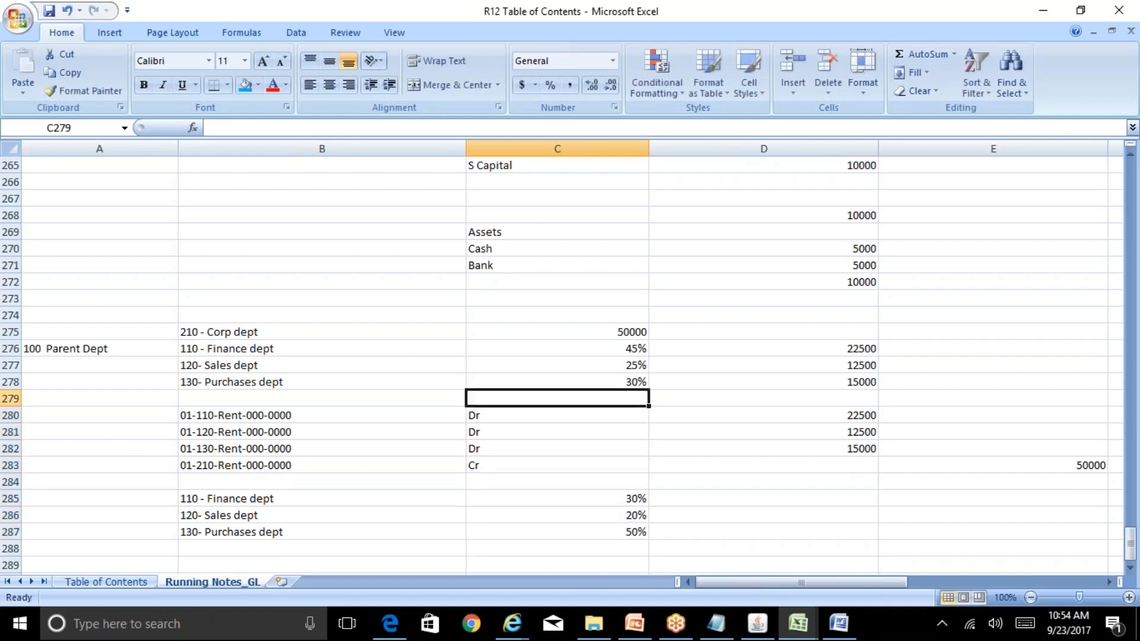
key(Up)
key(Up)
key(Up)
key(Up)
key(Down)
key(Down)
key(Down)
key(Down)
key(Down)
key(Down)
key(Down)
key(Down)
key(Down)
key(Down)
key(Down)
key(Down)
key(Down)
key(Down)
key(Down)
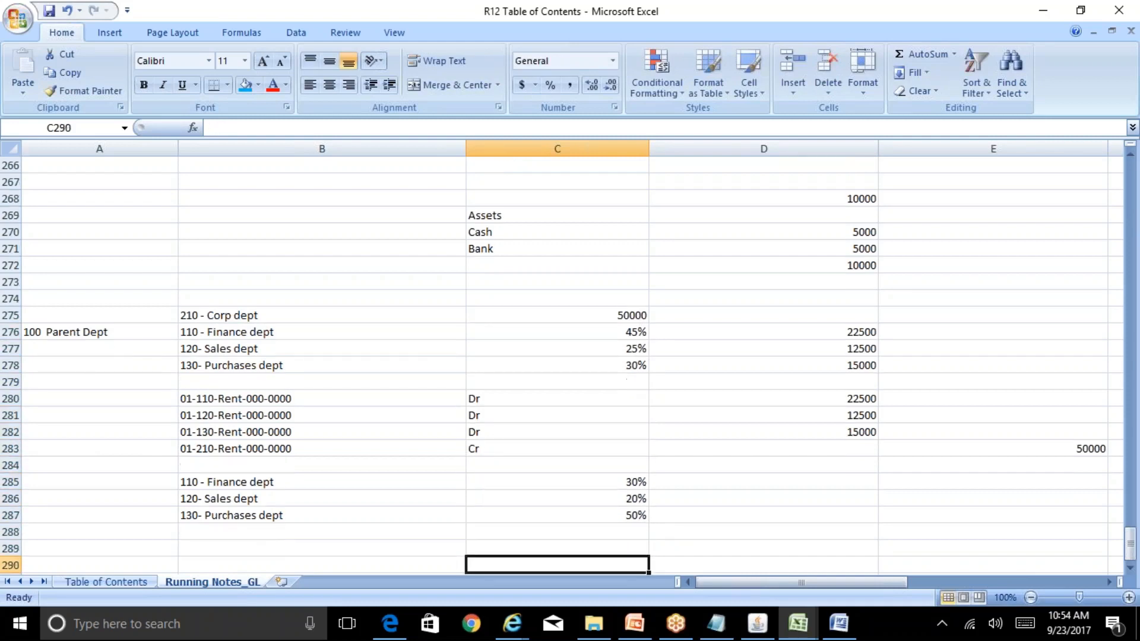
Step: Calculate the Finance department's rent in D285 with the formula =C275*75/200
key(Up)
key(Up)
key(Up)
key(Up)
key(Up)
key(Right)
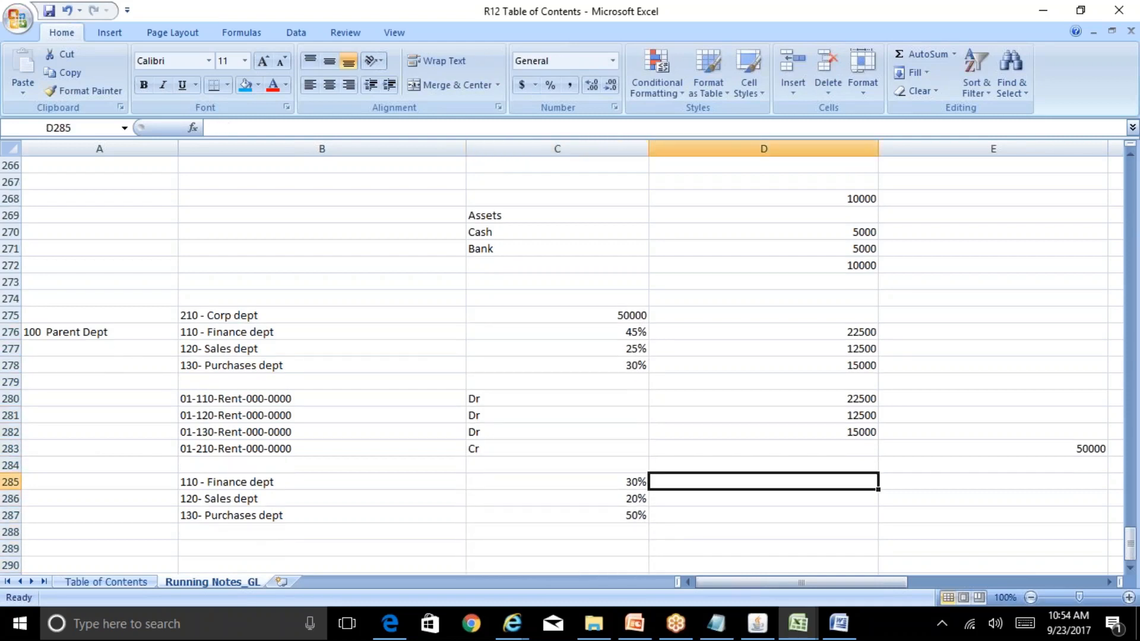
text(=)
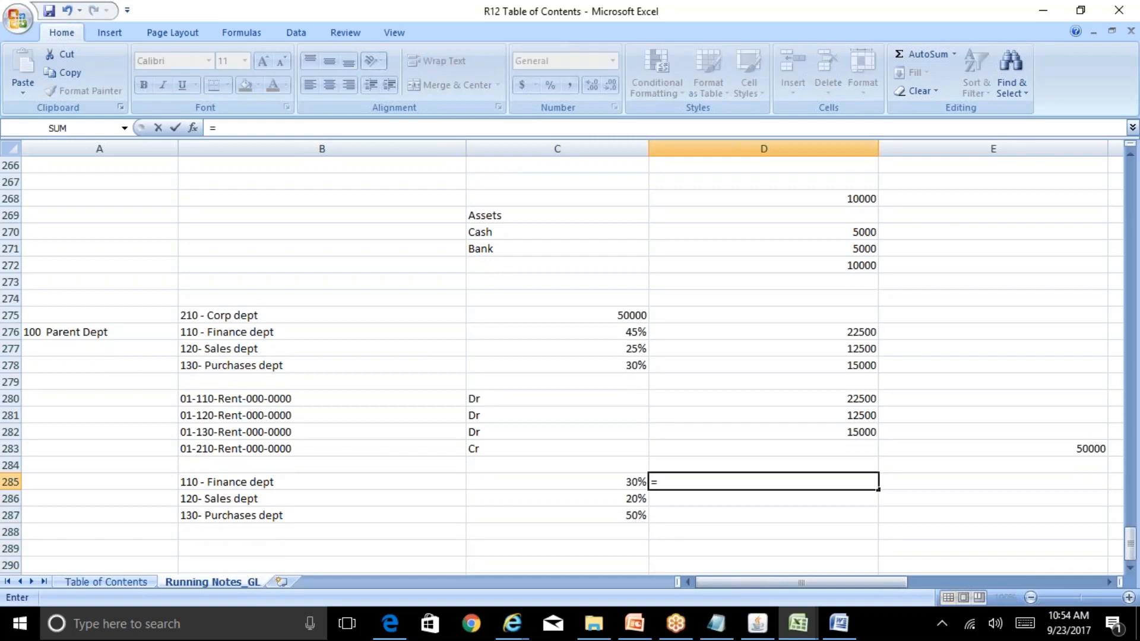
key(Up)
key(Up)
key(Up)
key(Up)
key(Up)
key(Up)
key(Up)
key(Up)
key(Up)
key(Up)
key(Left)
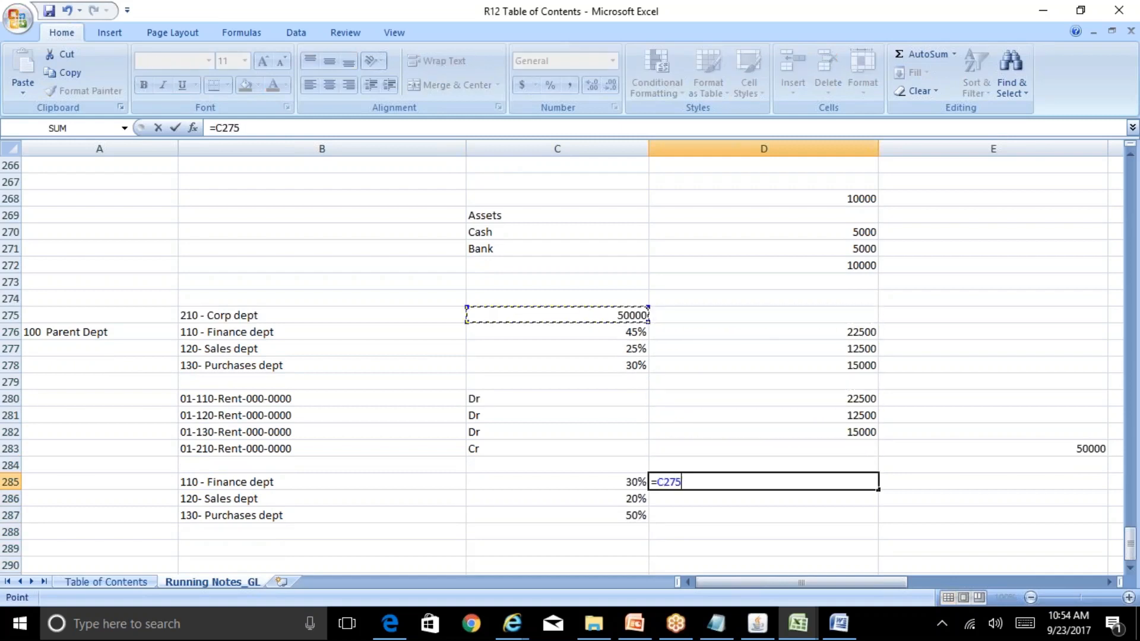
text(*75/200)
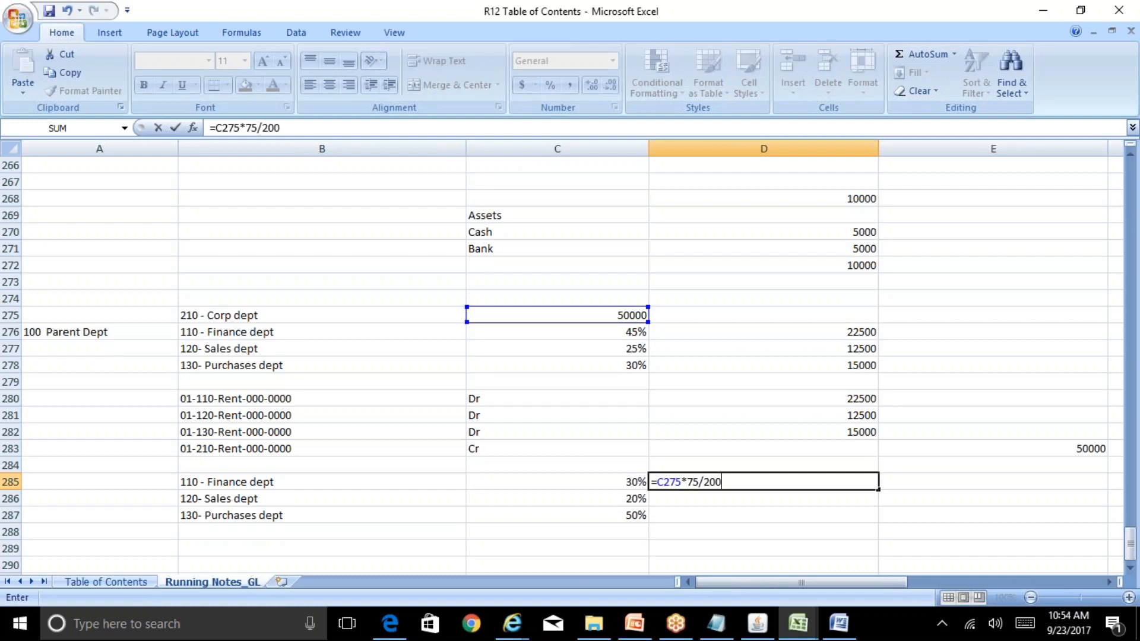
key(Return)
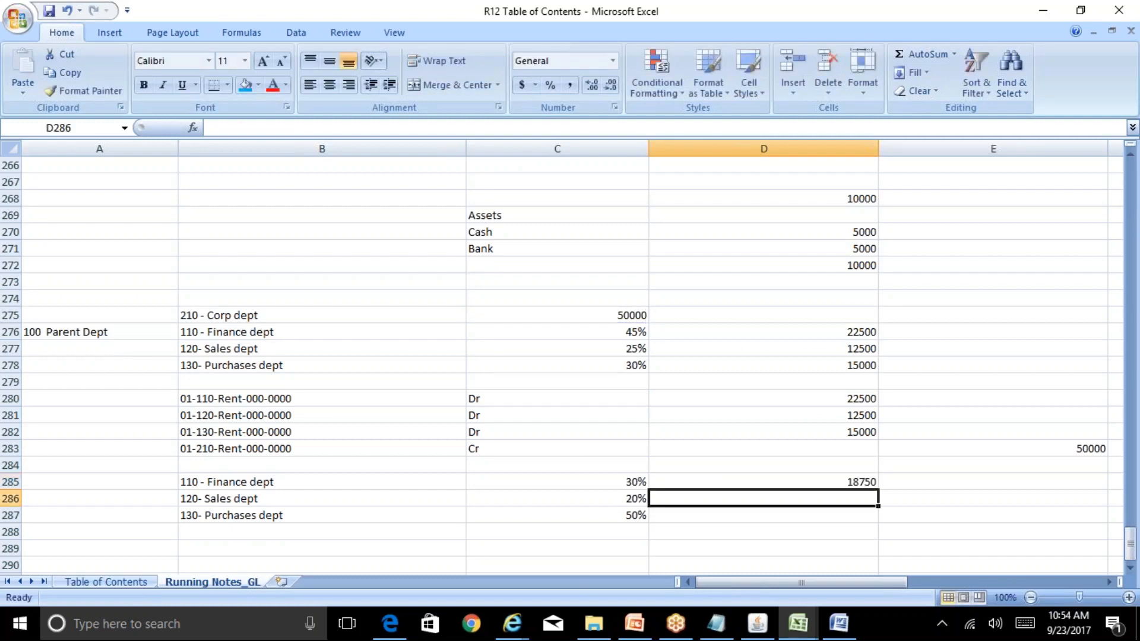
Step: Calculate the Sales department's rent in D286 with the formula =C275*45/200
text(=)
key(Up)
key(Up)
key(Up)
key(Up)
key(Up)
key(Up)
key(Up)
key(Up)
key(Up)
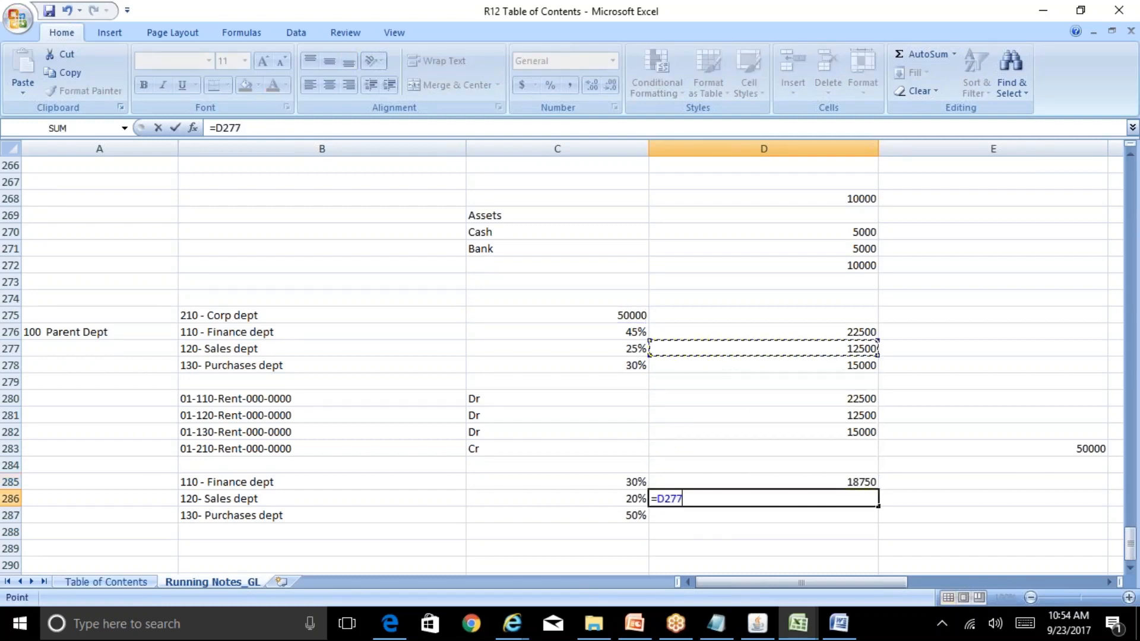
key(Up)
key(Up)
key(Left)
text(*)
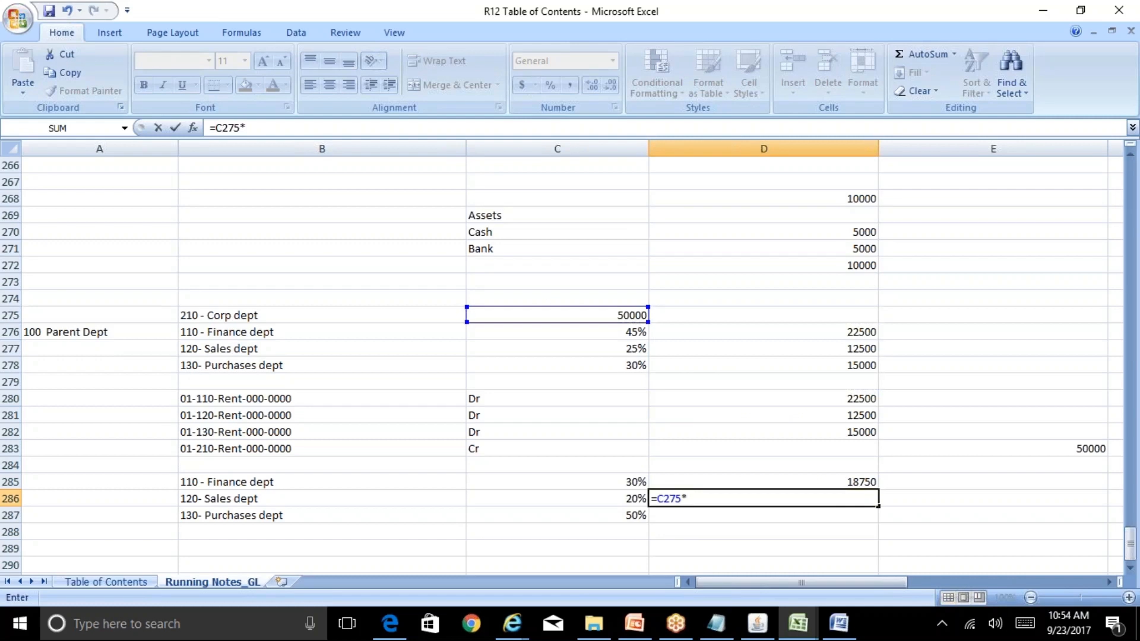
text(45/200)
key(Return)
Step: Calculate the Purchases department's rent in D287 with the formula =C275*80/200
text(=)
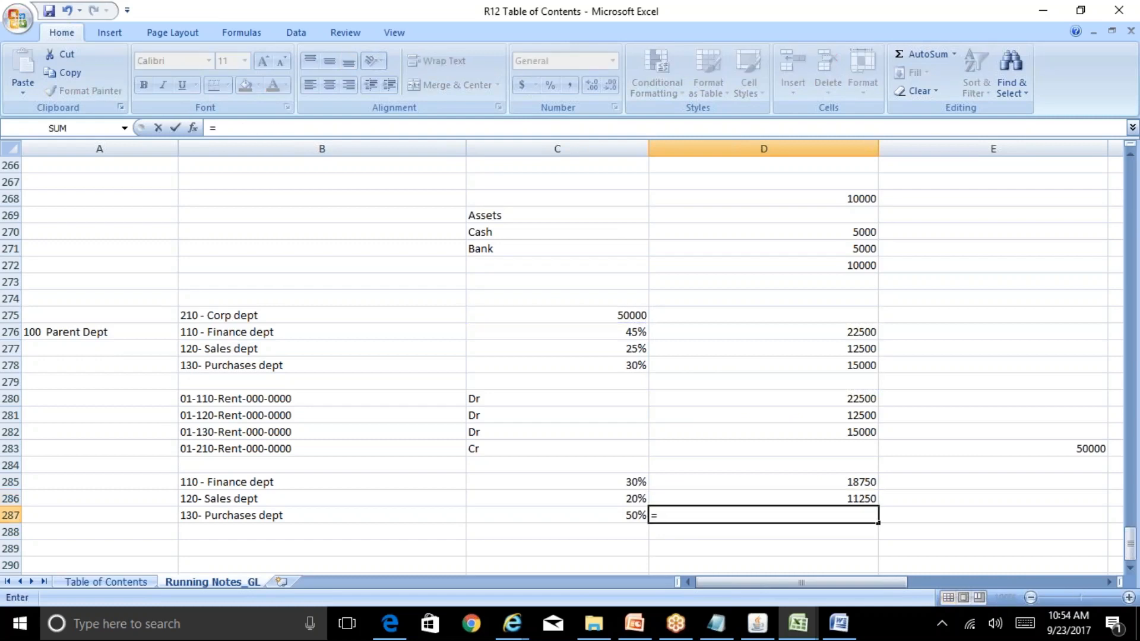
key(Up)
key(Up)
key(Up)
key(Up)
key(Up)
key(Up)
key(Up)
key(Up)
key(Up)
key(Up)
key(Up)
key(Up)
key(Up)
key(Up)
key(Down)
key(Down)
key(Left)
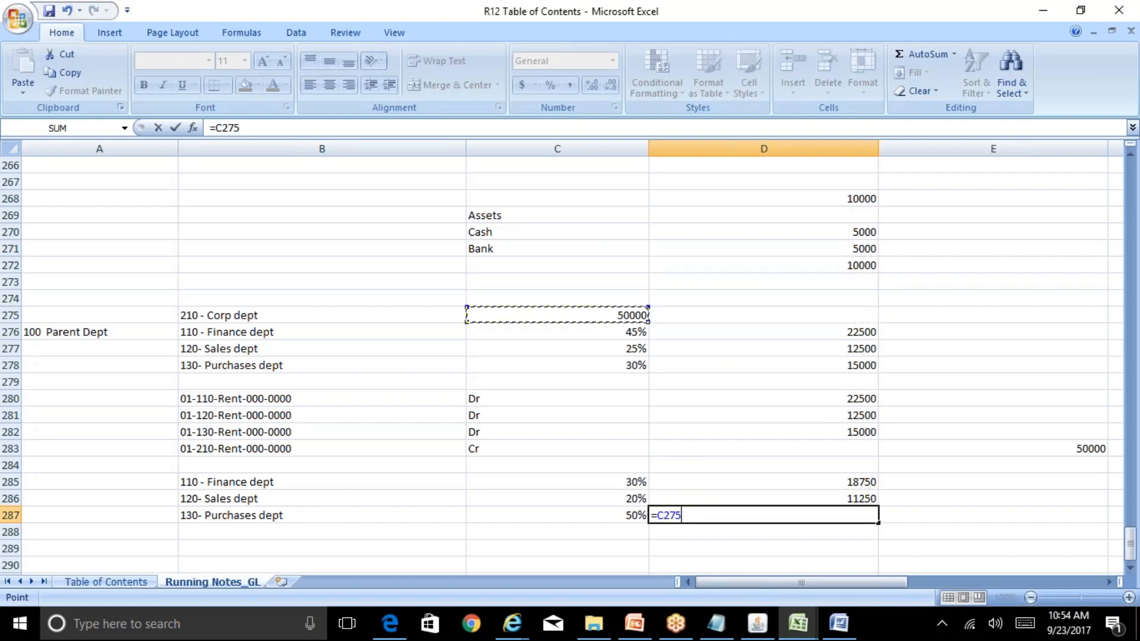
text(*80/200)
key(Return)
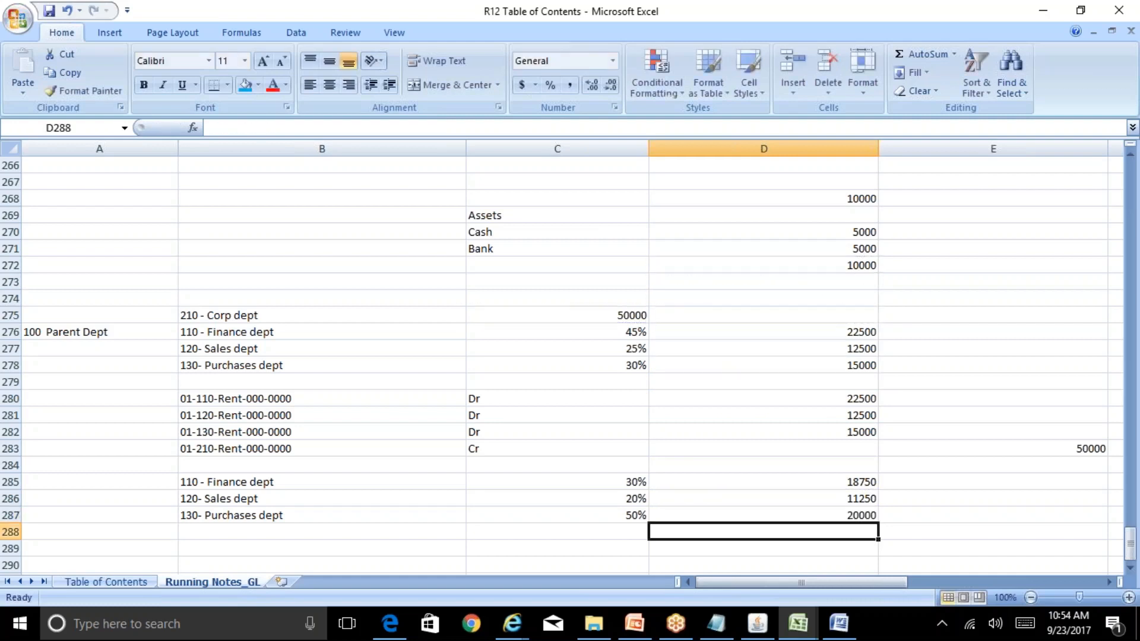
Step: Check the sum of D285:D287 and compare the trial shares and amounts with the original ones in rows 276 to 278
key(Up)
key(shift+Up)
key(shift+Up)
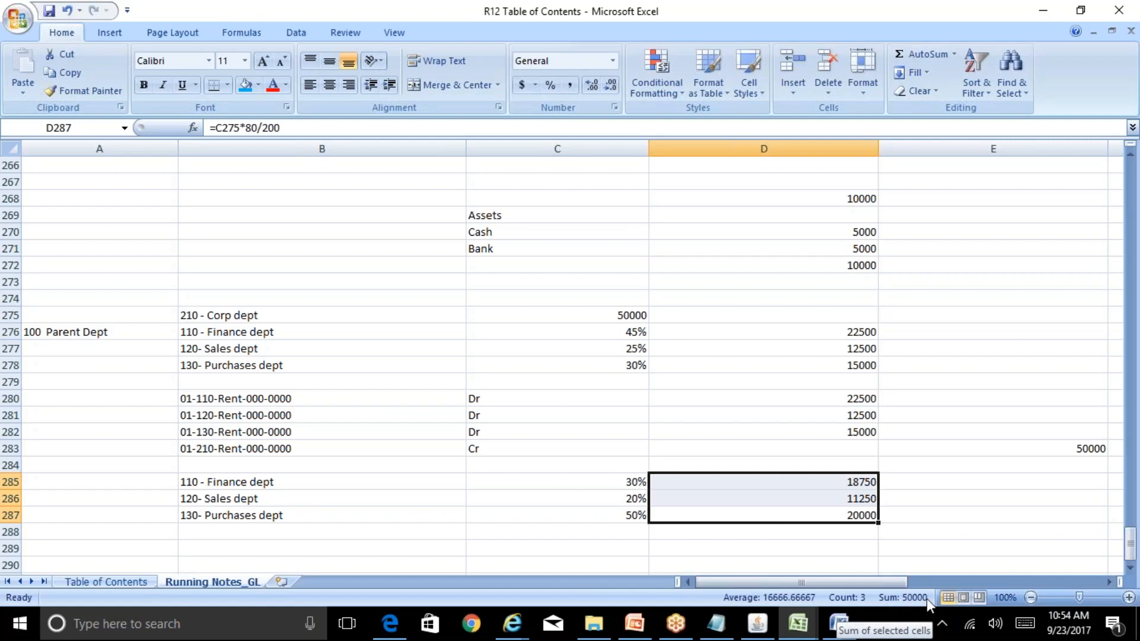
click(612, 481)
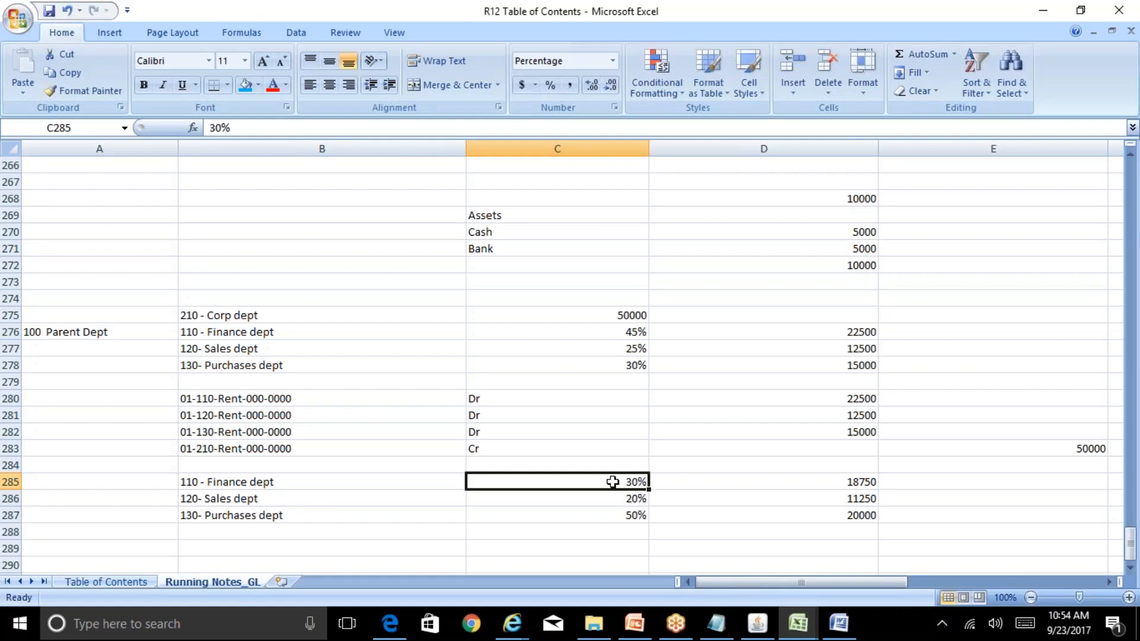
drag(616, 327, 627, 365)
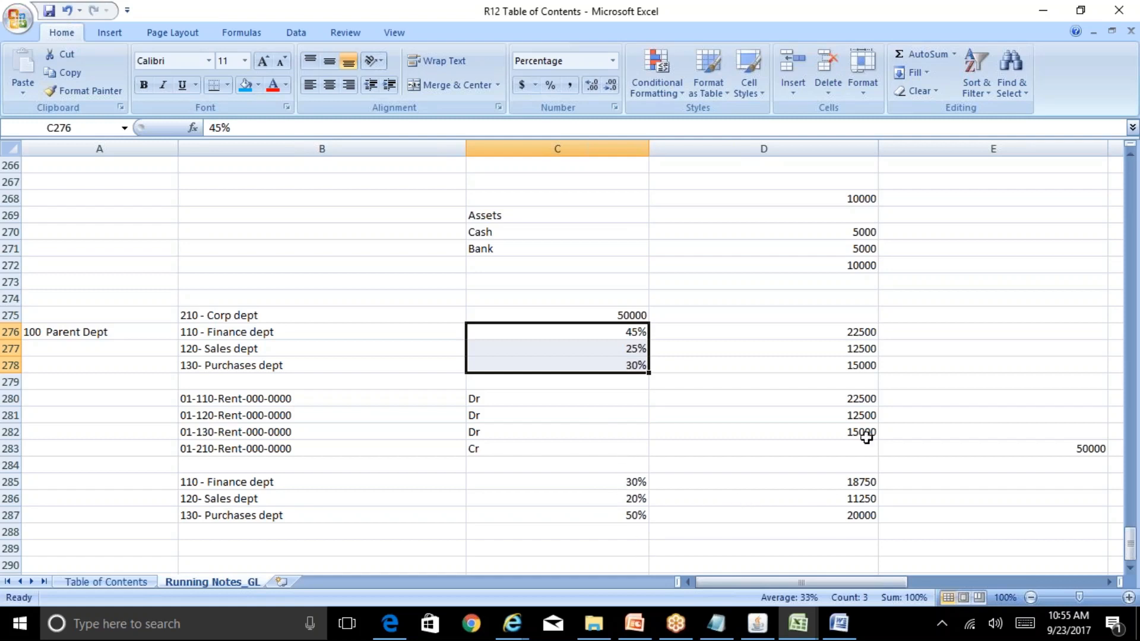
click(853, 333)
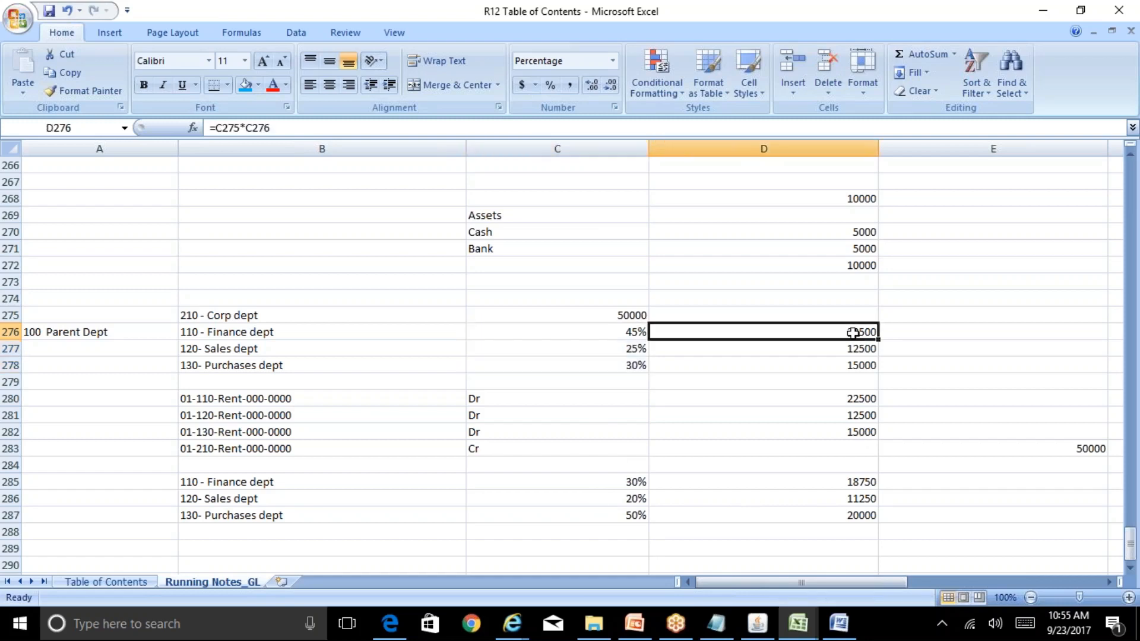
click(864, 482)
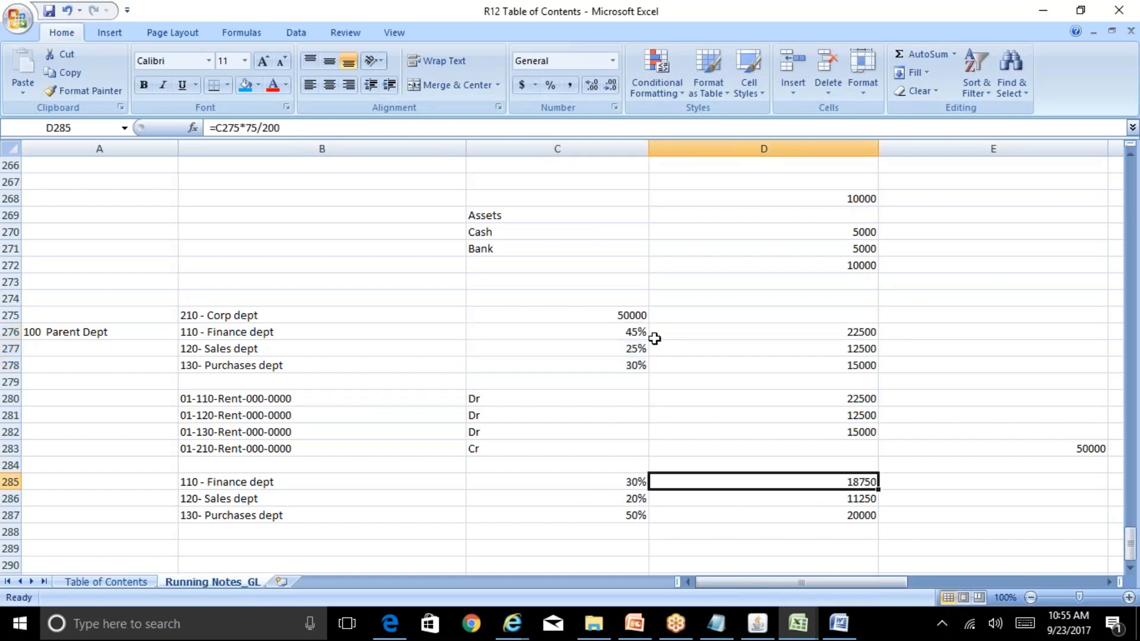
click(621, 349)
click(632, 484)
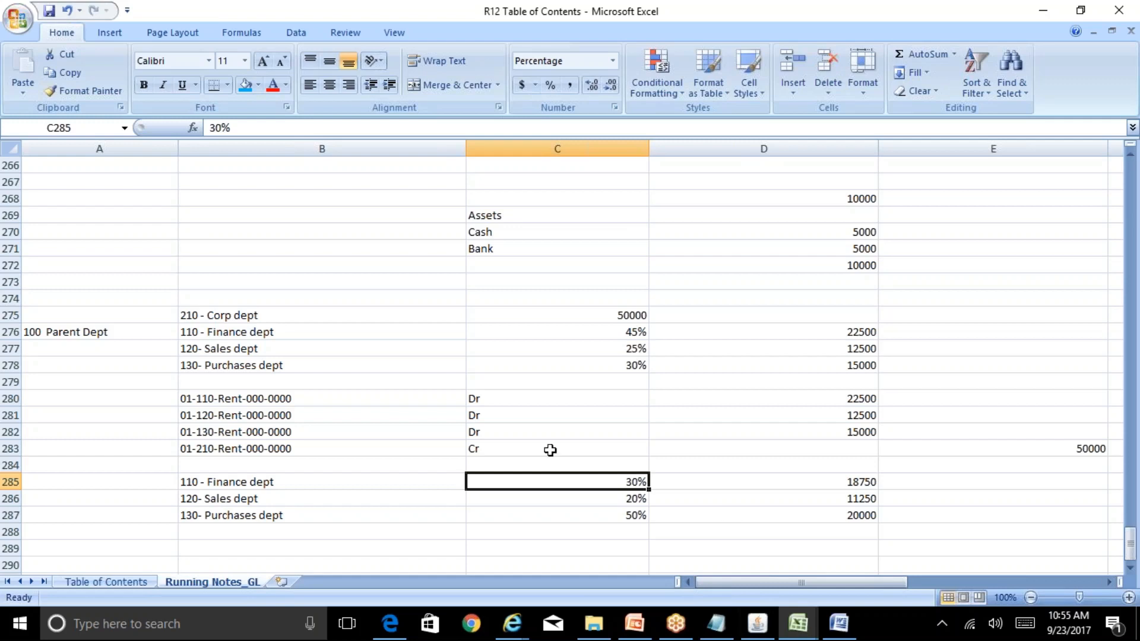
Step: Clear the trial allocation rows in B285:D288
drag(300, 483, 811, 524)
key(Delete)
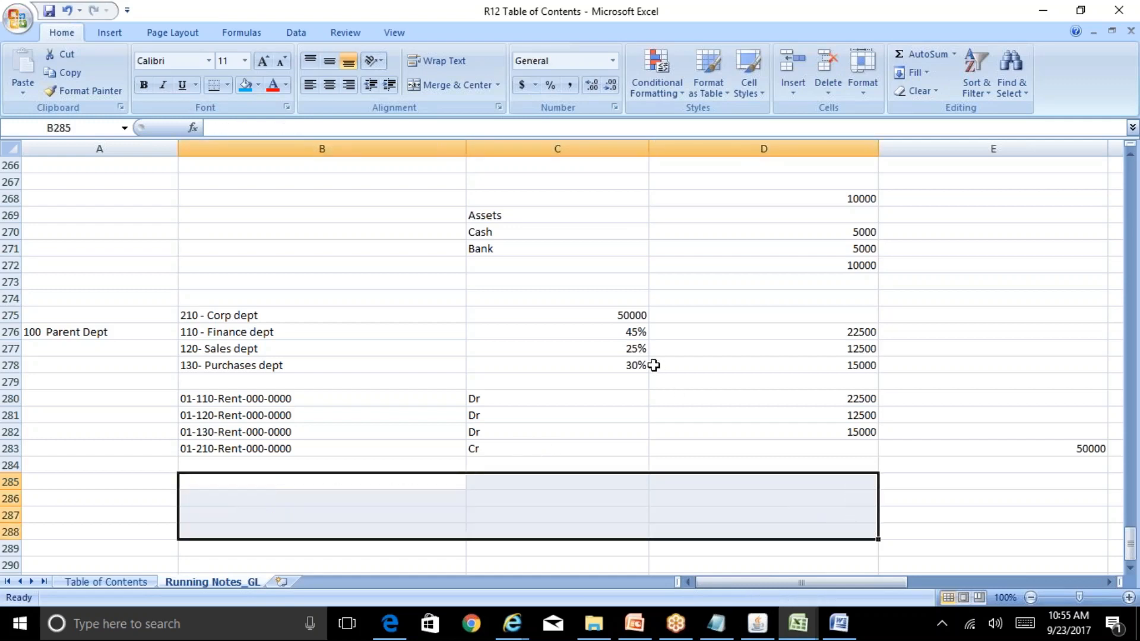
click(622, 316)
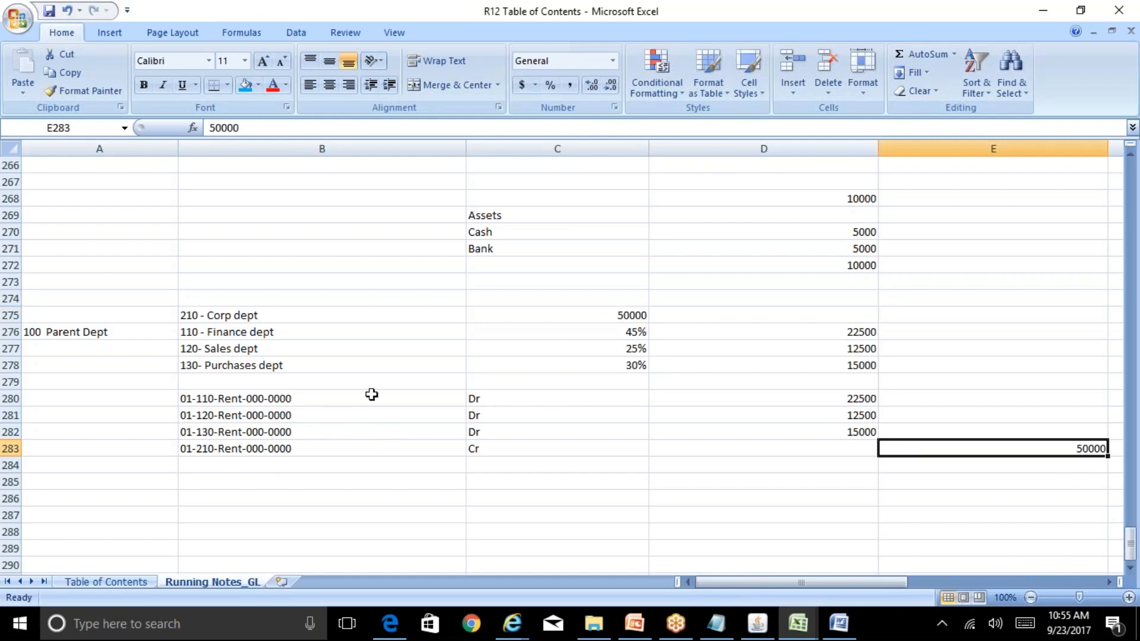
Step: Compare the Corp department's rent entry in row 275 with the credit amount in E283
click(285, 316)
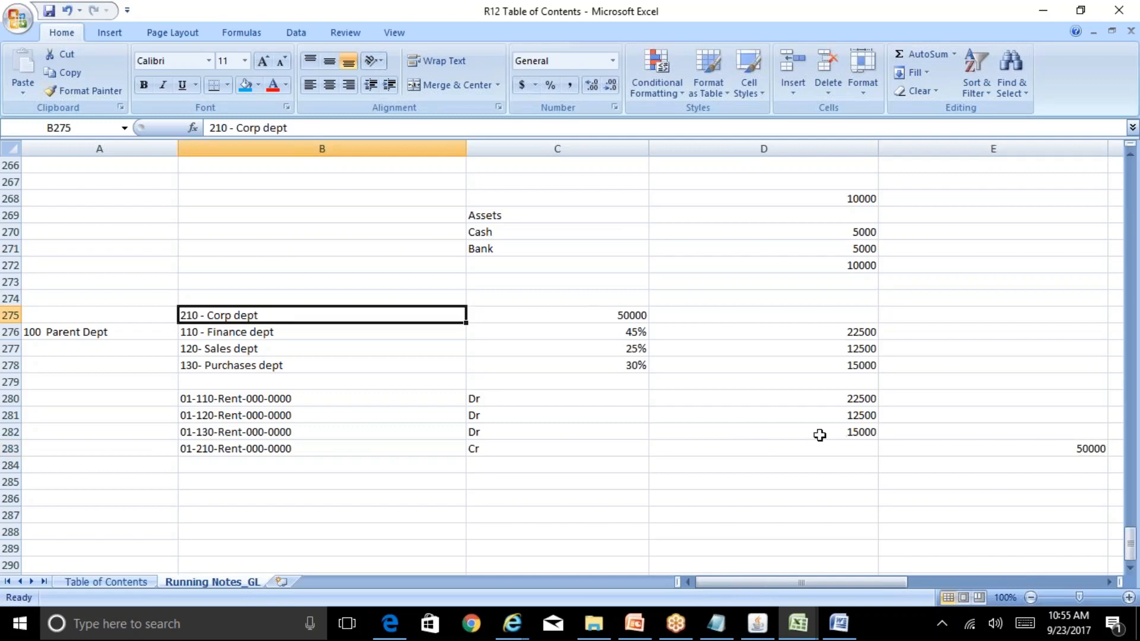
click(1054, 450)
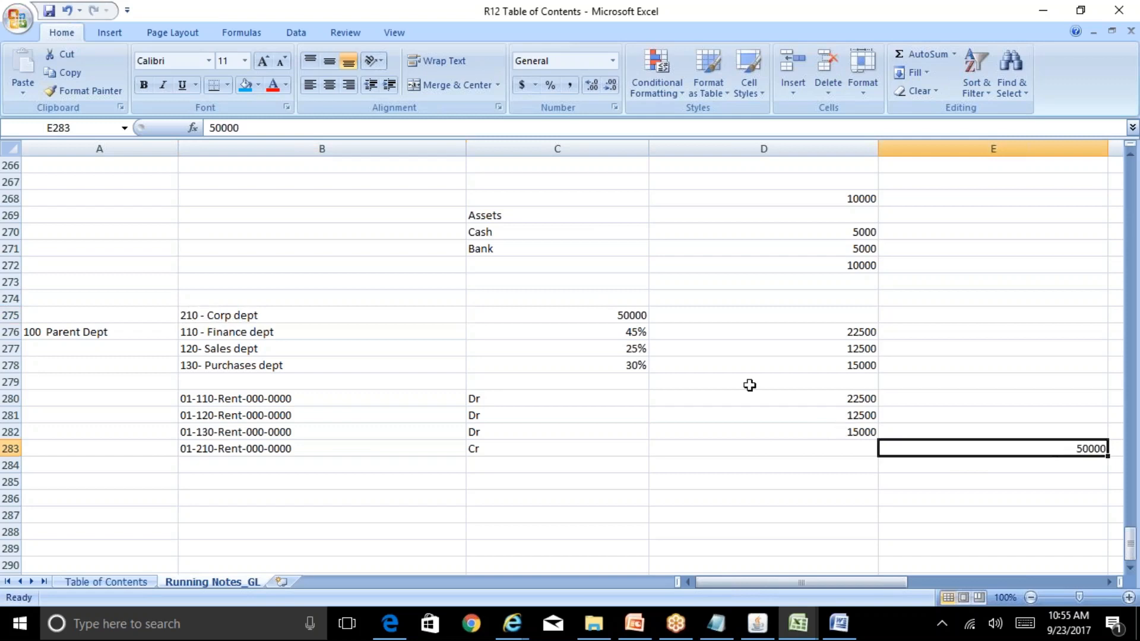
click(618, 314)
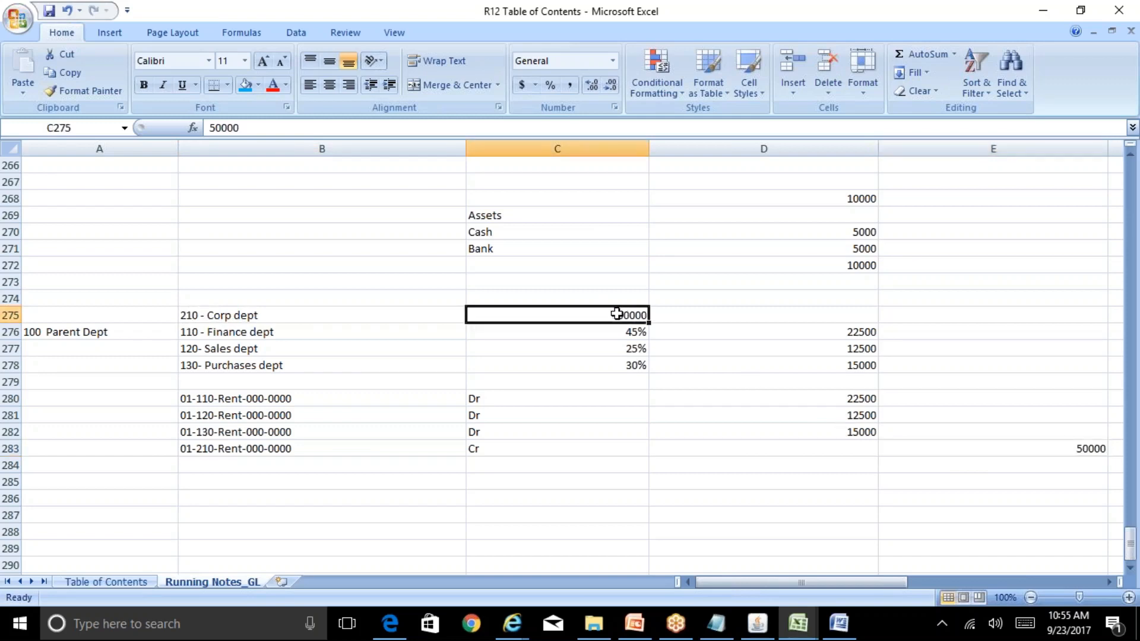
click(286, 315)
Step: Switch to Oracle Applications, close the MassAllocation forms and start a new journal in the Reliance INR ledger
click(765, 621)
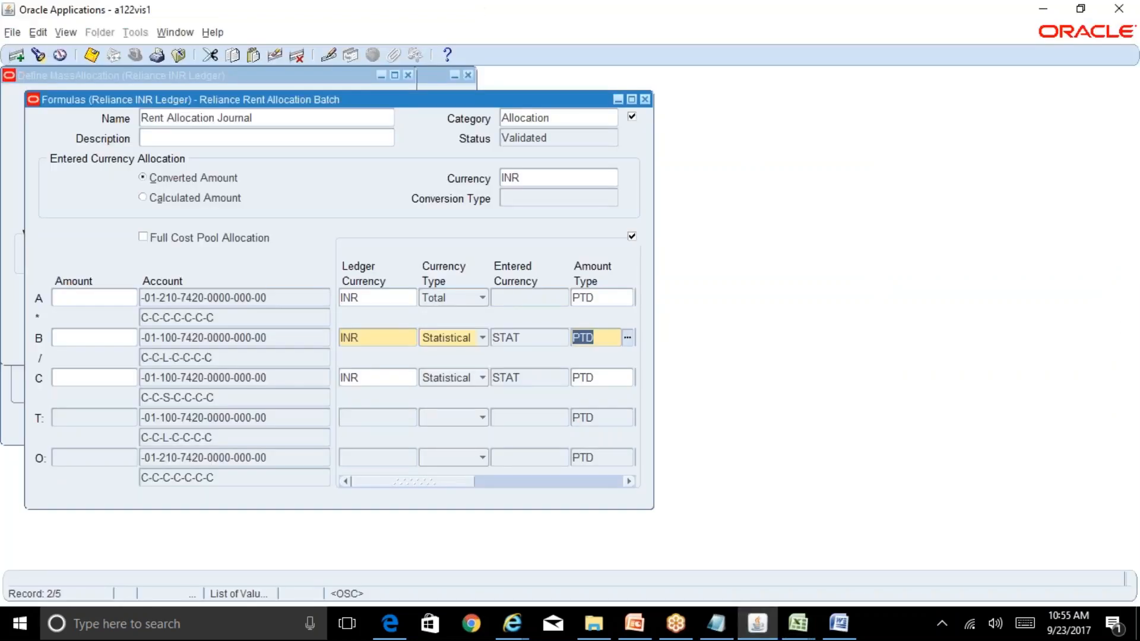
click(640, 100)
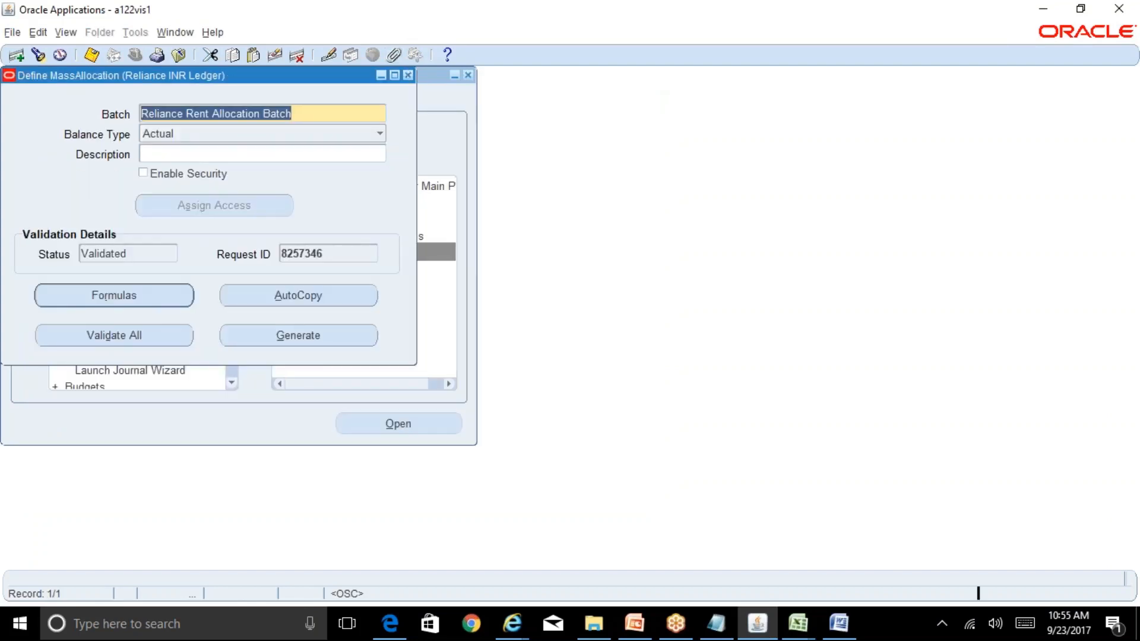
click(407, 75)
double_click(113, 188)
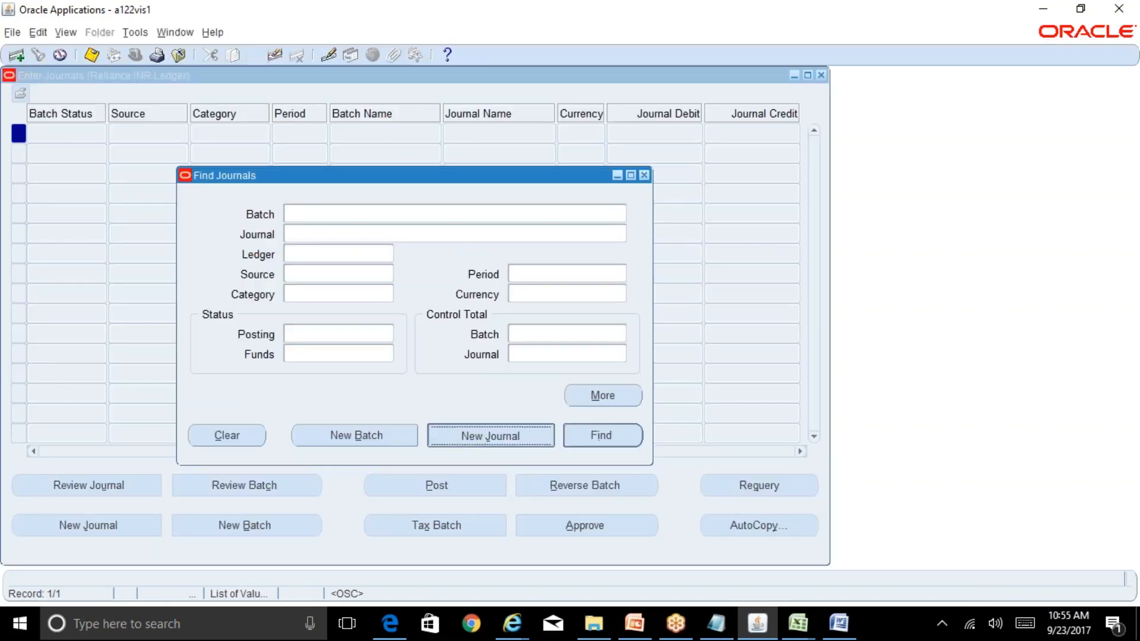
click(491, 436)
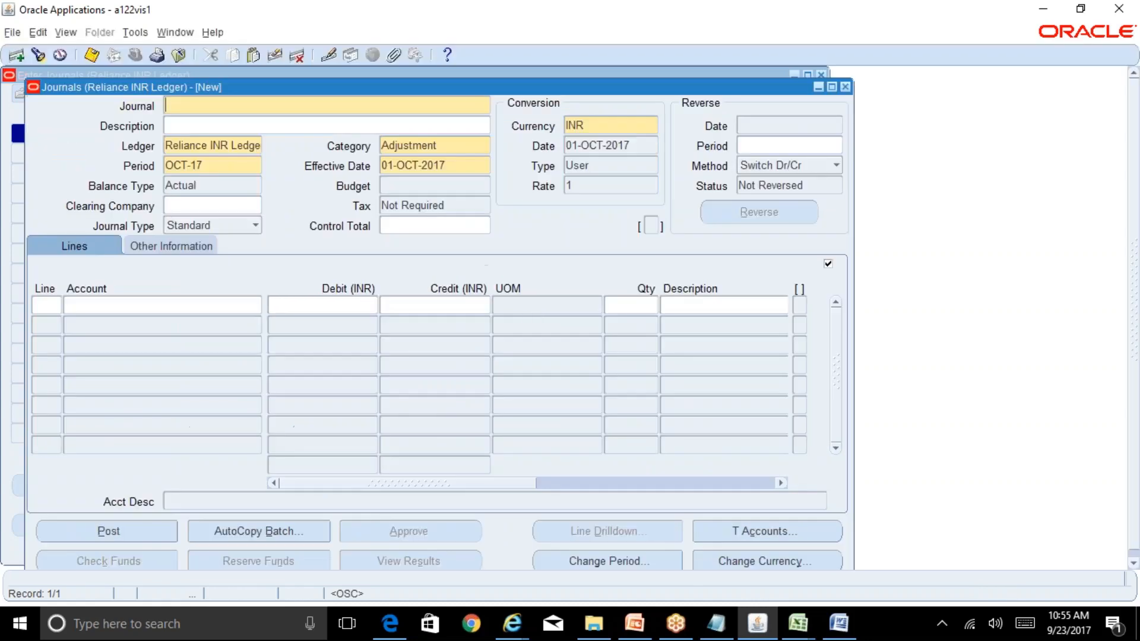
Step: Name the journal "Reliance 210 dept" and set its period to SEP-17
text(Reliance 210 dept)
click(248, 165)
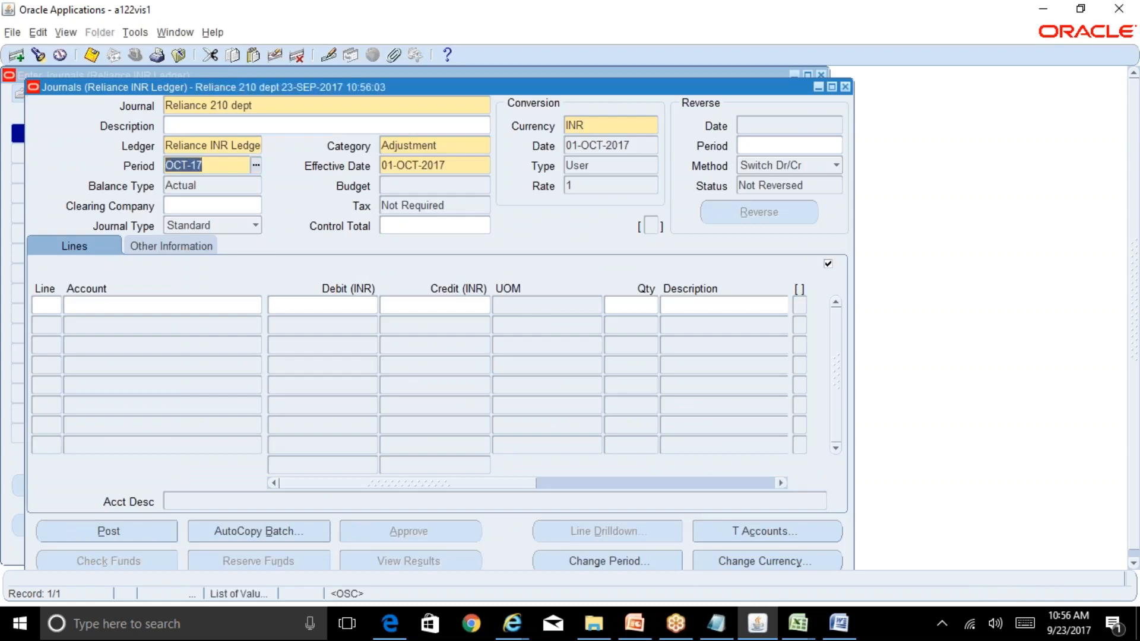
text(sep-17)
key(Tab)
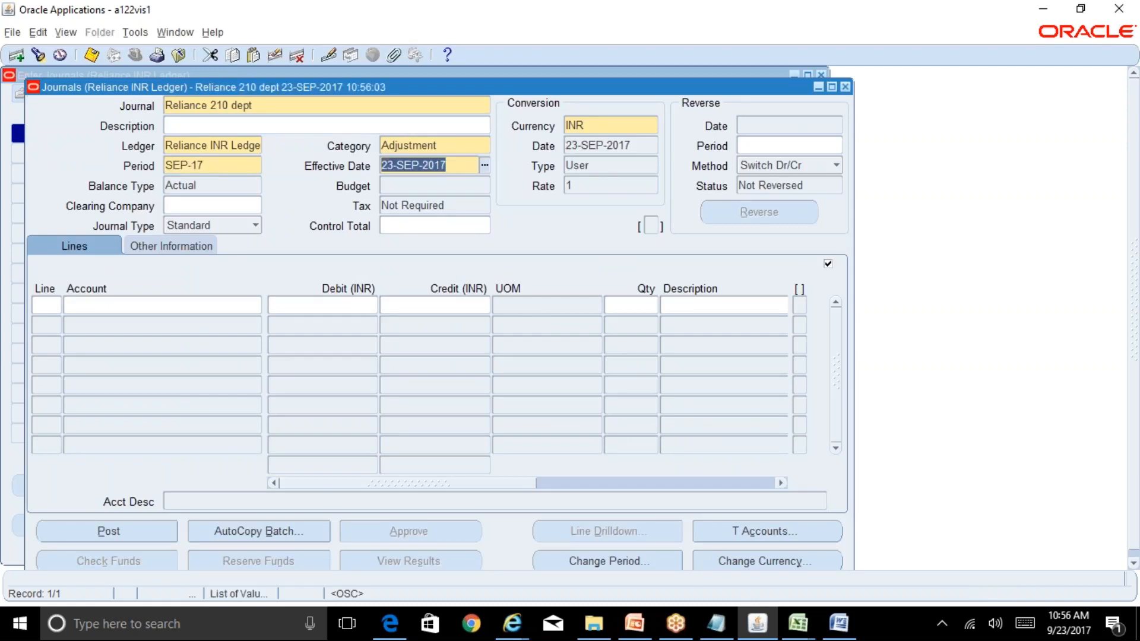
click(140, 305)
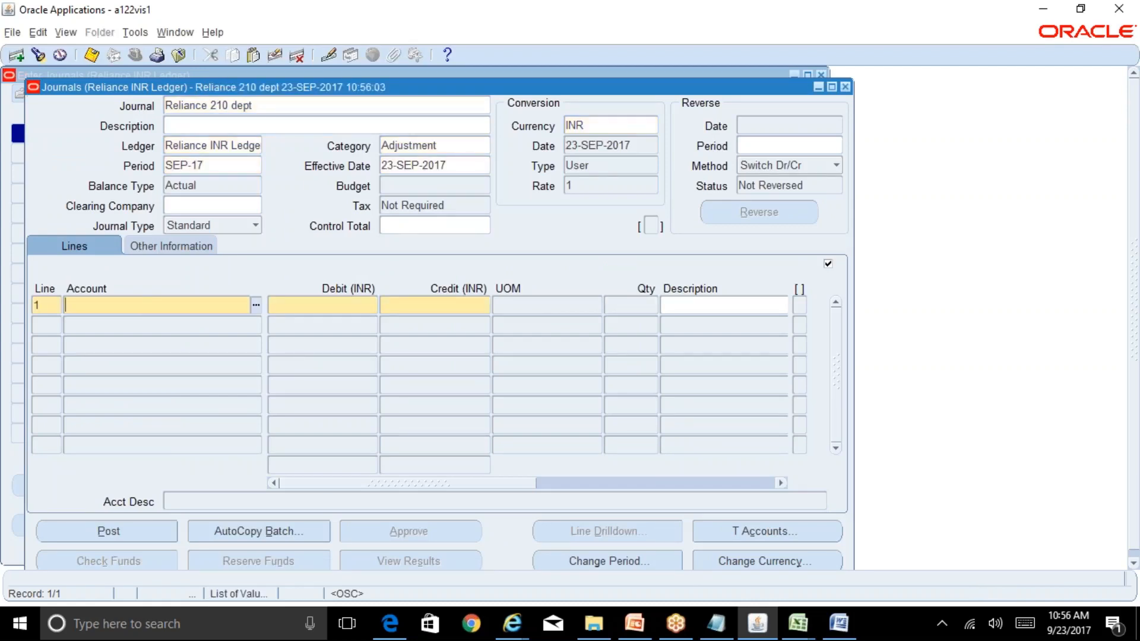
text(01)
key(Tab)
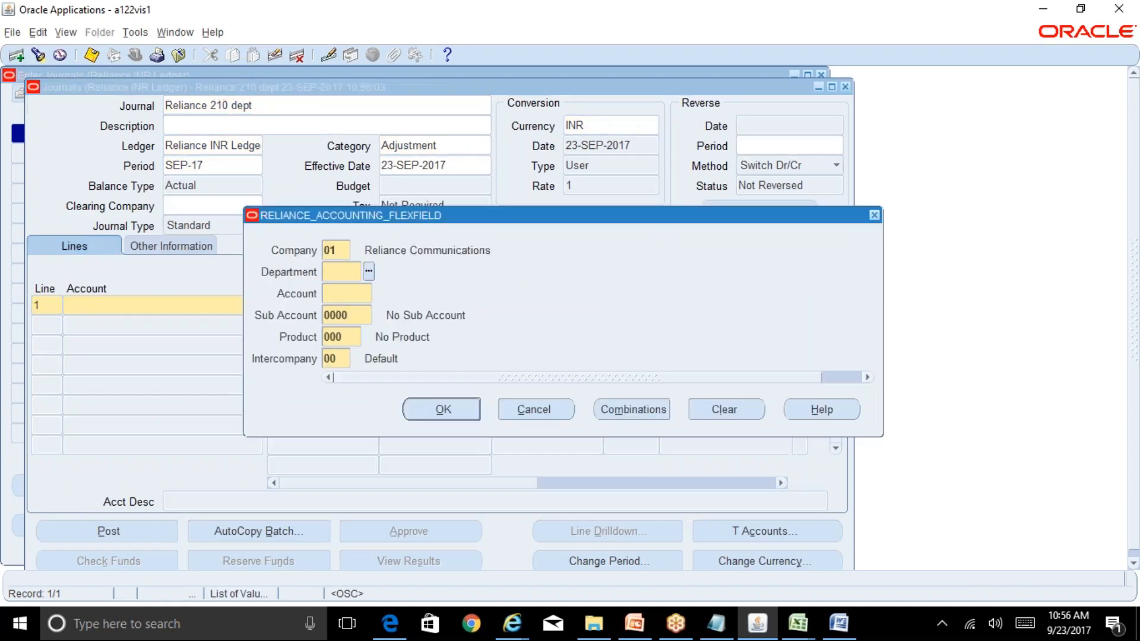
text(210)
key(Tab)
text(7420)
key(Tab)
key(Return)
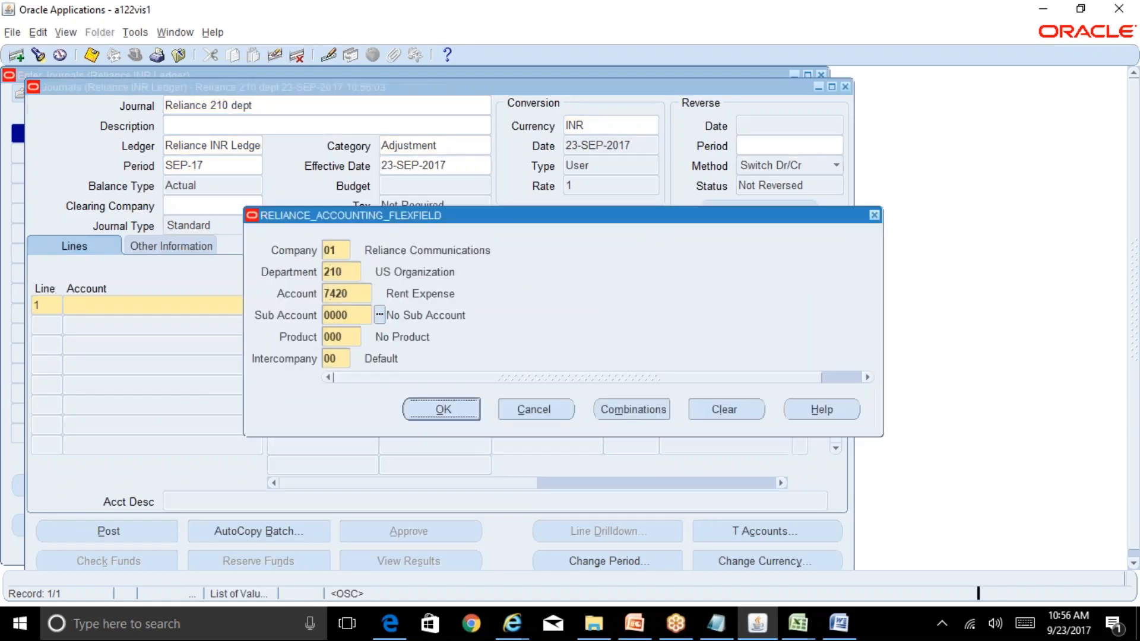
text(3)
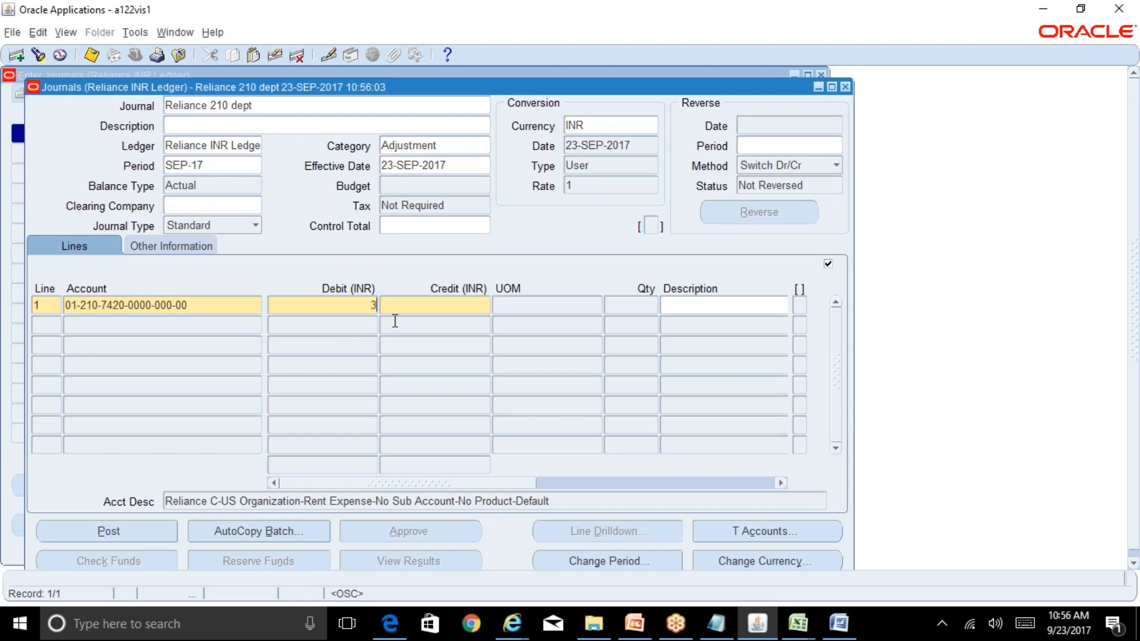
key(BackSpace)
text(50000)
key(Down)
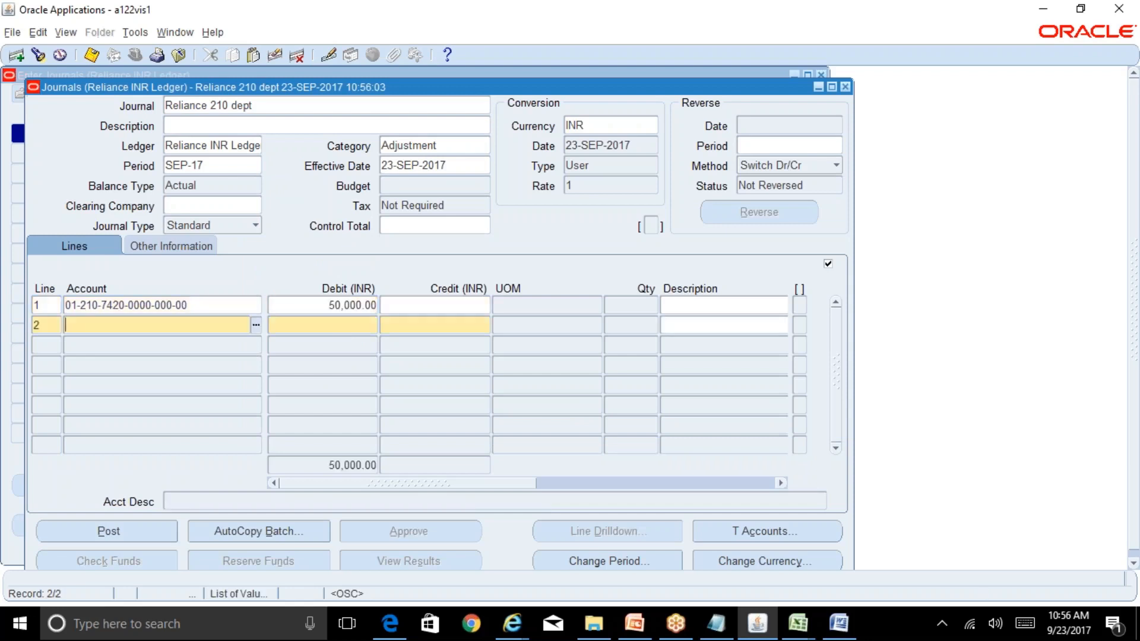
click(256, 325)
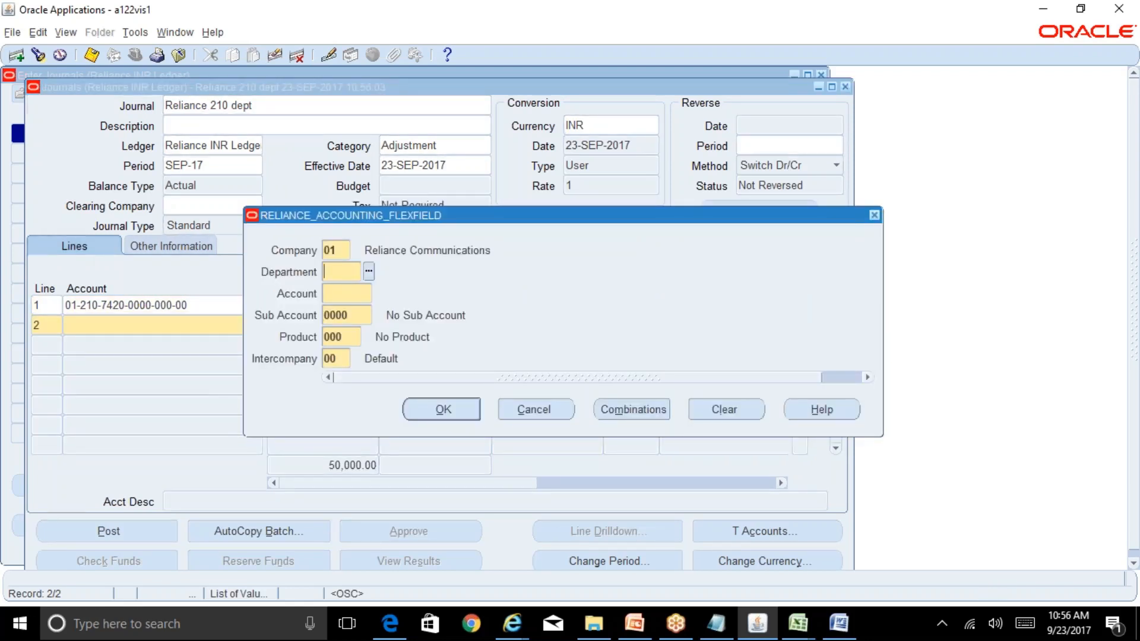
text(210)
key(Tab)
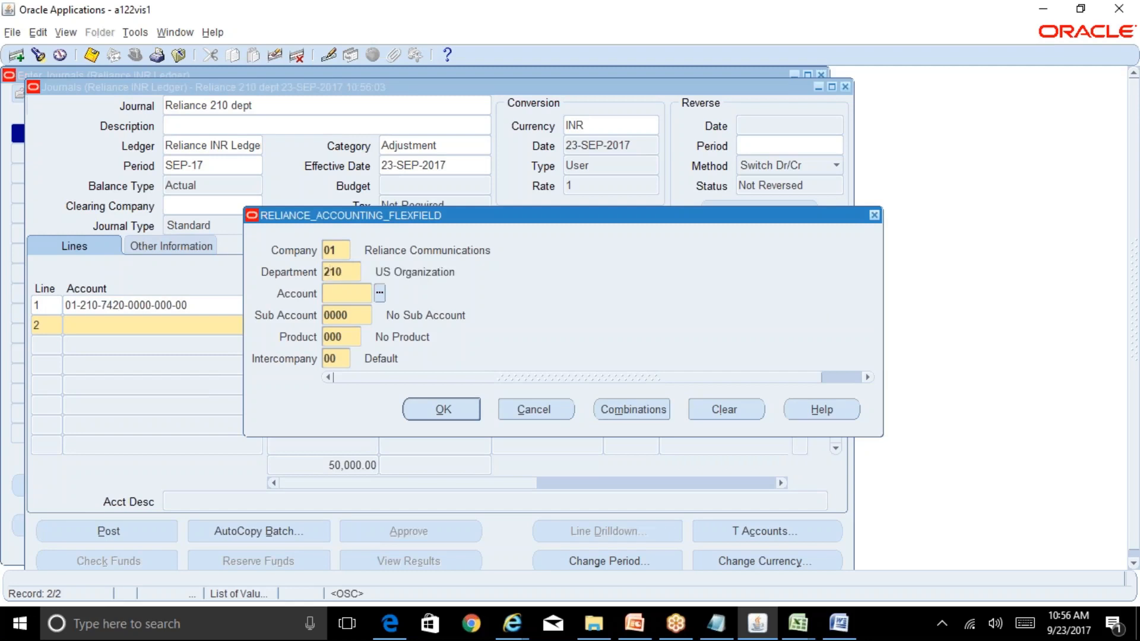
text(1110)
key(Tab)
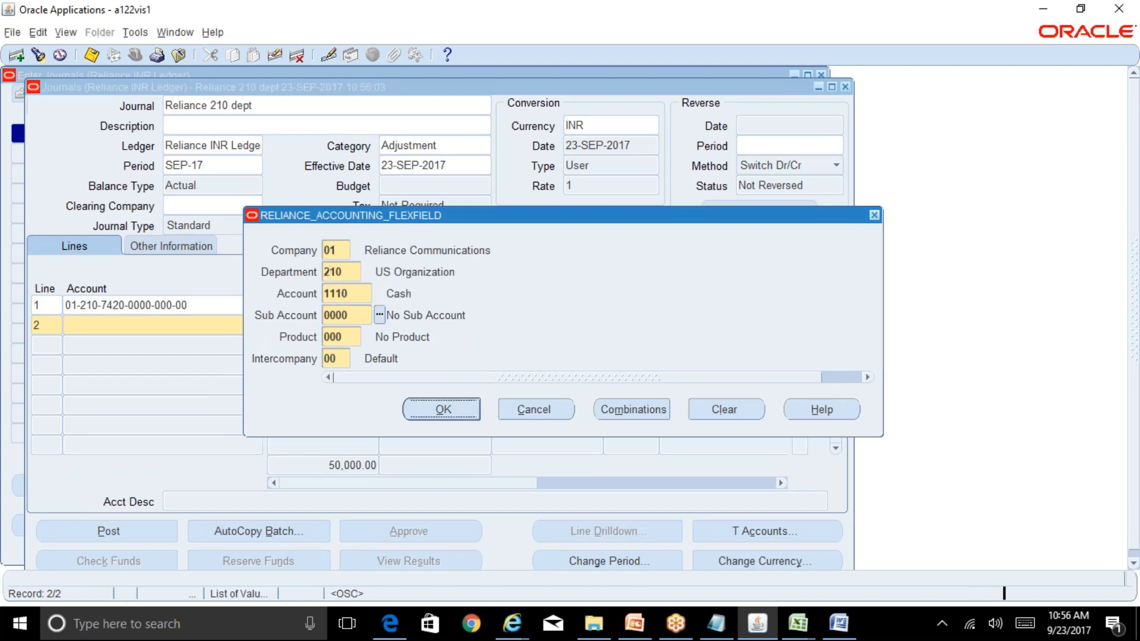
key(Return)
click(466, 328)
text(50000)
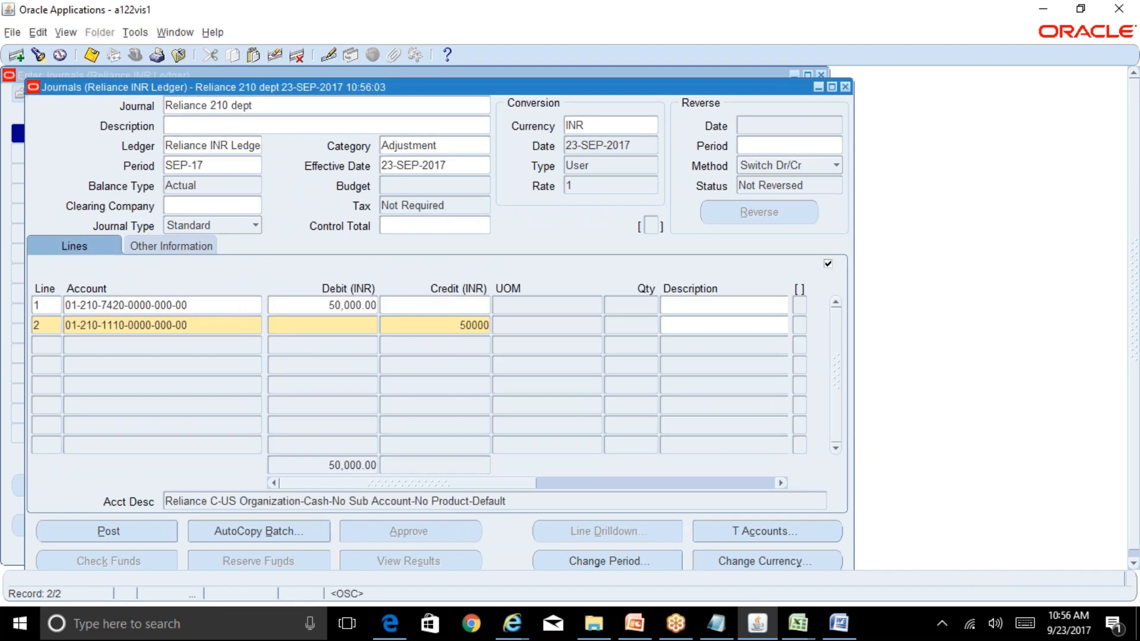
key(ctrl+s)
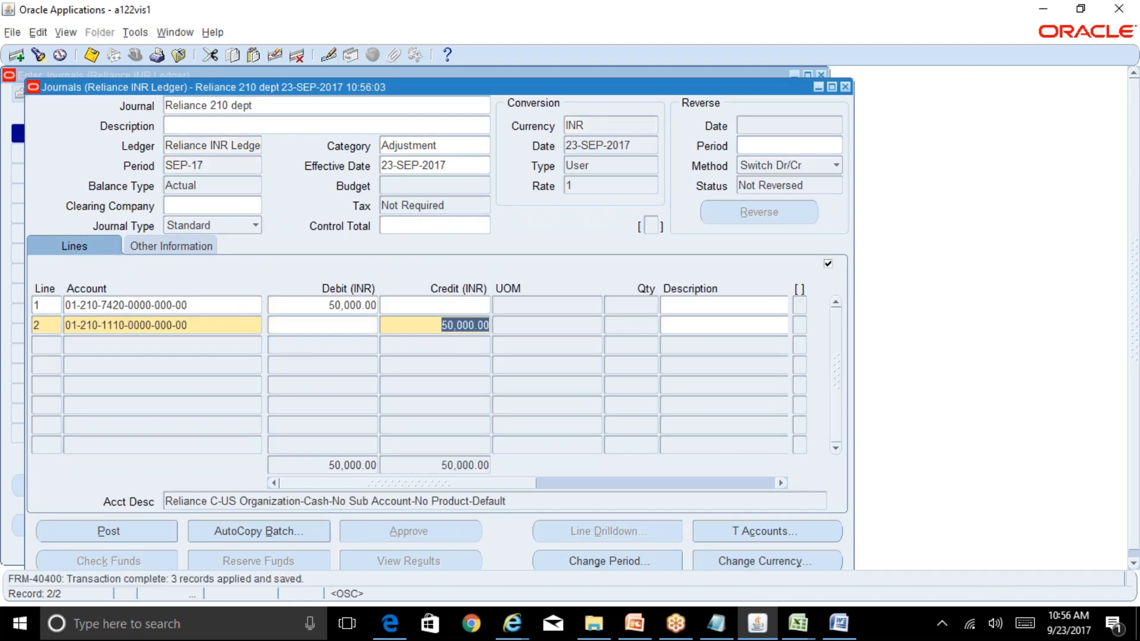
Step: Review the account descriptions of both journal lines and the debit amount on the rent expense line
click(215, 327)
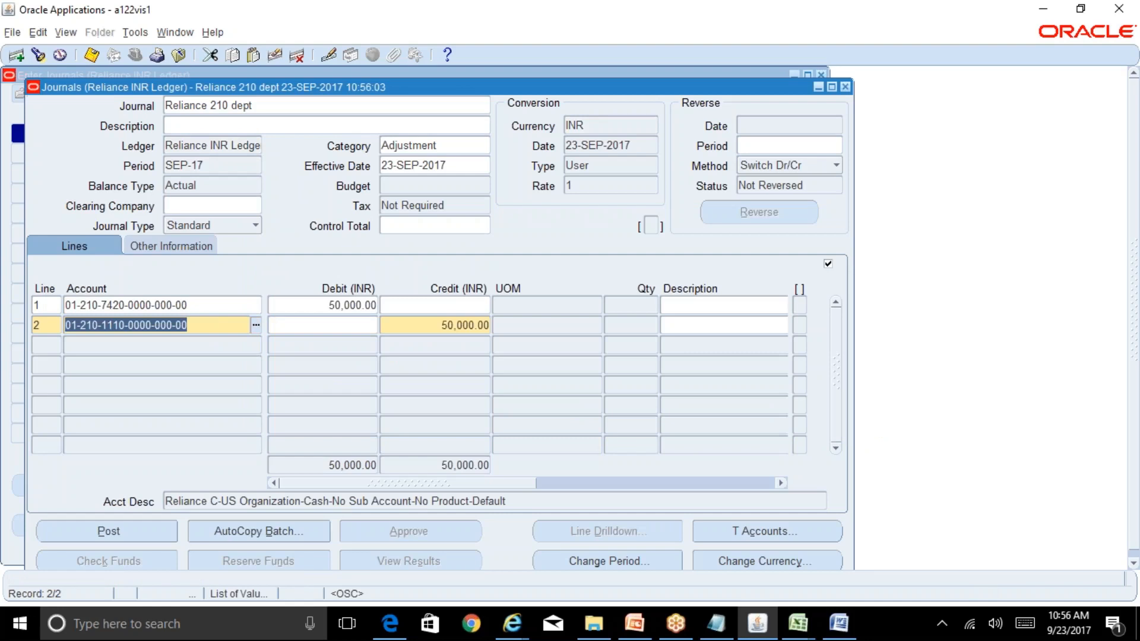
click(236, 307)
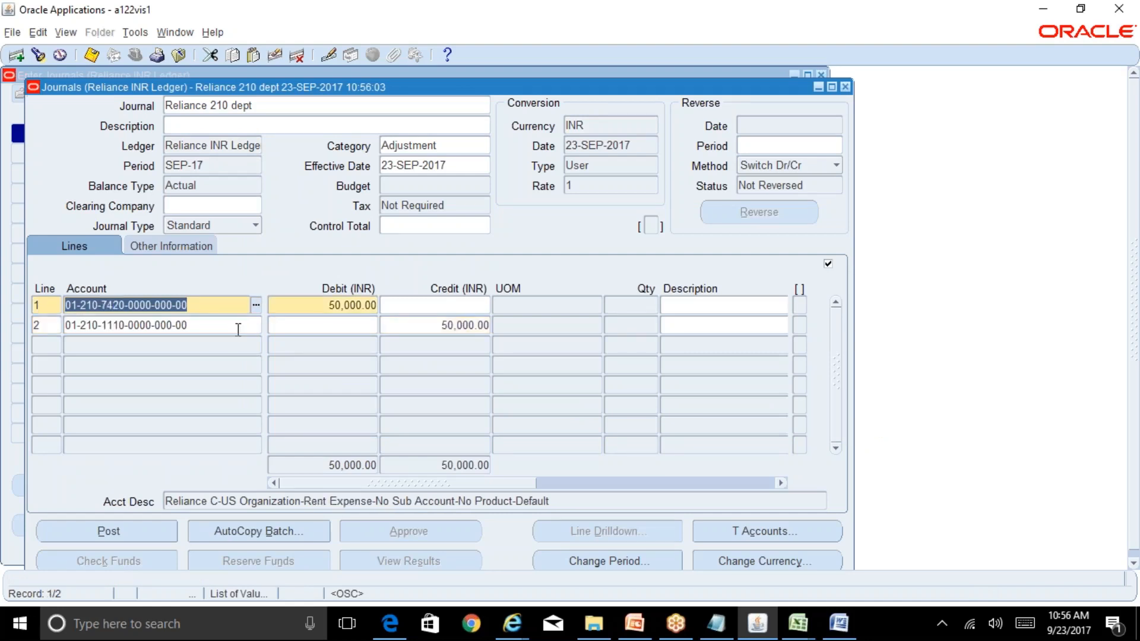
click(236, 325)
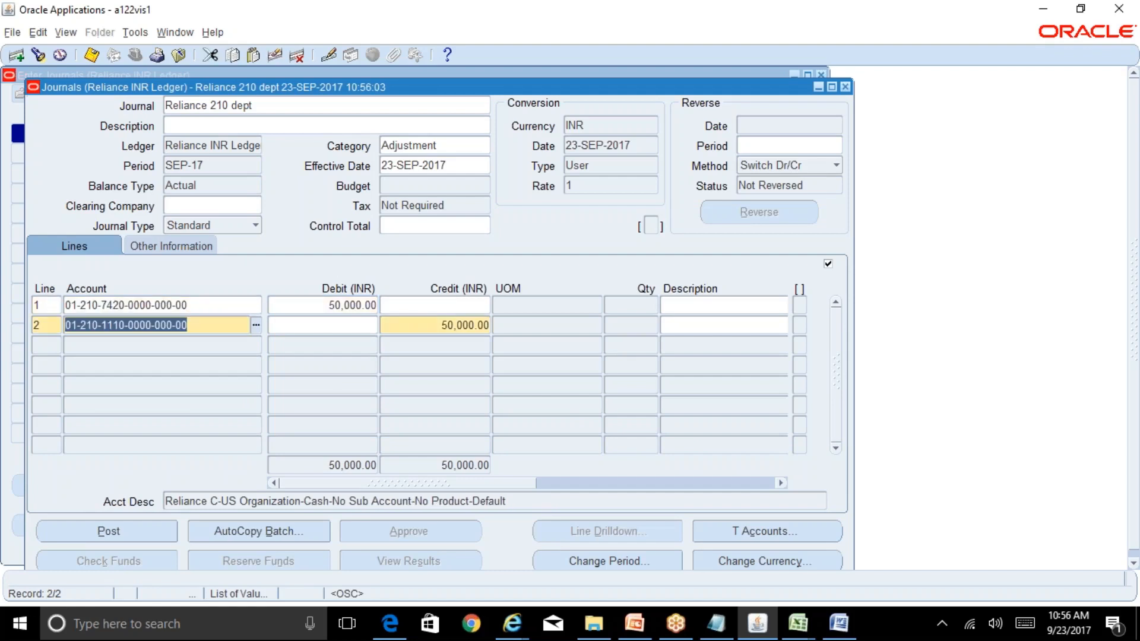
click(208, 306)
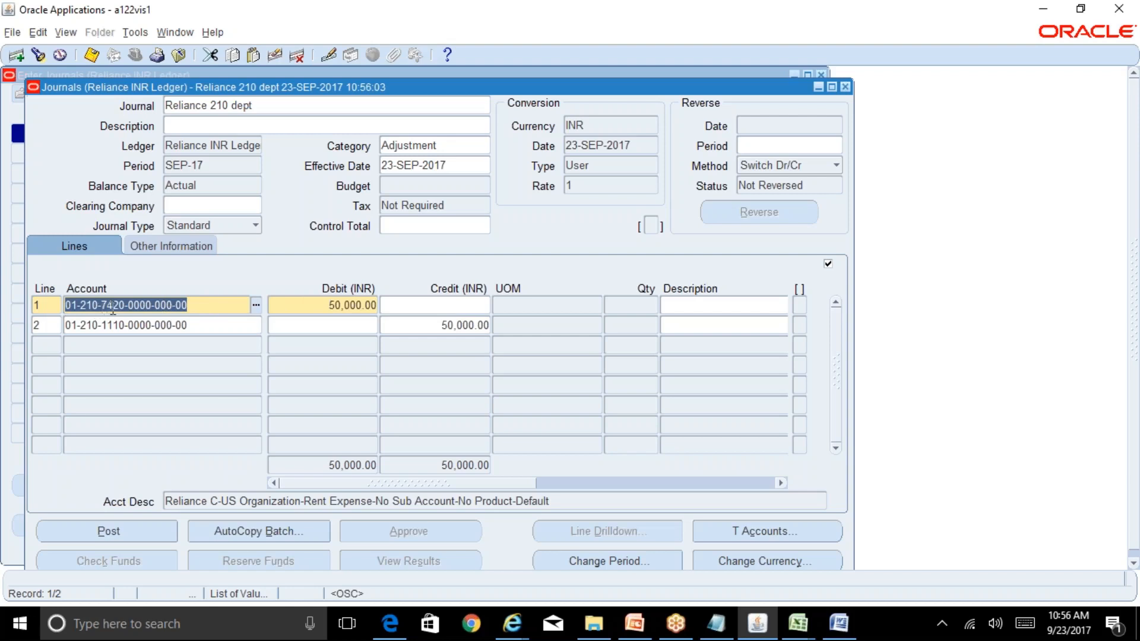
click(330, 304)
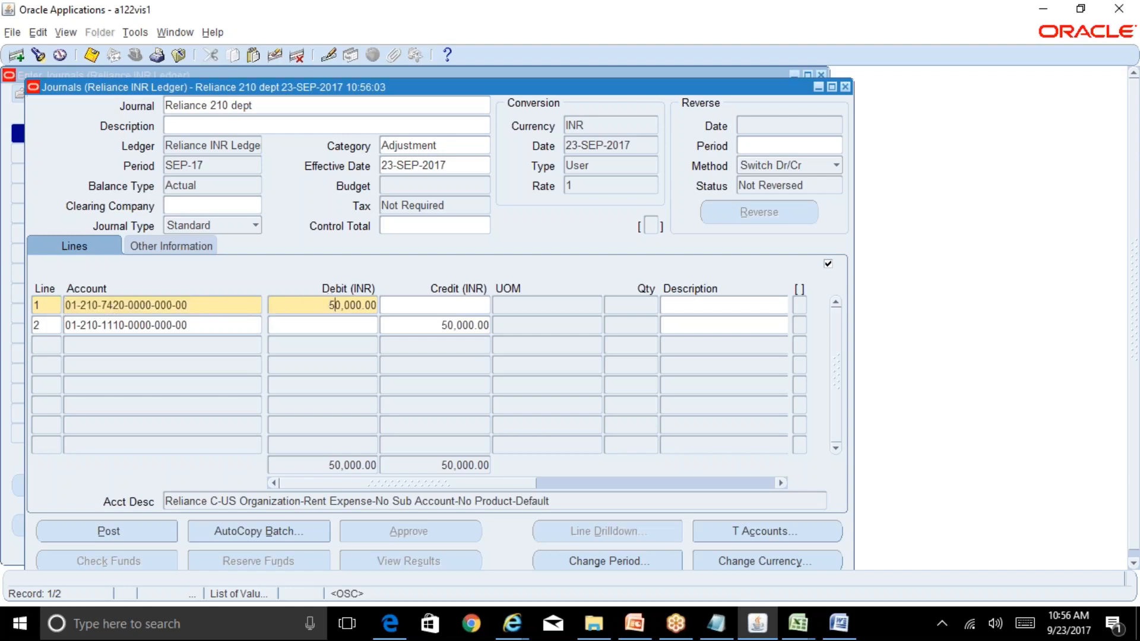
Step: Post the Reliance 210 dept journal and close the journal windows
click(113, 530)
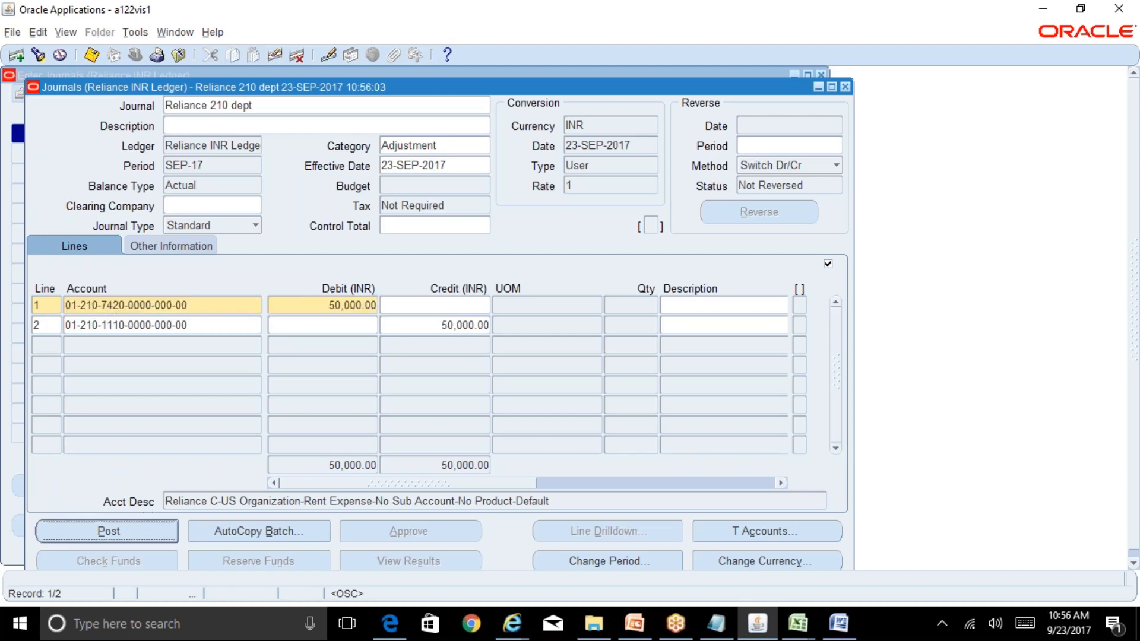
click(644, 348)
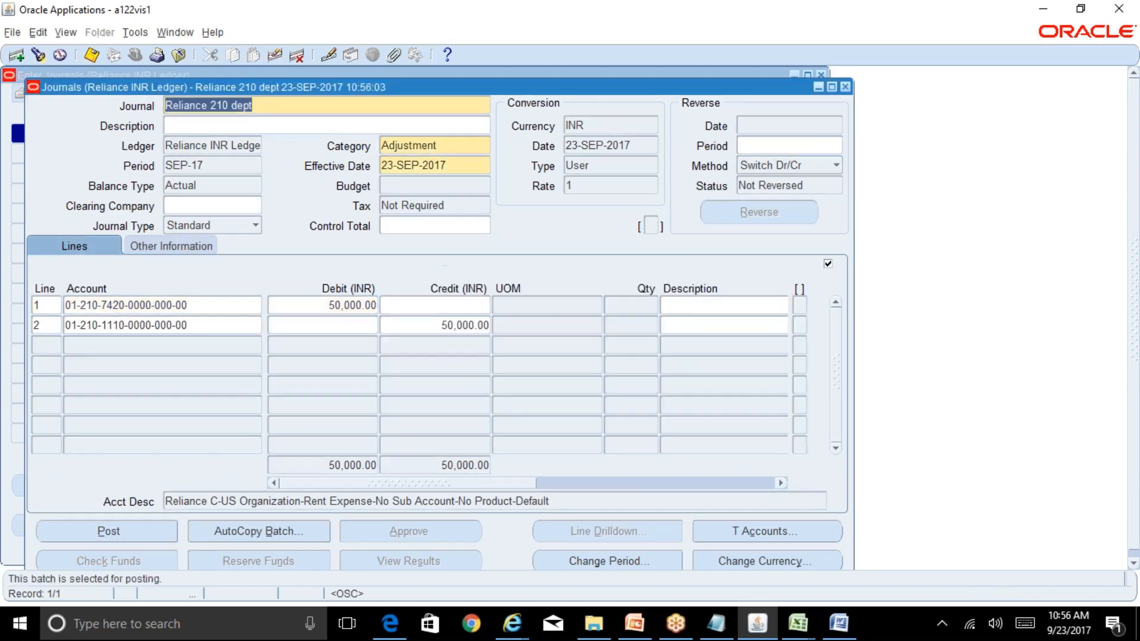
click(846, 86)
click(822, 74)
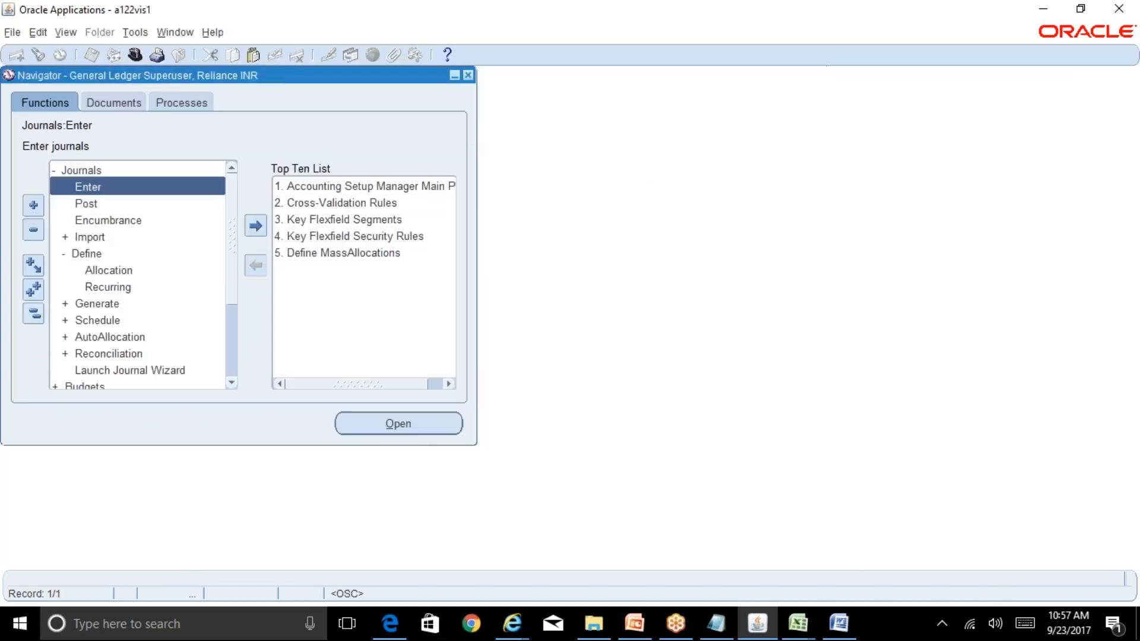
Step: Open the list of concurrent requests to check the phase and status of the posting request
key(alt+v)
key(r)
key(alt+i)
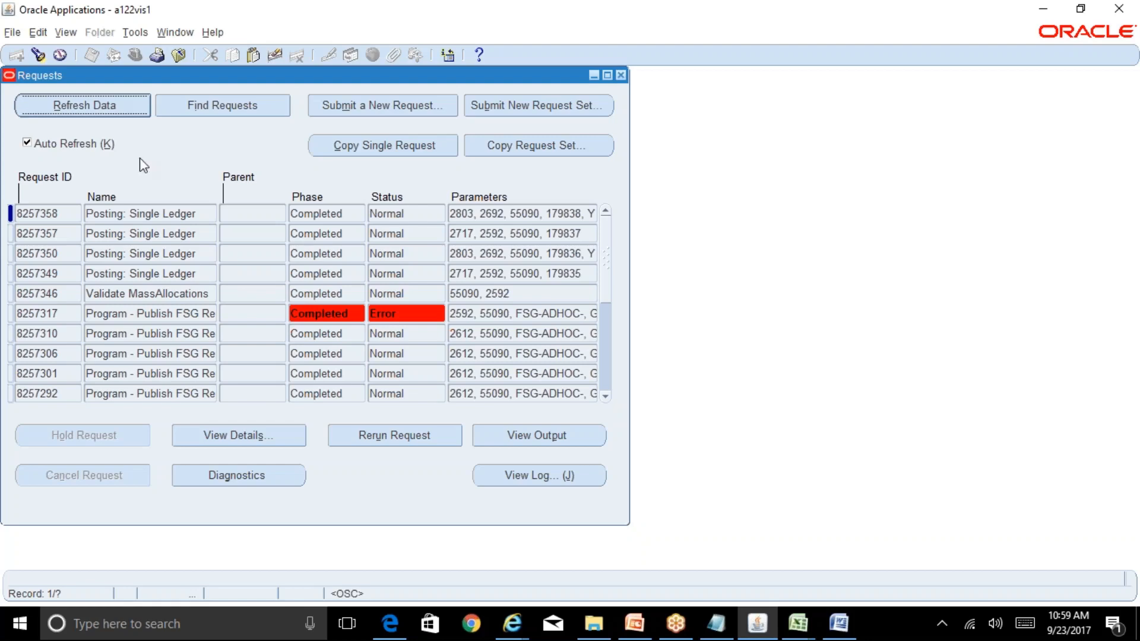
Step: Switch to the Excel notes and review the parent department 100 and its child departments in rows 276 to 278
click(798, 623)
click(727, 562)
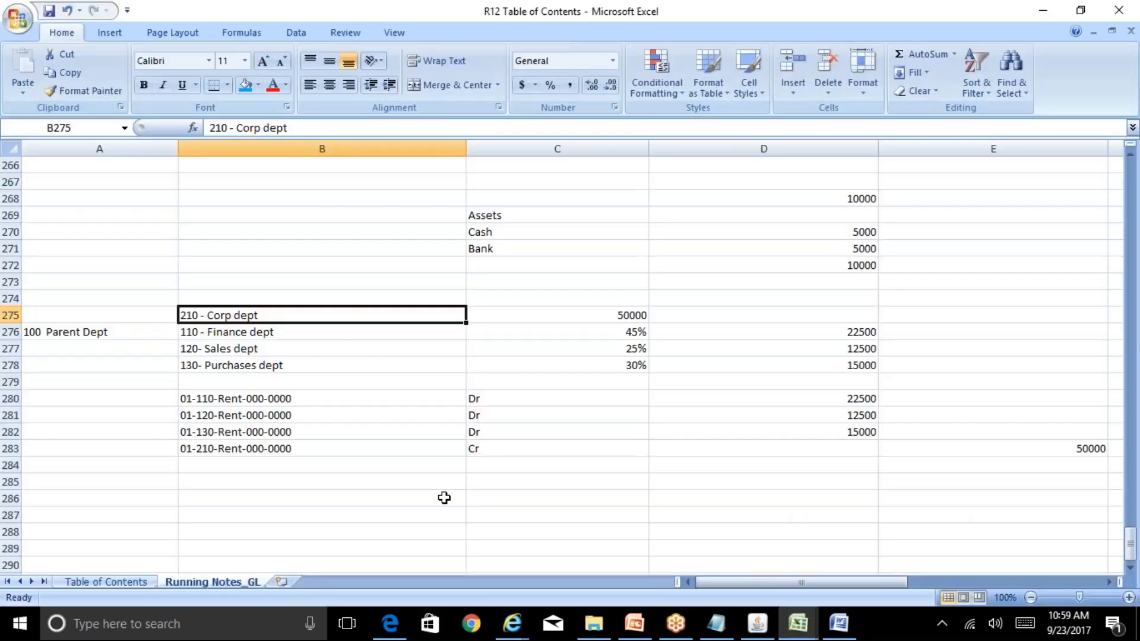
click(265, 368)
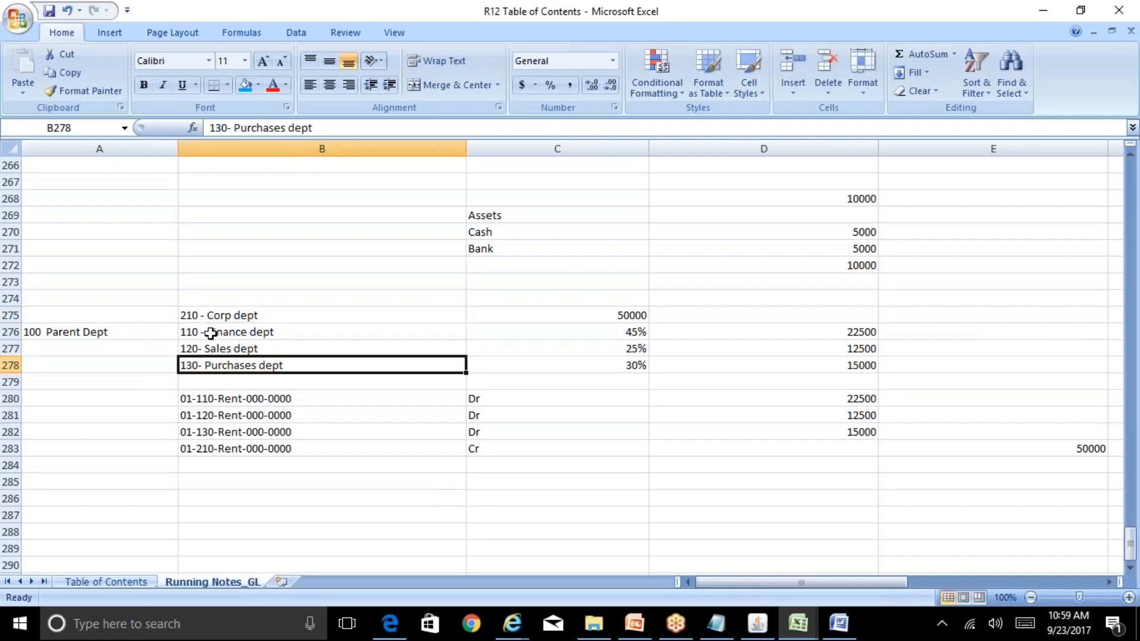
click(115, 332)
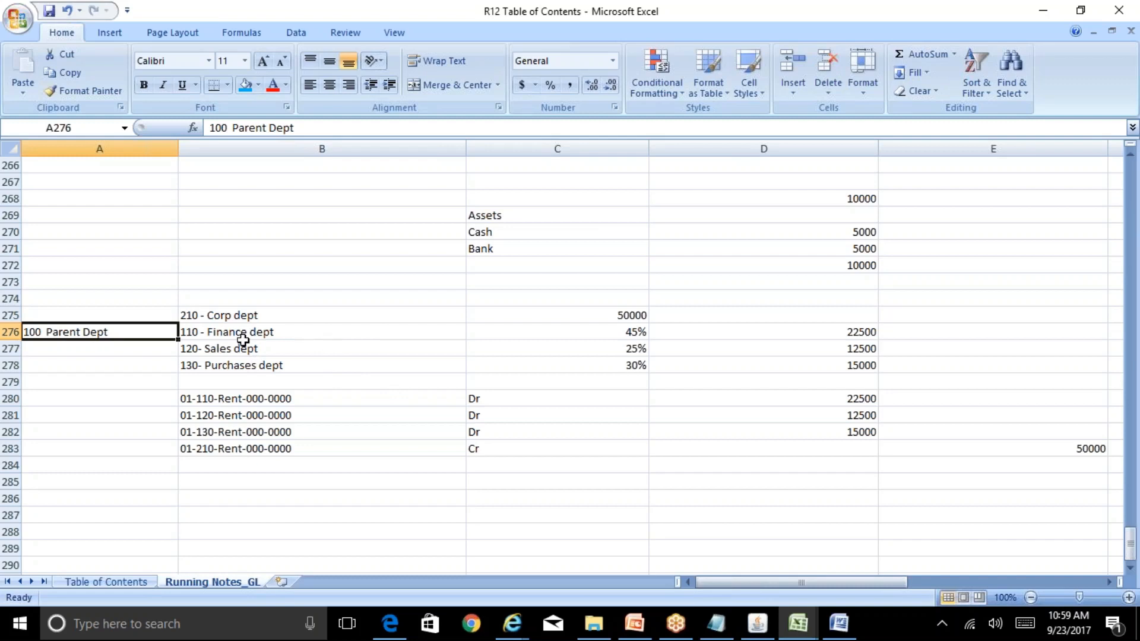
click(307, 333)
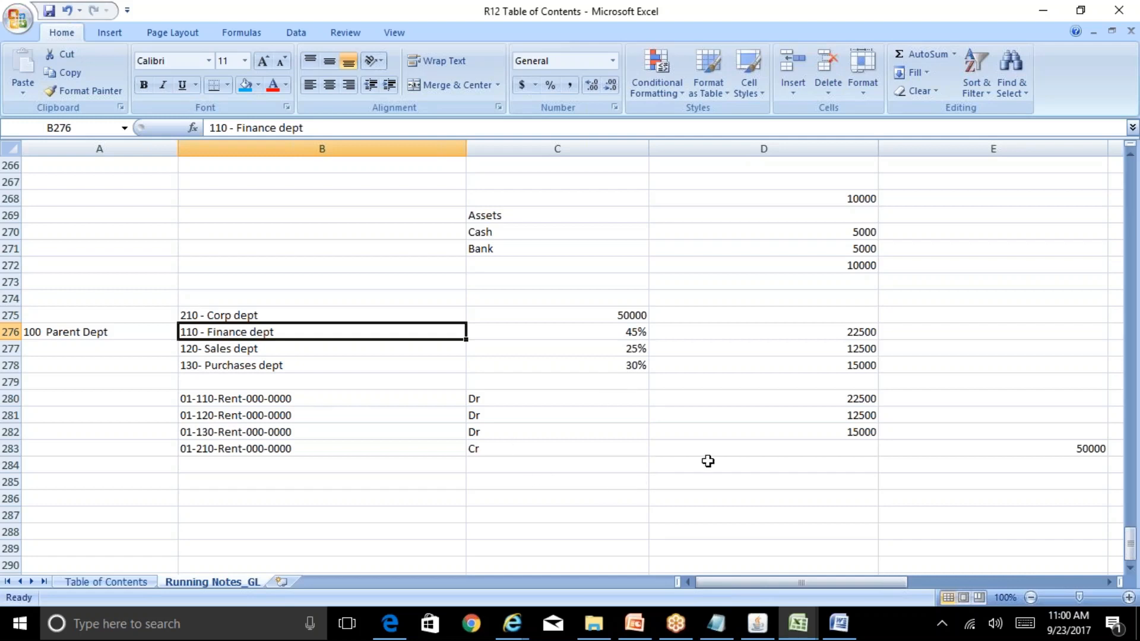
Step: Insert a blank row at row 283, above the 01-210-Rent credit line
click(733, 452)
key(alt+h)
key(i)
key(r)
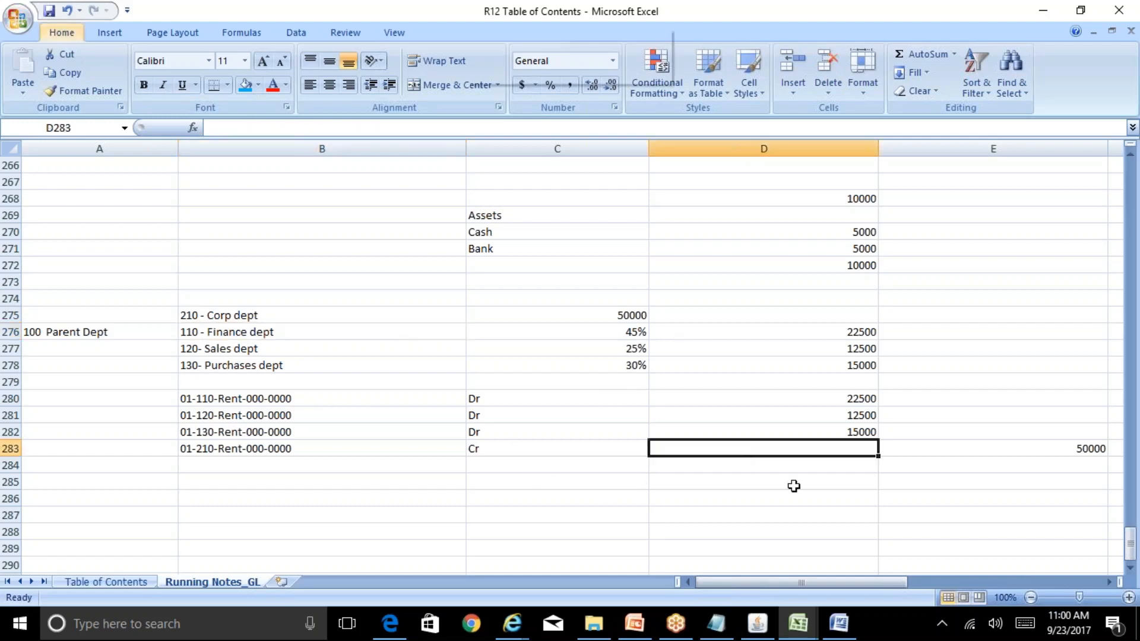
Step: Copy the 01-130 rent account into B283 and change its department to make it 01-140-Rent-000-0000
key(Left)
key(Left)
key(Left)
key(Up)
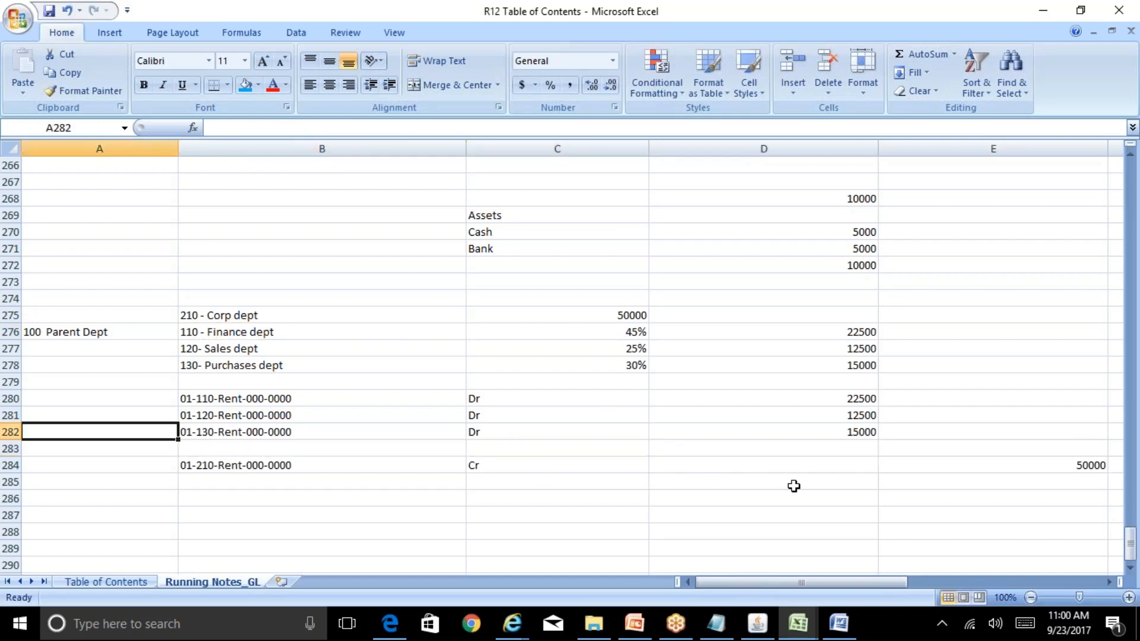
key(Right)
key(ctrl+c)
key(Down)
key(ctrl+v)
key(F2)
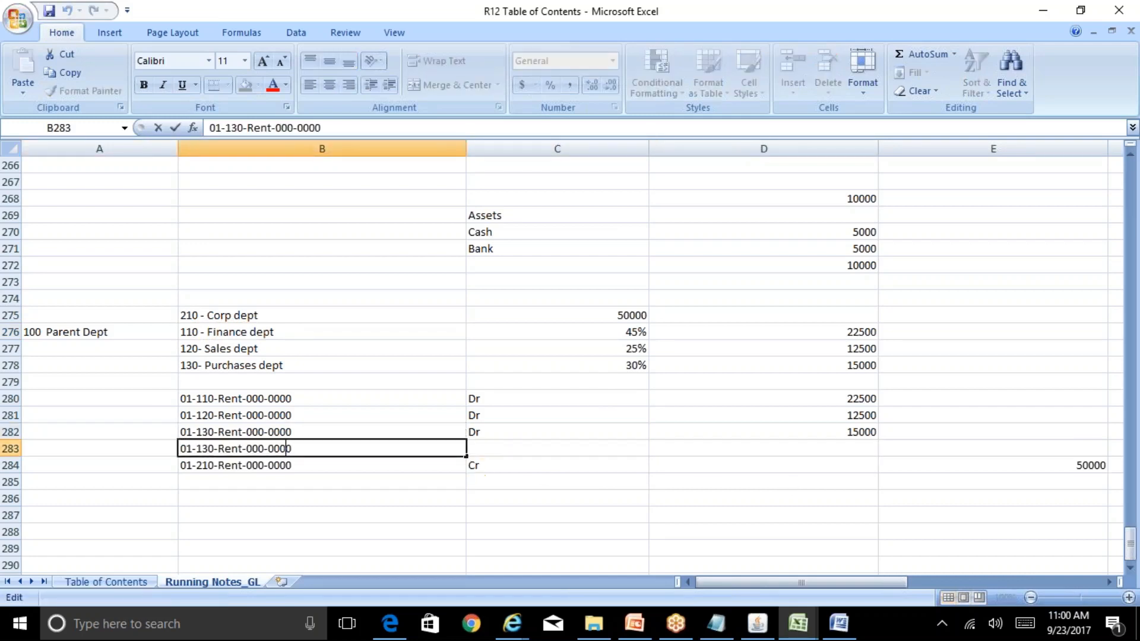
key(Left)
key(Left)
key(Left)
key(Left)
key(Left)
key(Left)
key(Left)
key(Left)
key(Left)
key(Left)
key(Left)
key(Left)
key(Left)
key(Left)
key(Left)
key(Left)
key(shift+Right)
text(4)
key(Return)
Step: Mark the 01-140 rent line as a debit by entering Dr in C283
key(Up)
key(Right)
text(Dr)
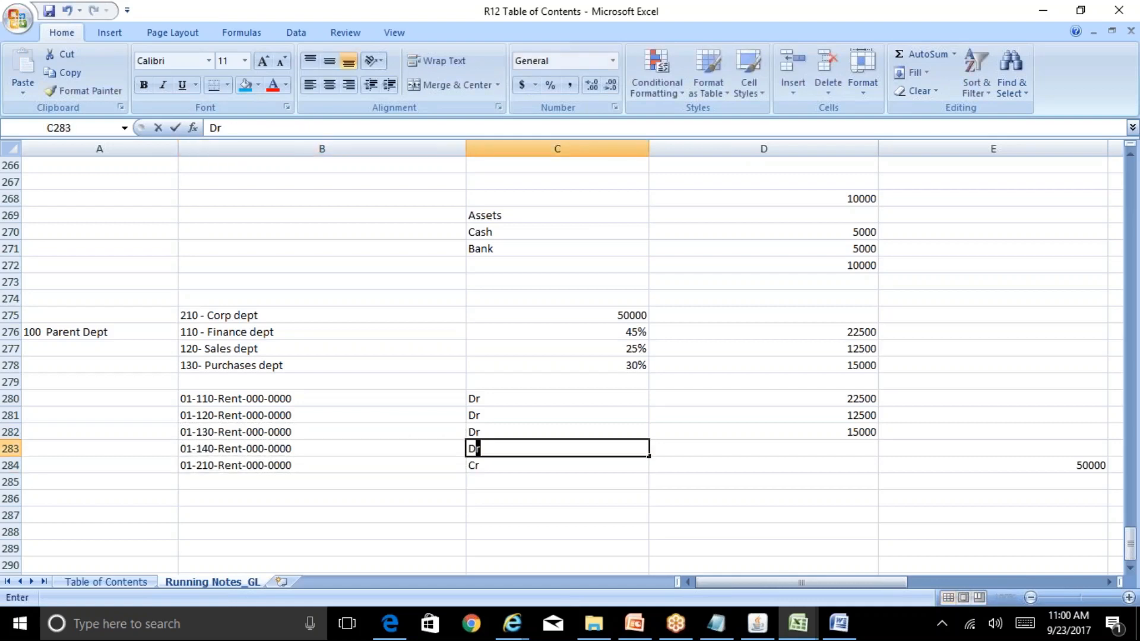
key(Right)
key(Right)
key(Left)
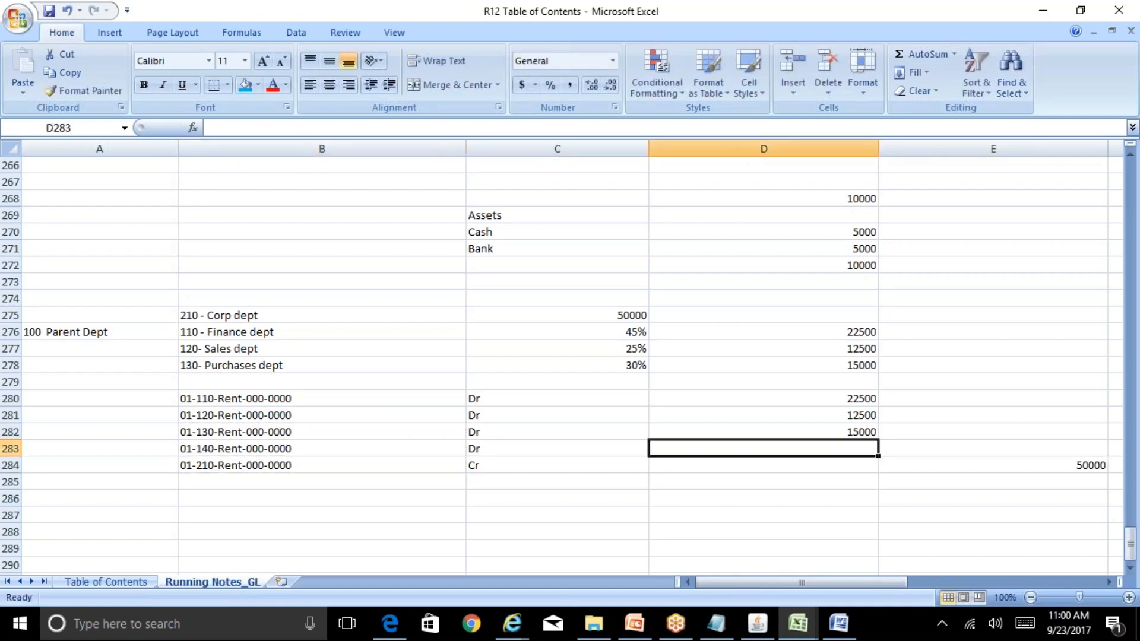
Step: Undo the added 01-140 rent line, including its Dr entry and the inserted row
key(ctrl+z)
key(ctrl+z)
key(ctrl+z)
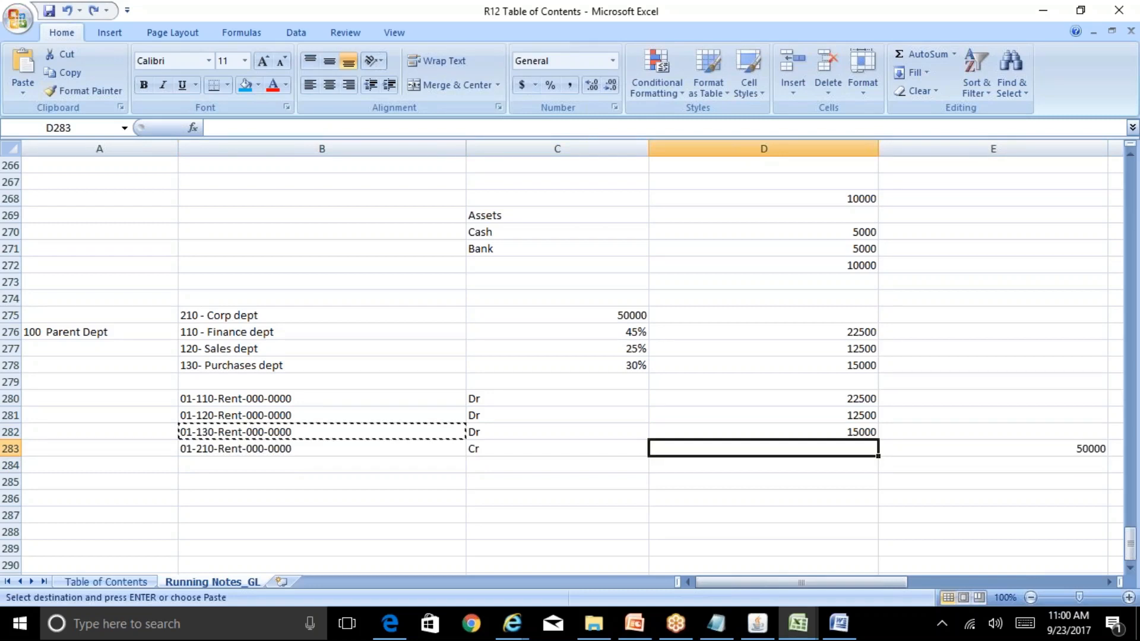
key(Escape)
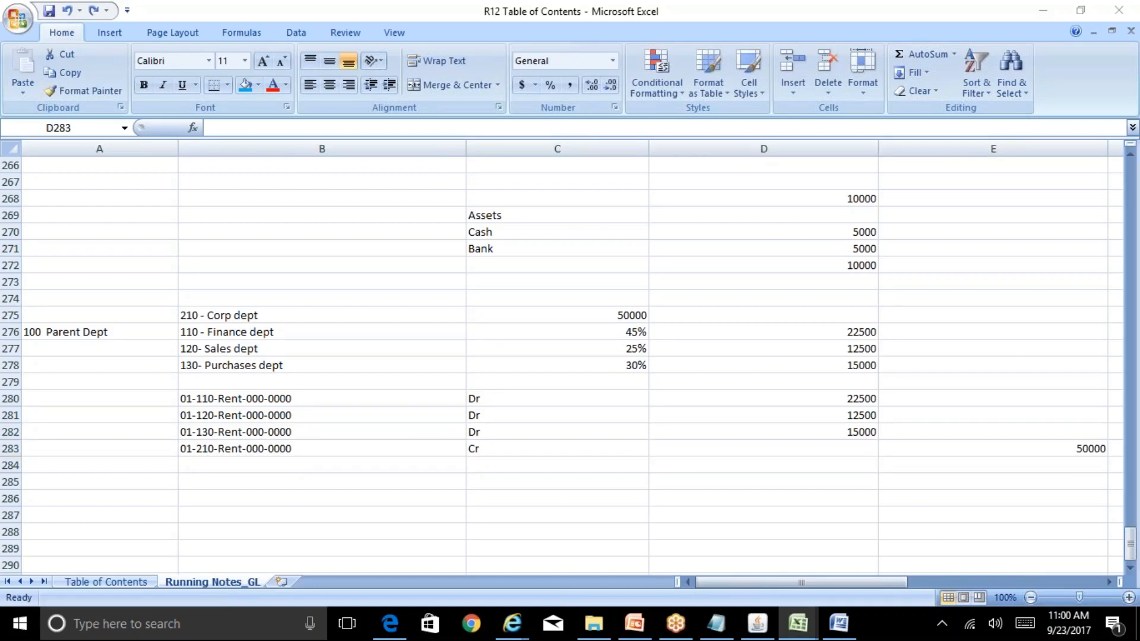
Step: Review the rent allocation notes for the 130 Purchases dept and the 210 Corp dept in Excel
click(605, 429)
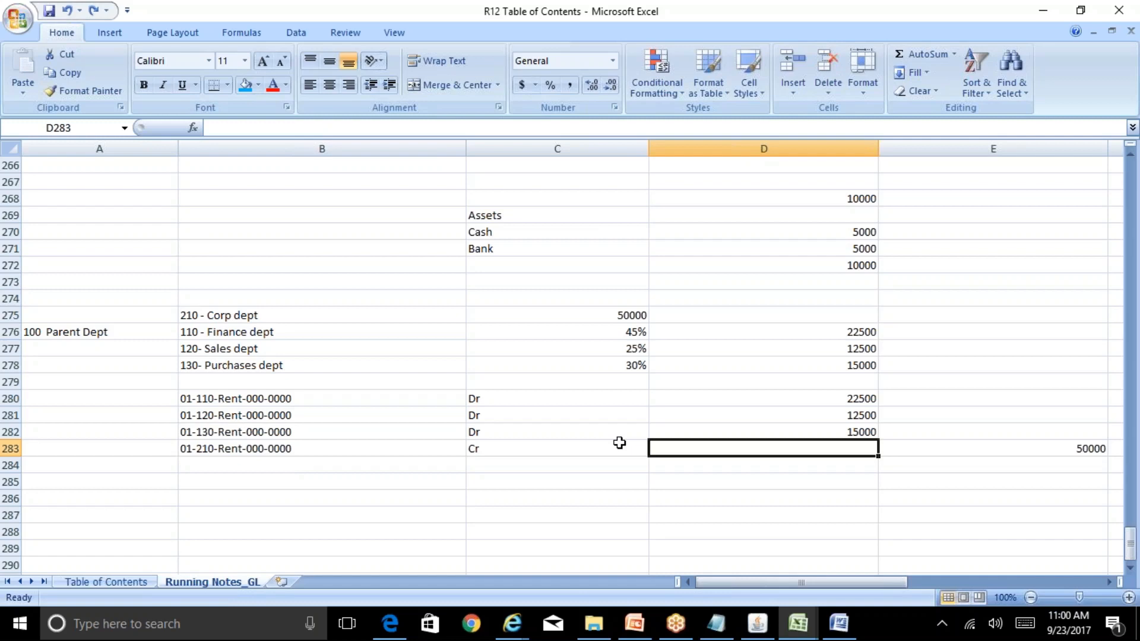
click(328, 366)
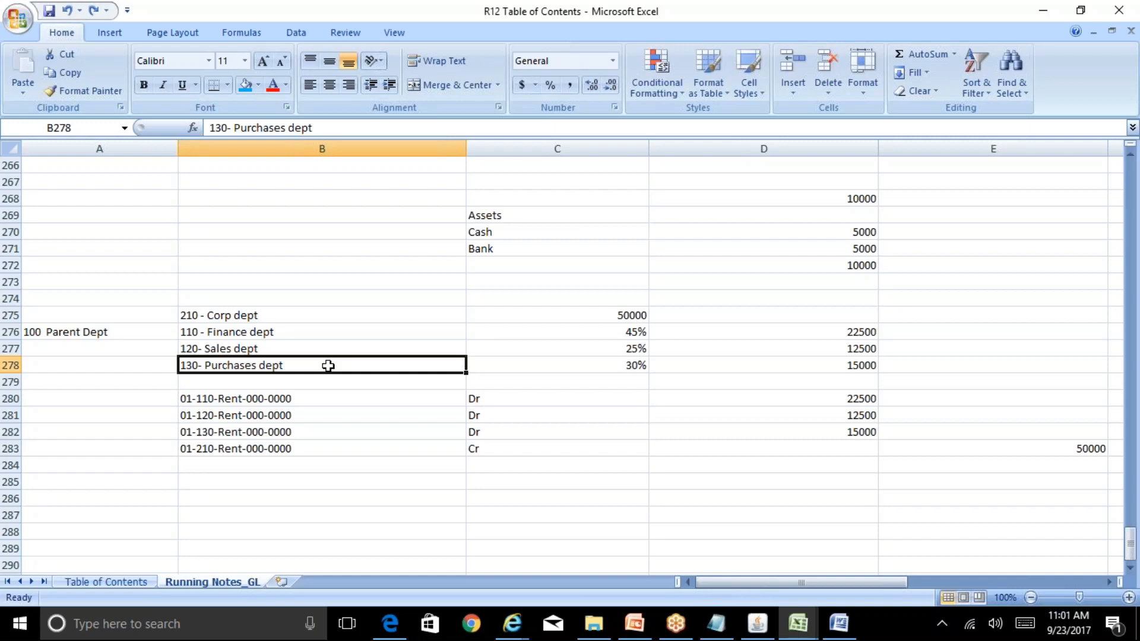
click(758, 623)
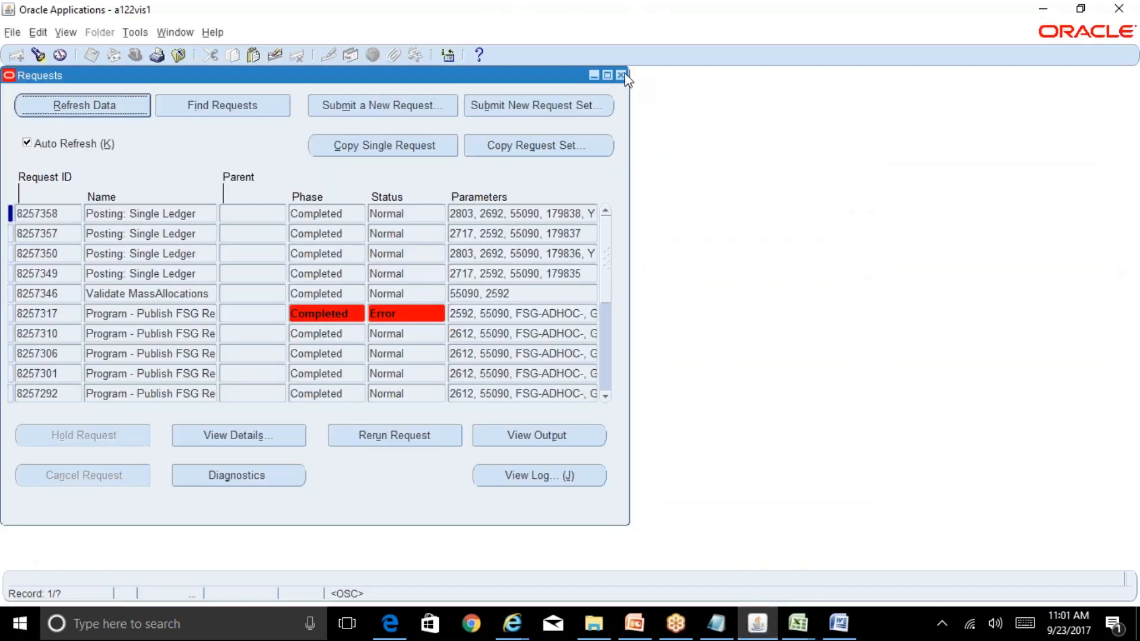
click(798, 623)
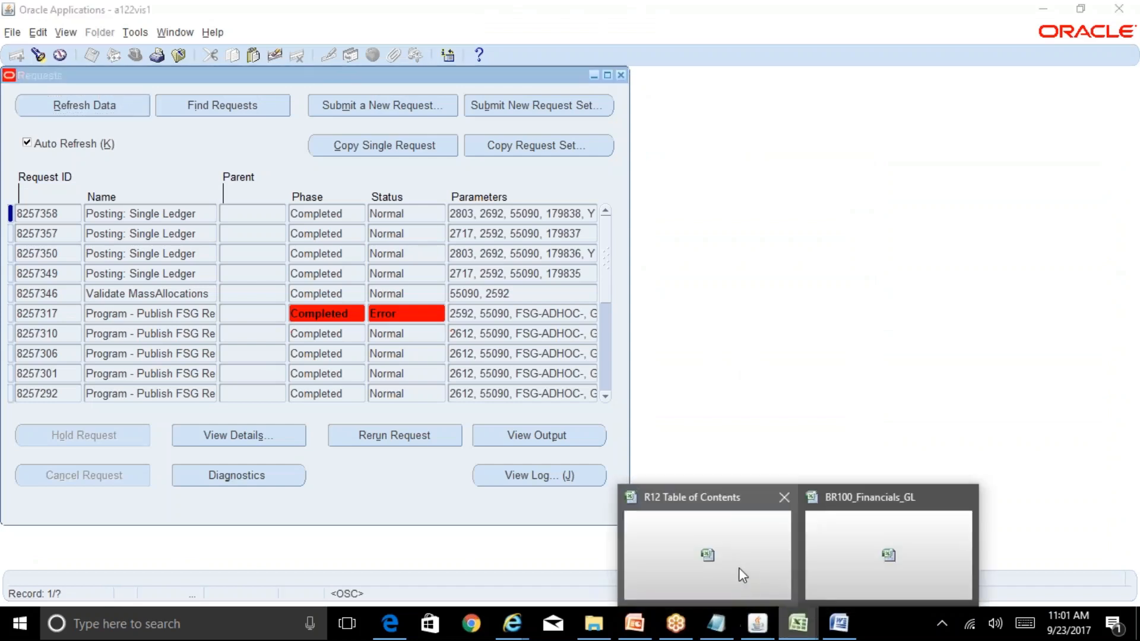
click(740, 575)
click(277, 316)
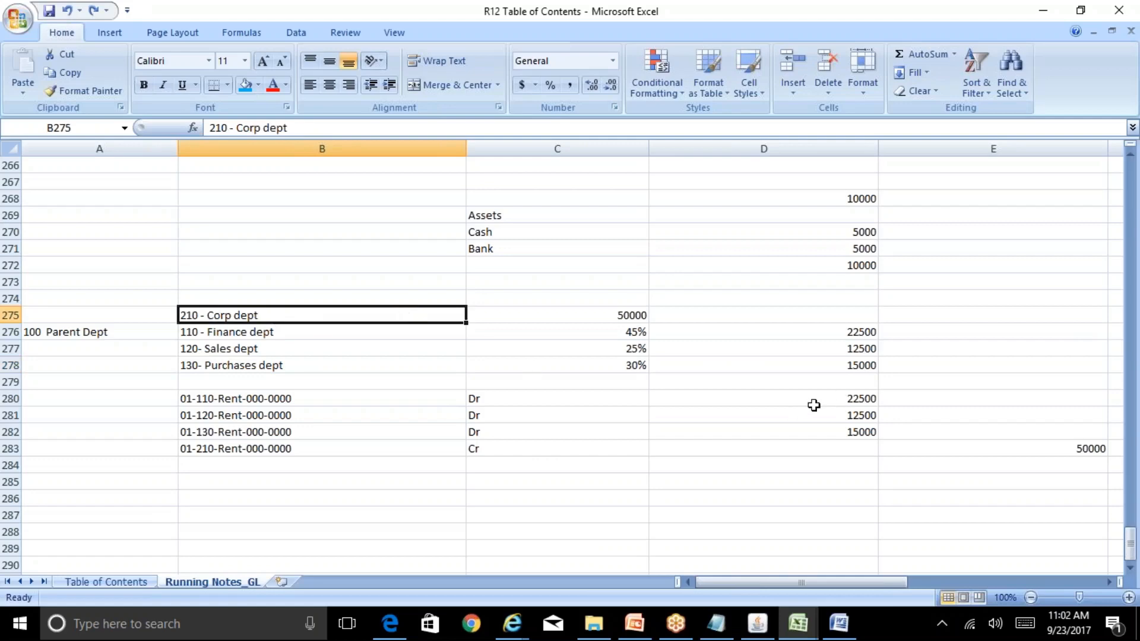
Step: Switch to Oracle Applications, close the requests list, and retrieve the Reliance Rent Allocation Batch in Define MassAllocation
click(760, 630)
click(626, 76)
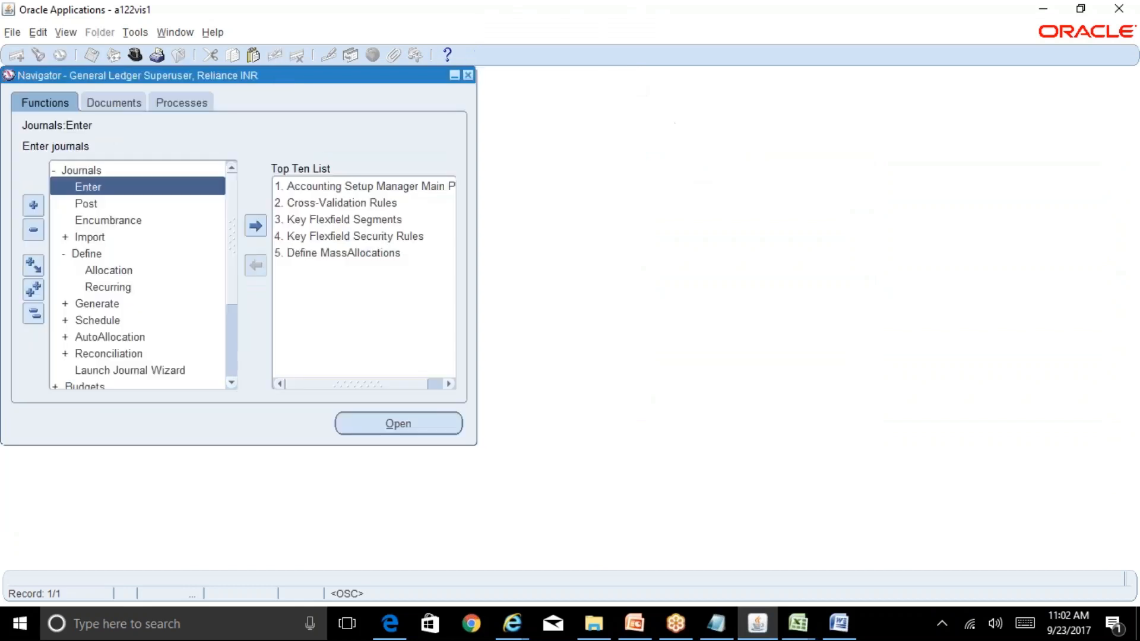
double_click(133, 270)
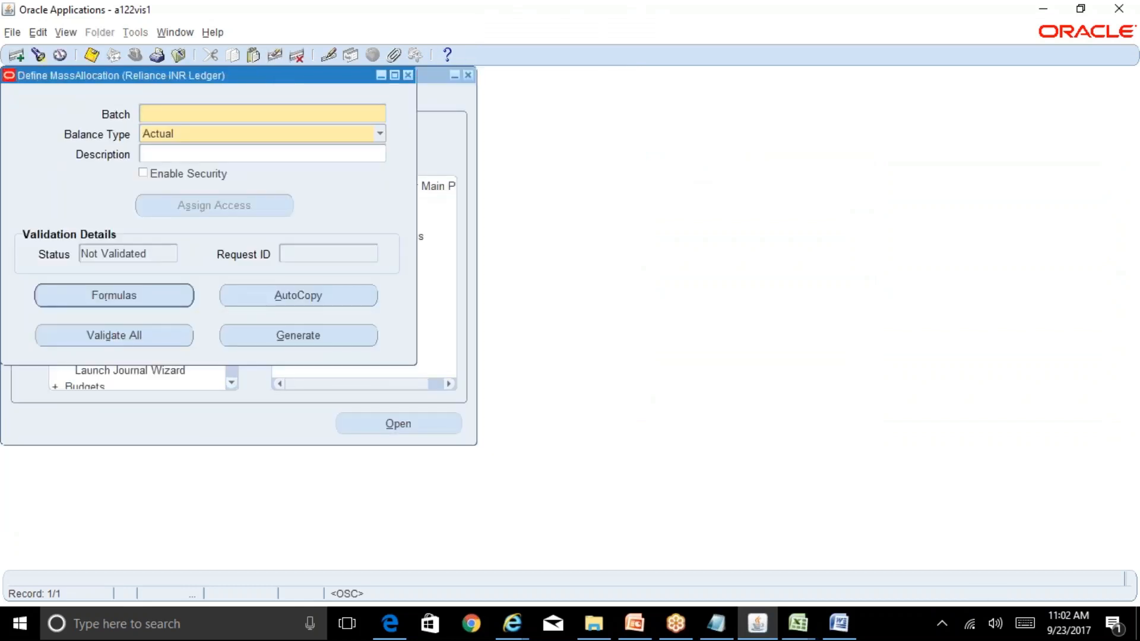
key(F11)
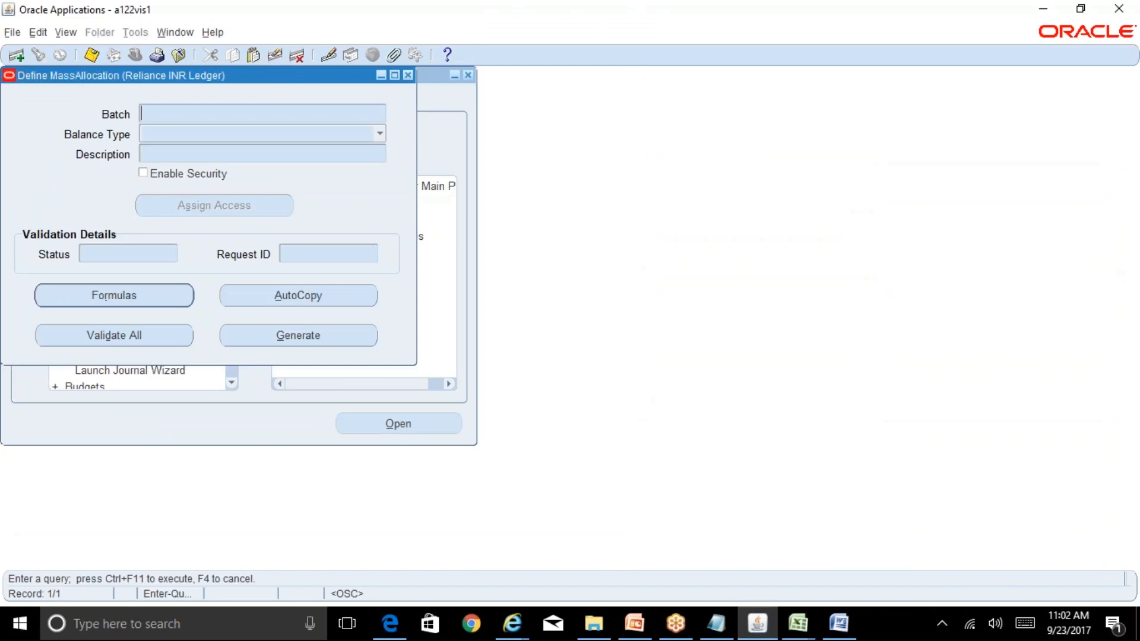
key(ctrl+F11)
key(Down)
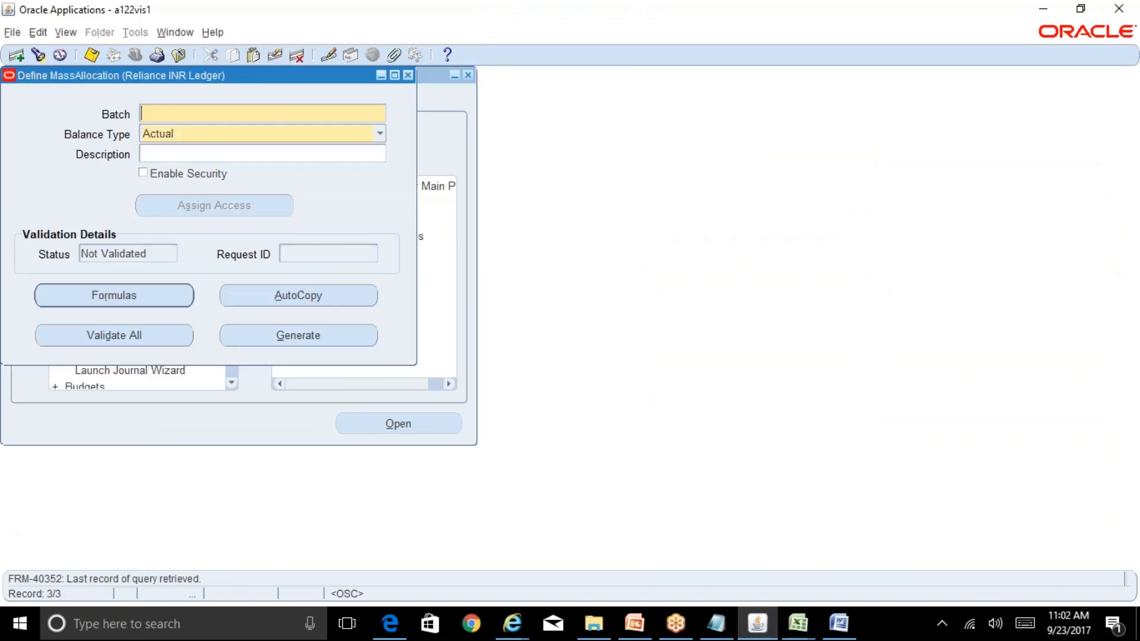
key(Up)
click(127, 255)
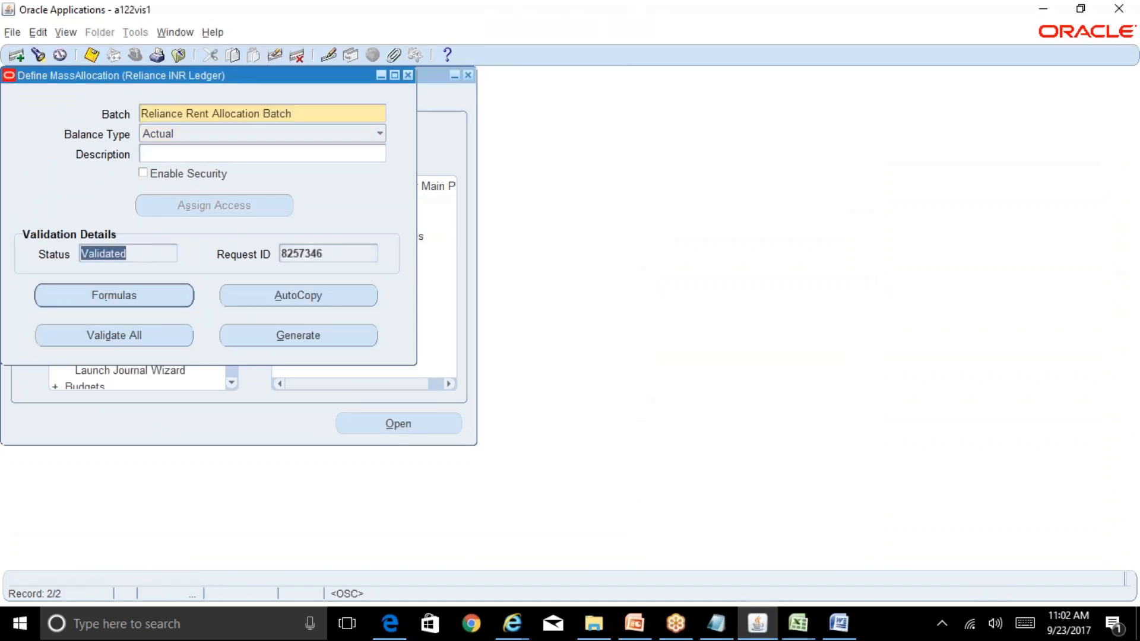
Step: Start generating the rent allocation batch without scheduling, with balancing segment value 01 (Reliance Communications)
click(349, 334)
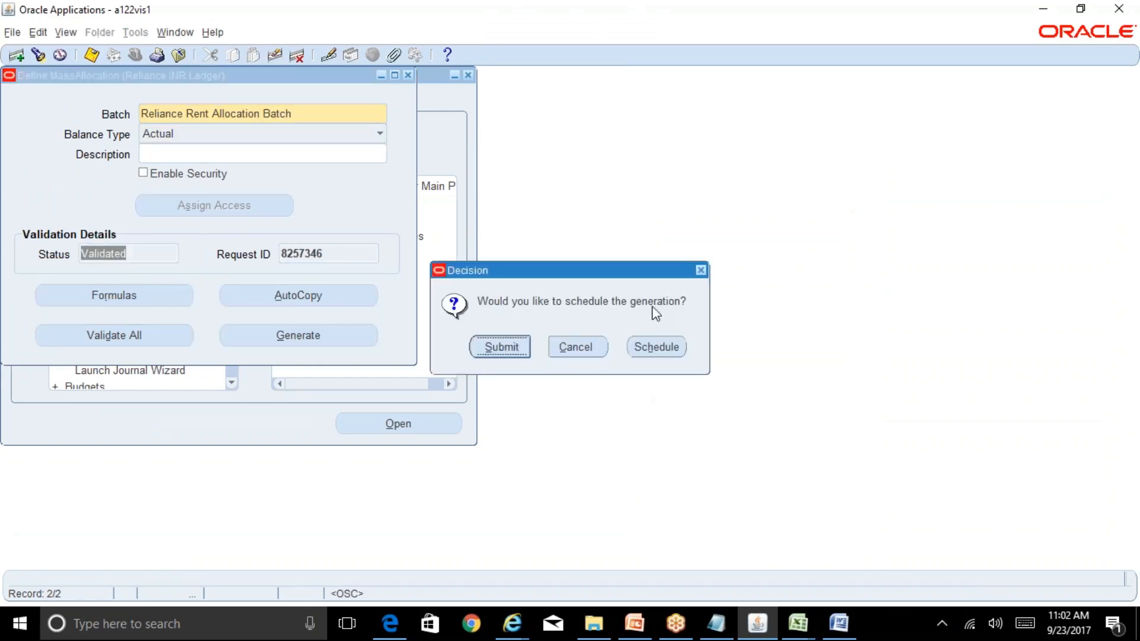
click(509, 351)
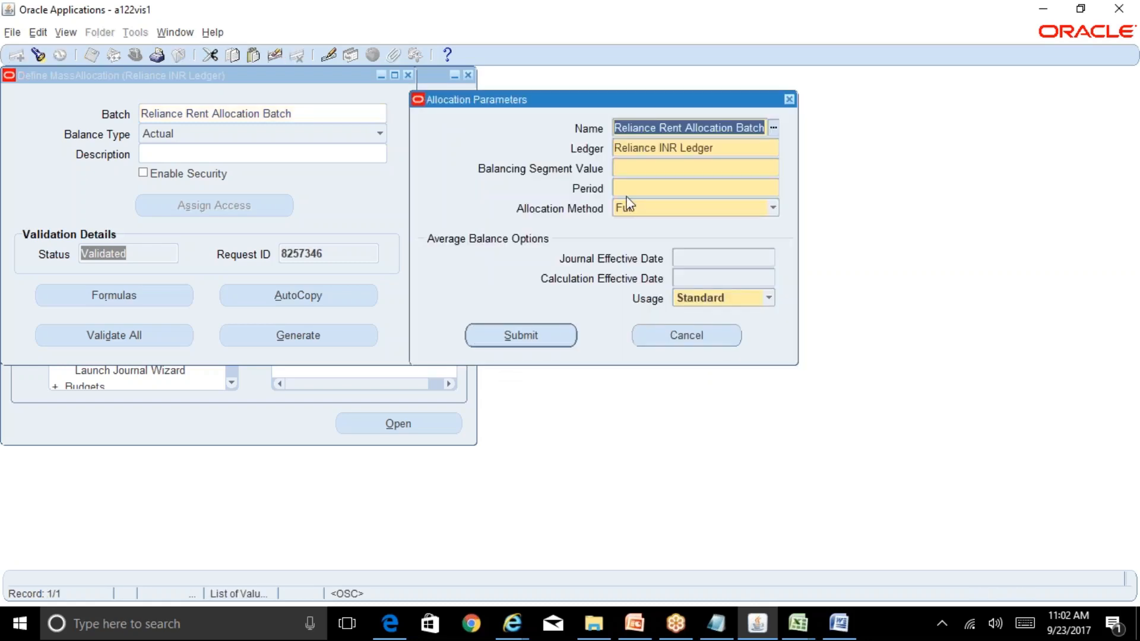
click(676, 166)
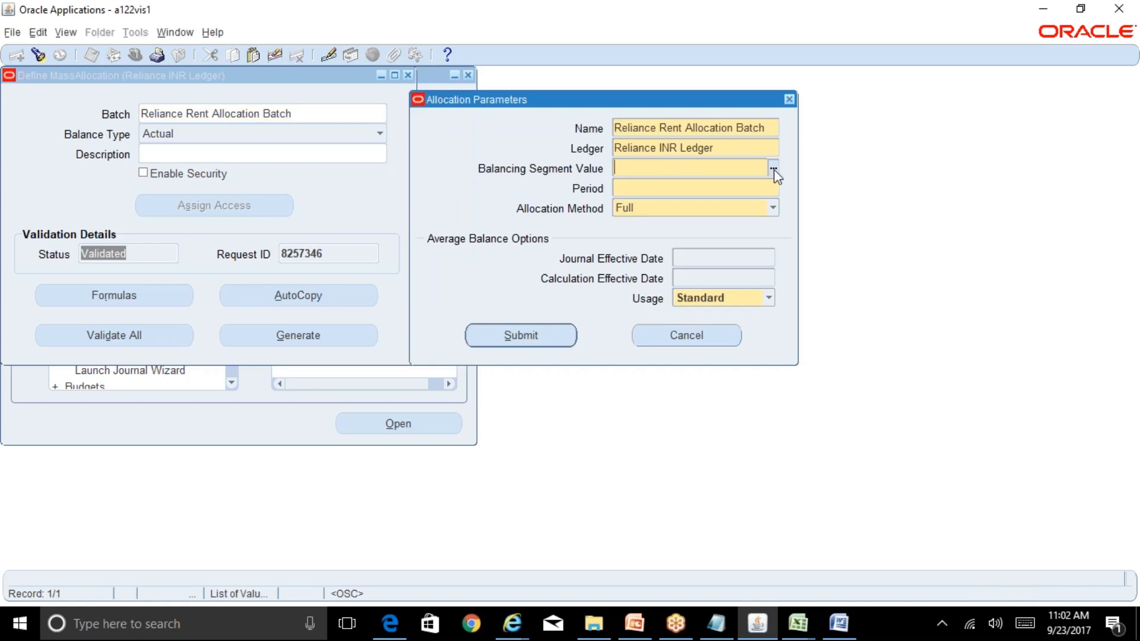
click(773, 168)
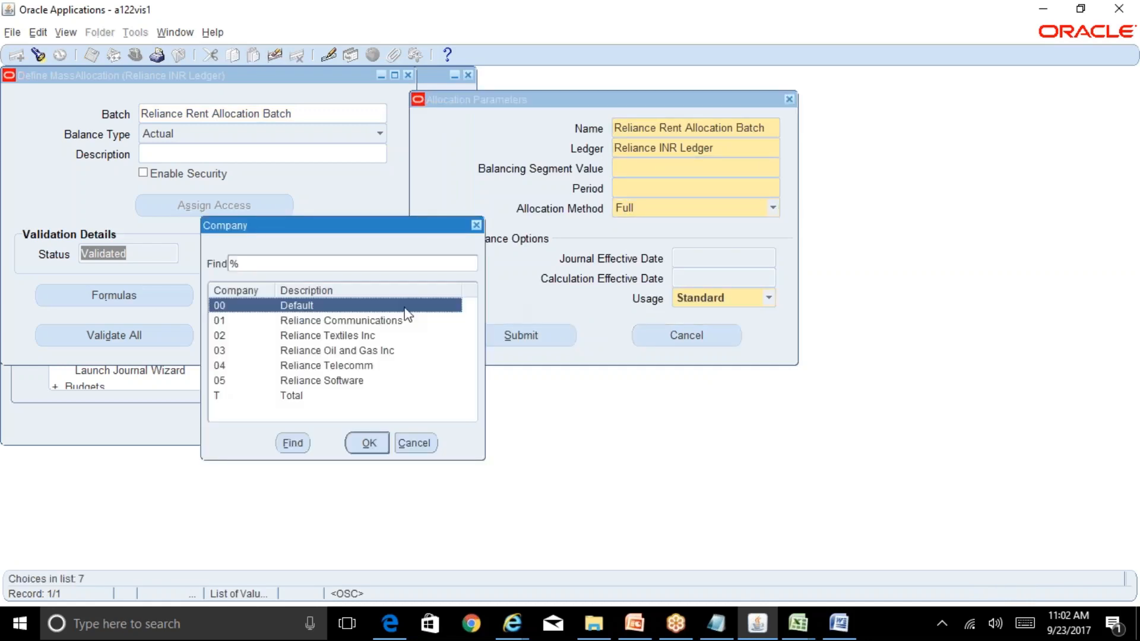
click(385, 321)
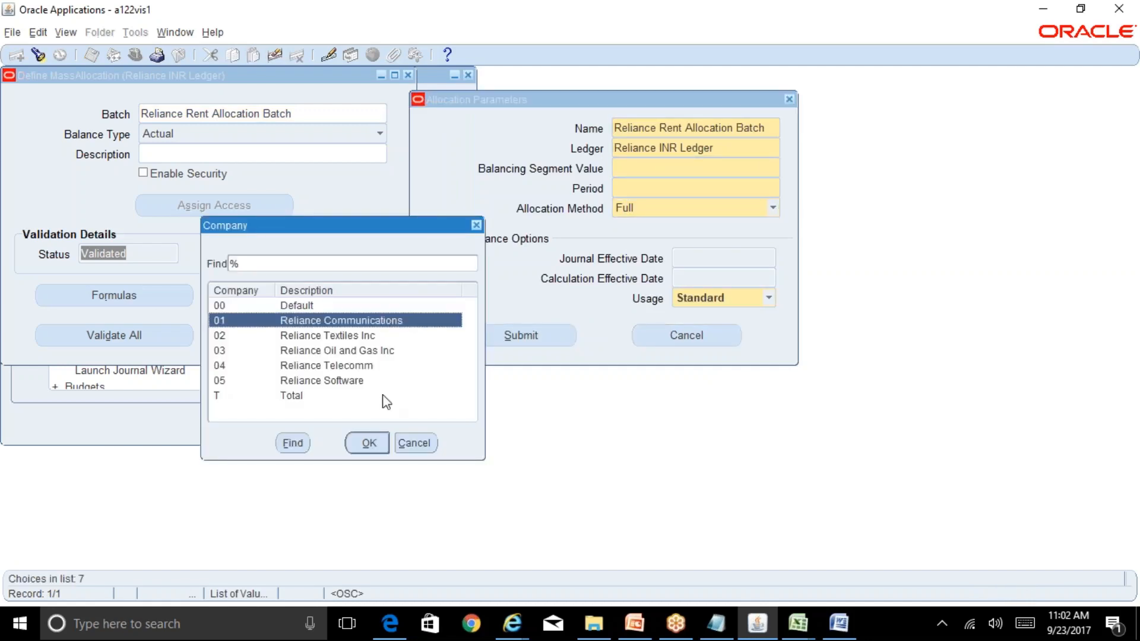
click(376, 437)
Step: Set the allocation period to SEP-17, submit the generation request, and close the Define MassAllocation form
text(s)
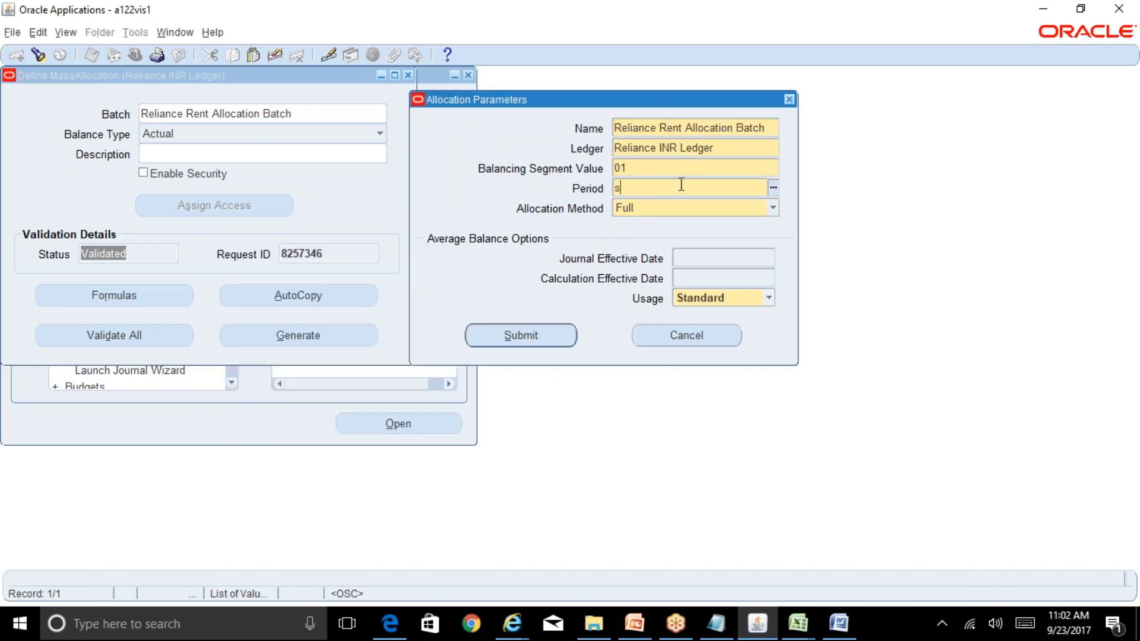
text(ep-17)
key(Tab)
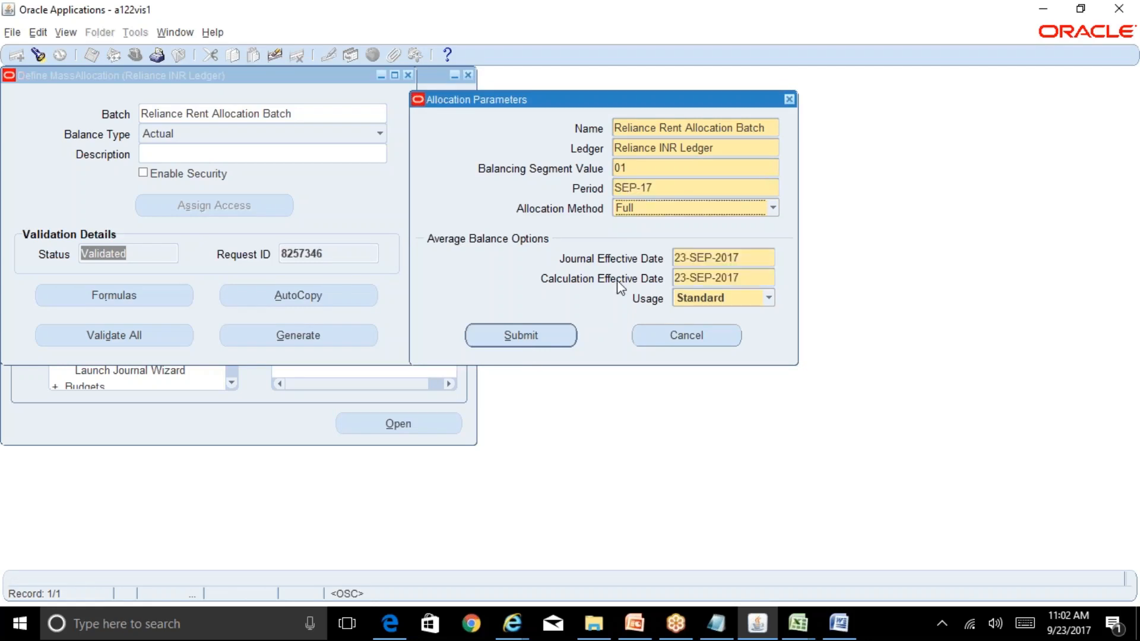
click(539, 336)
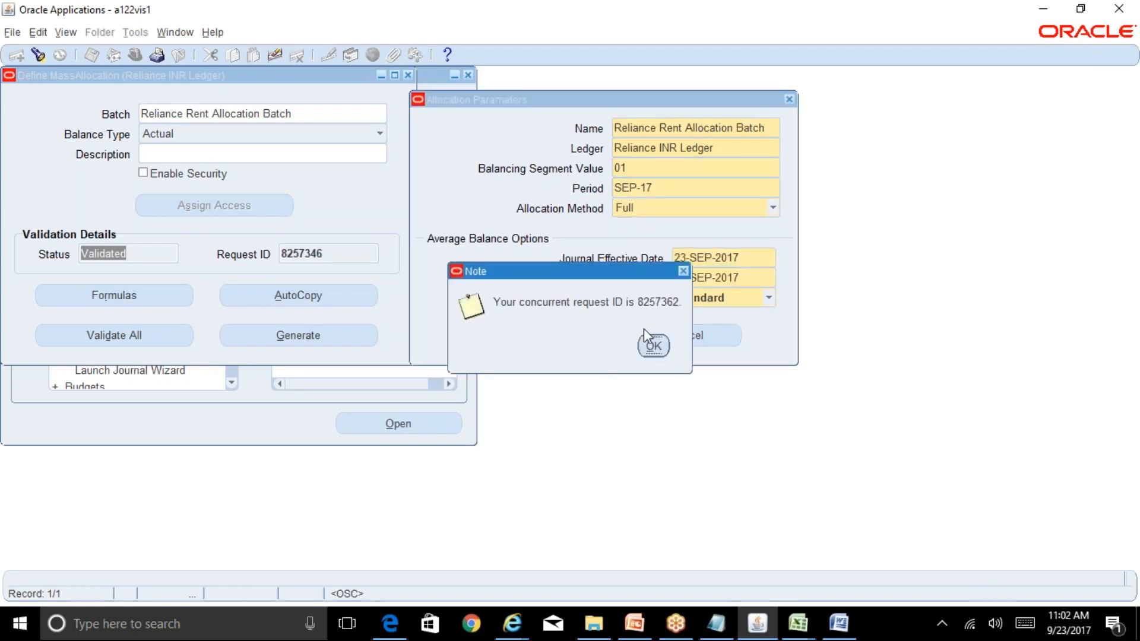
click(653, 345)
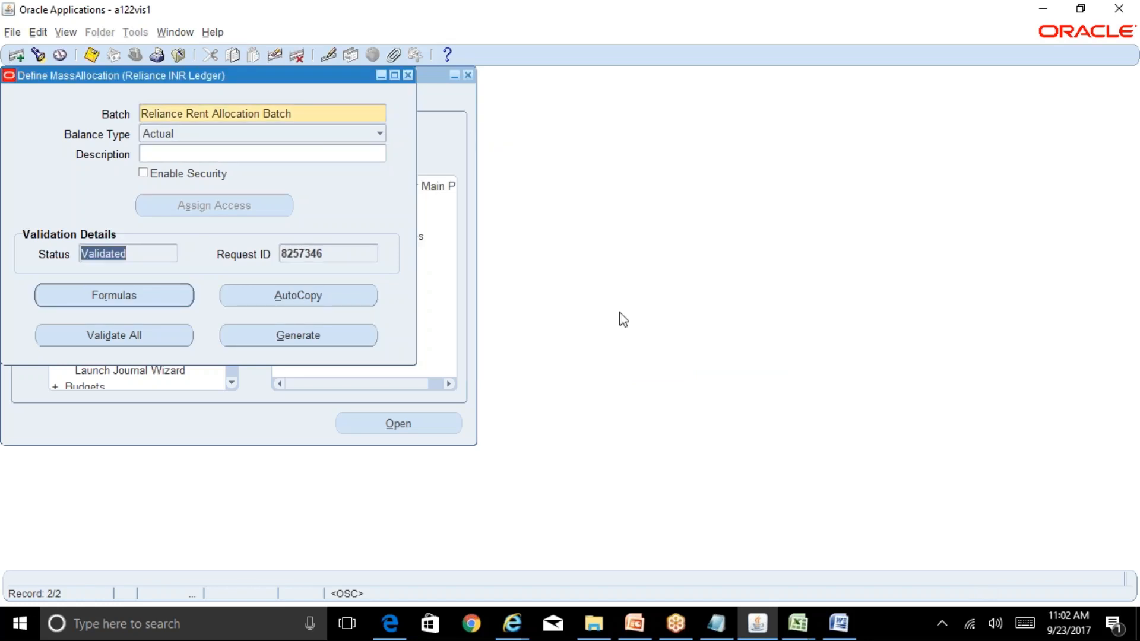
click(409, 76)
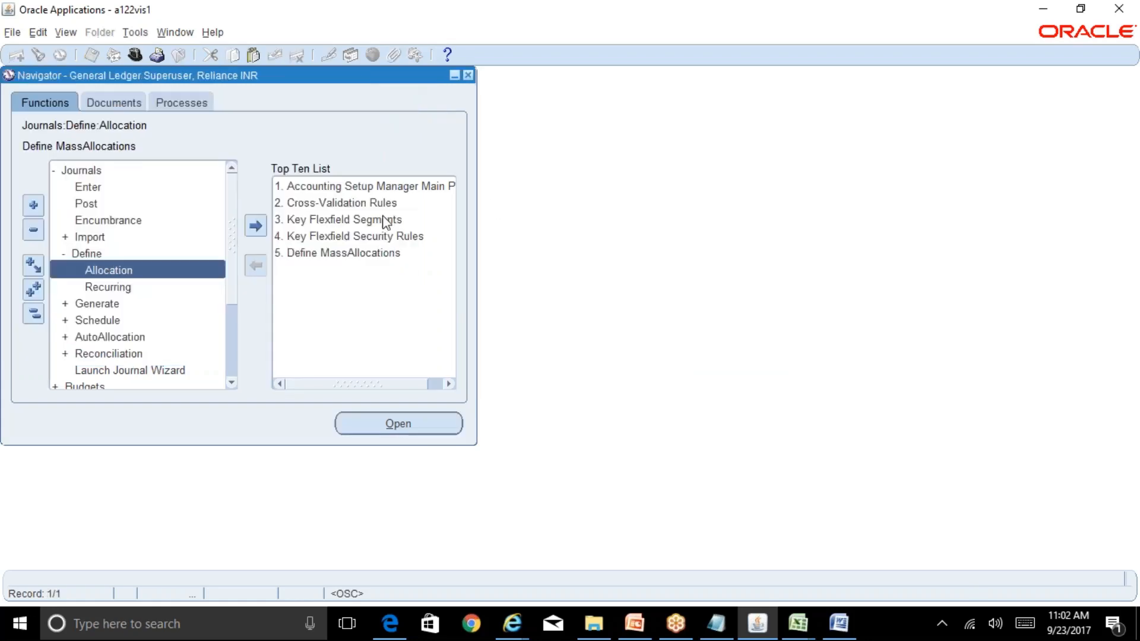
Step: Find all of your own concurrent requests and refresh the list to check the Run MassAllocations request
click(66, 32)
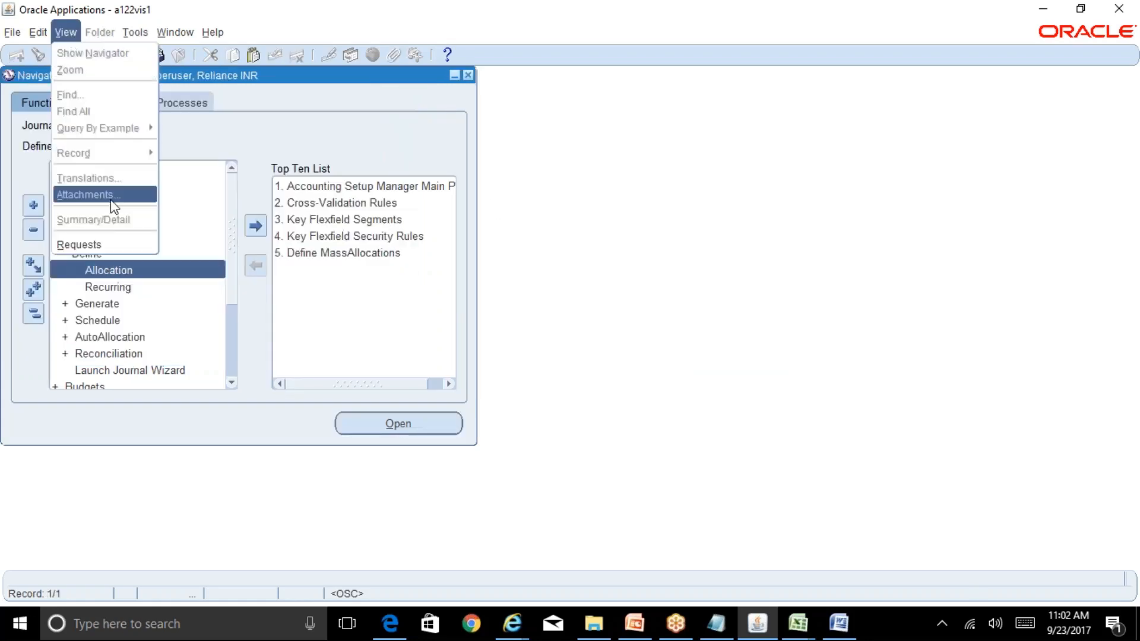
click(144, 246)
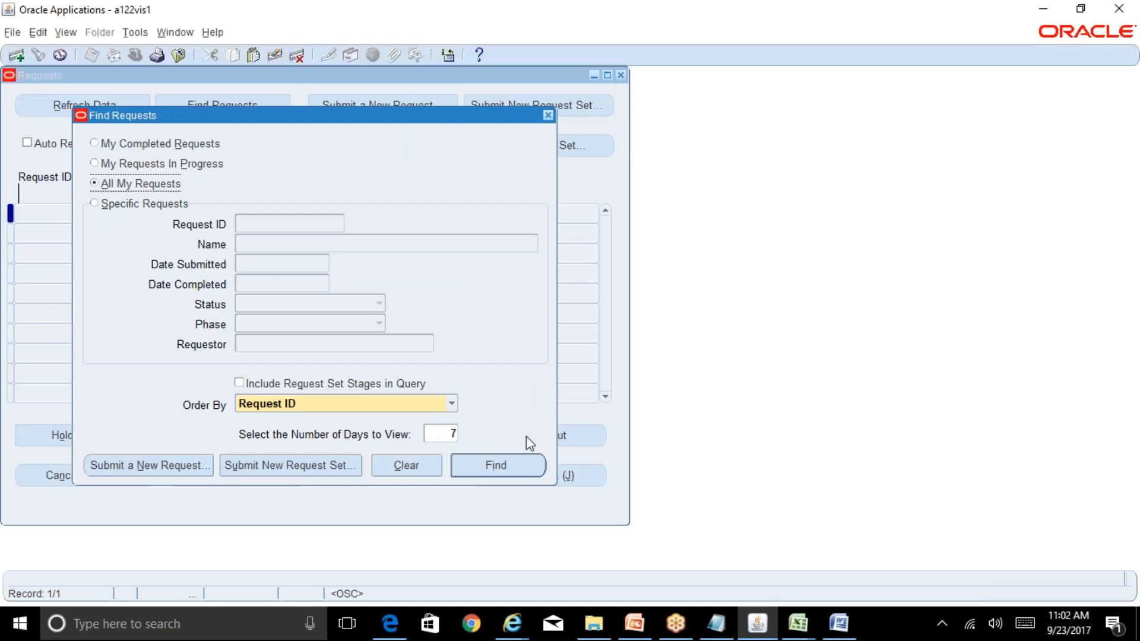
click(520, 461)
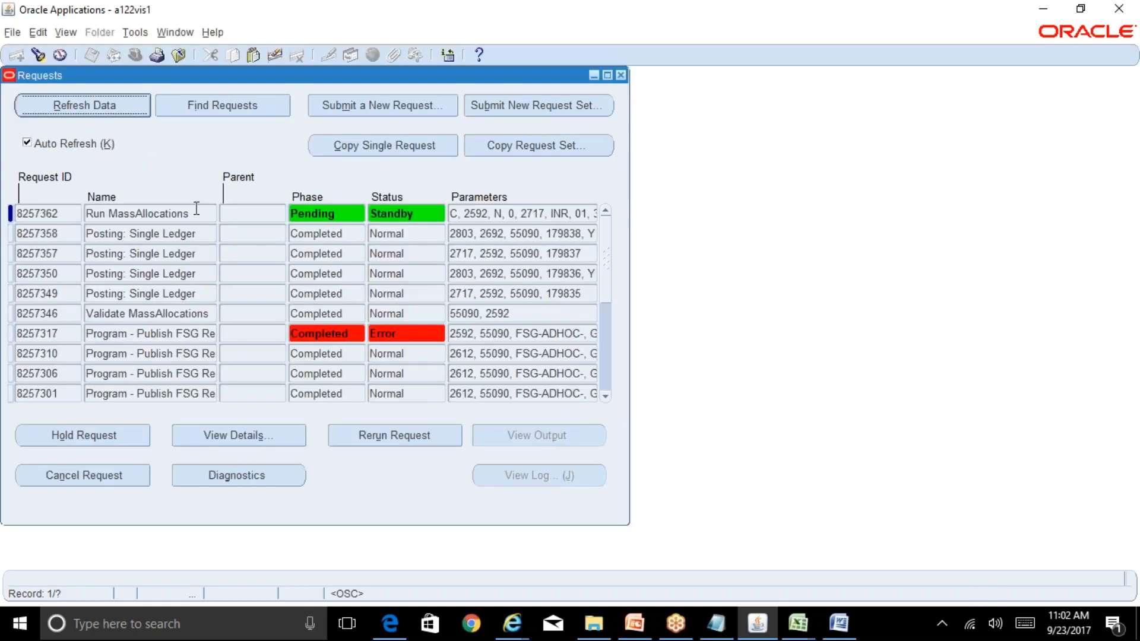
click(95, 113)
click(97, 115)
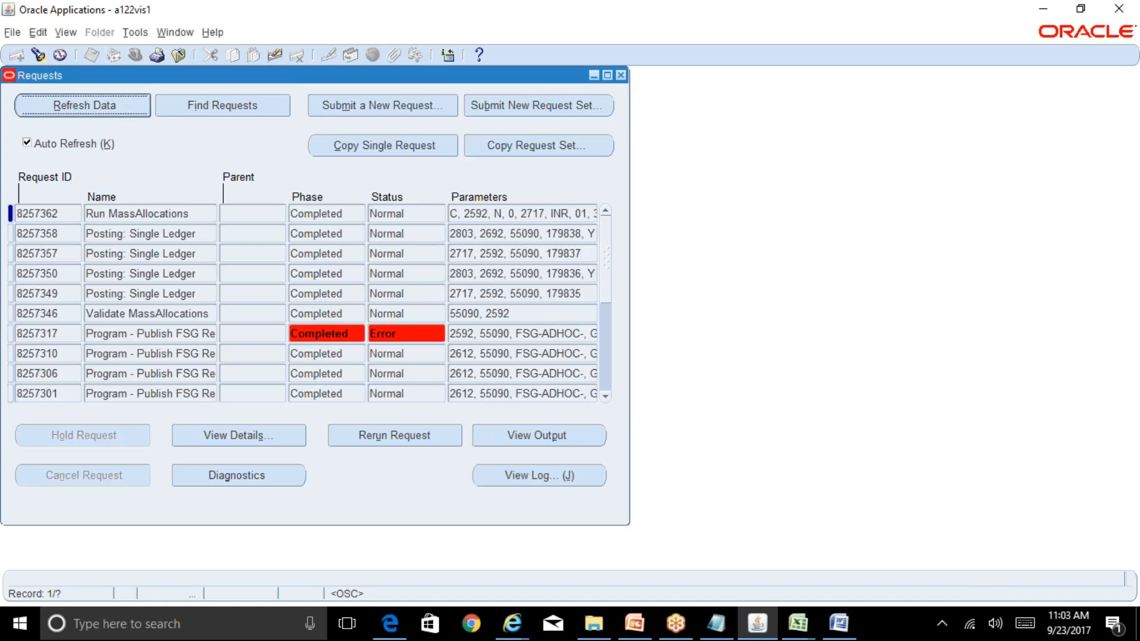
Step: Open the Run MassAllocations output report and copy the journal entry batch name it created
click(583, 436)
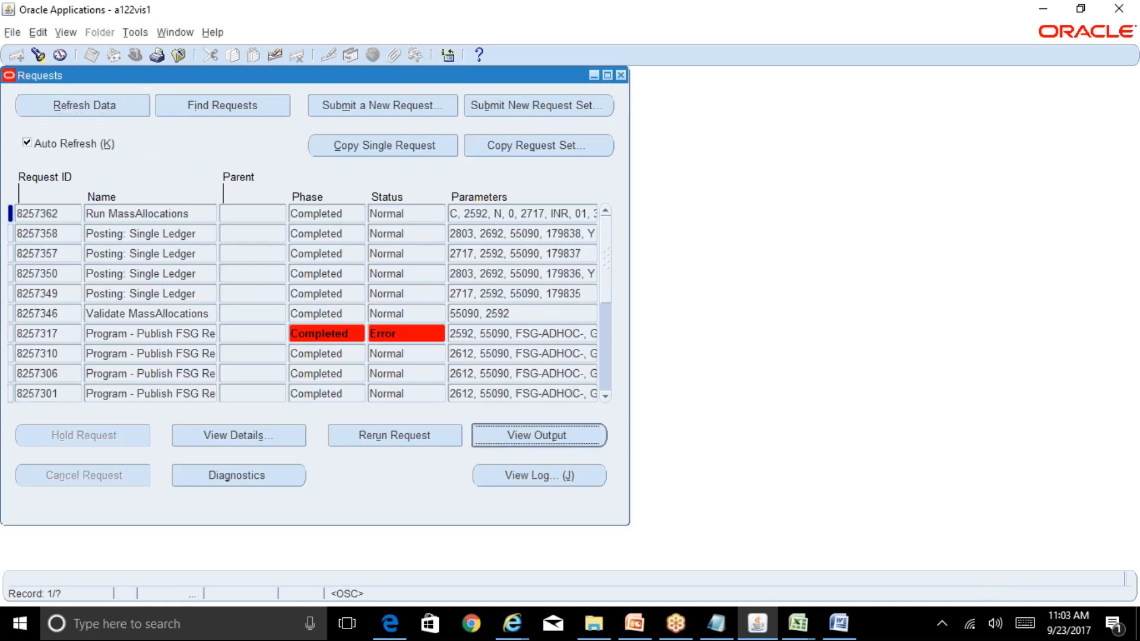
mouse_move(516, 632)
click(734, 570)
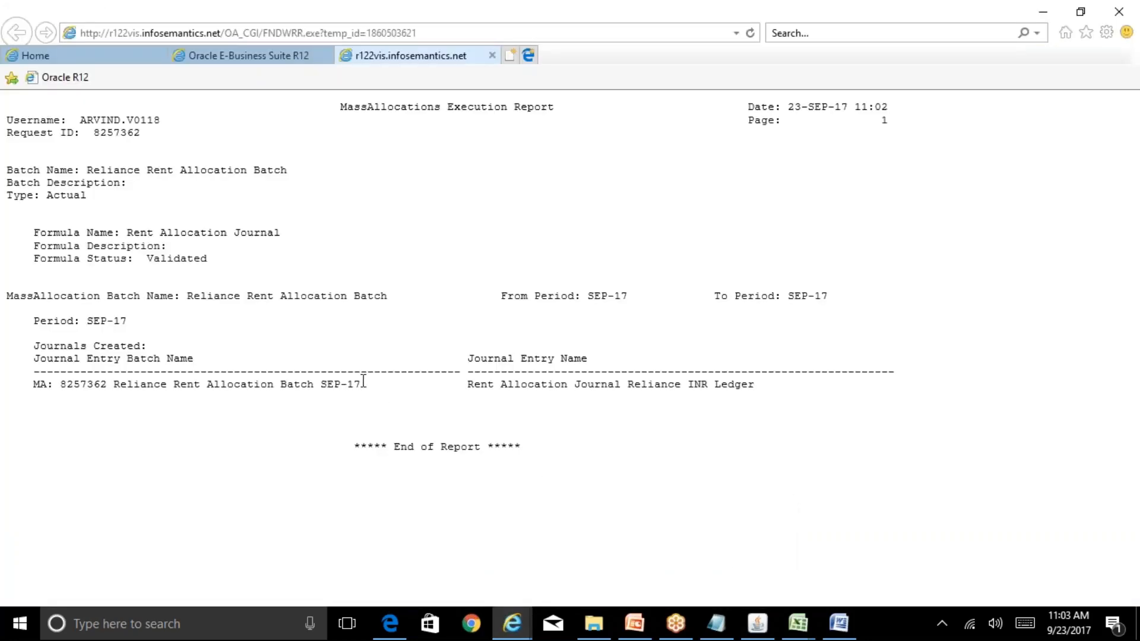
drag(361, 383, 34, 386)
key(ctrl+c)
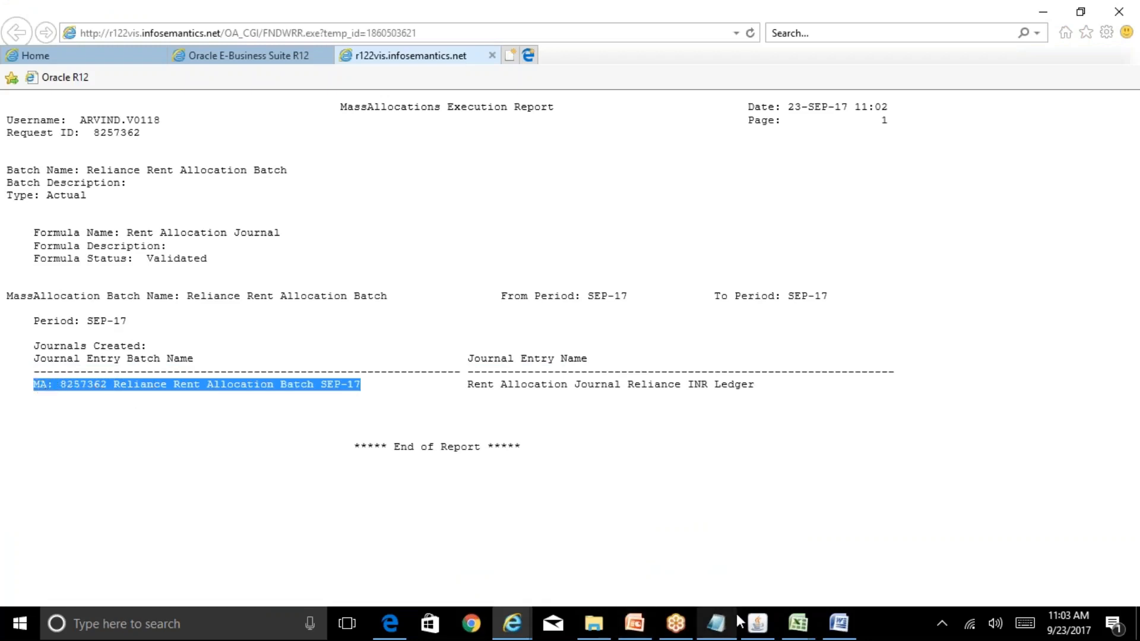
Step: Return to Oracle Applications, close the Requests form, and find the generated journal in Enter Journals using the copied batch name
click(757, 624)
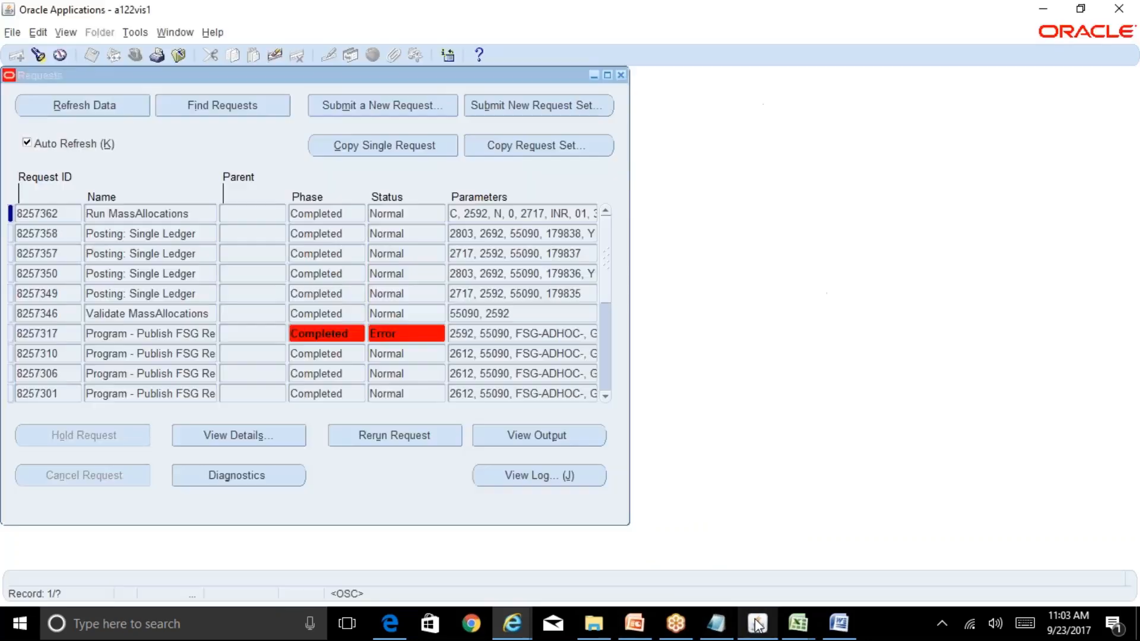
click(621, 76)
double_click(151, 187)
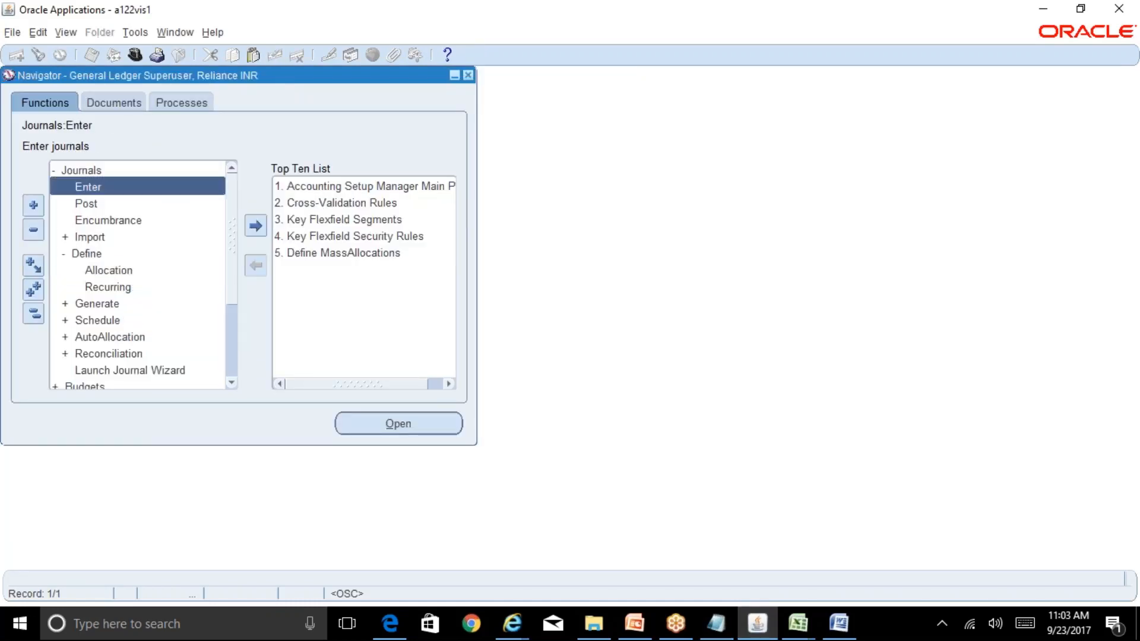
key(ctrl+v)
key(alt+i)
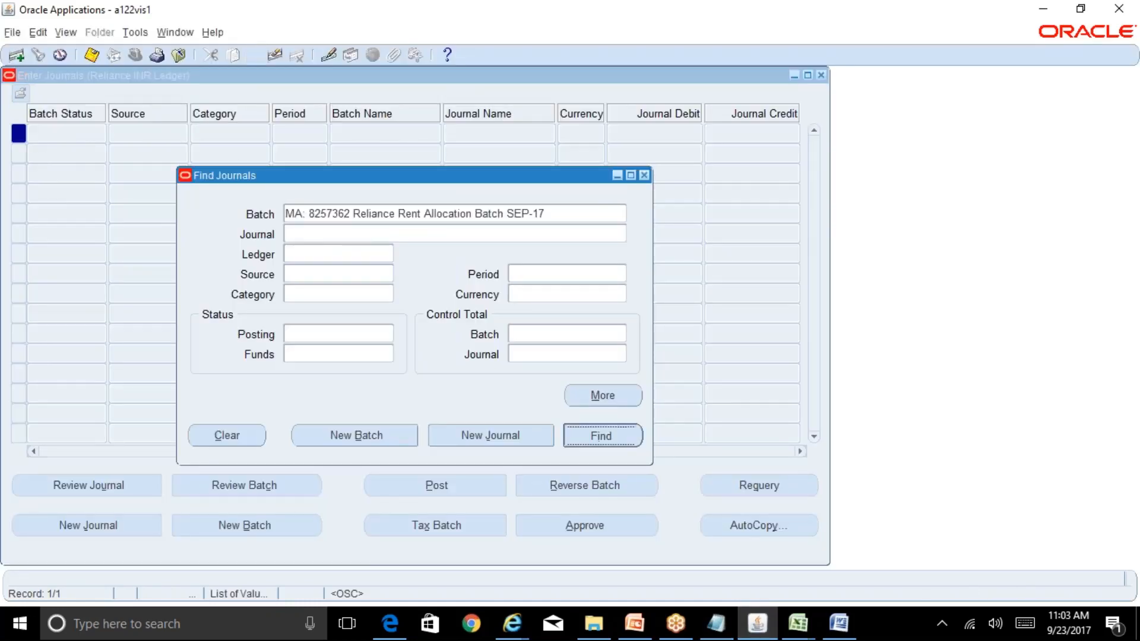
Step: Widen the Source column, check the found journal's source and category, and move the Enter Journals form aside
click(166, 135)
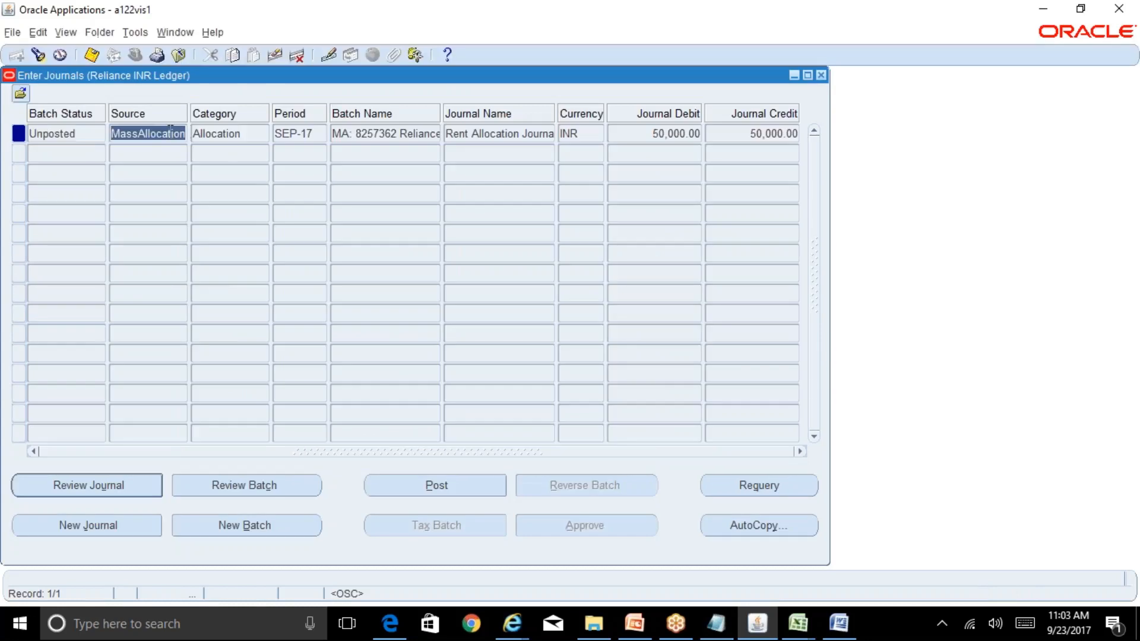
drag(189, 112, 233, 113)
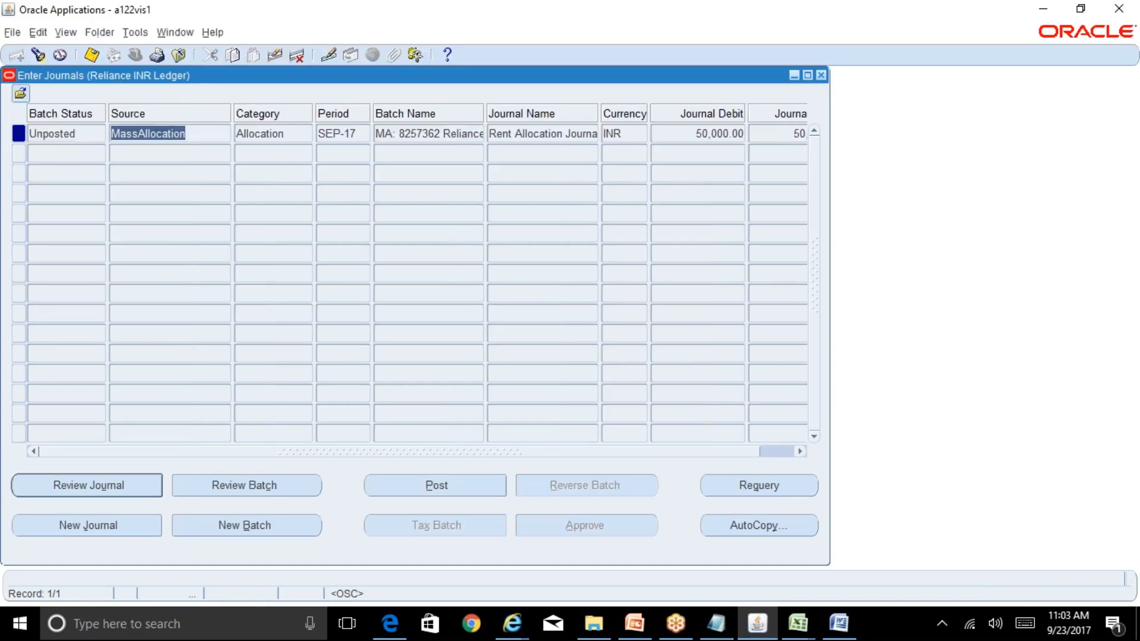
click(283, 137)
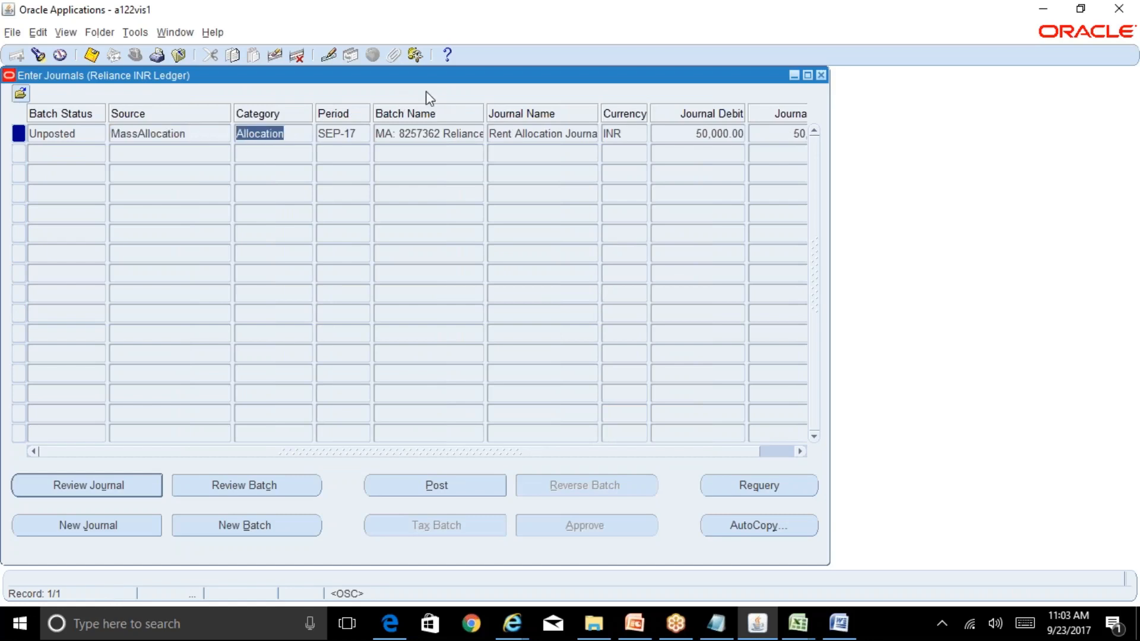
drag(467, 83, 773, 99)
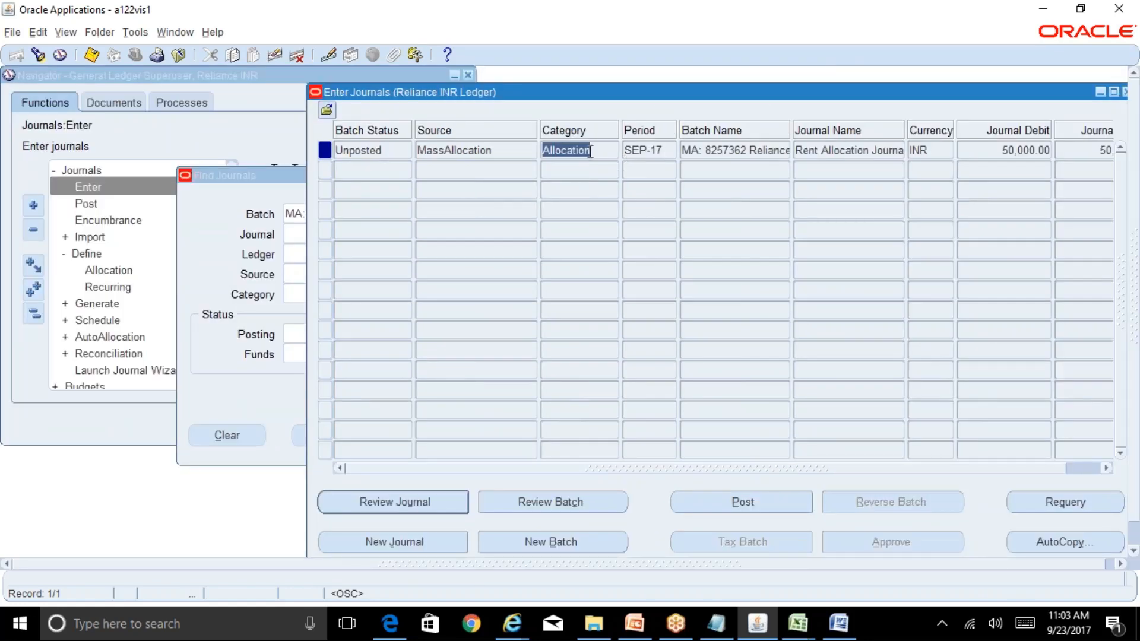
Step: Open the Rent Allocation Journal for review and examine the account on its department 110 line
click(460, 503)
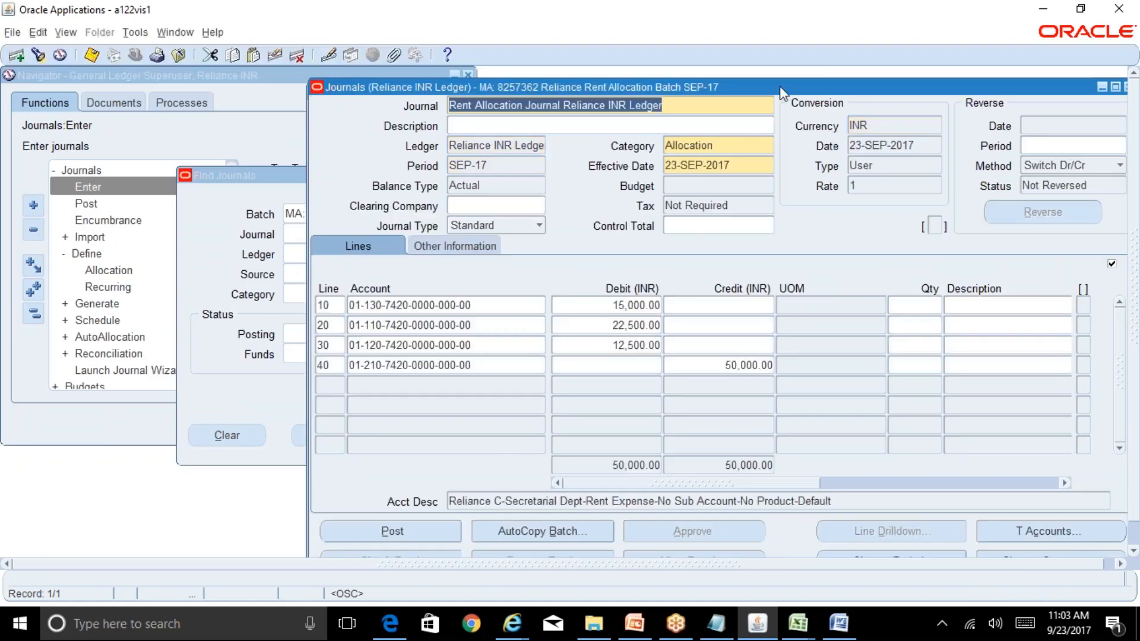
drag(781, 93, 523, 97)
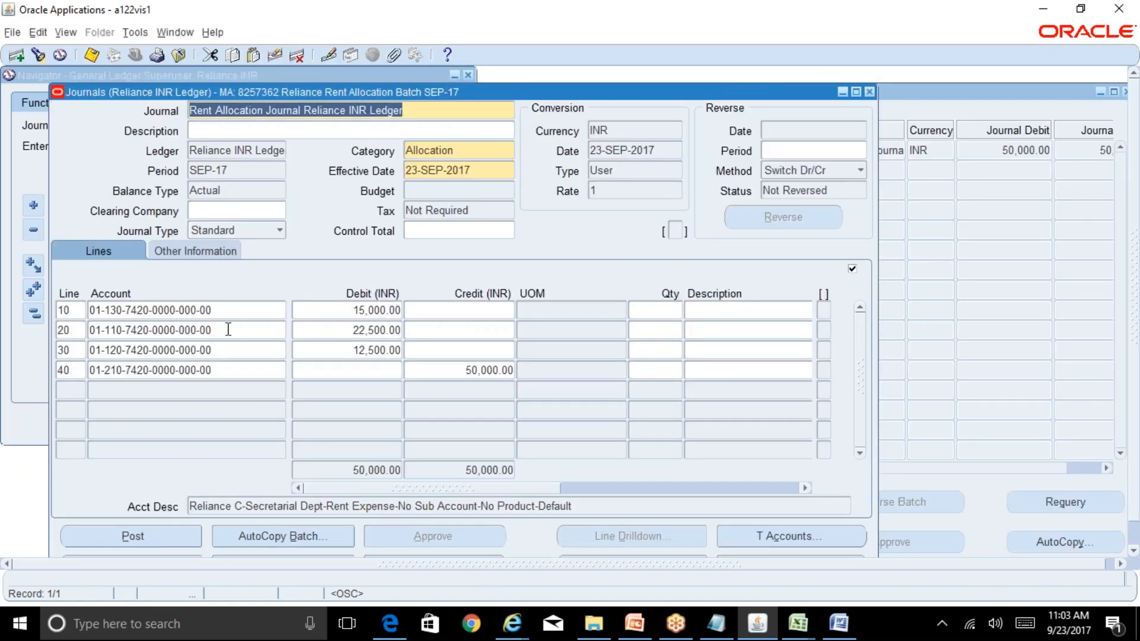
click(253, 336)
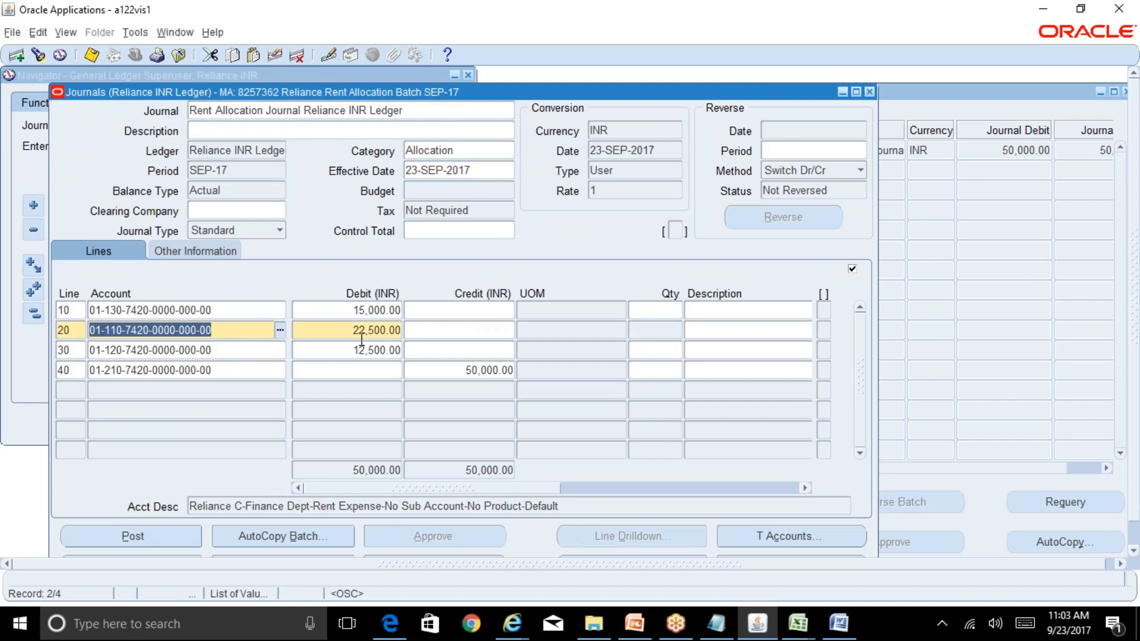
Step: Compare the journal's debits for departments 110 and 120 with the expected amounts in the R12 Table of Contents workbook in Excel
mouse_move(790, 633)
click(770, 592)
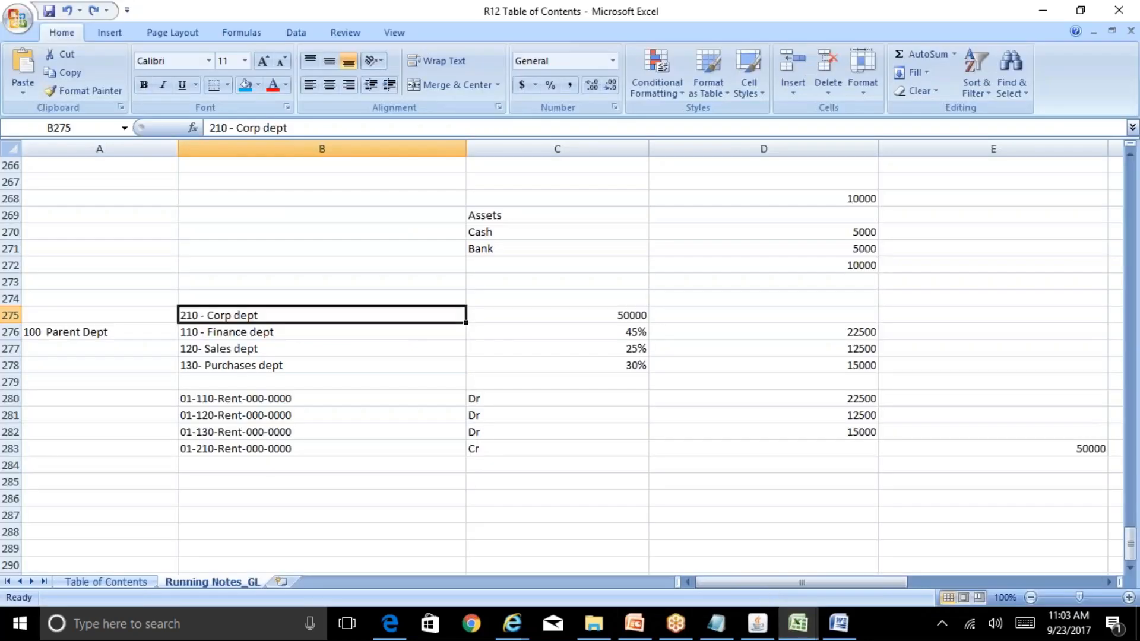
click(812, 394)
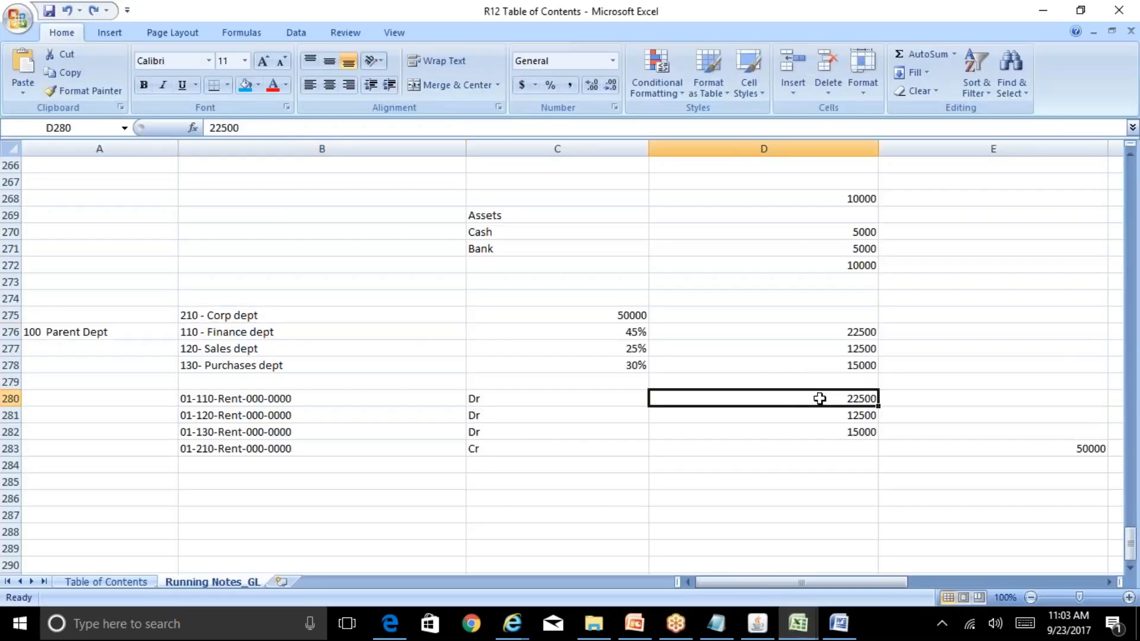
click(856, 412)
click(757, 624)
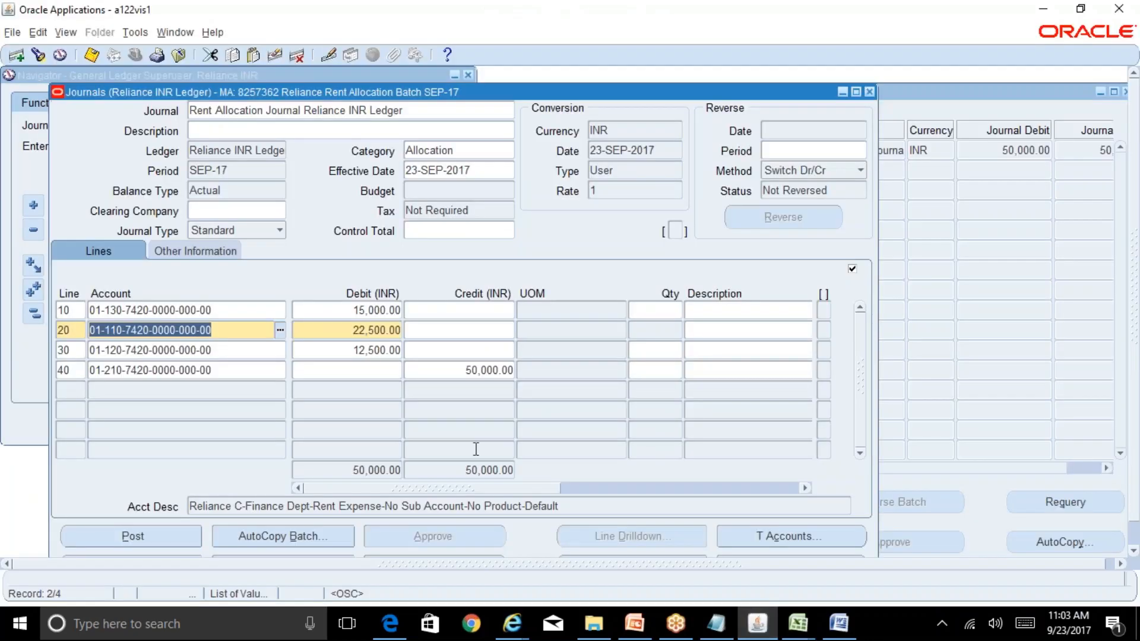
click(367, 347)
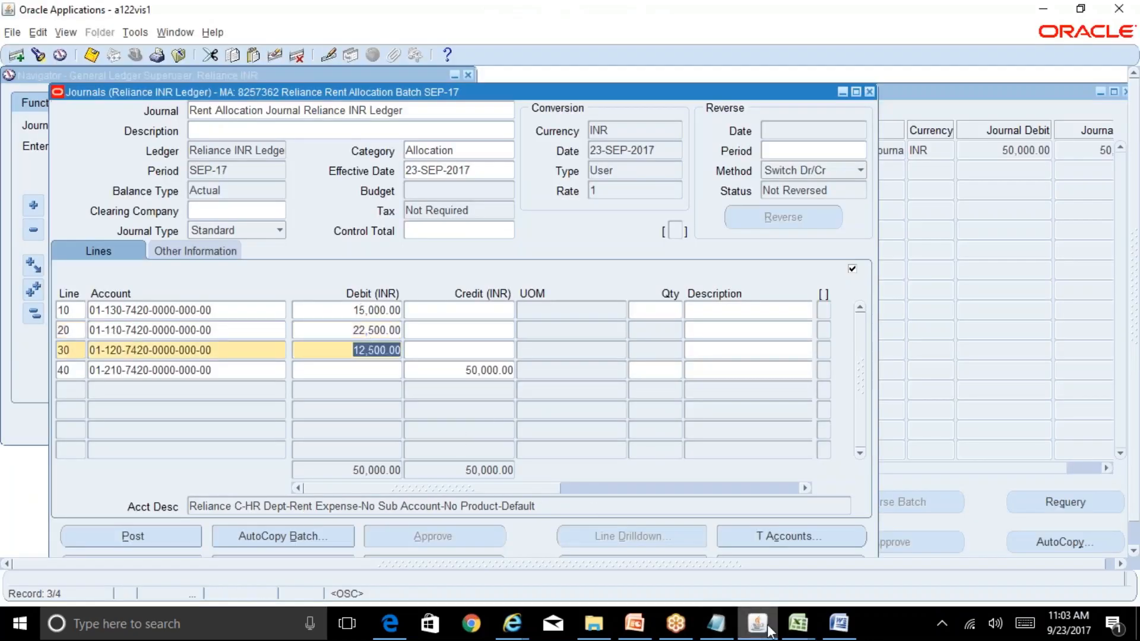
Step: Check the department 130 debit and department 210 credit in the Excel notes, and compare the credit with journal line 40
mouse_move(798, 623)
click(694, 534)
click(813, 435)
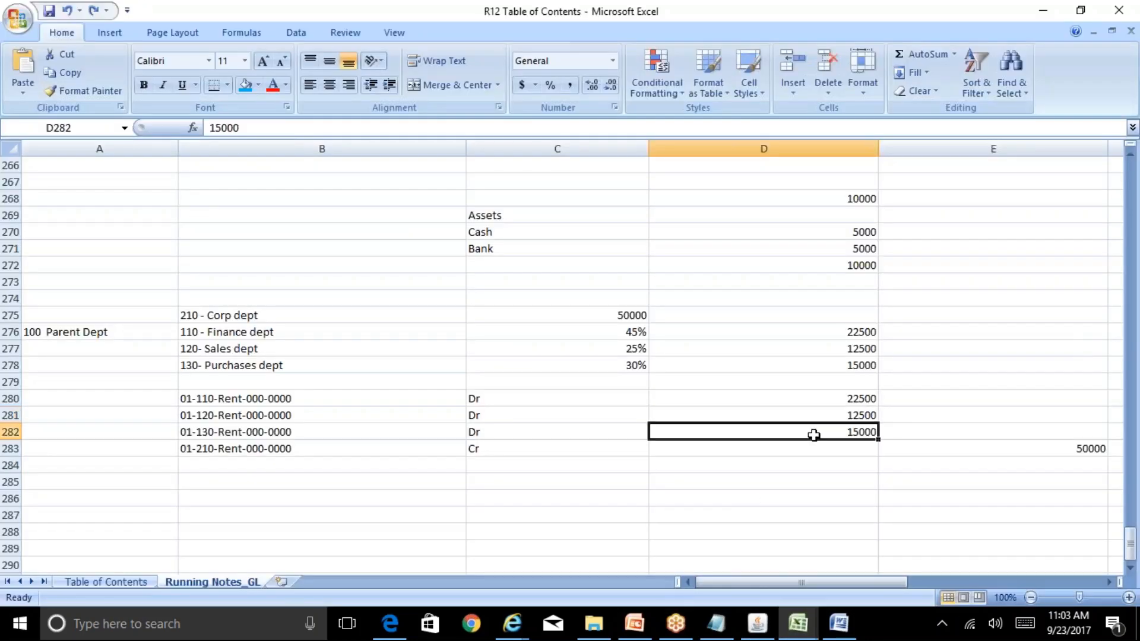
click(1042, 446)
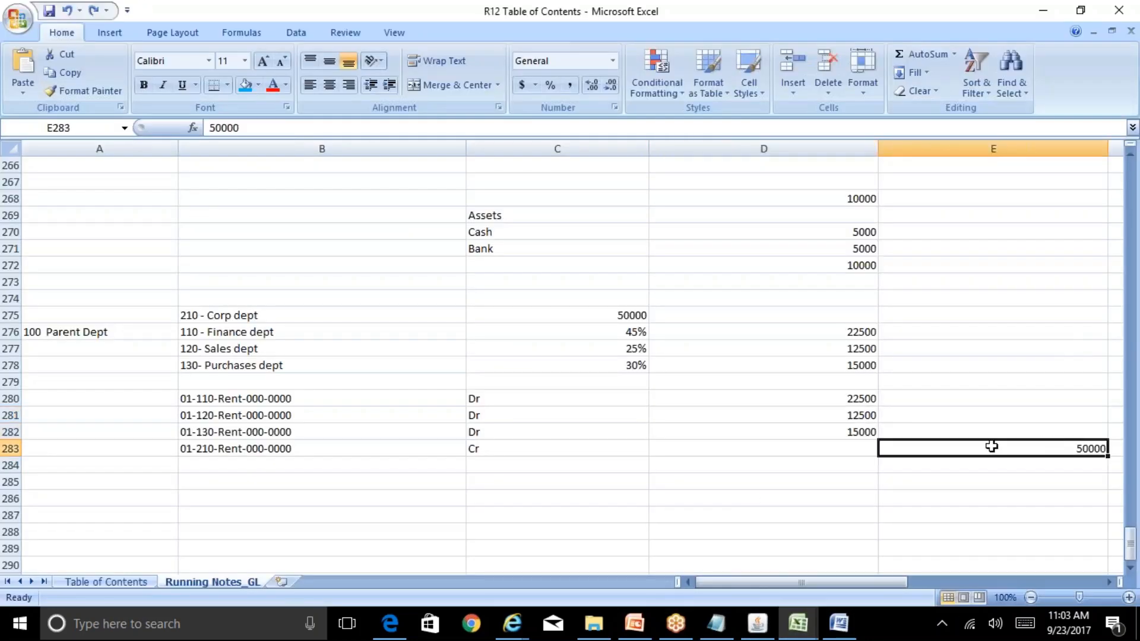
click(757, 623)
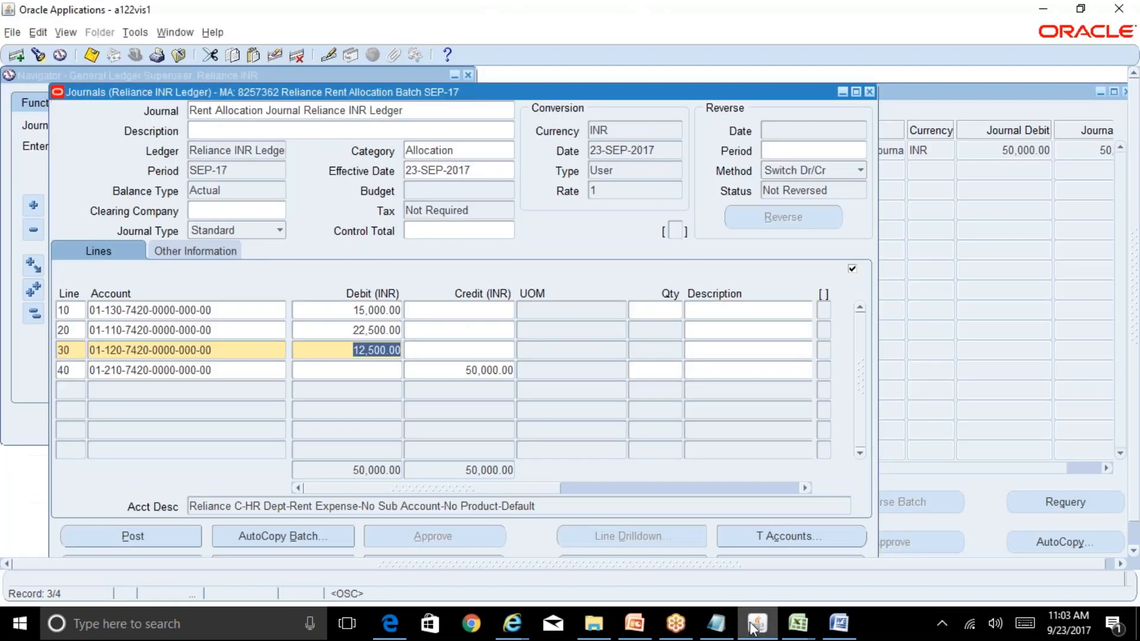
click(487, 373)
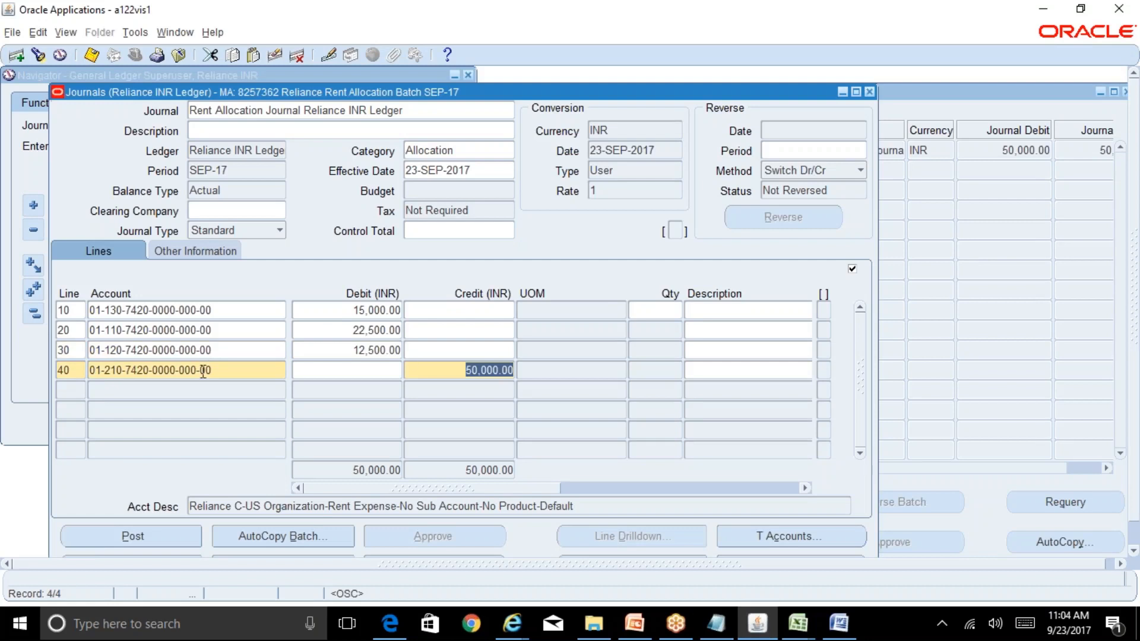
click(228, 369)
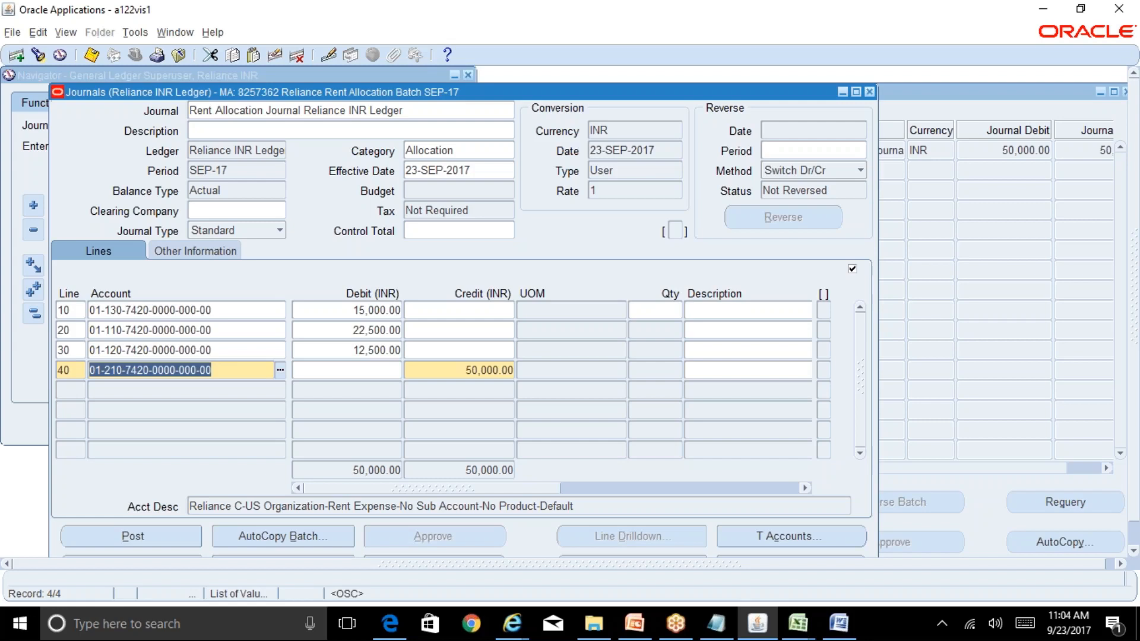
click(492, 369)
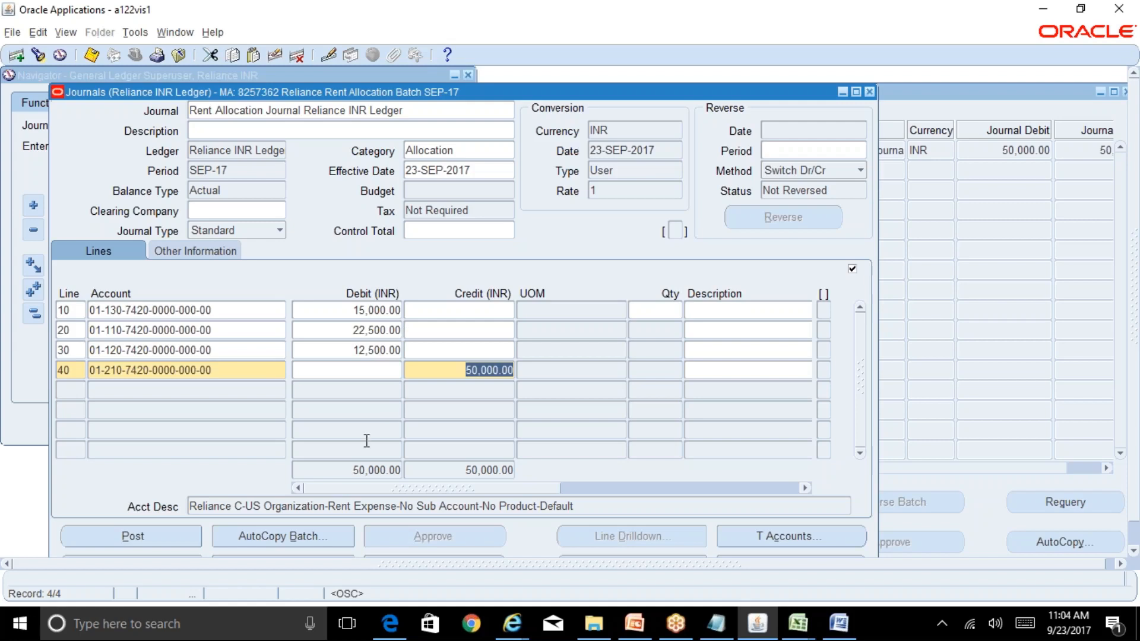
Step: Post the Rent Allocation Journal, acknowledge the request, and close the journal forms
click(133, 536)
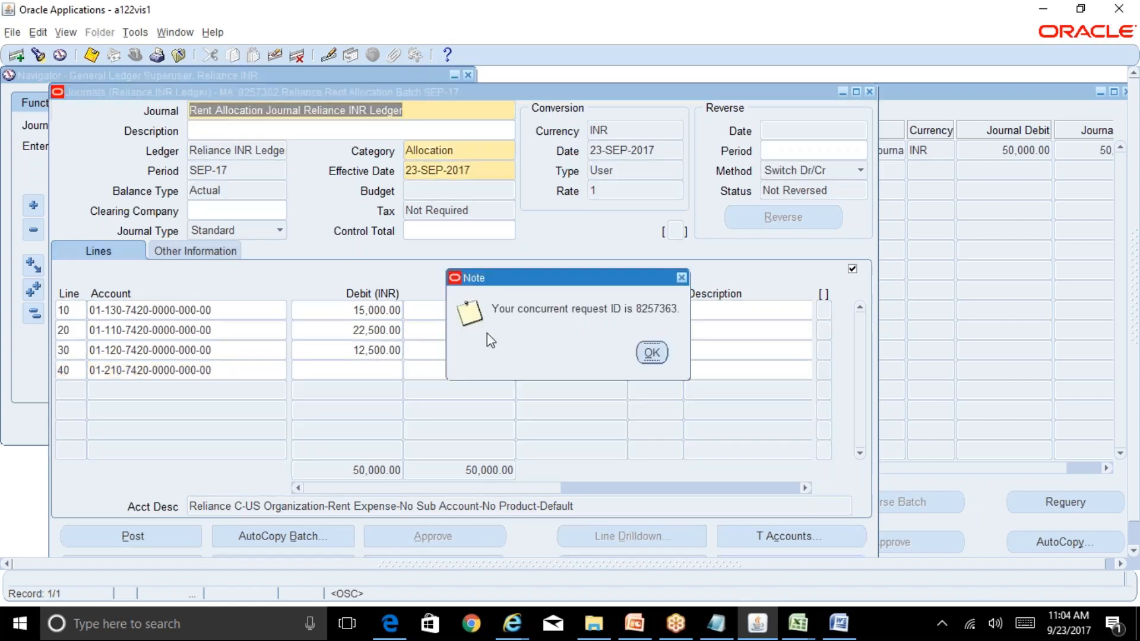
click(653, 353)
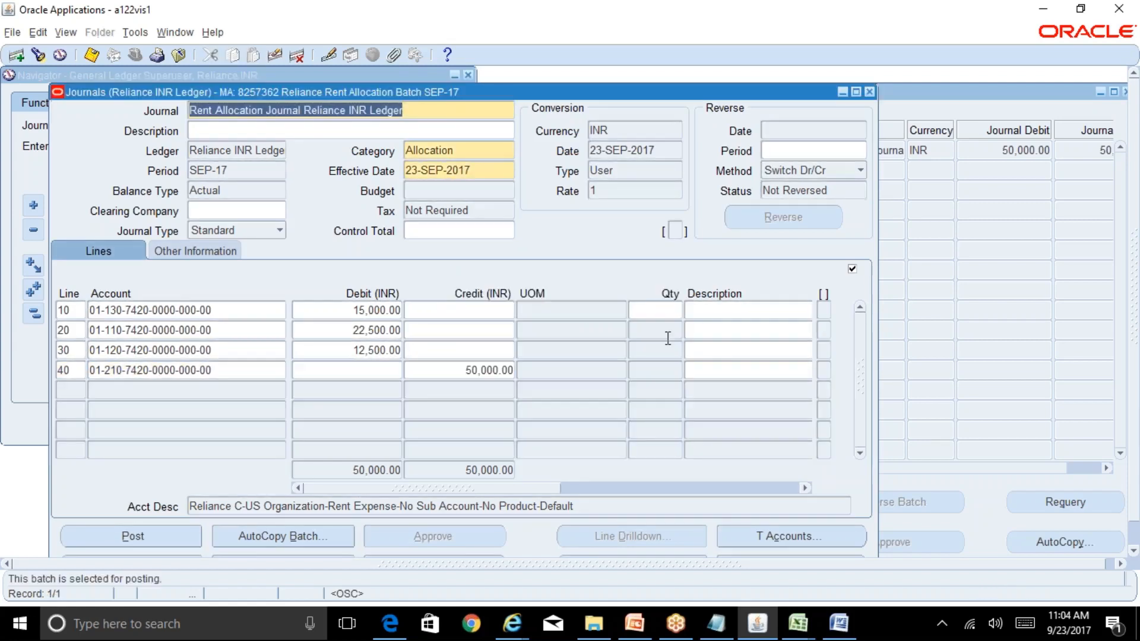
click(870, 92)
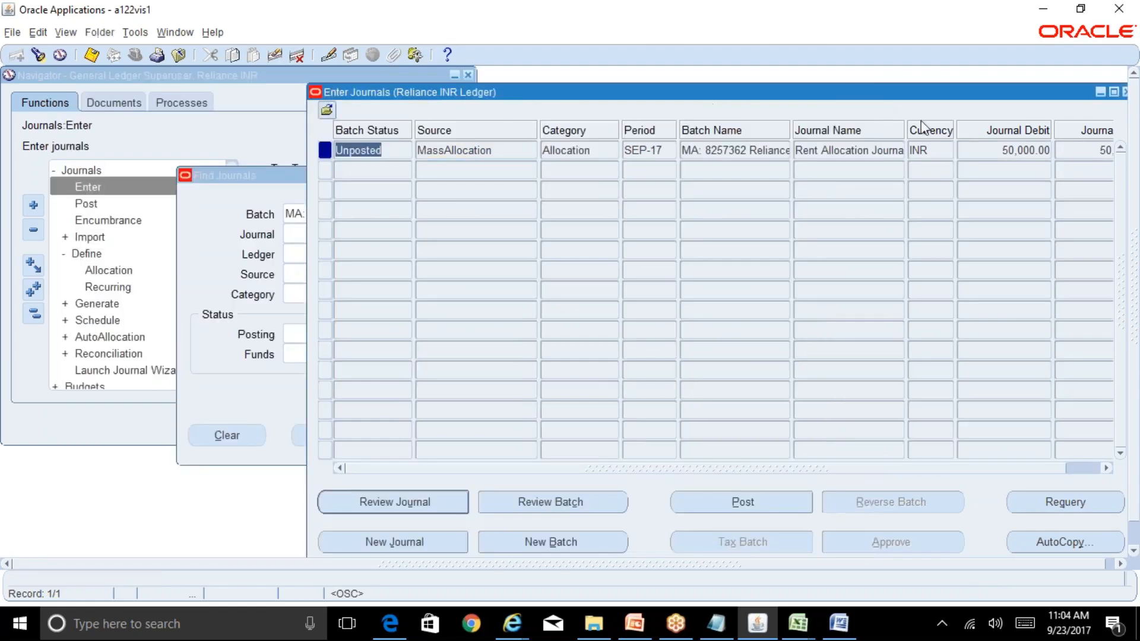
drag(1067, 90, 869, 114)
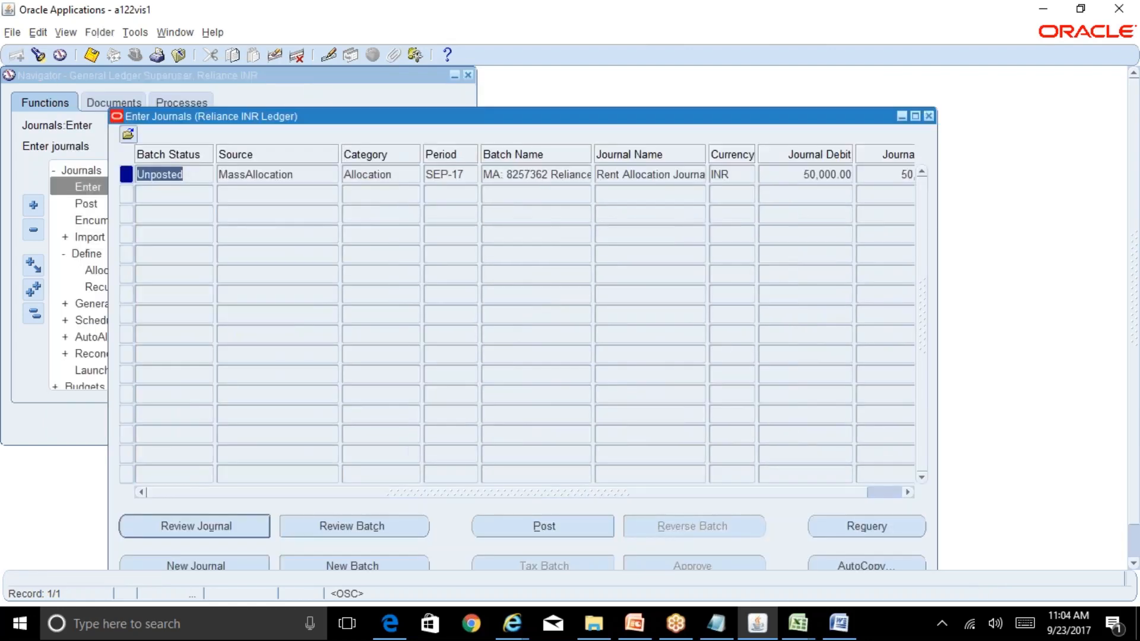
click(929, 115)
Step: Find all of your own concurrent requests and refresh the list to check the Posting: Single Ledger request
click(69, 34)
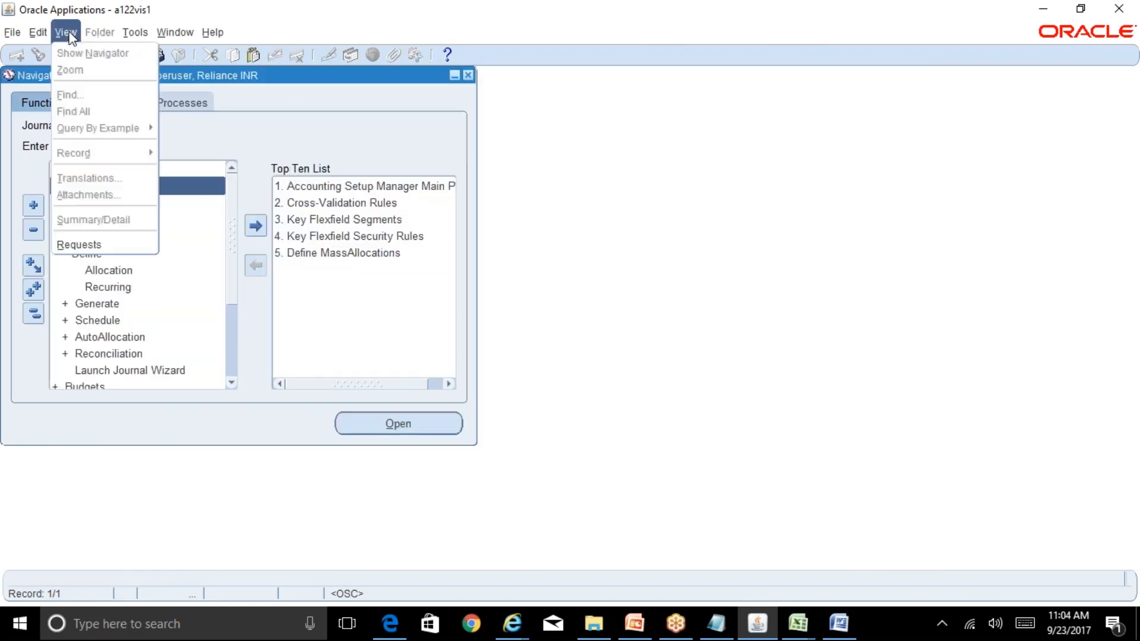
click(115, 245)
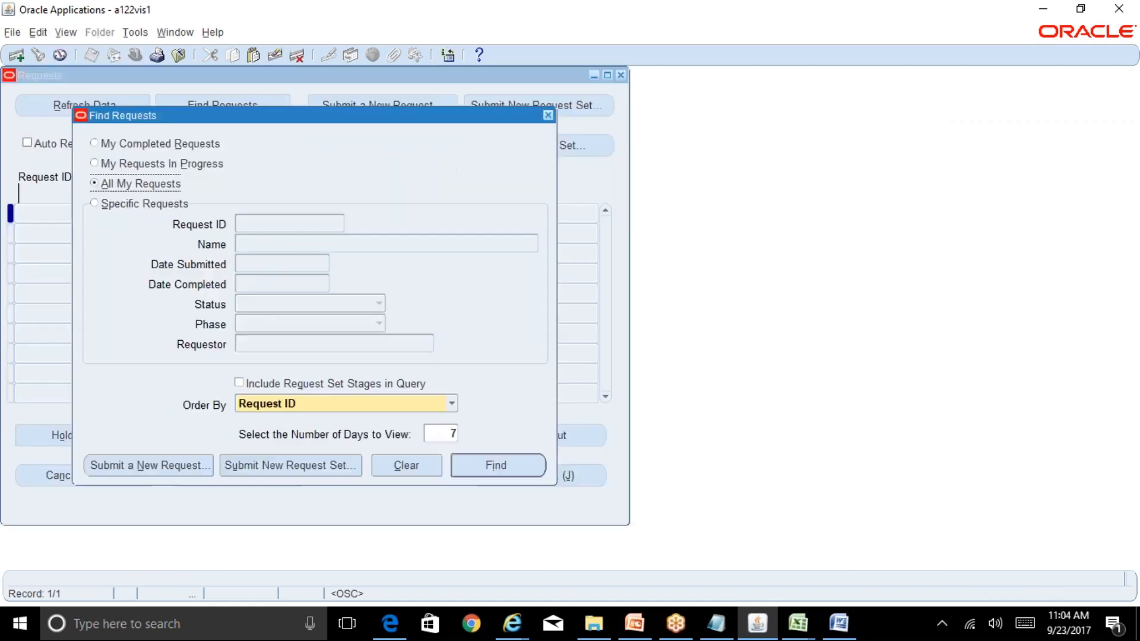
click(515, 463)
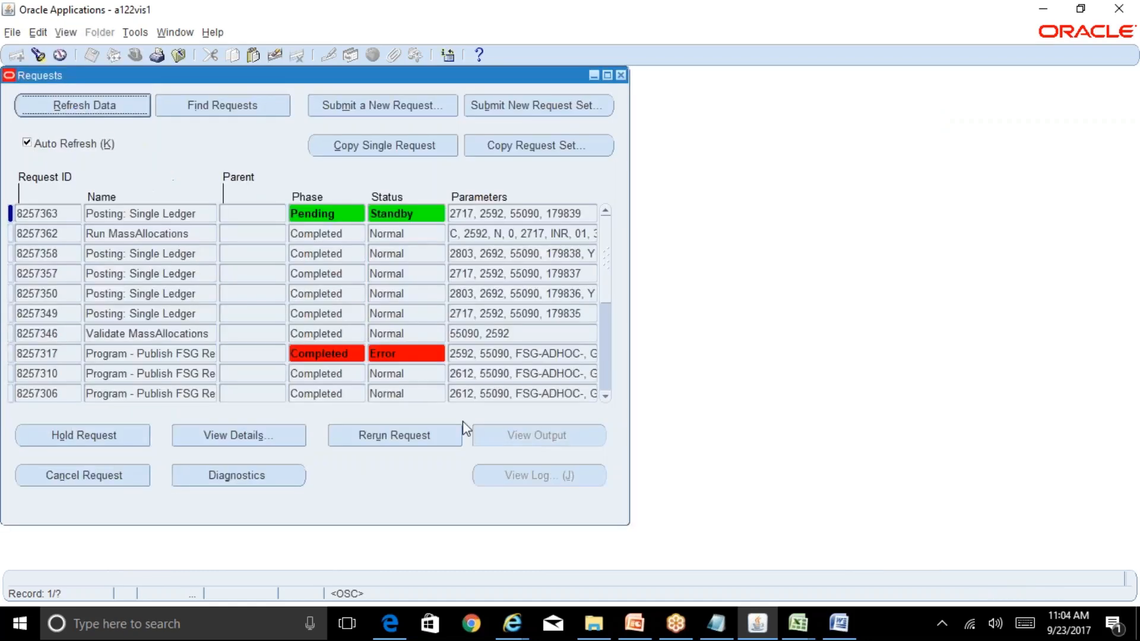
click(95, 107)
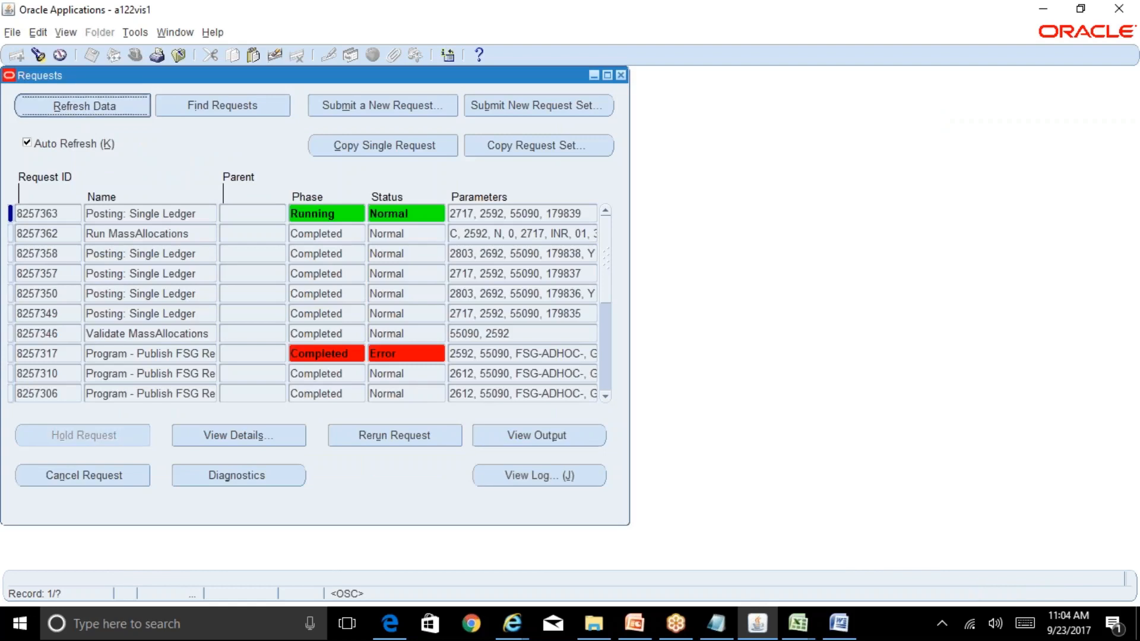
key(alt+r)
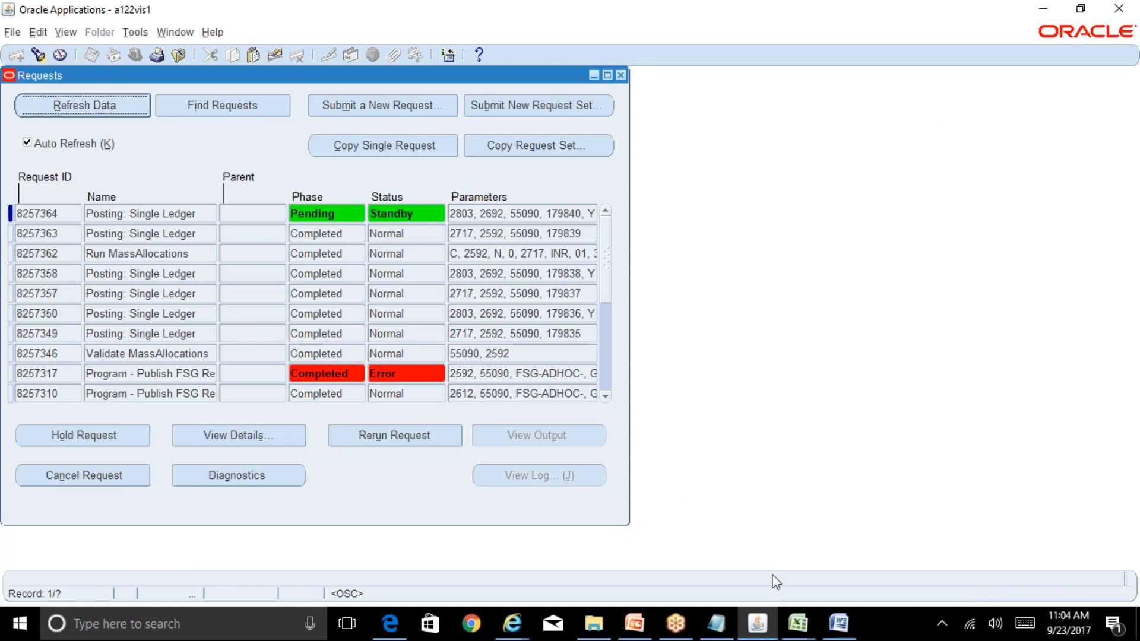
Step: Switch to the R12 Table of Contents workbook in Excel and review the rent accounting entries and the department split in Running Notes_GL
click(798, 624)
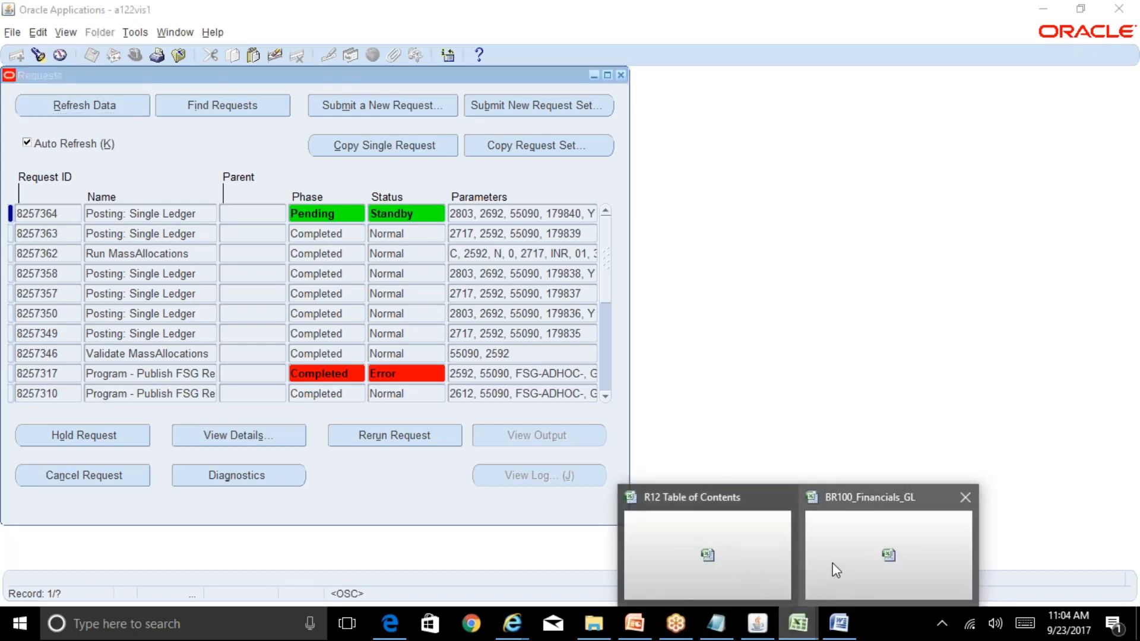
click(830, 567)
click(797, 623)
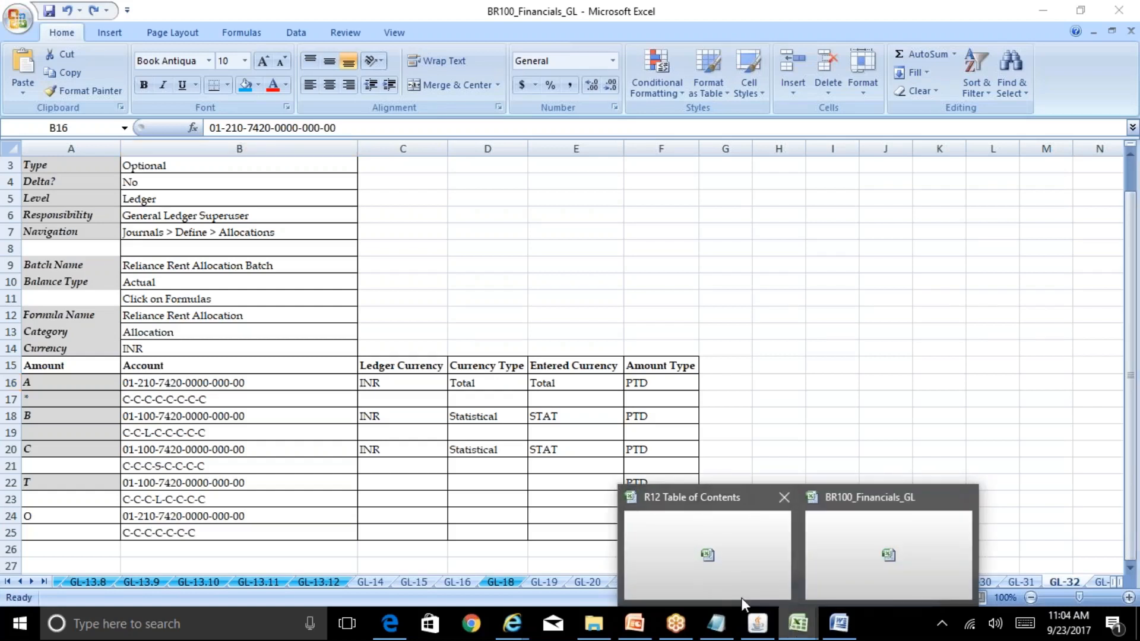
click(718, 583)
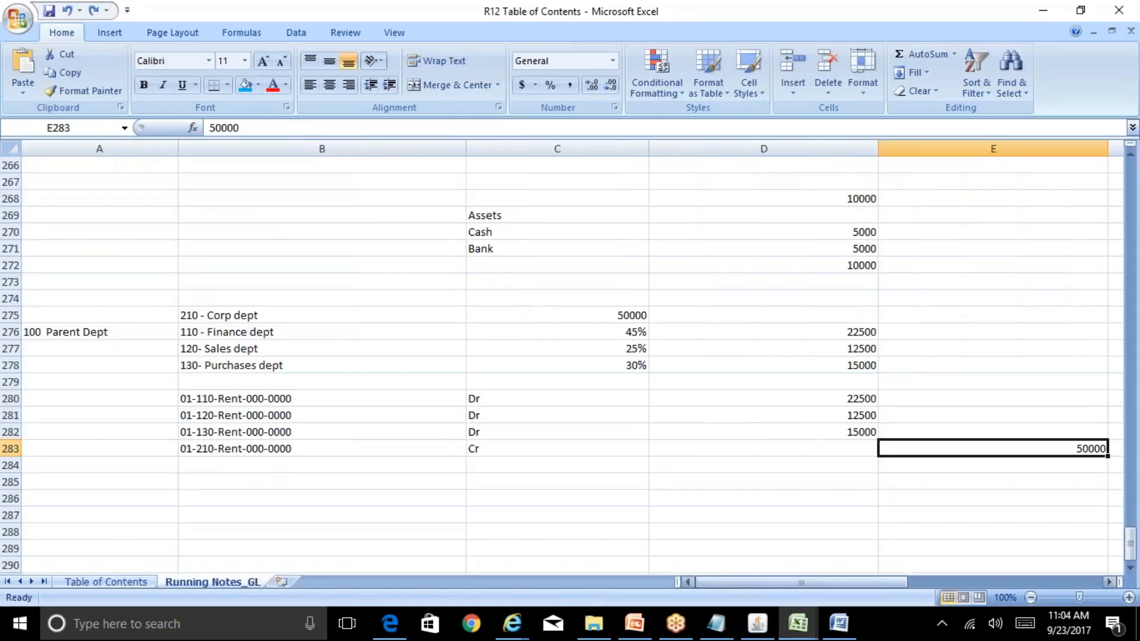
click(303, 399)
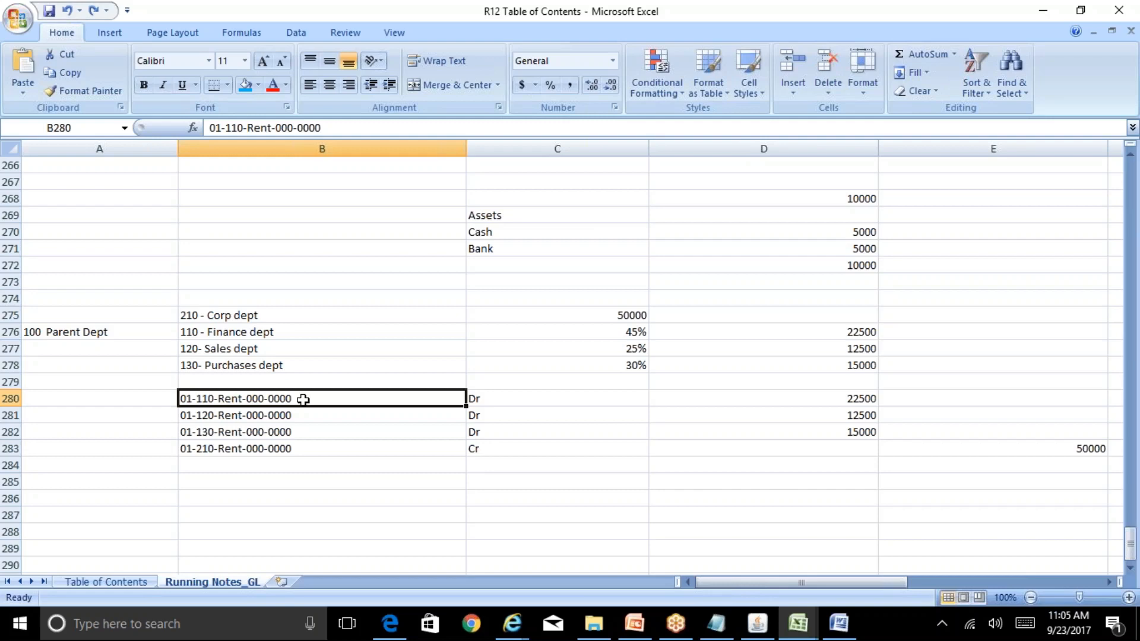
key(Up)
key(Up)
key(Up)
key(Up)
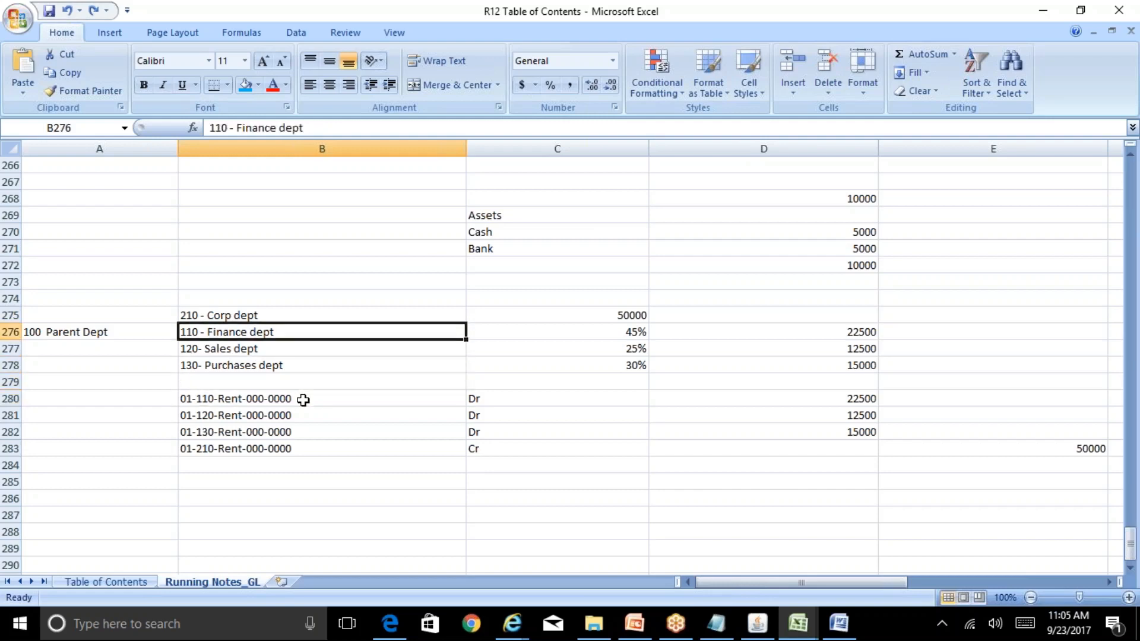
key(Up)
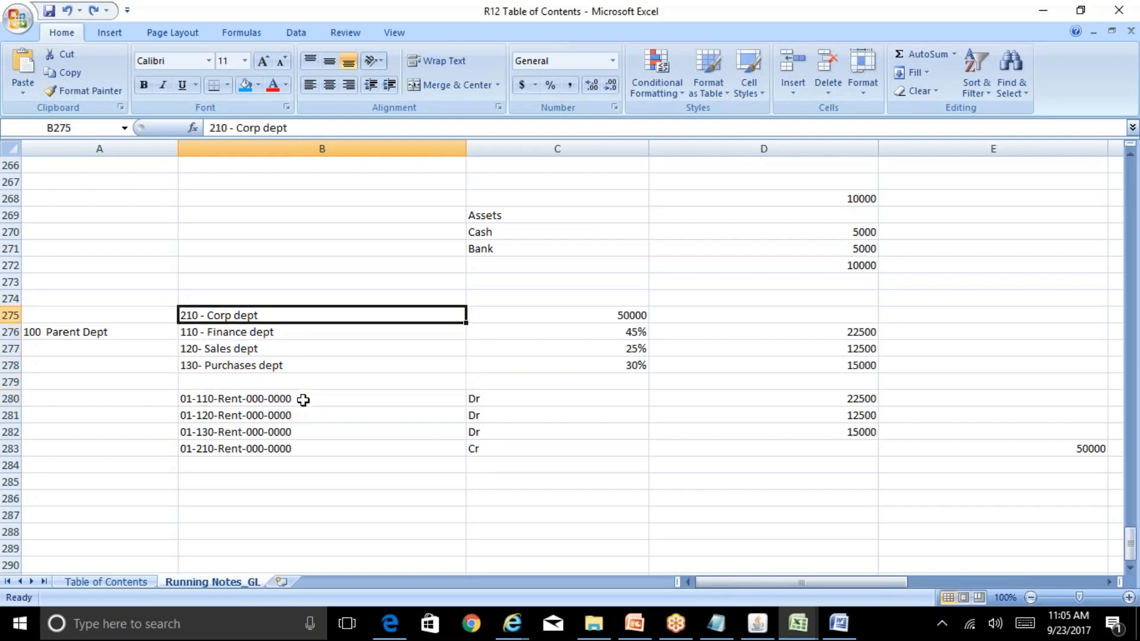
Step: Review the 210 Corp dept rent amount and the allocation percentages of departments 110, 120 and 130 in the running notes
key(Right)
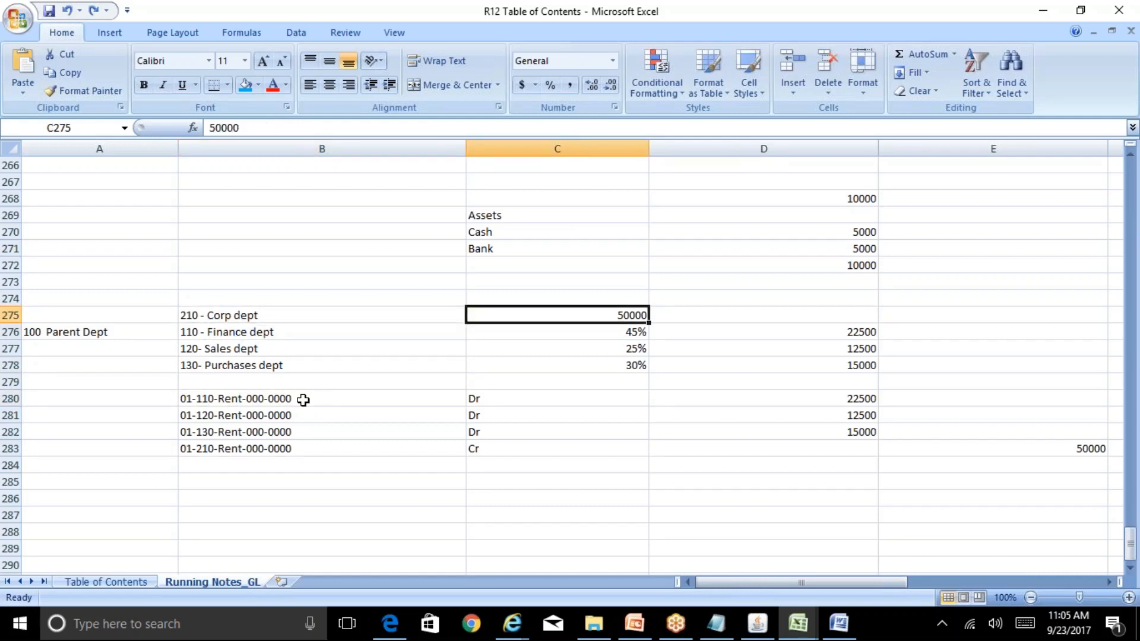
key(Down)
key(Left)
key(Down)
key(Down)
key(Right)
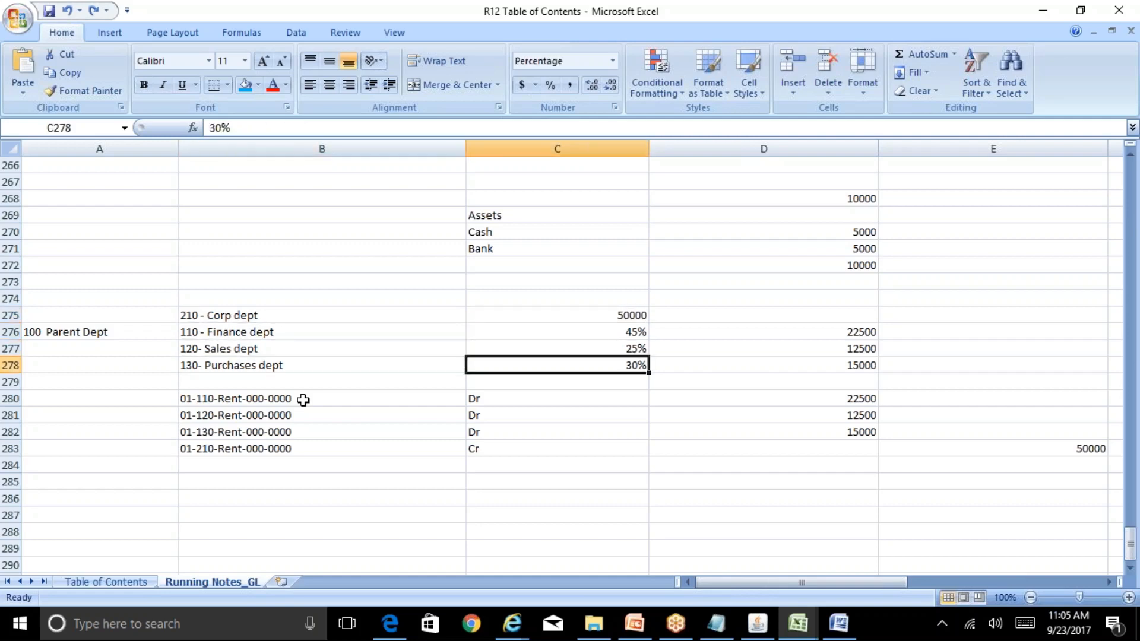
key(Up)
key(Up)
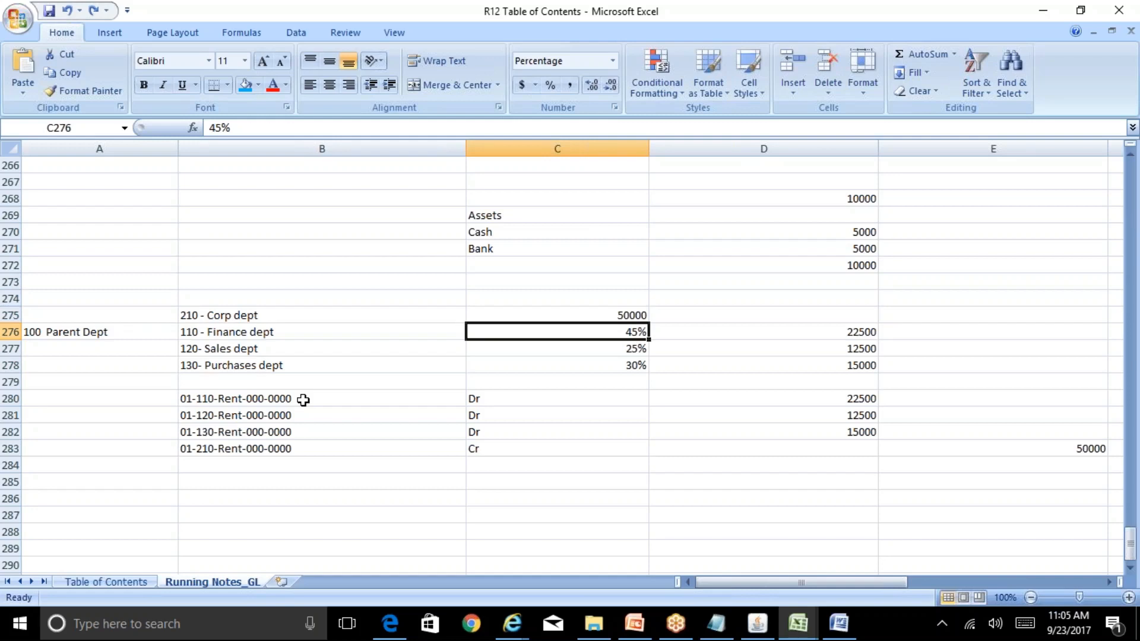
key(Left)
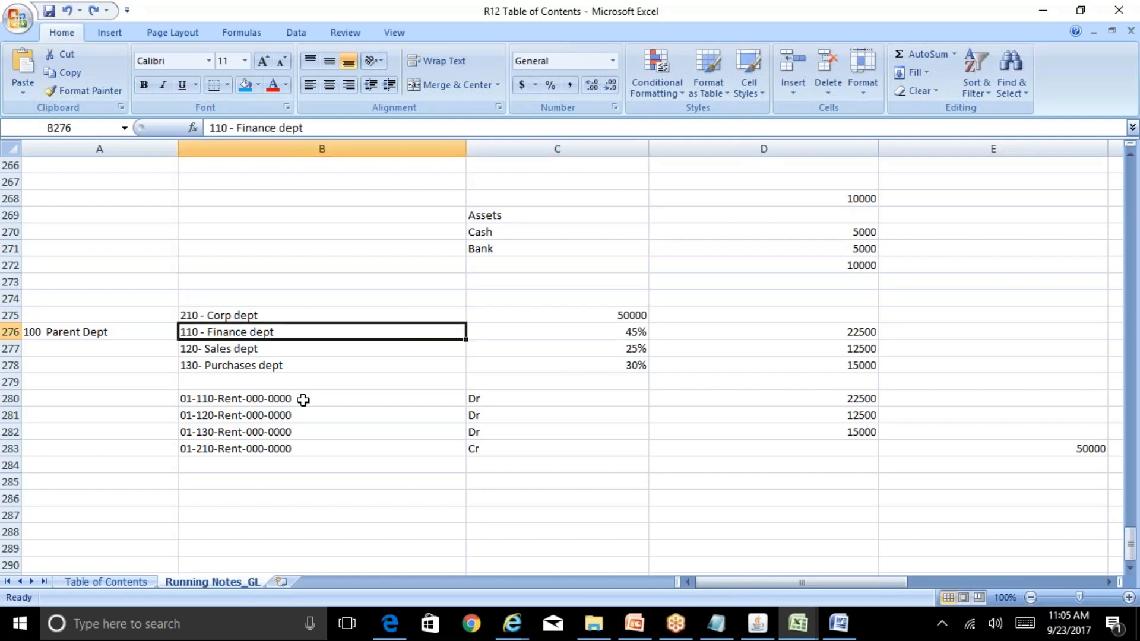
key(Right)
key(Down)
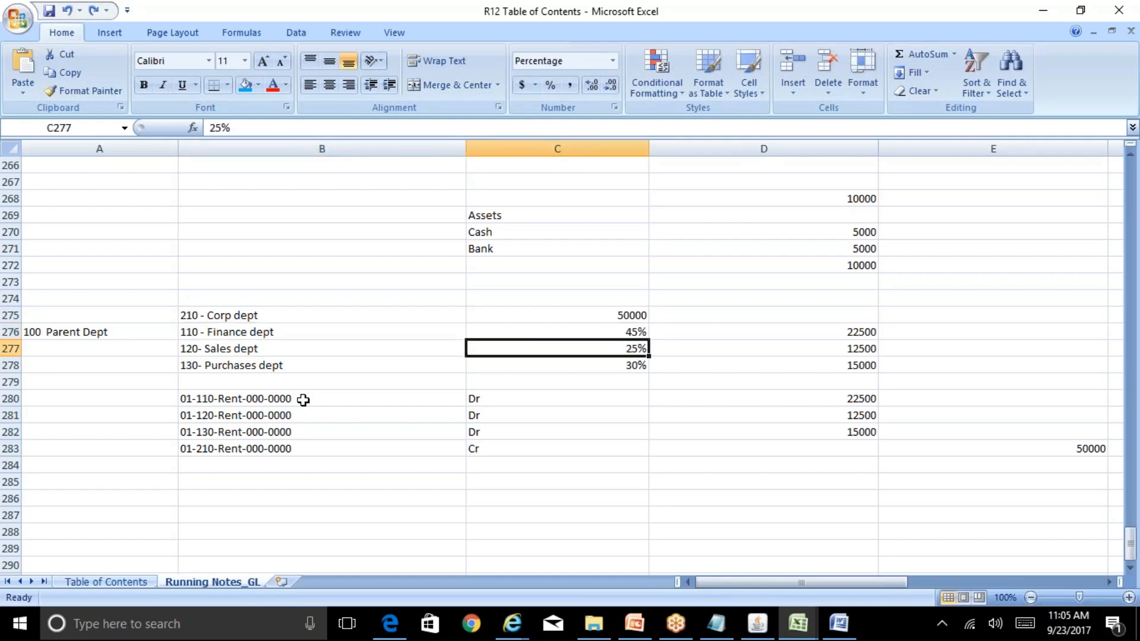
key(Left)
key(Down)
key(Right)
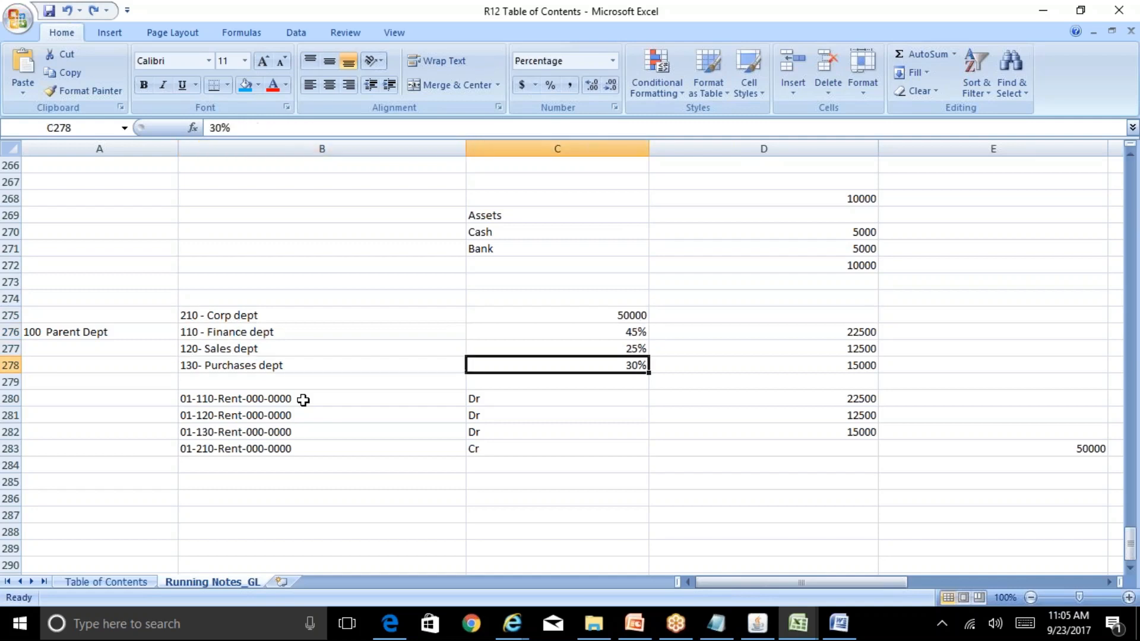
key(Left)
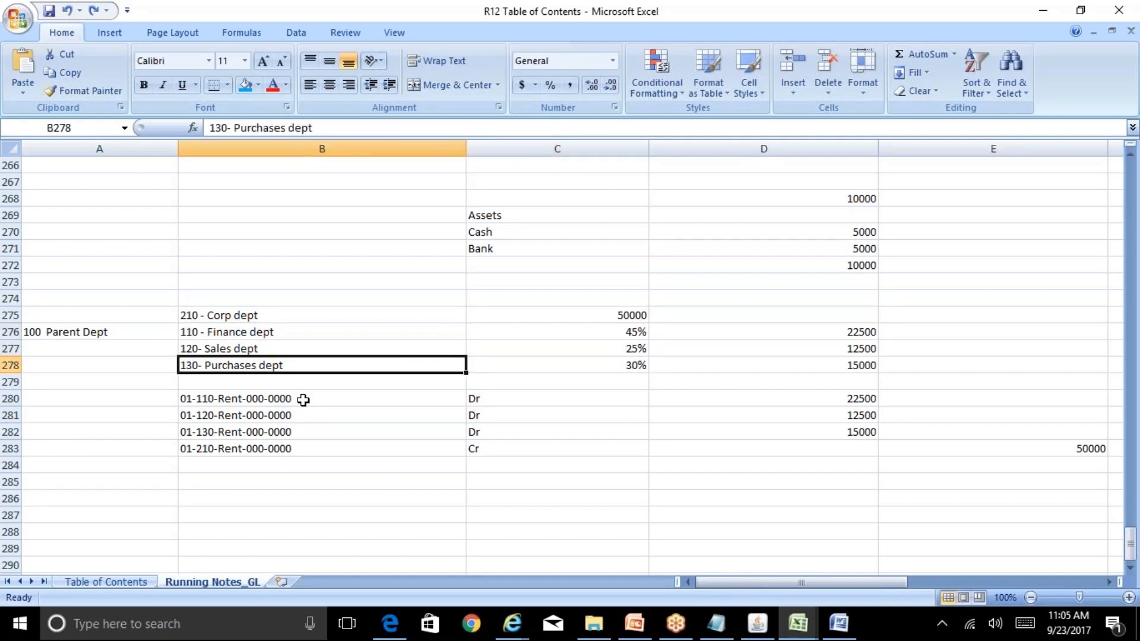
key(Right)
key(Up)
key(Up)
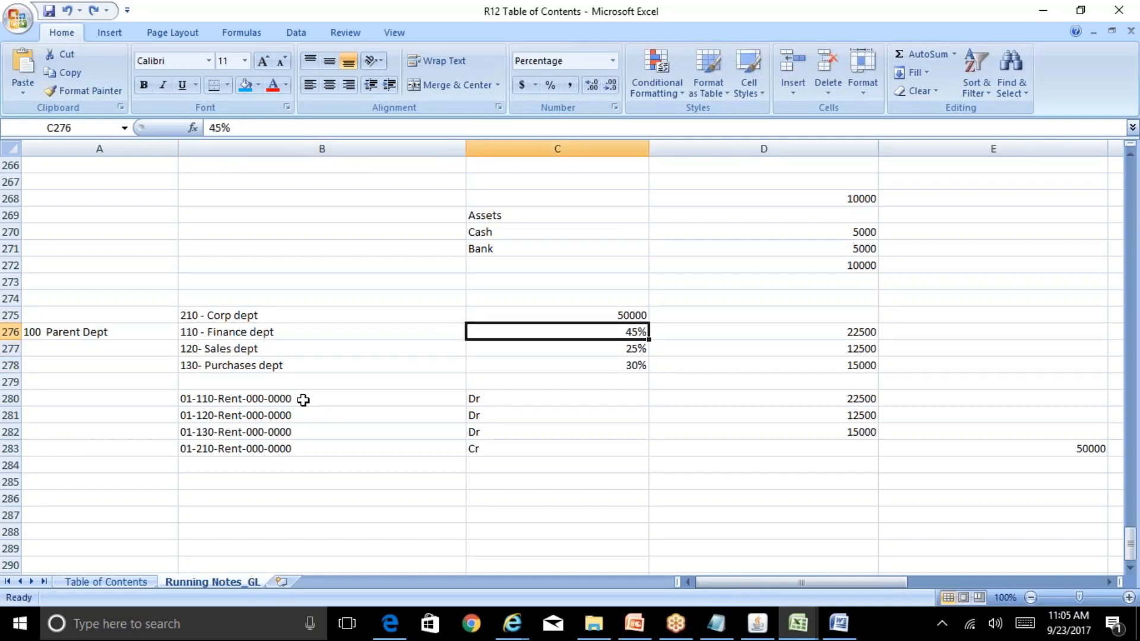
key(Down)
key(Down)
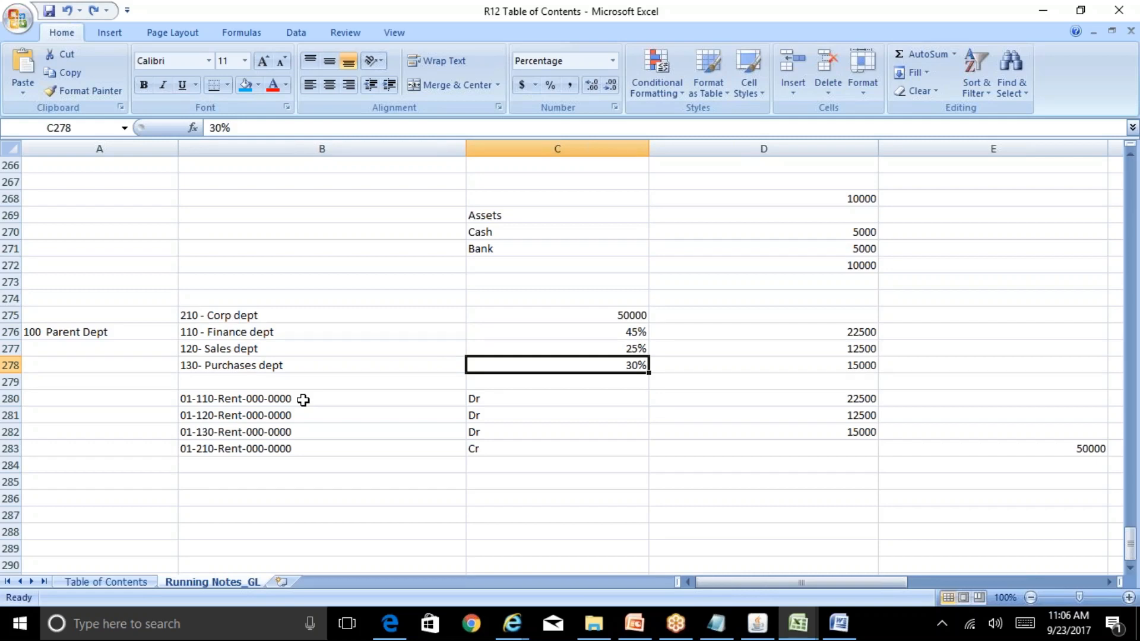
key(Up)
key(Up)
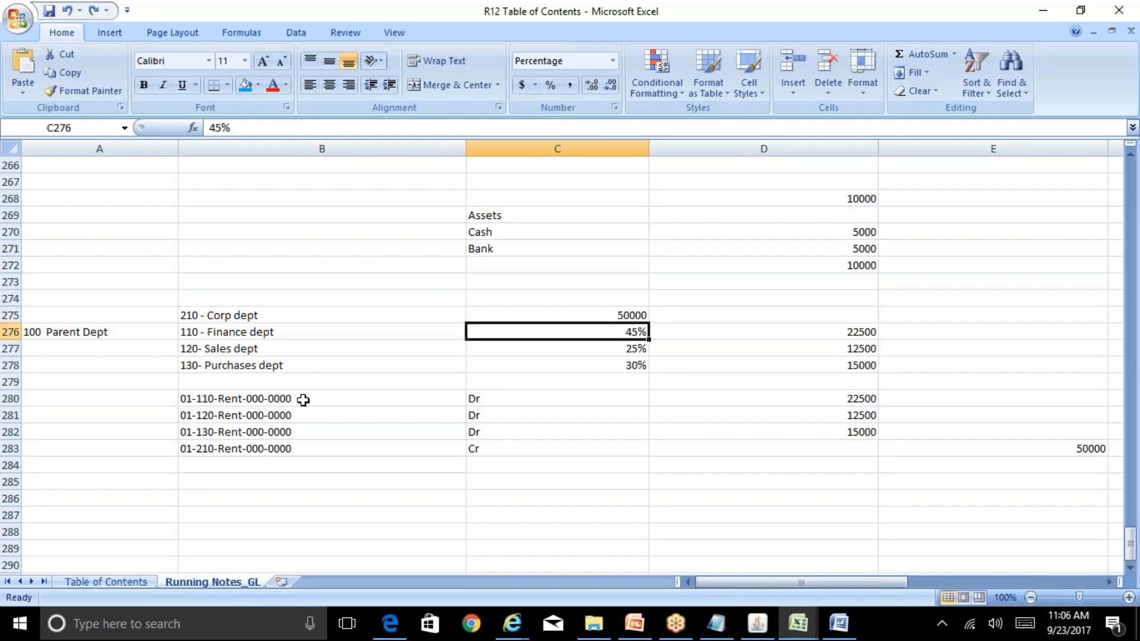
Step: Examine parent department 100 and compare the 110 Finance dept percentage with the Corp dept rent amount
key(Left)
key(Left)
key(Right)
key(Right)
key(Up)
key(Down)
key(Up)
key(Down)
key(Up)
key(Down)
key(Left)
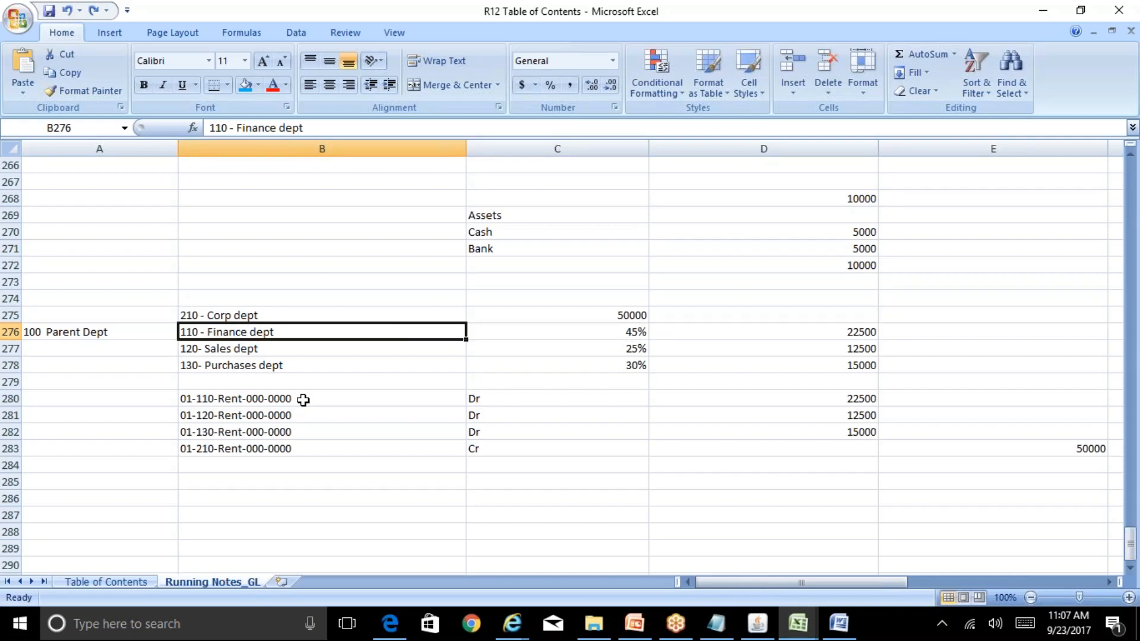
key(Right)
key(Up)
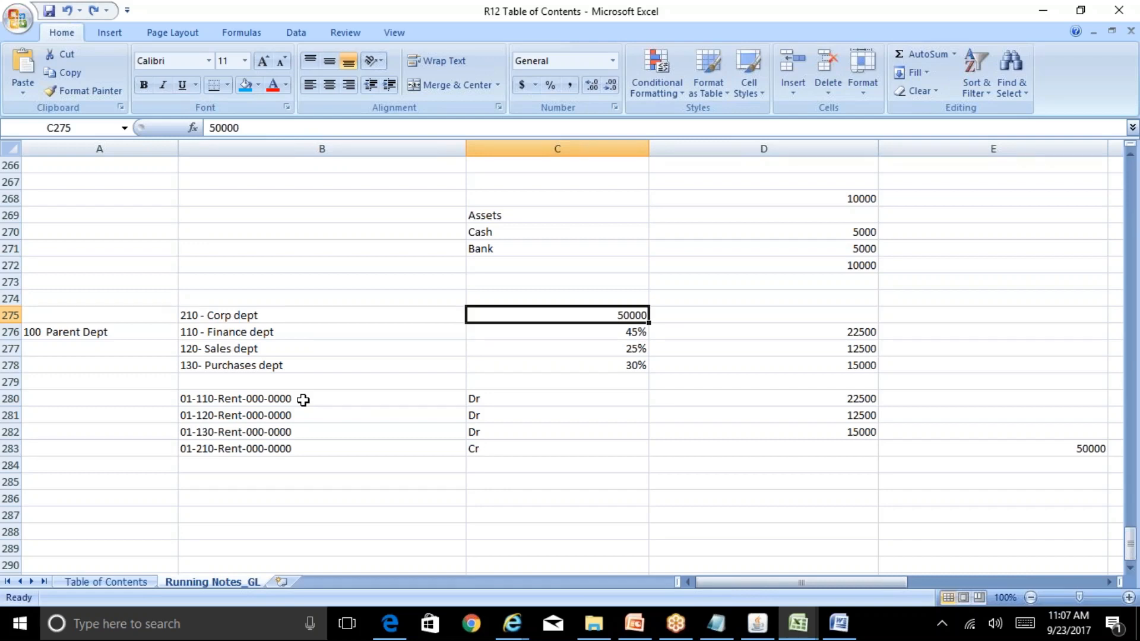
Step: Go through the department list from 210 Corp dept to 130 Purchases dept, including the parent department beside it
key(Left)
key(Down)
key(Down)
key(Down)
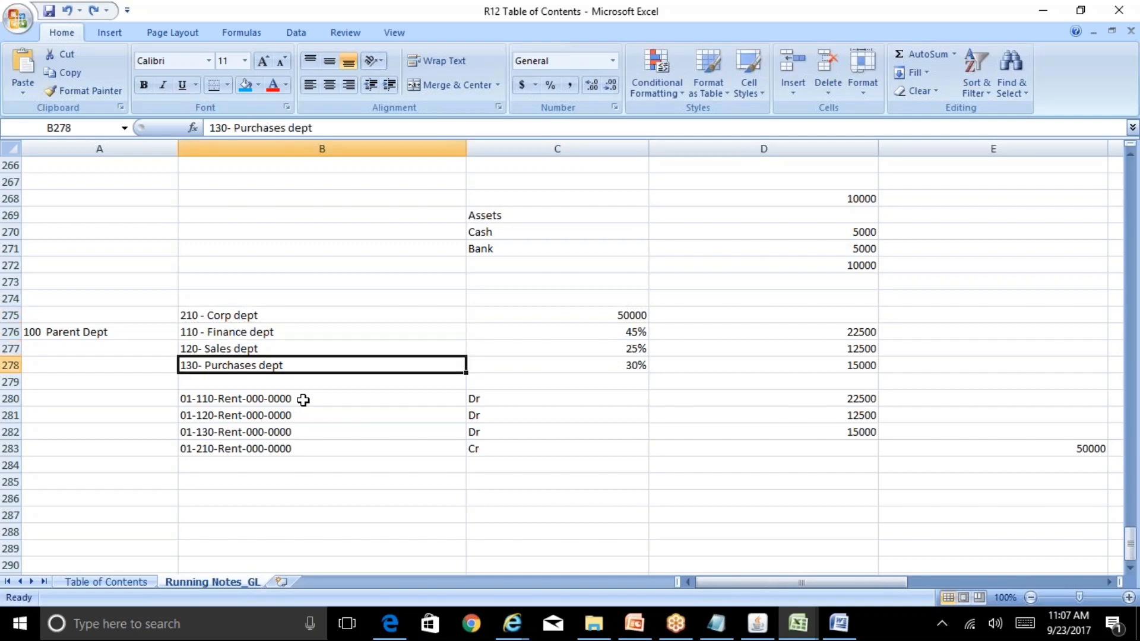
key(Up)
key(Up)
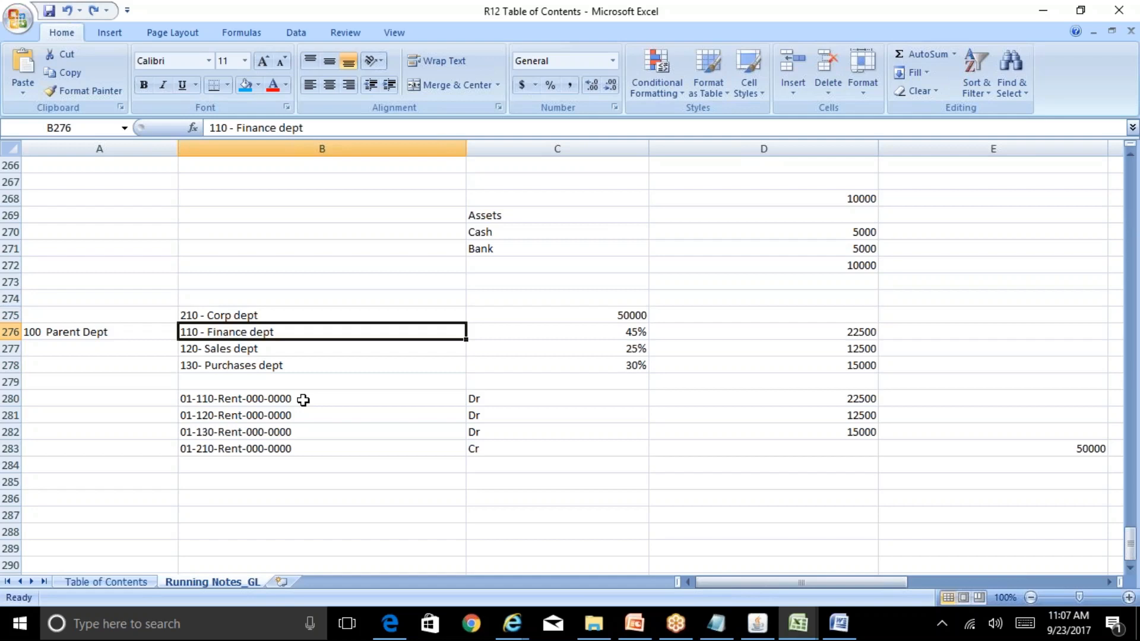
key(Down)
key(Down)
key(Up)
key(Up)
key(Down)
key(Down)
key(Down)
key(Up)
key(Up)
key(Up)
key(Left)
key(Right)
key(Up)
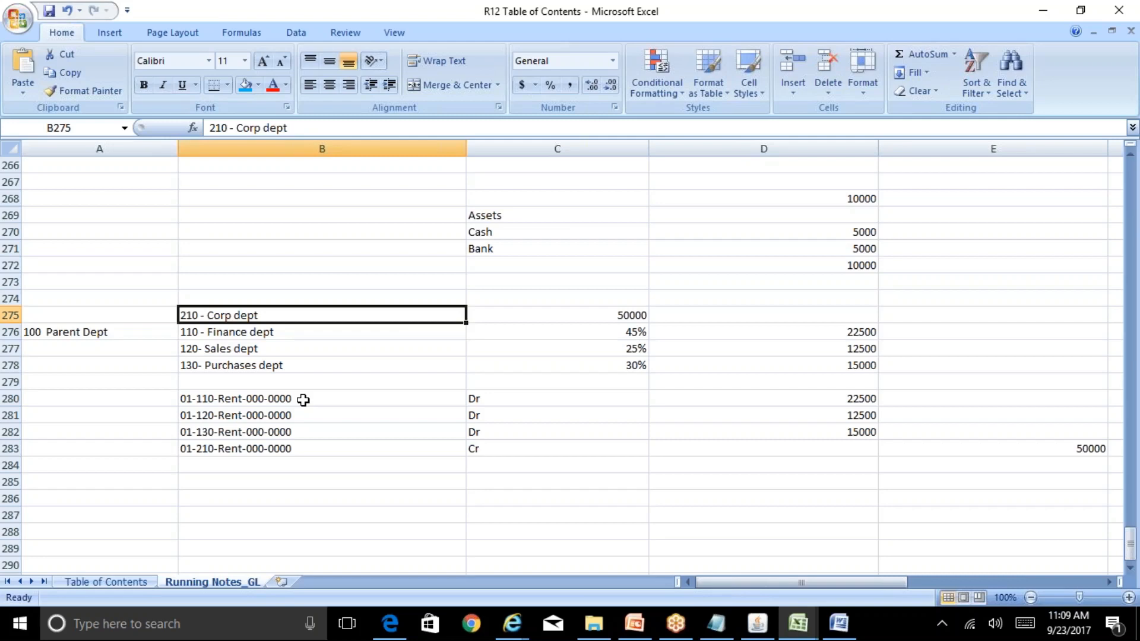
key(Down)
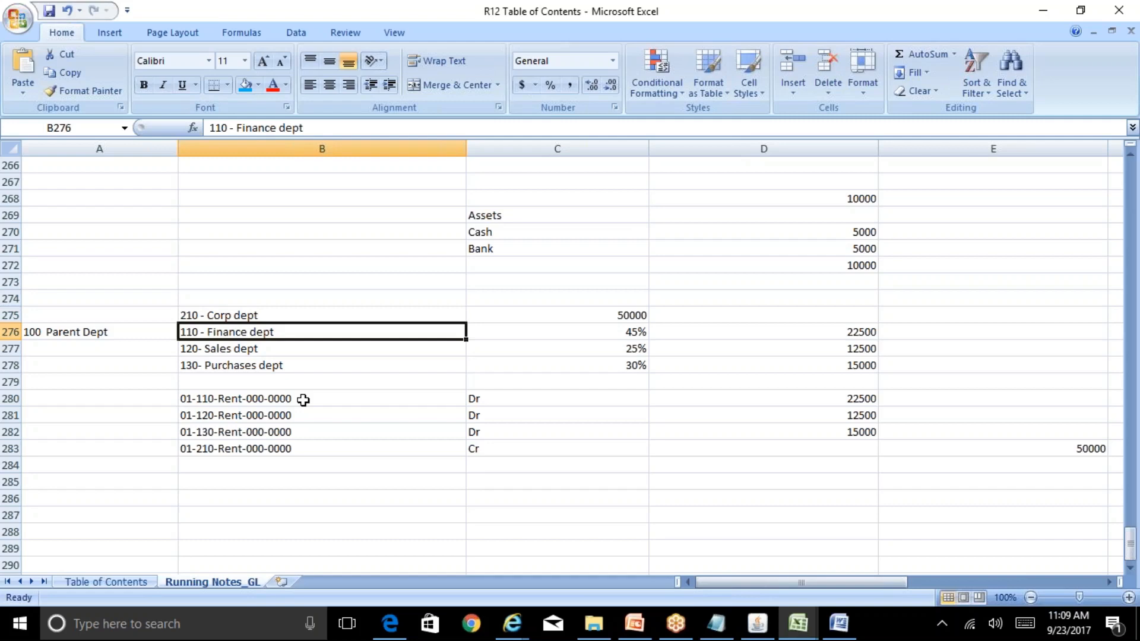
key(Down)
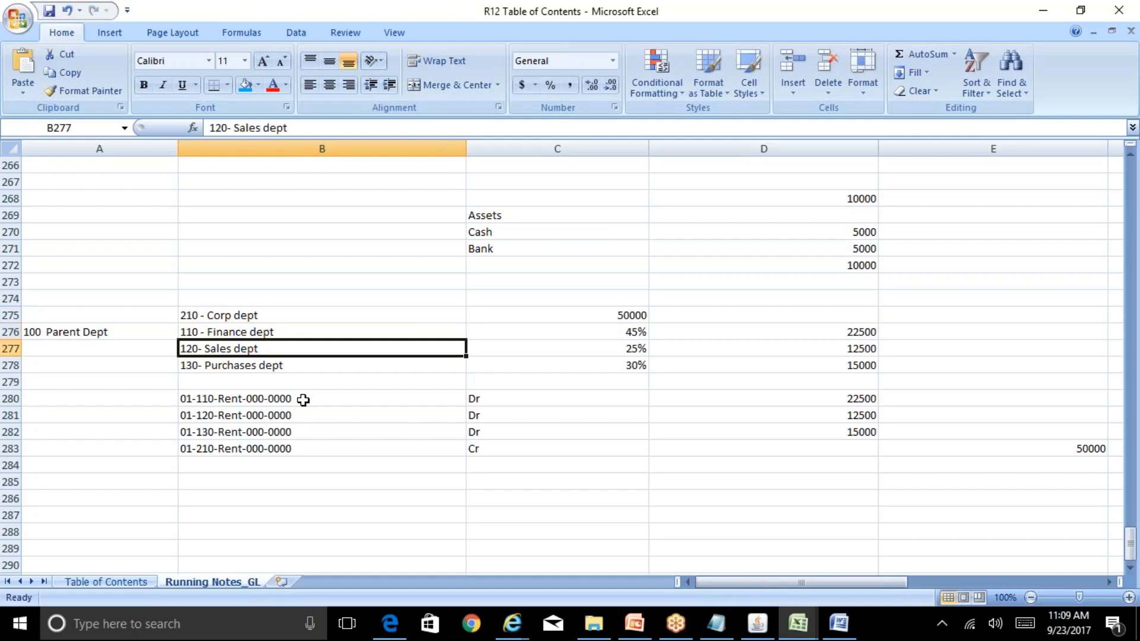
key(Down)
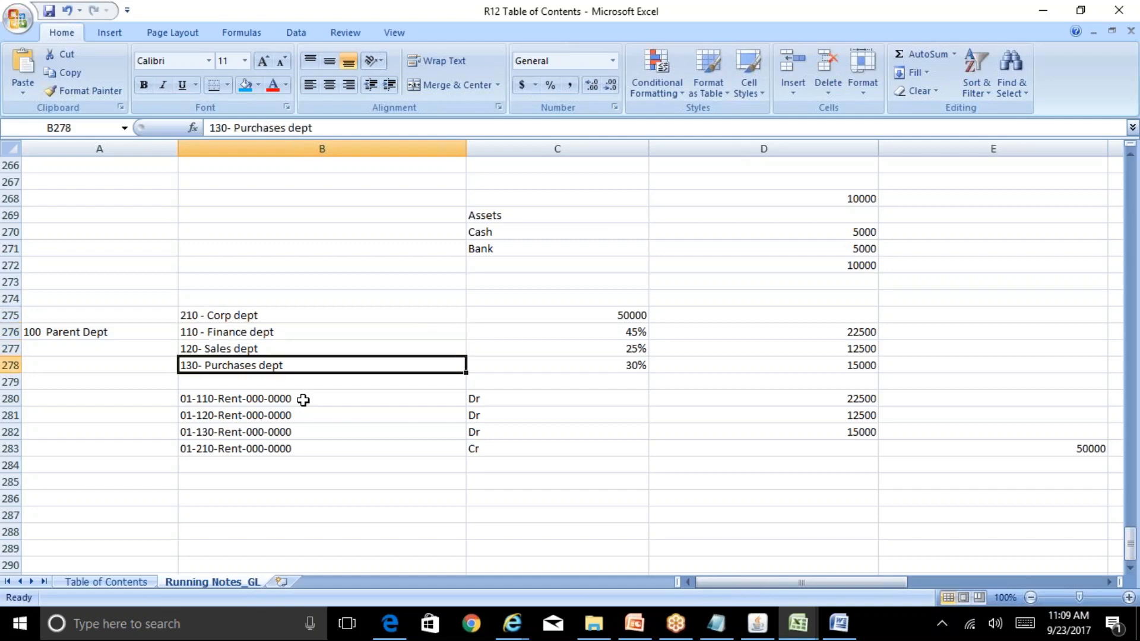
key(Up)
key(Up)
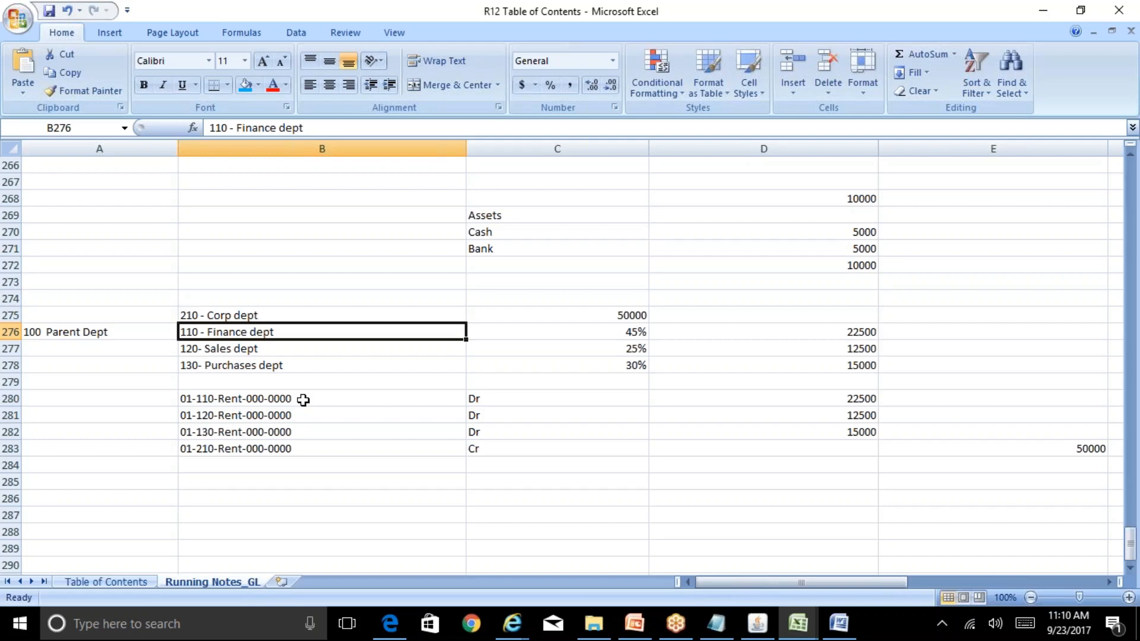
Step: Select the rent allocation entry in B280:E283, and examine its department 110 account and debit indicator
drag(236, 394, 975, 450)
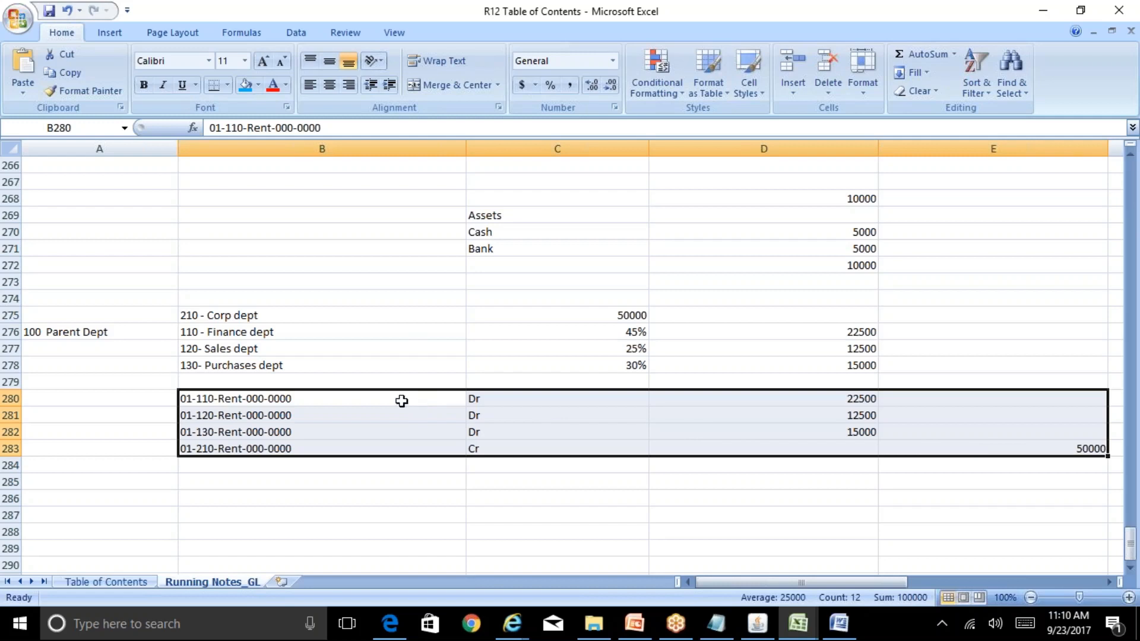
click(297, 399)
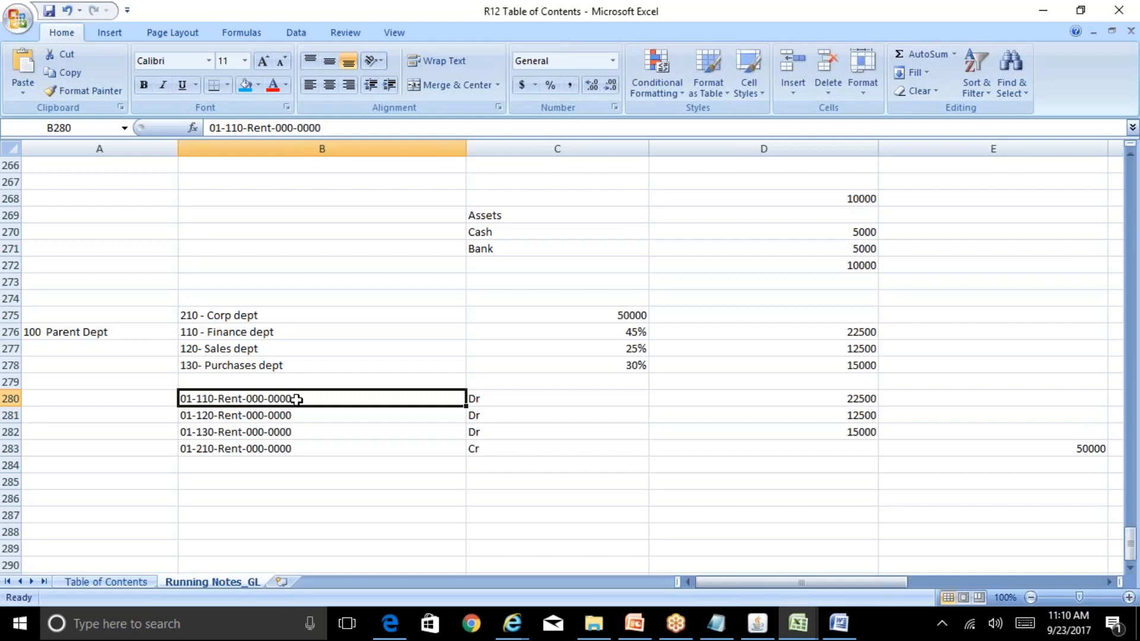
click(495, 399)
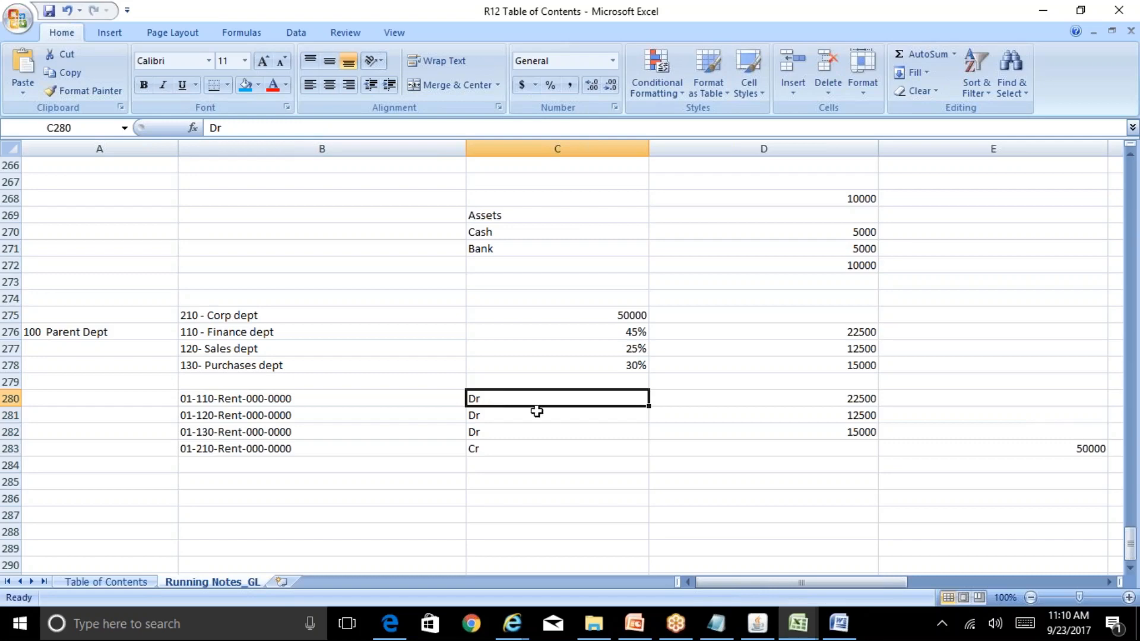
Step: Look at the Oracle Applications requests and the BR100_Financials_GL allocation setup, and return to the R12 Table of Contents workbook
click(757, 623)
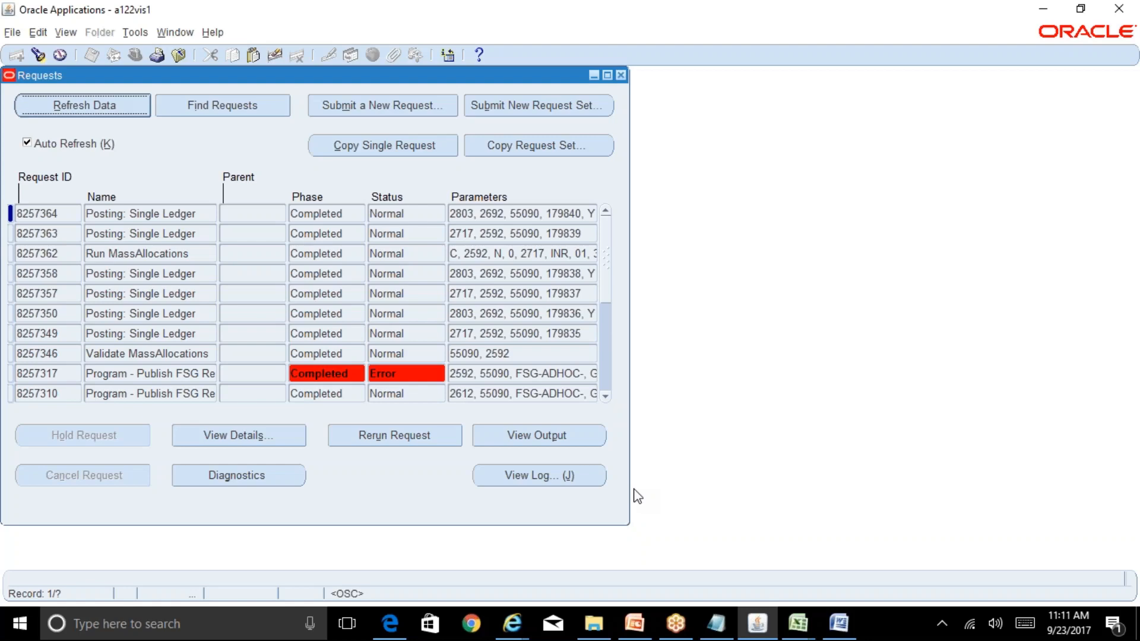
click(797, 622)
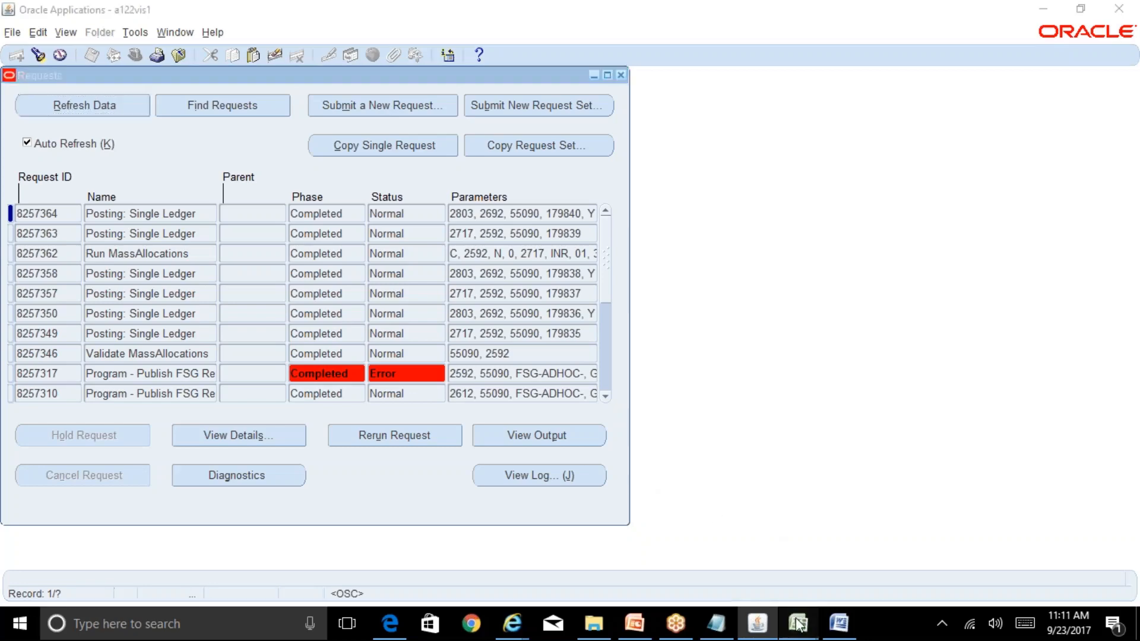
click(889, 554)
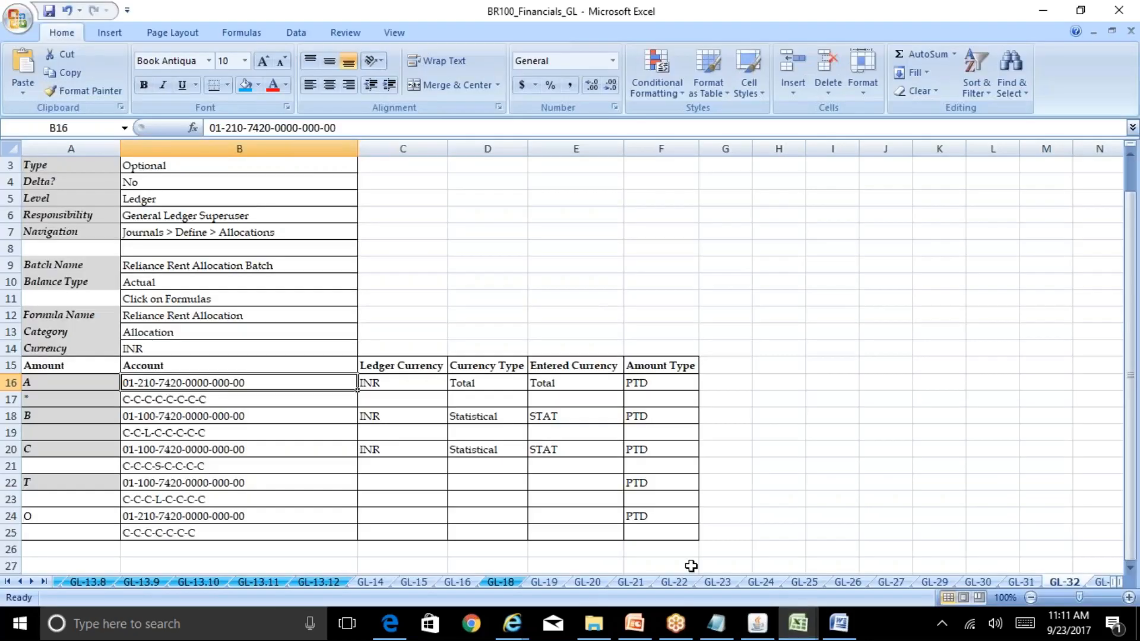
click(805, 629)
click(742, 586)
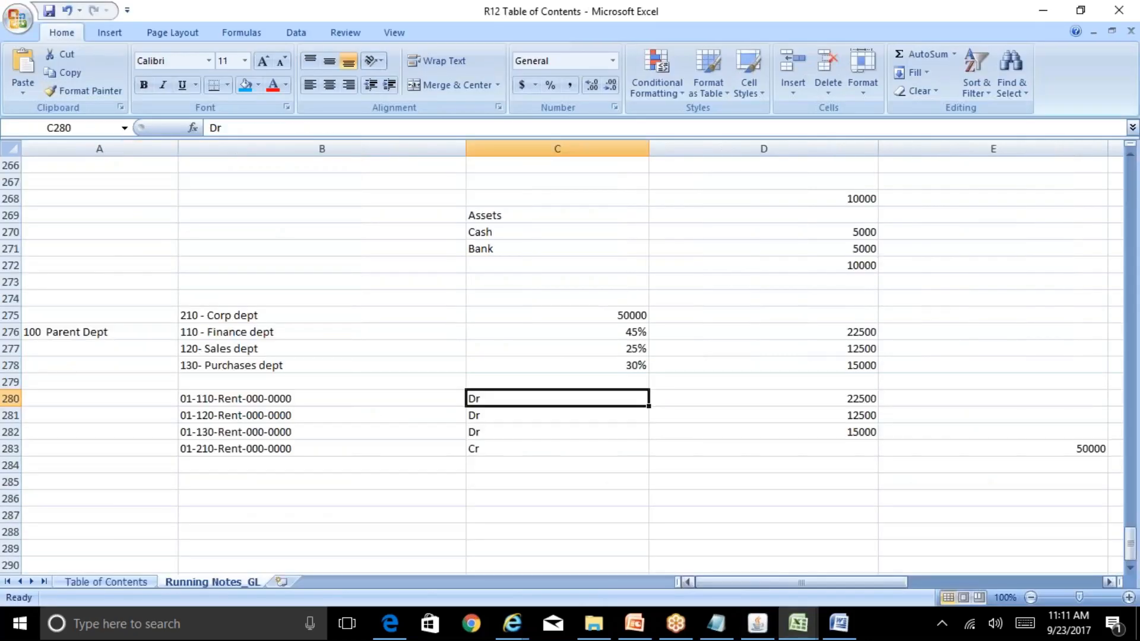
Step: Review the rent entry's account lines for departments 120, 130 and 210
click(270, 415)
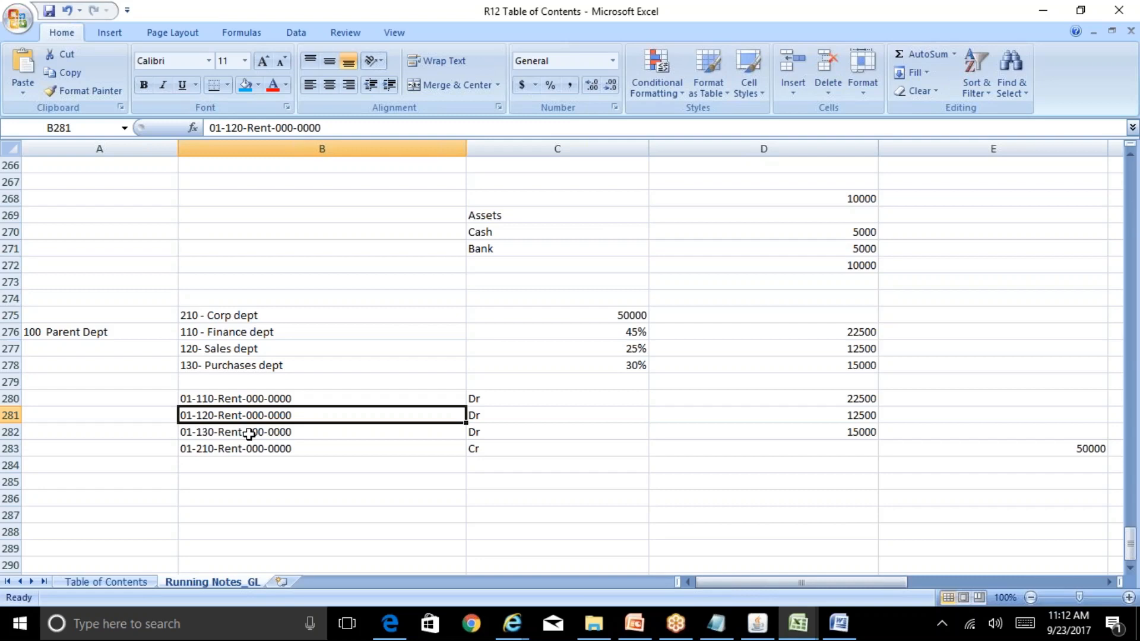
click(304, 452)
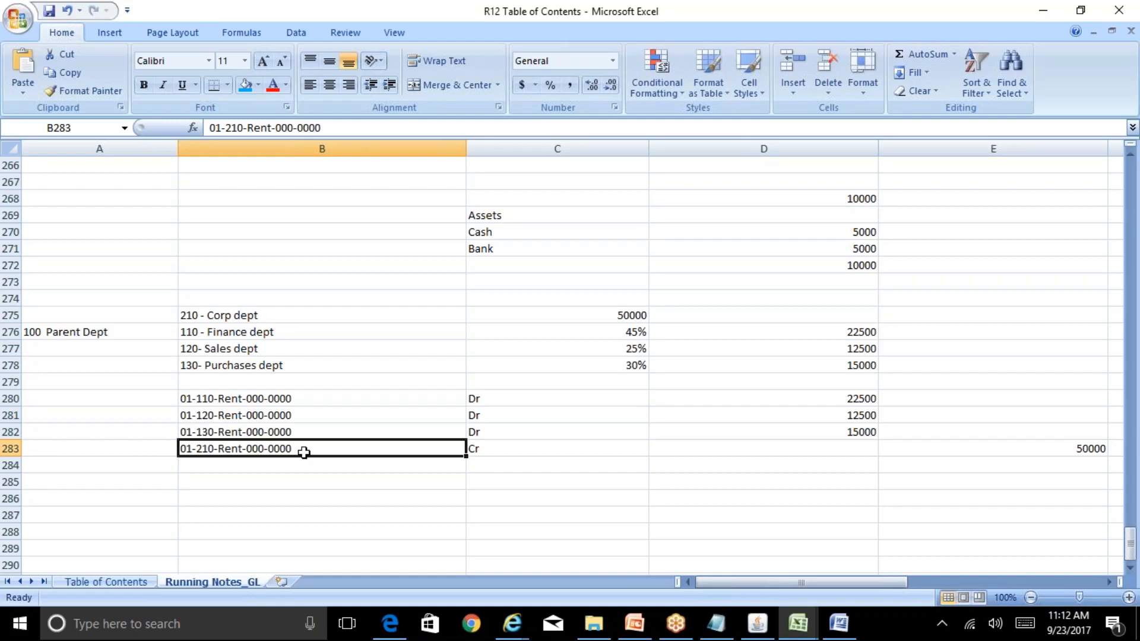
key(Up)
key(Up)
key(Up)
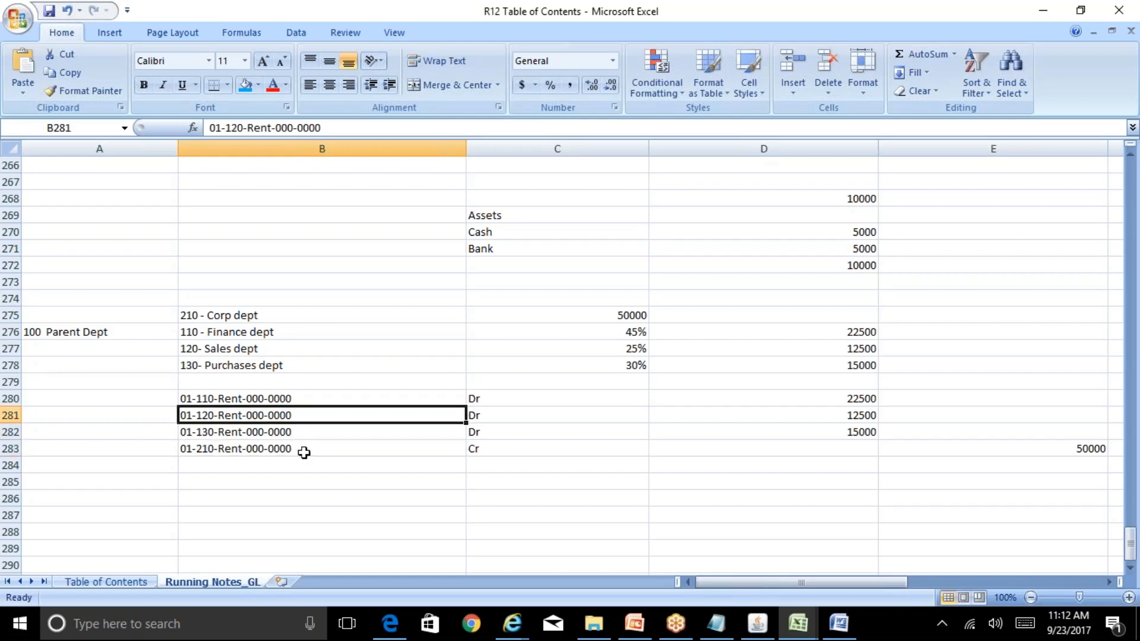
key(Down)
key(Down)
key(Down)
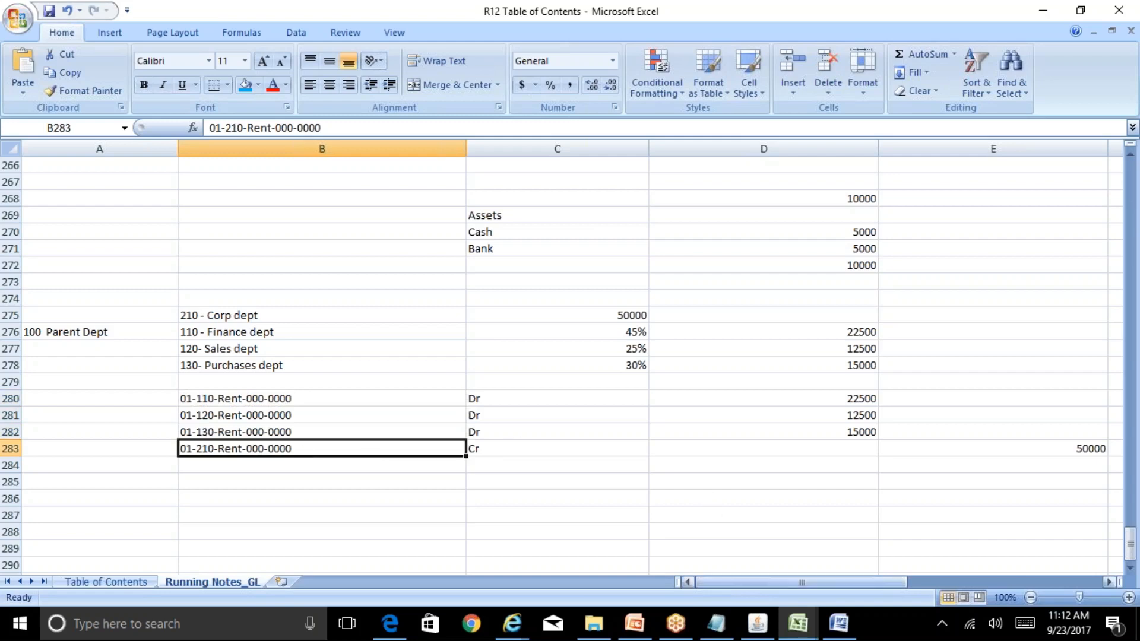
Step: Switch to the Oracle Ebusiness Suite Training Material in Word and read from Mass Allocations through to Oracle Standard Reports
click(842, 624)
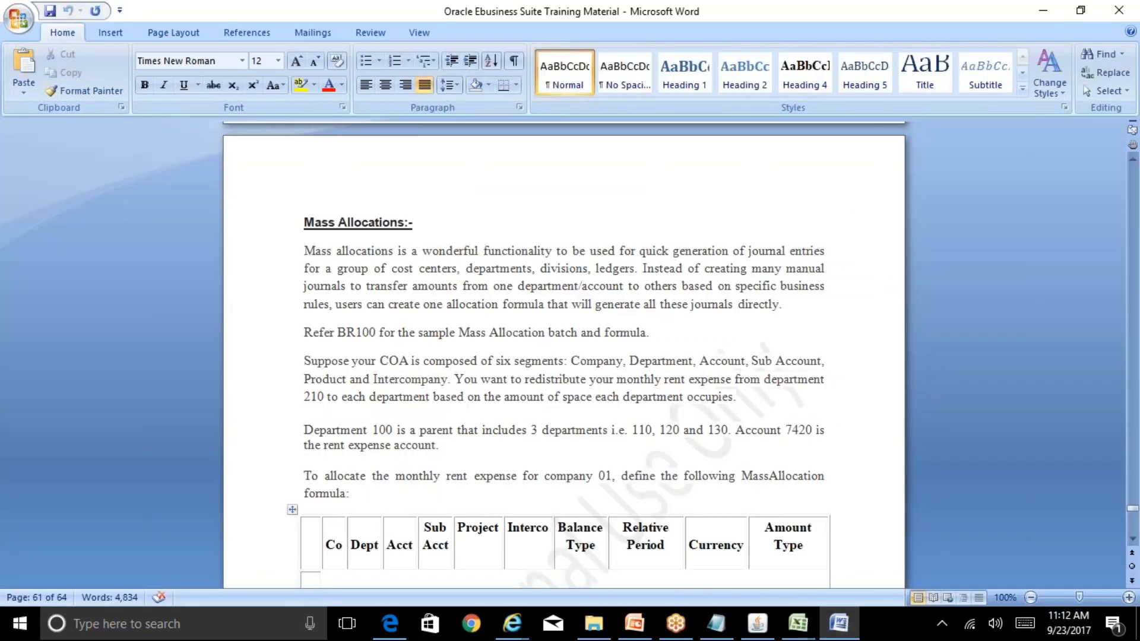
key(Page_Down)
key(Page_Down)
key(Page_Down)
key(Page_Down)
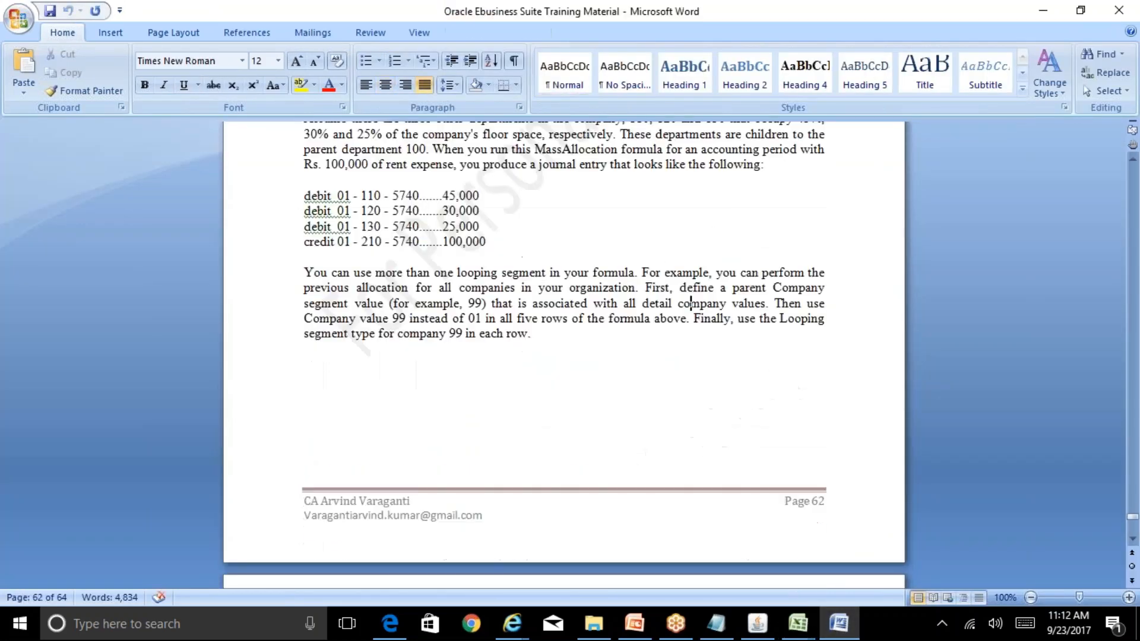
key(Page_Up)
key(Page_Up)
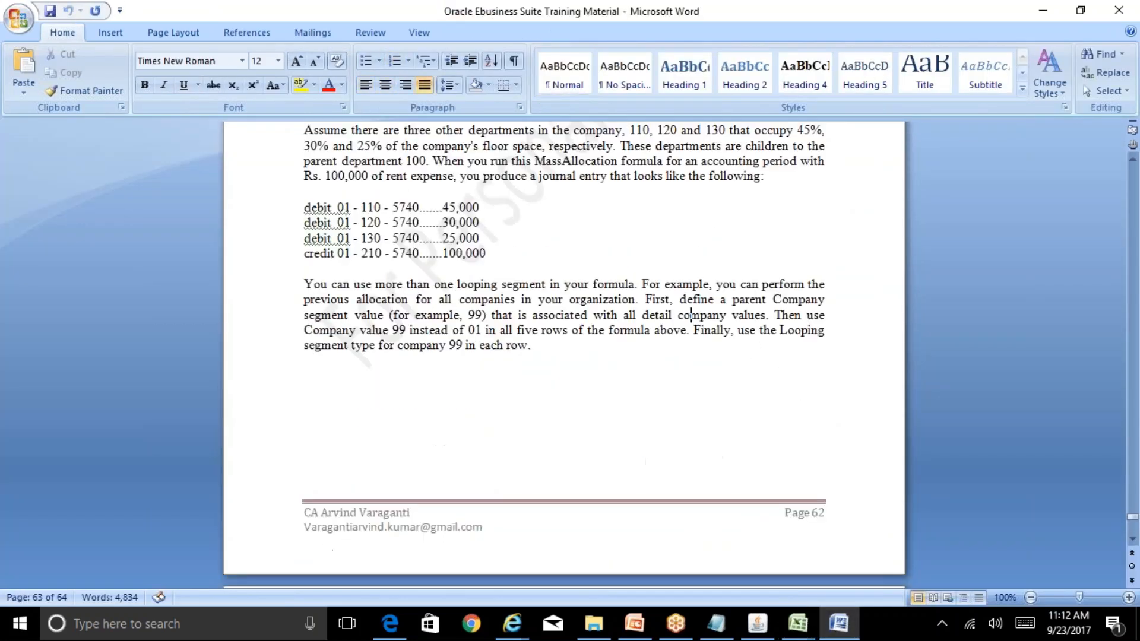
key(Page_Down)
key(Page_Down)
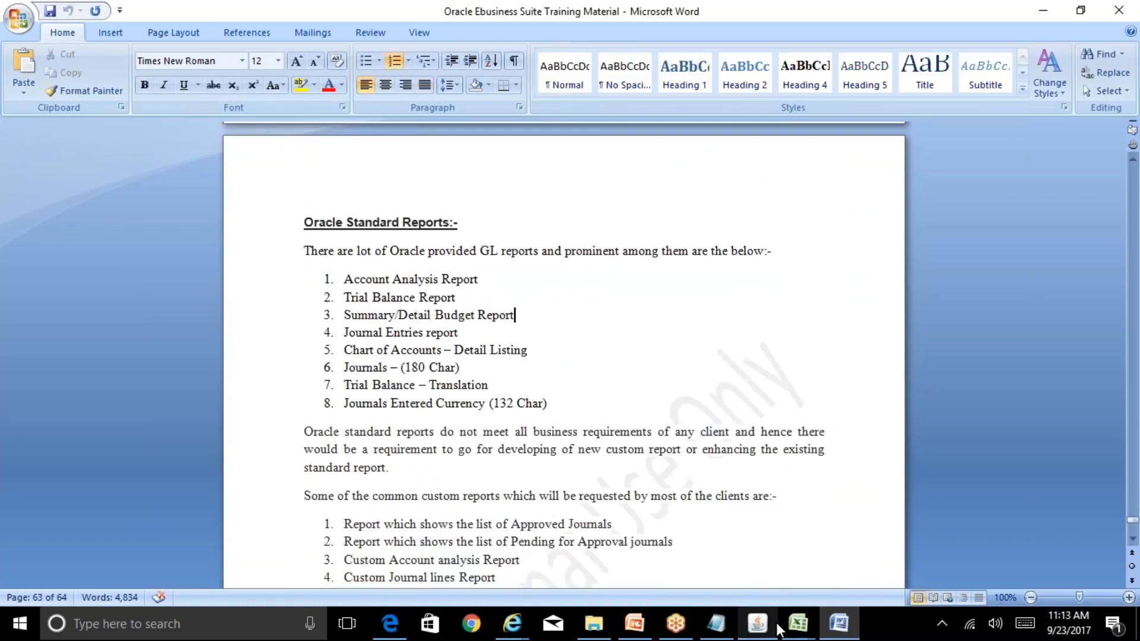